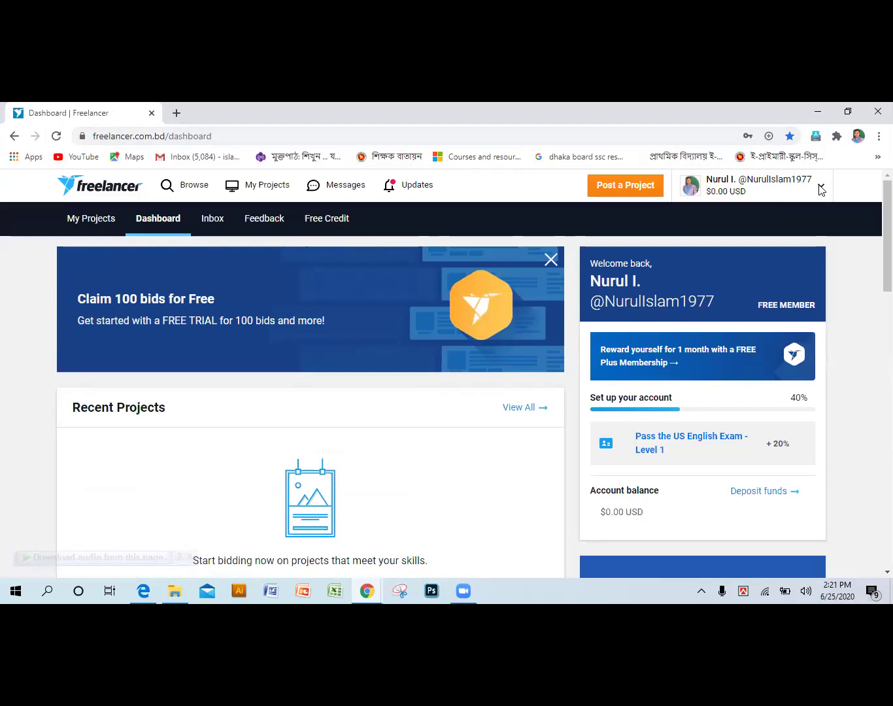
Step: Go to the Profile Page and scroll down to the empty Portfolio Items section
scroll(505, 483, down, 6)
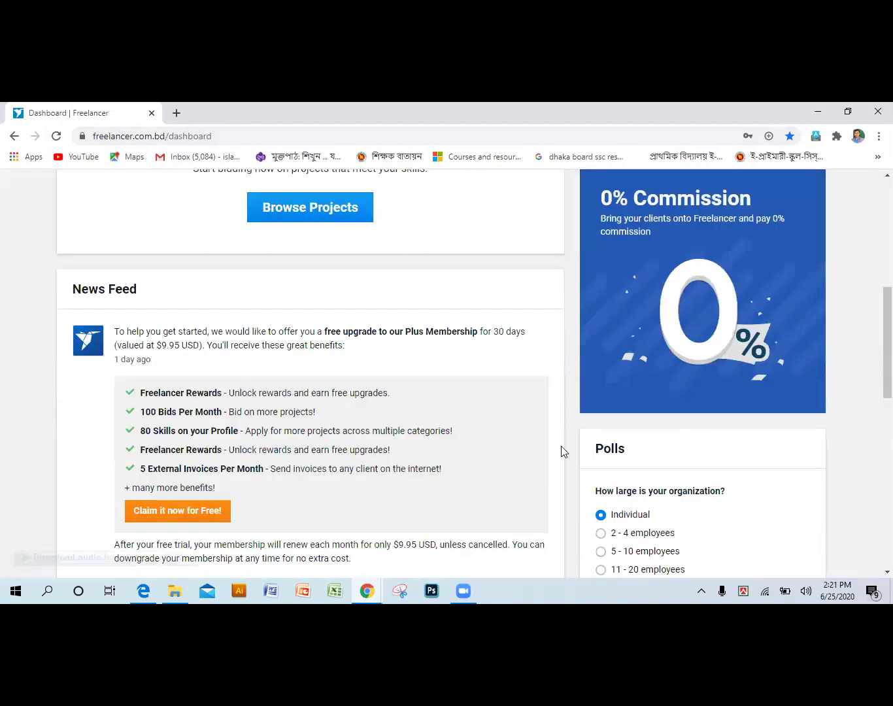
scroll(734, 448, down, 3)
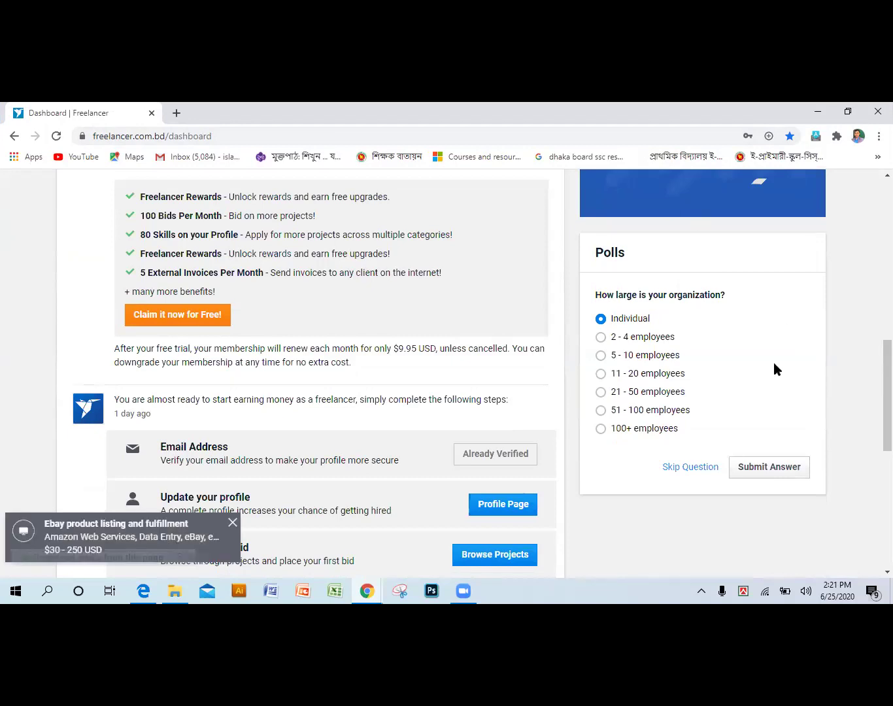
scroll(774, 363, down, 4)
scroll(771, 359, up, 1)
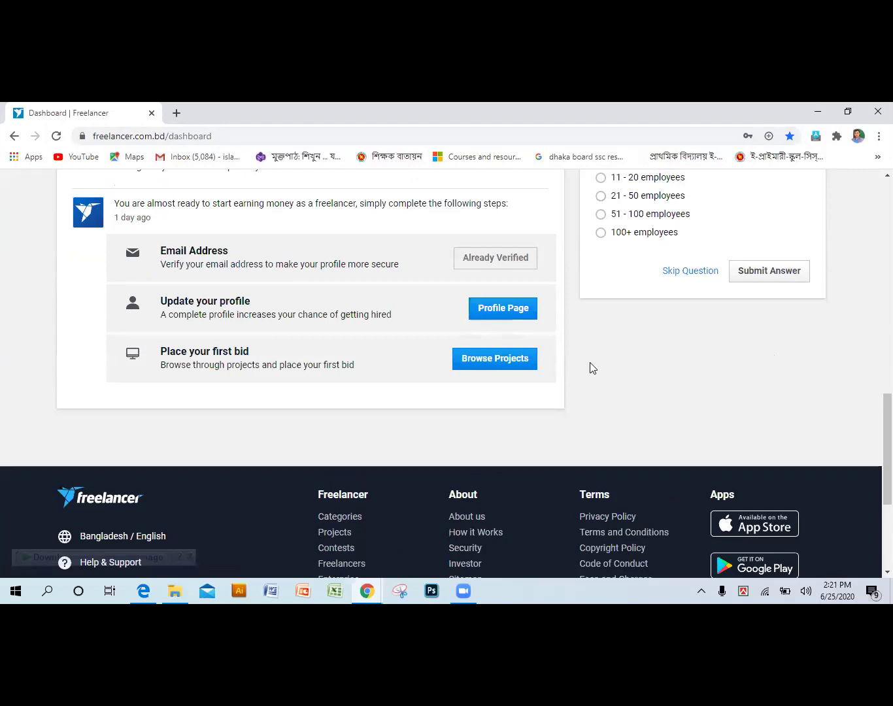
scroll(719, 337, up, 4)
scroll(738, 343, down, 2)
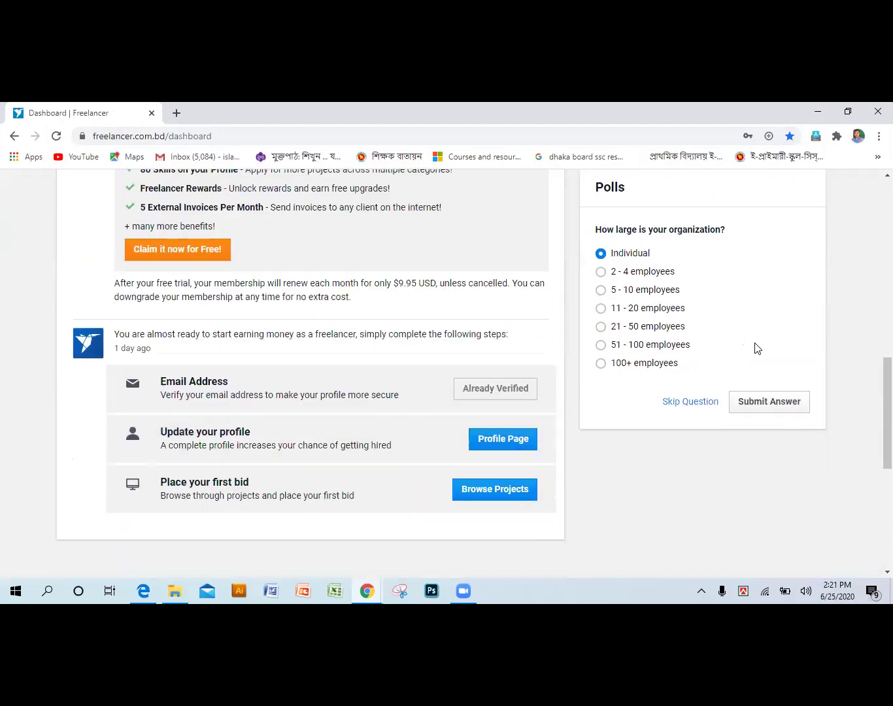
scroll(786, 351, up, 5)
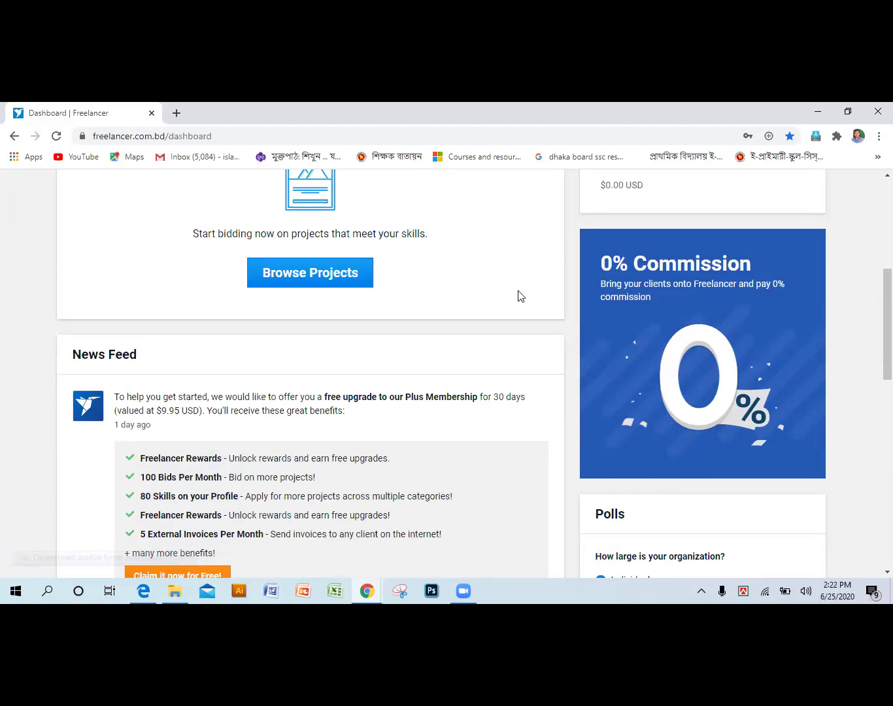
scroll(465, 380, up, 5)
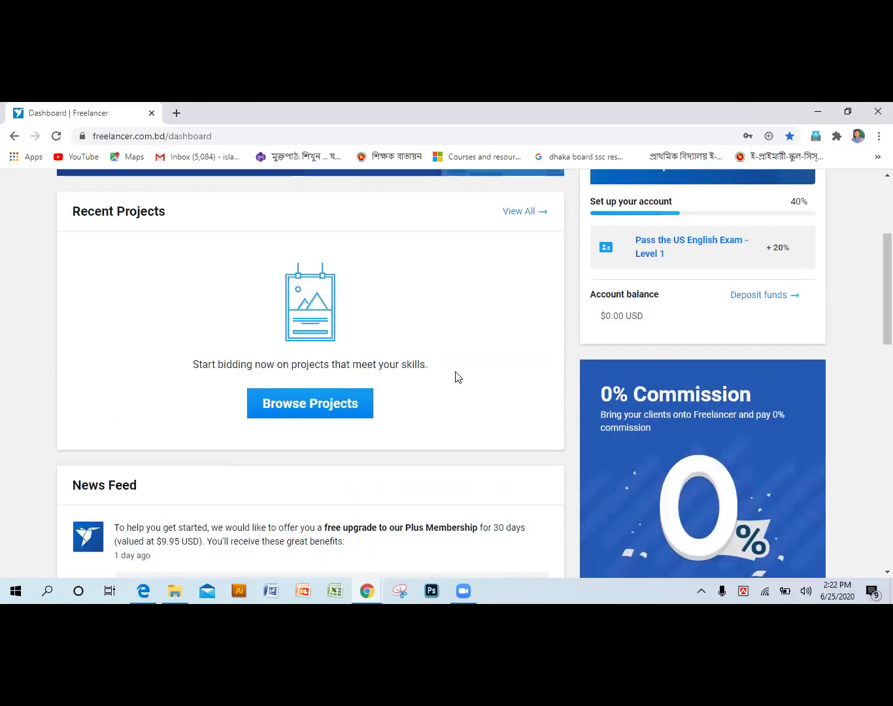
scroll(451, 366, down, 4)
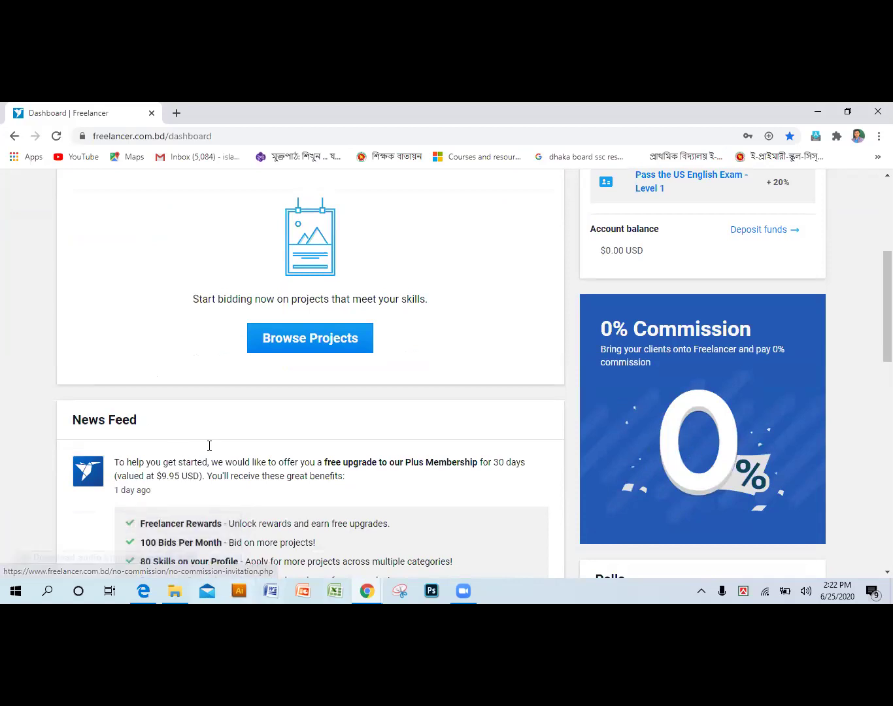
scroll(209, 446, down, 6)
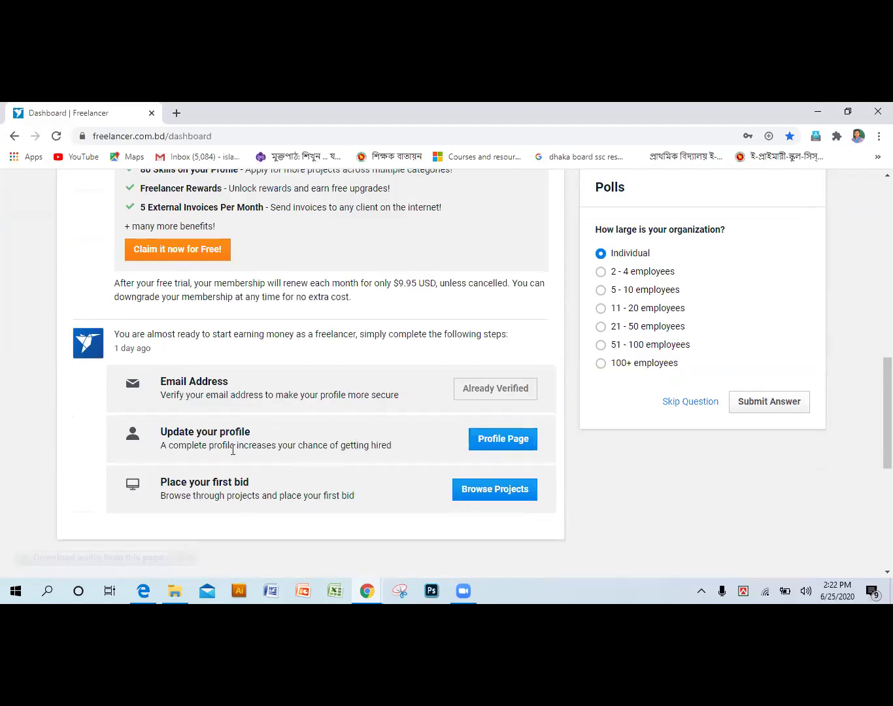
click(514, 442)
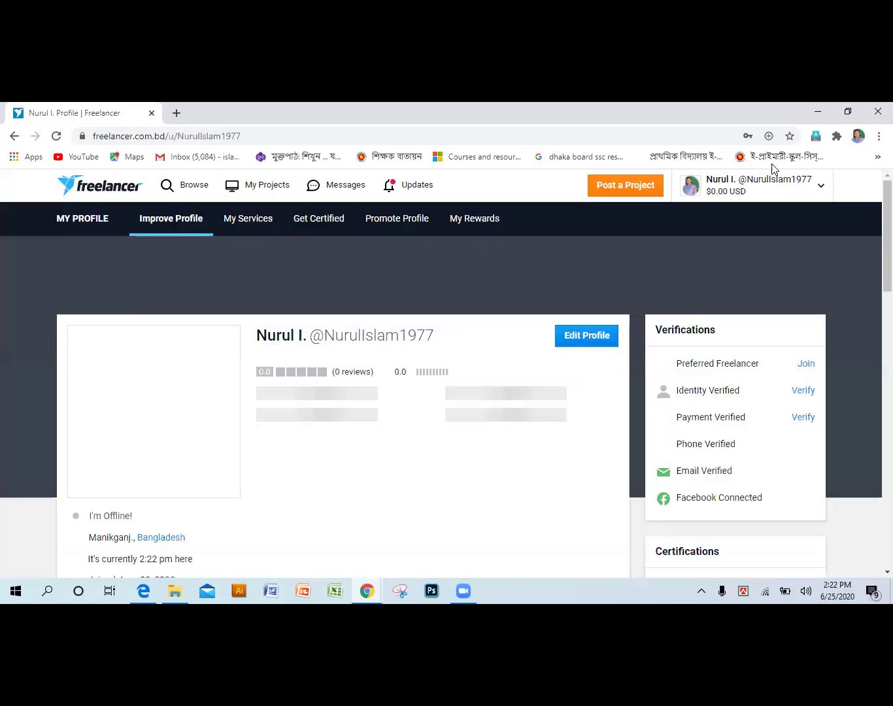
scroll(421, 367, down, 2)
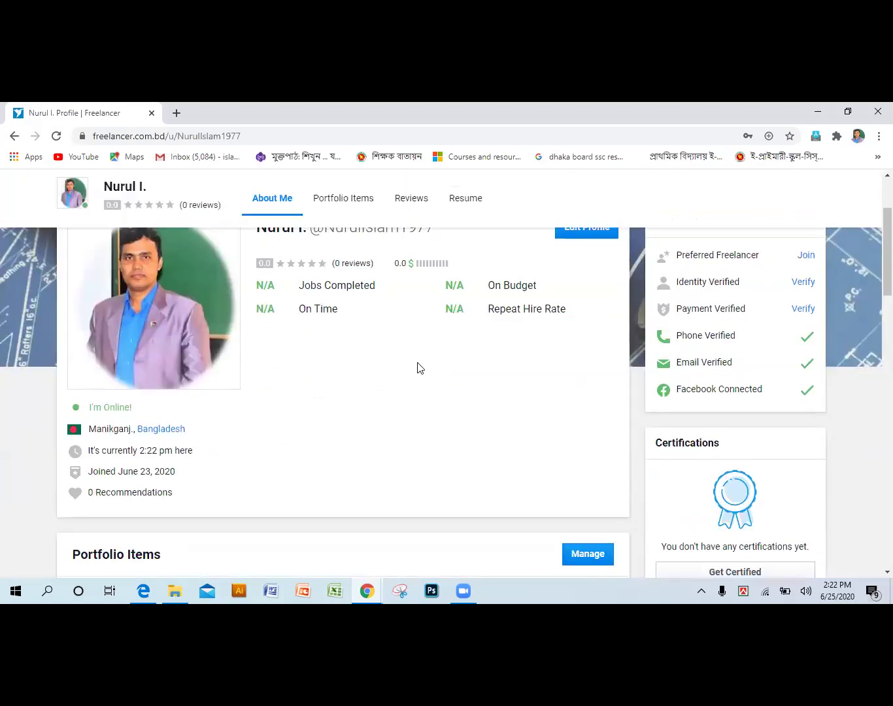
scroll(419, 366, down, 3)
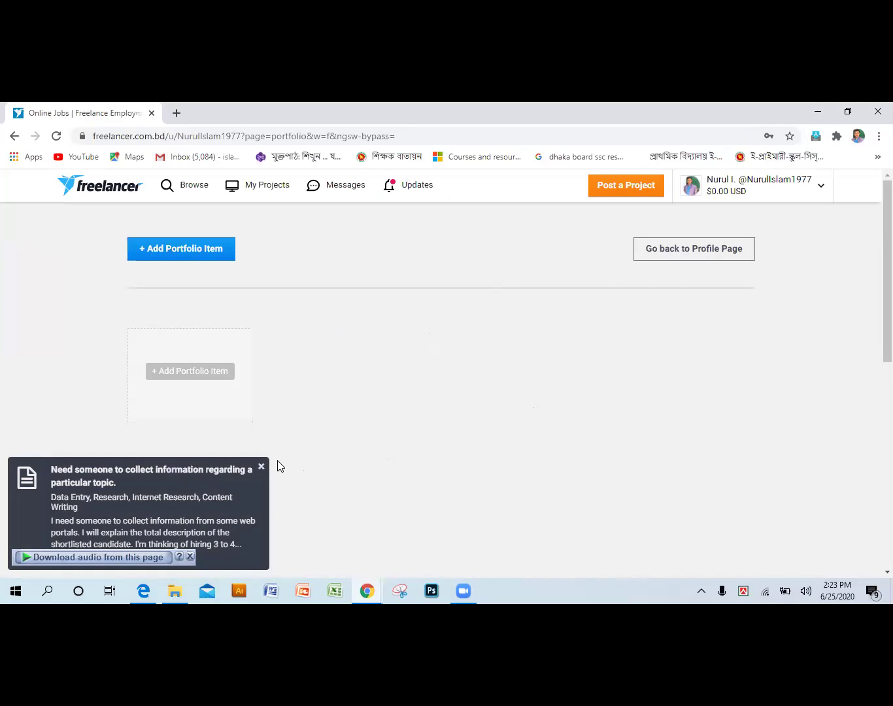
Step: Dismiss the job notification and start adding a new portfolio item
click(261, 465)
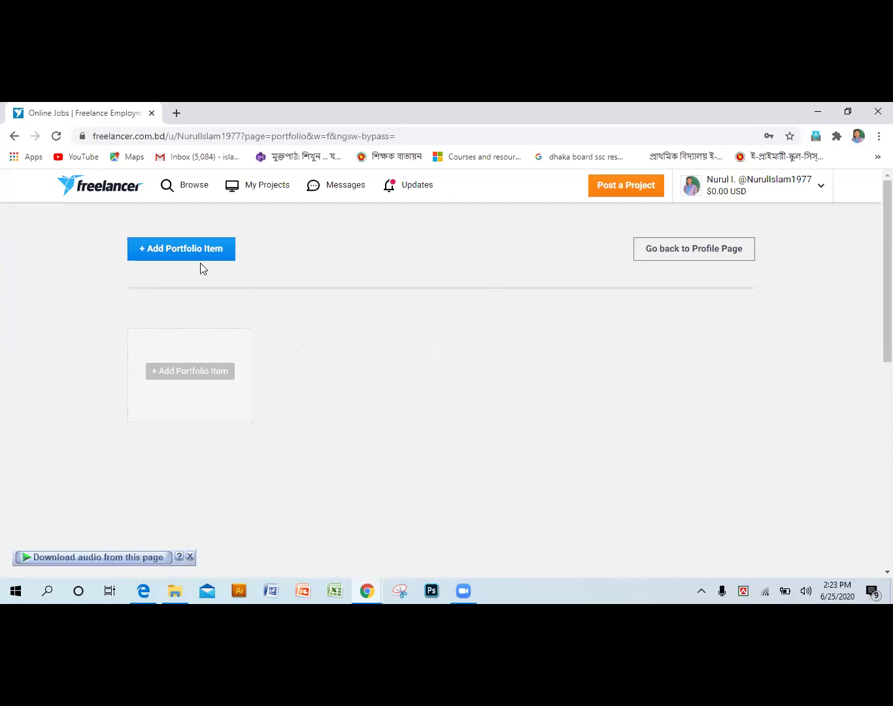
click(202, 370)
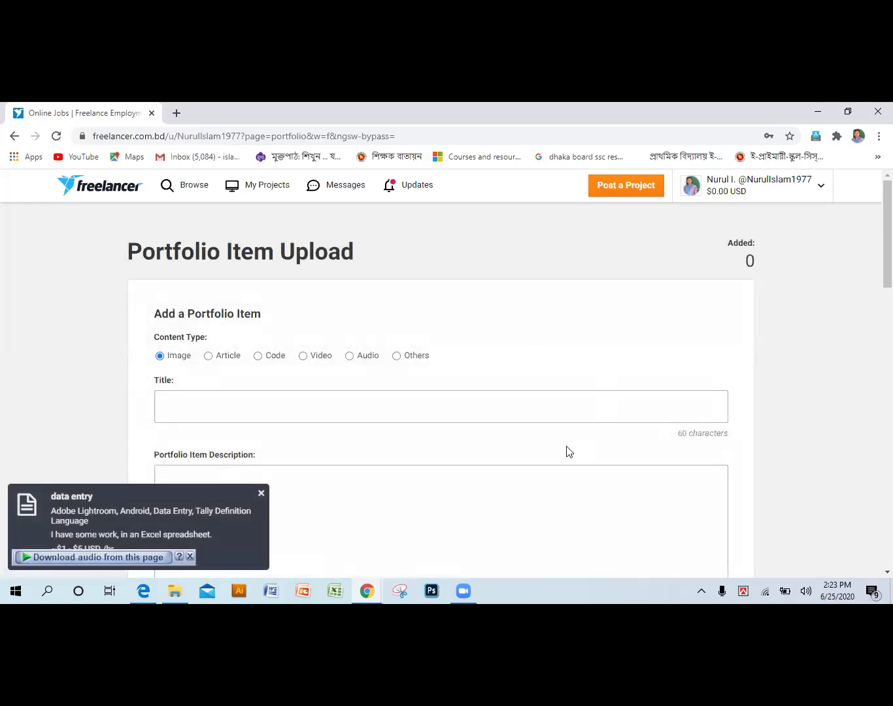
Step: Dismiss the data entry notification and bring up the file picker under Upload File
click(261, 494)
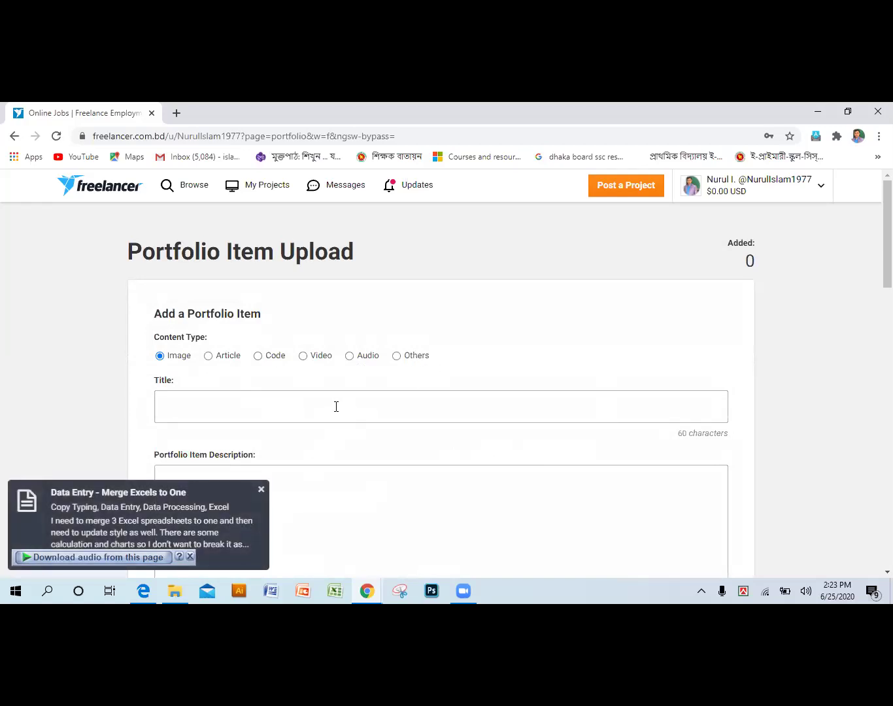
click(309, 401)
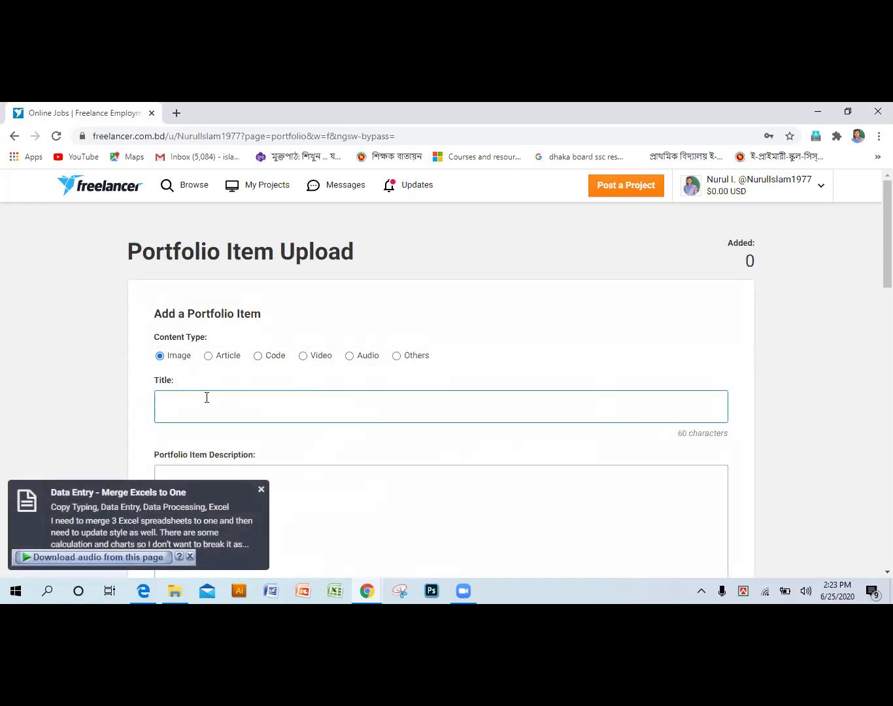
scroll(414, 423, down, 5)
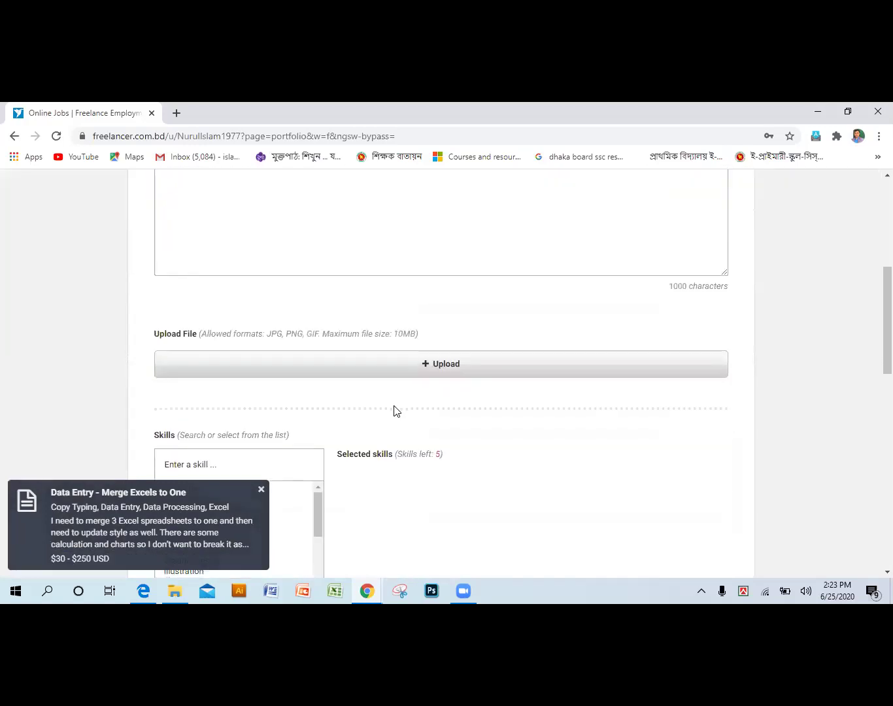
scroll(395, 410, down, 3)
scroll(376, 399, up, 1)
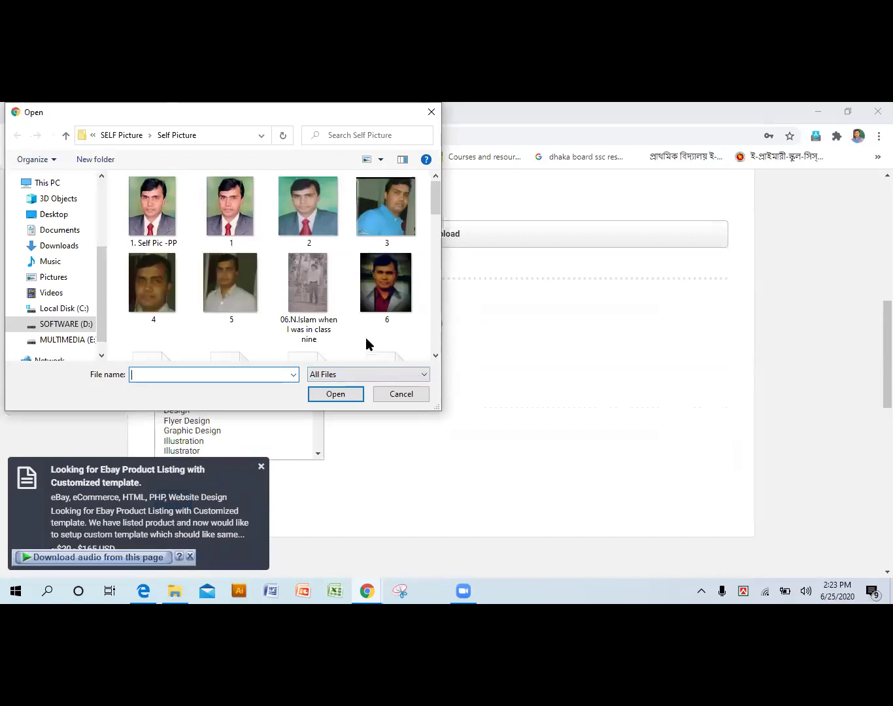
Step: Upload 01.jpg from the Desktop as the portfolio item's image
click(55, 215)
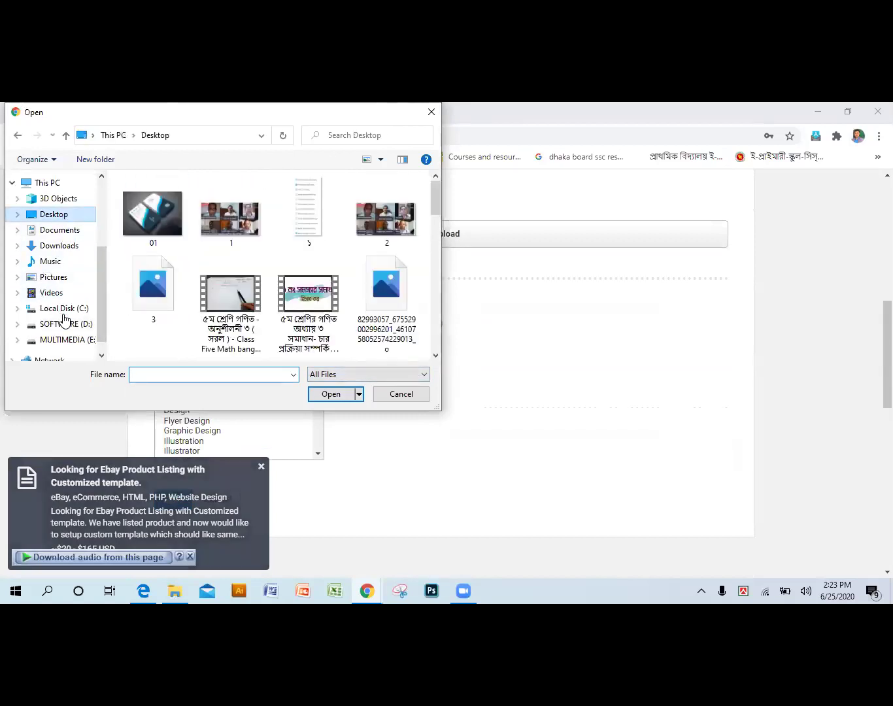
scroll(65, 306, down, 1)
scroll(63, 321, up, 1)
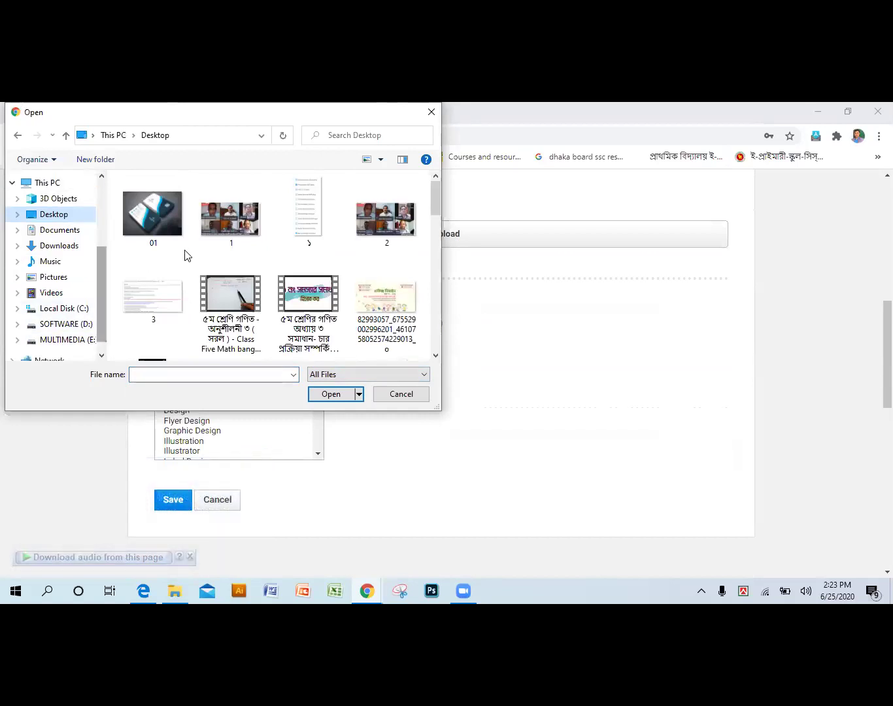
click(153, 213)
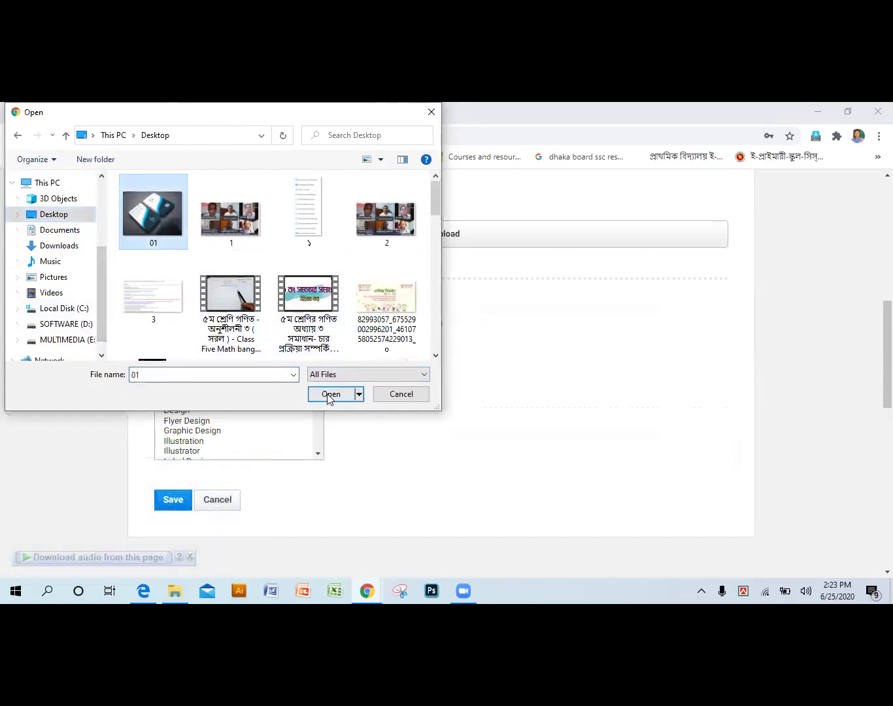
click(330, 394)
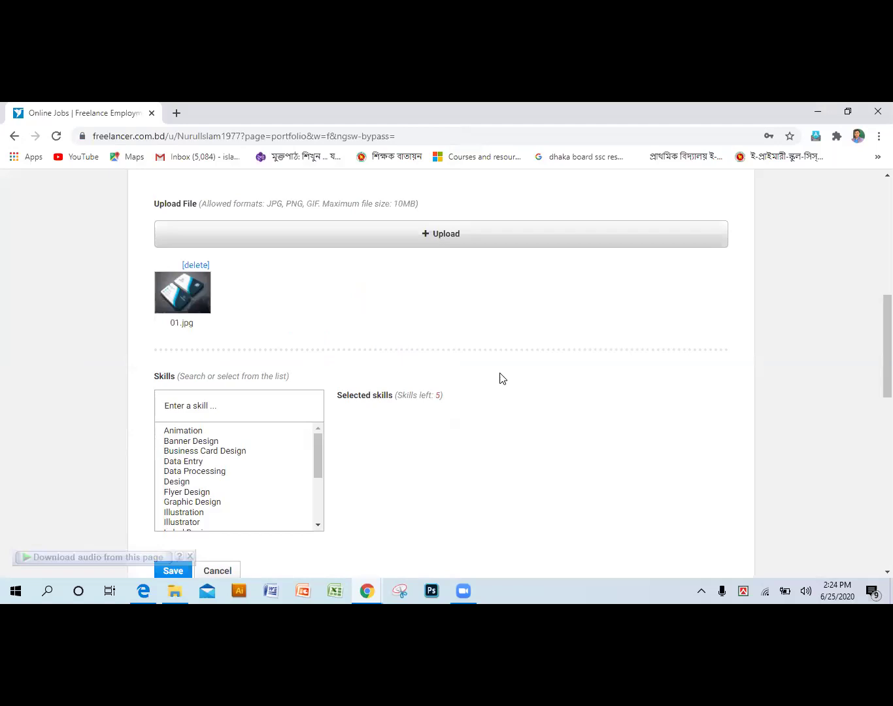
Step: Enter 'Business Card' as the portfolio item title
scroll(499, 378, up, 4)
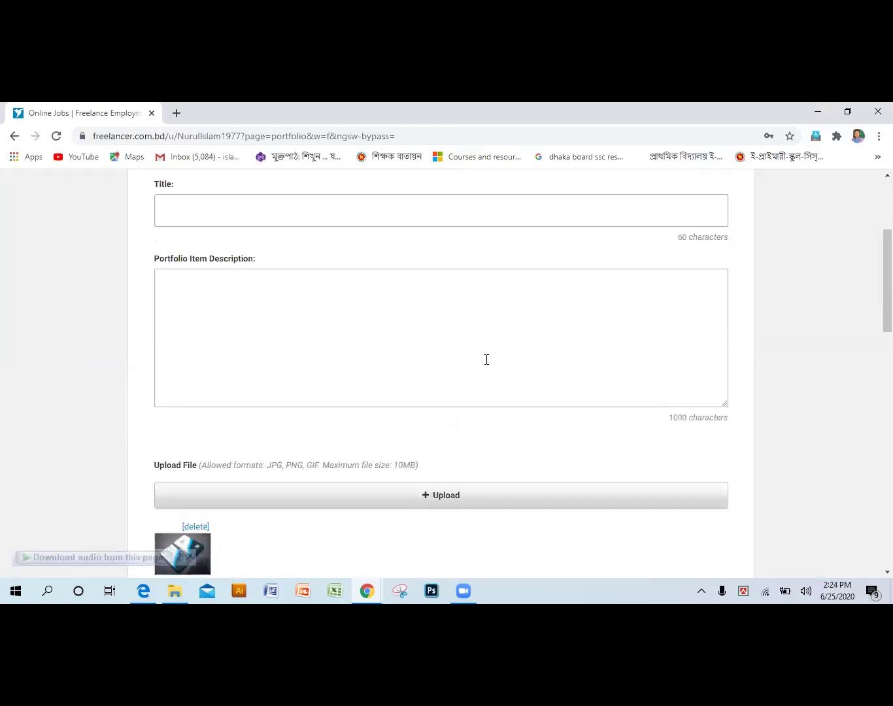
scroll(450, 335, up, 1)
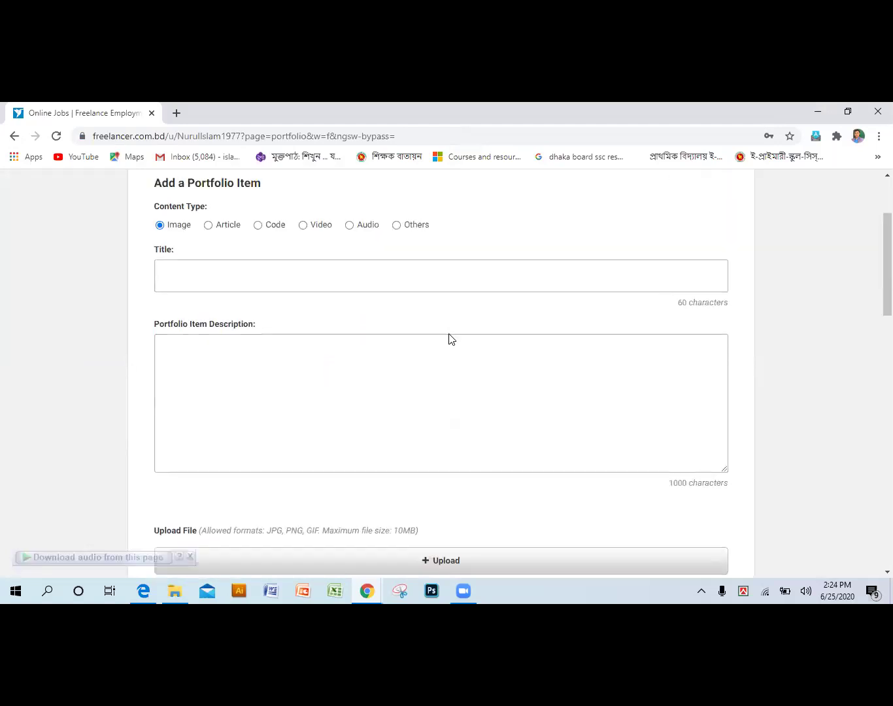
click(276, 275)
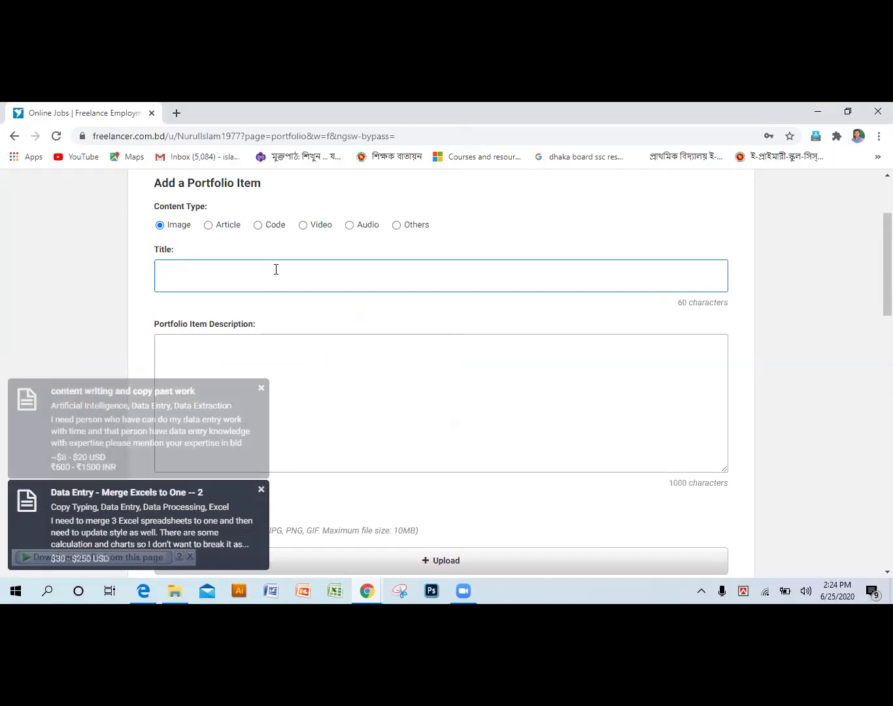
text(b)
key(BackSpace)
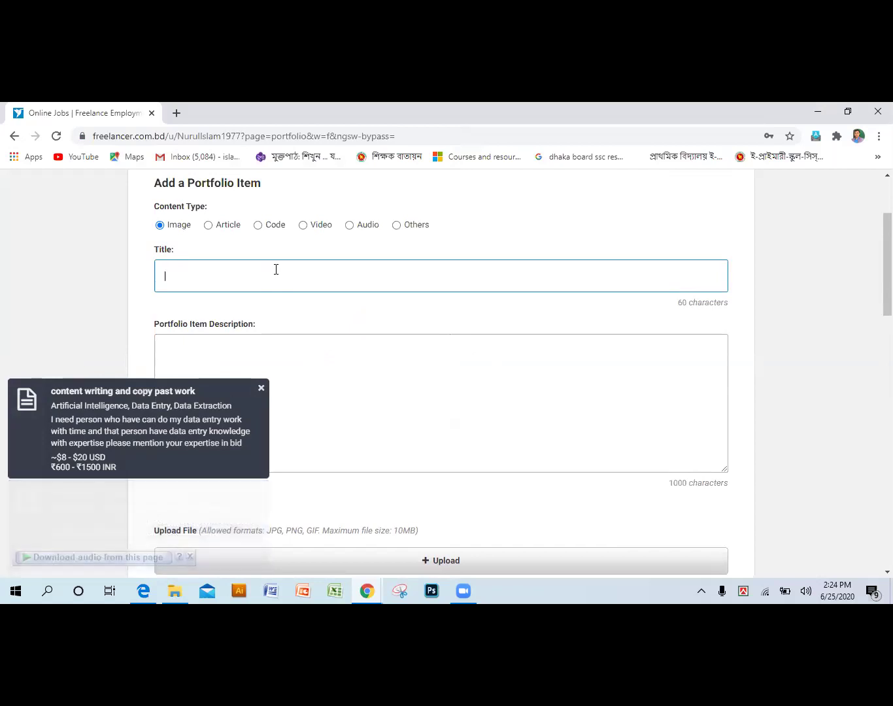
text(Busin)
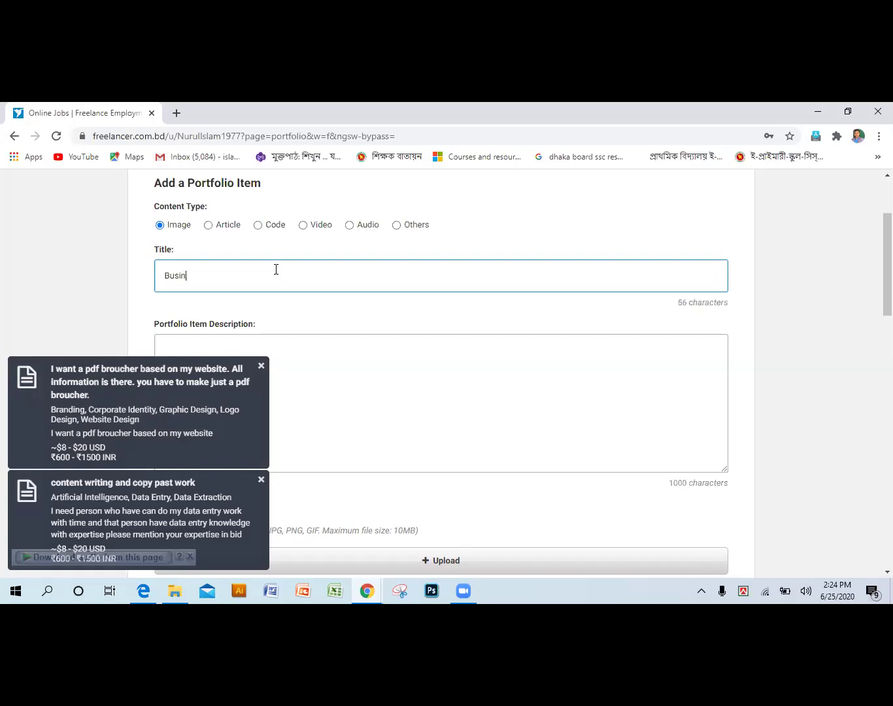
text(ess Card)
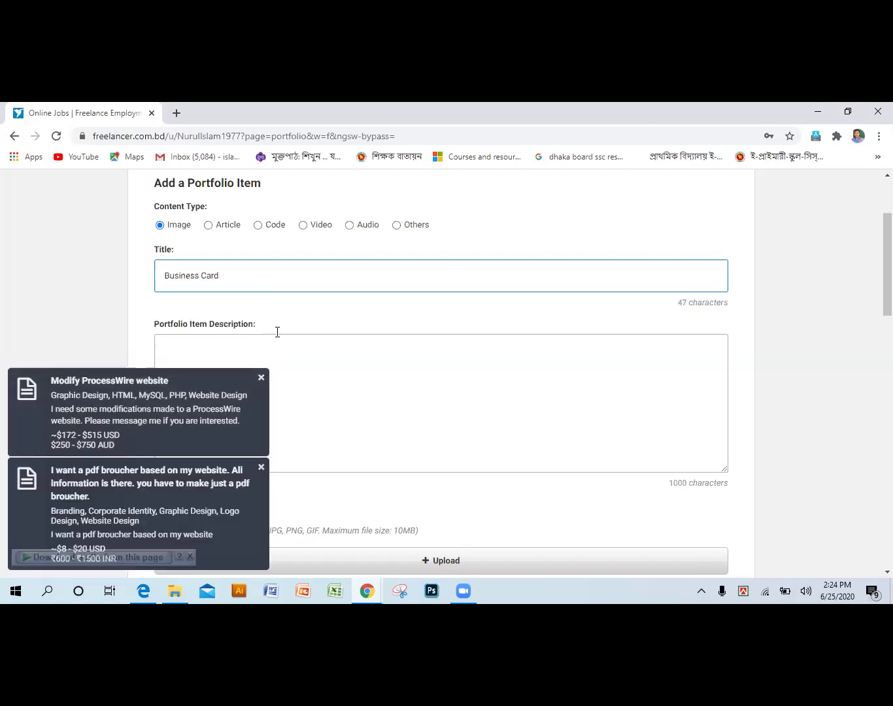
Step: Close the ProcessWire and UI designer job alerts and focus the Description box
click(261, 378)
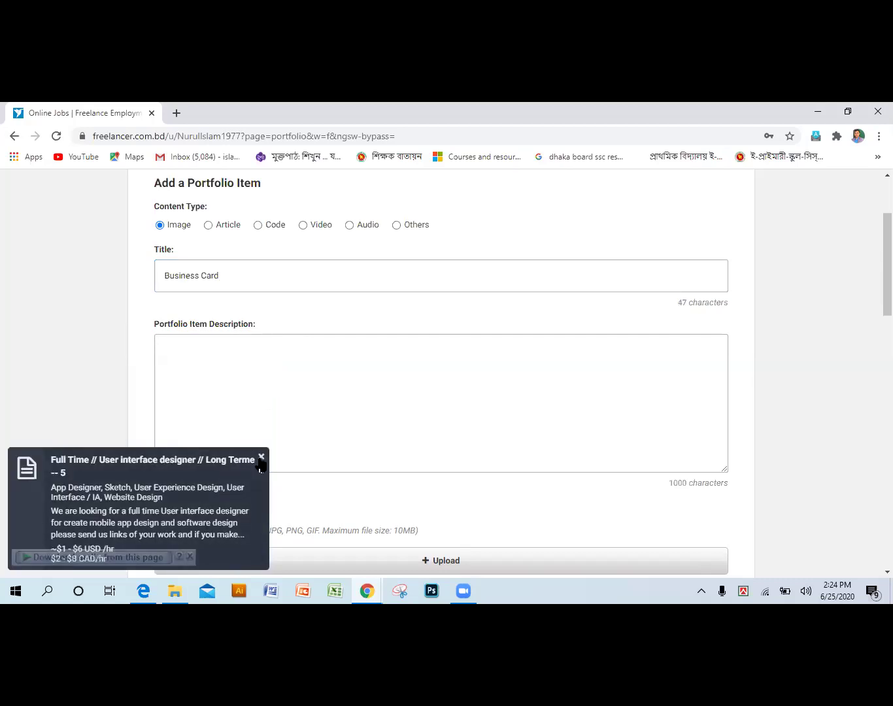
click(261, 457)
click(288, 364)
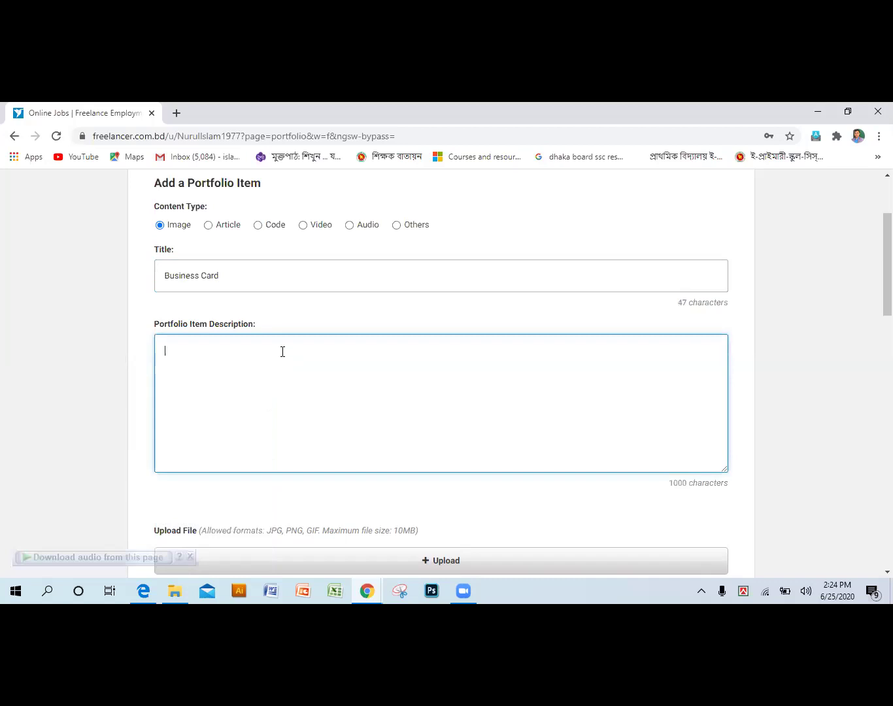
scroll(283, 352, down, 1)
scroll(347, 331, down, 1)
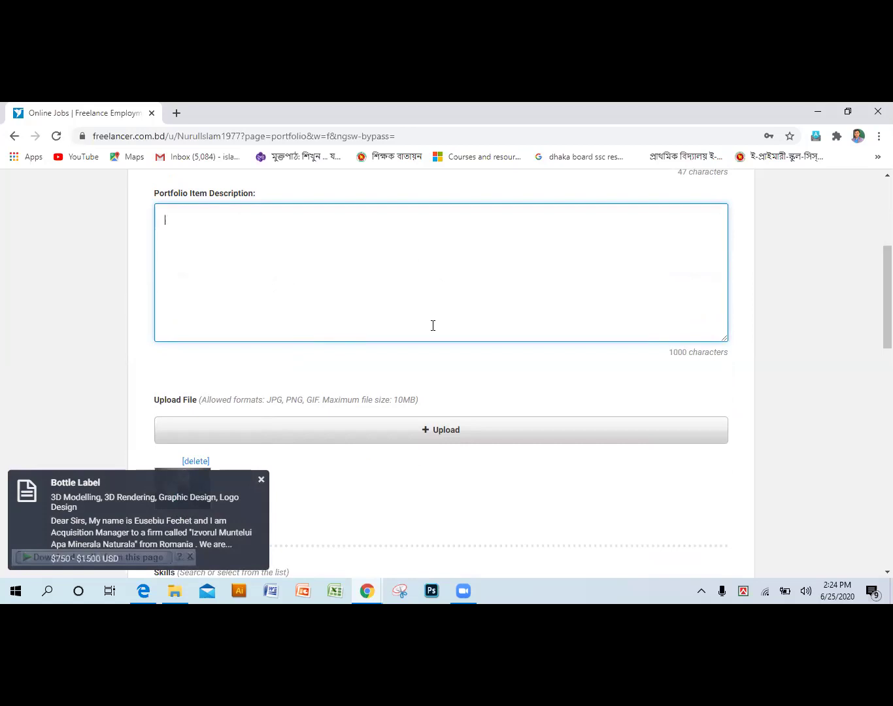
scroll(398, 306, down, 1)
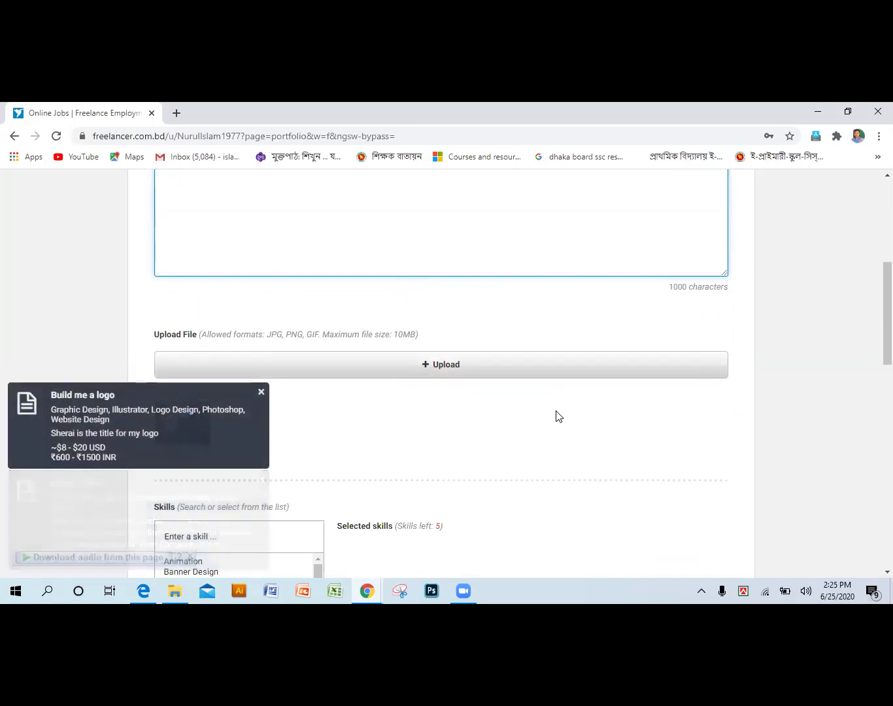
scroll(557, 418, down, 1)
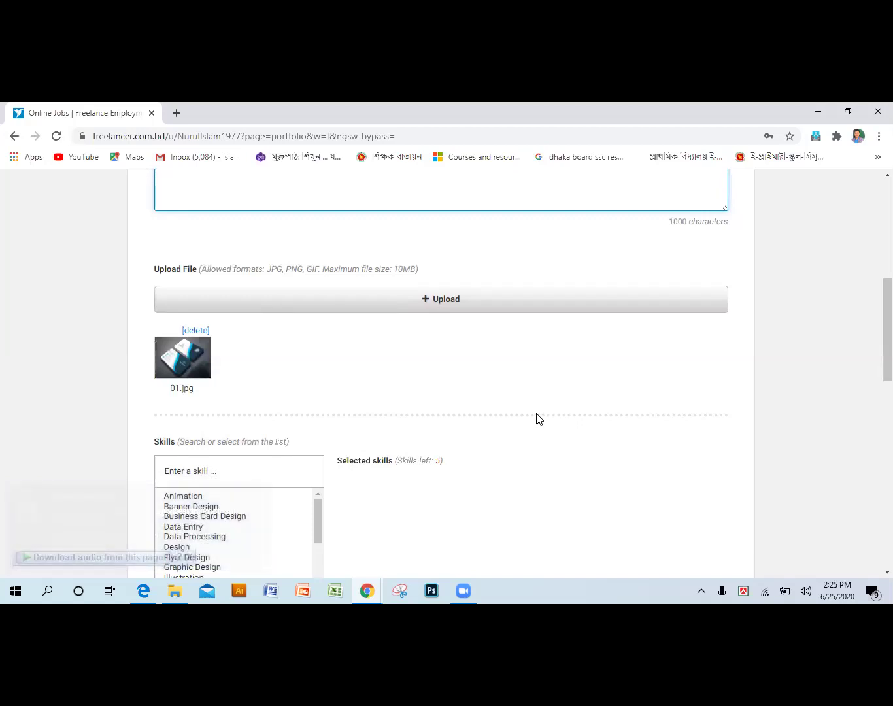
scroll(536, 419, down, 1)
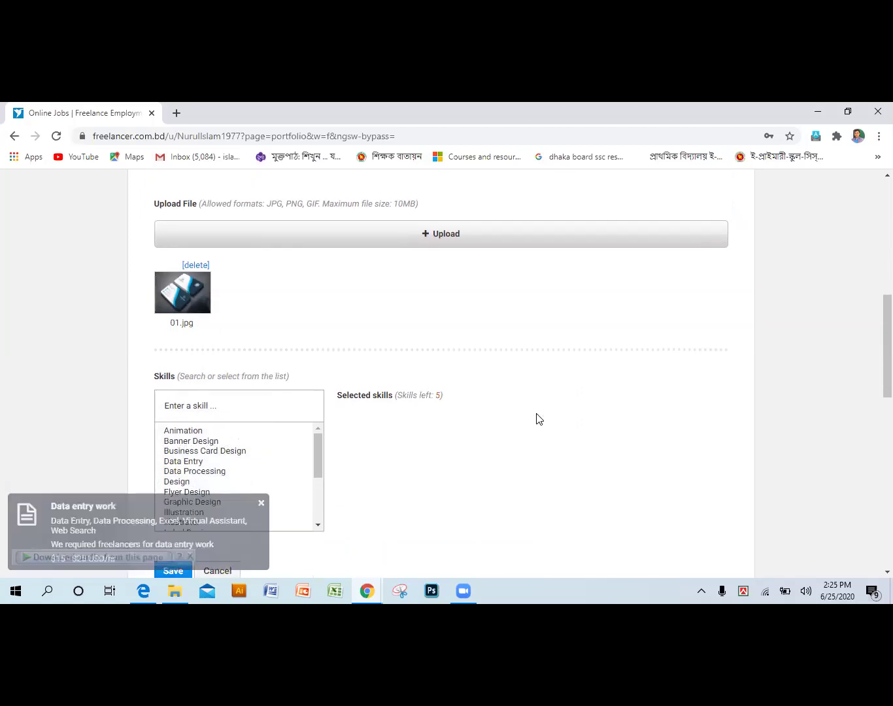
scroll(535, 419, down, 2)
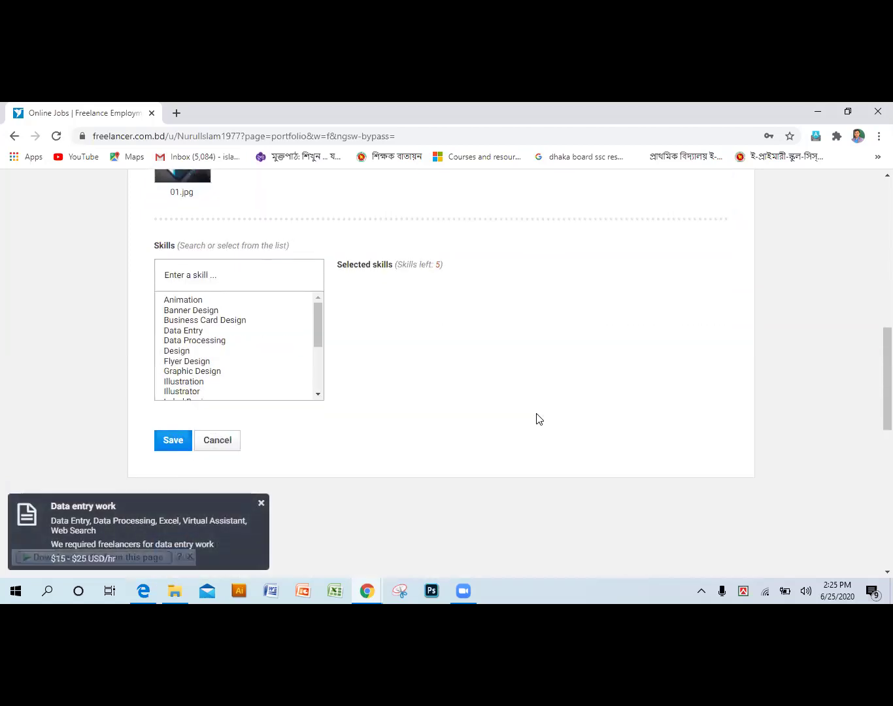
scroll(536, 419, down, 1)
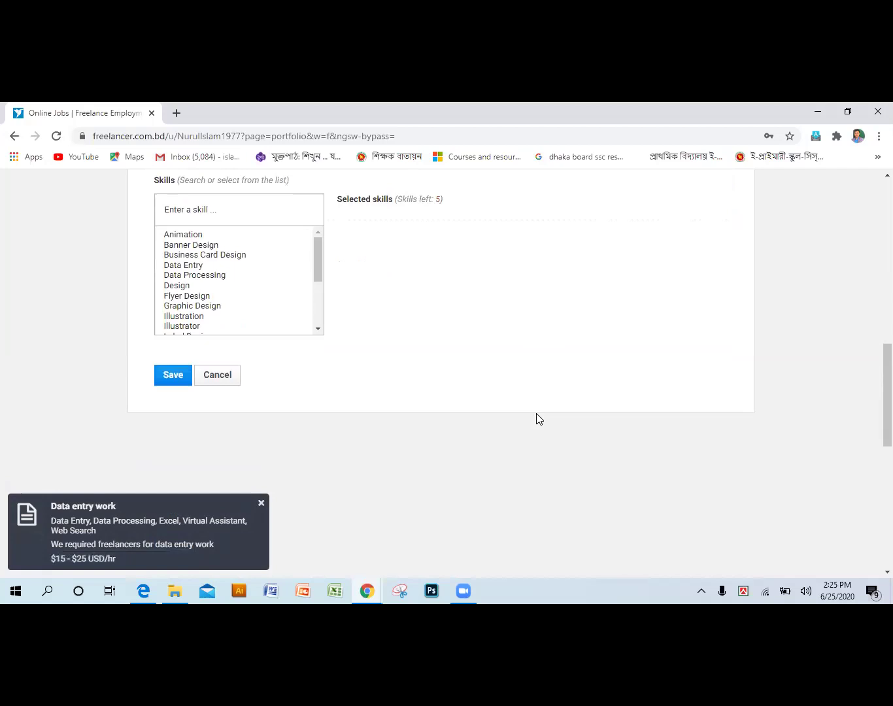
scroll(528, 418, up, 1)
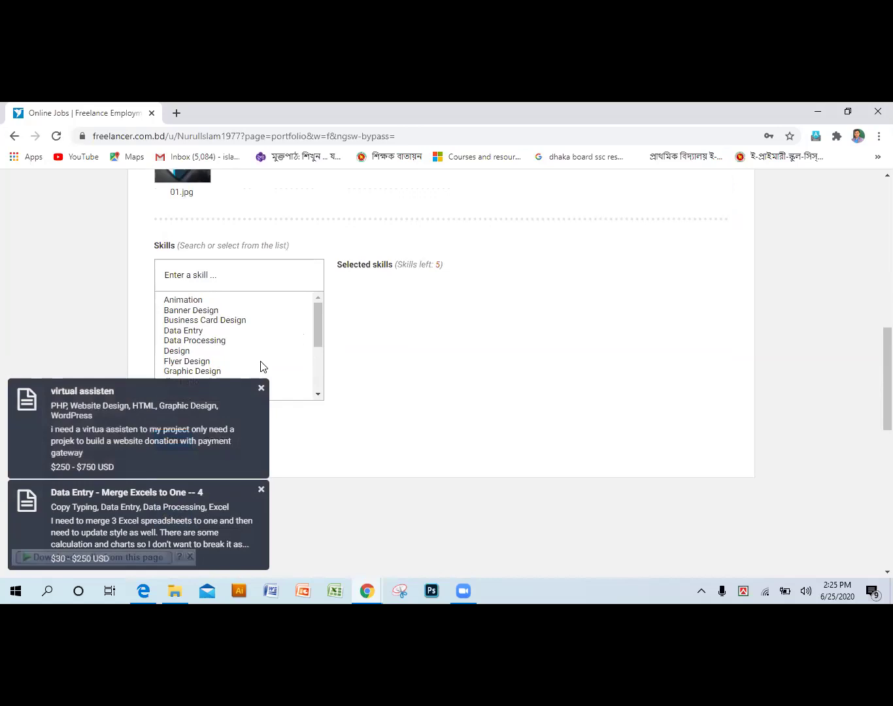
scroll(266, 351, down, 2)
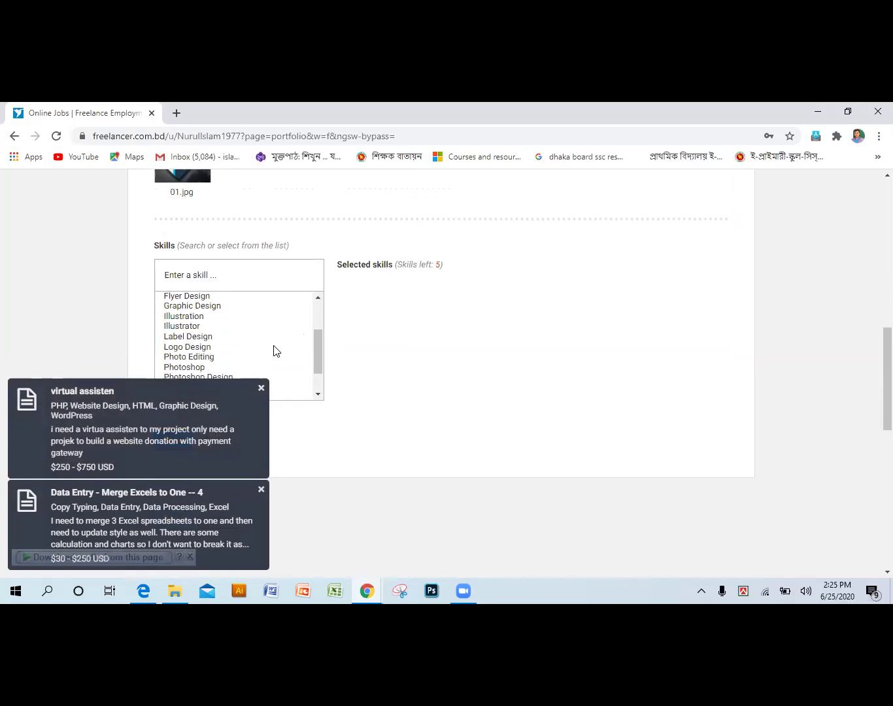
scroll(275, 352, down, 1)
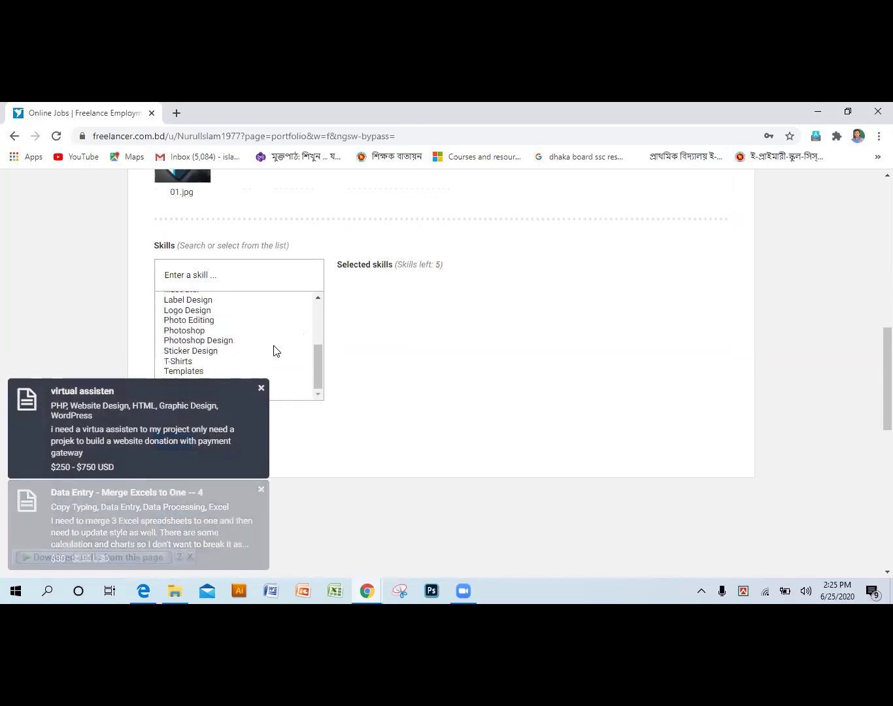
scroll(275, 351, down, 1)
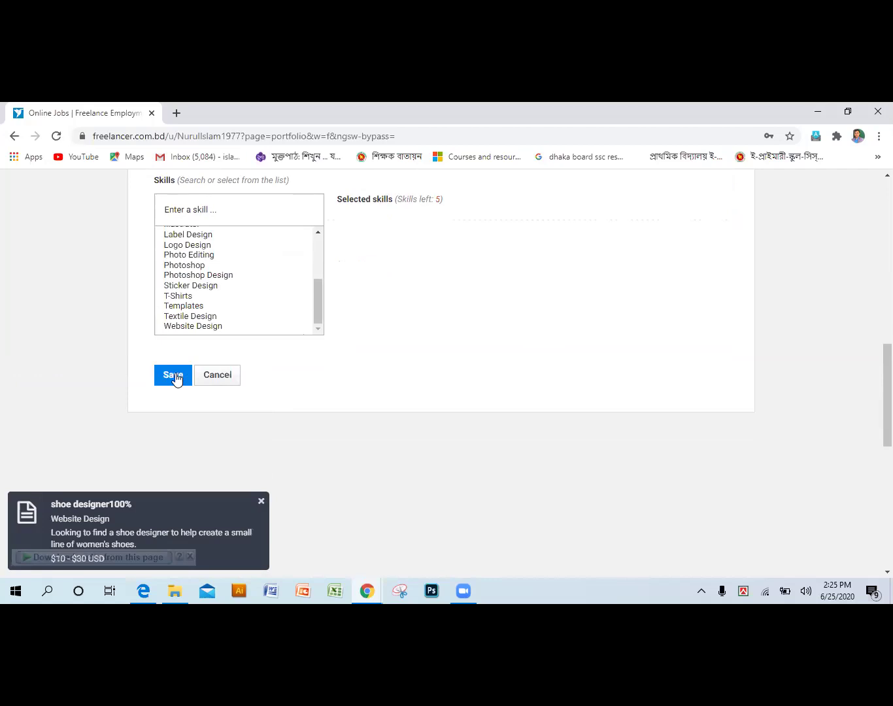
scroll(277, 306, up, 2)
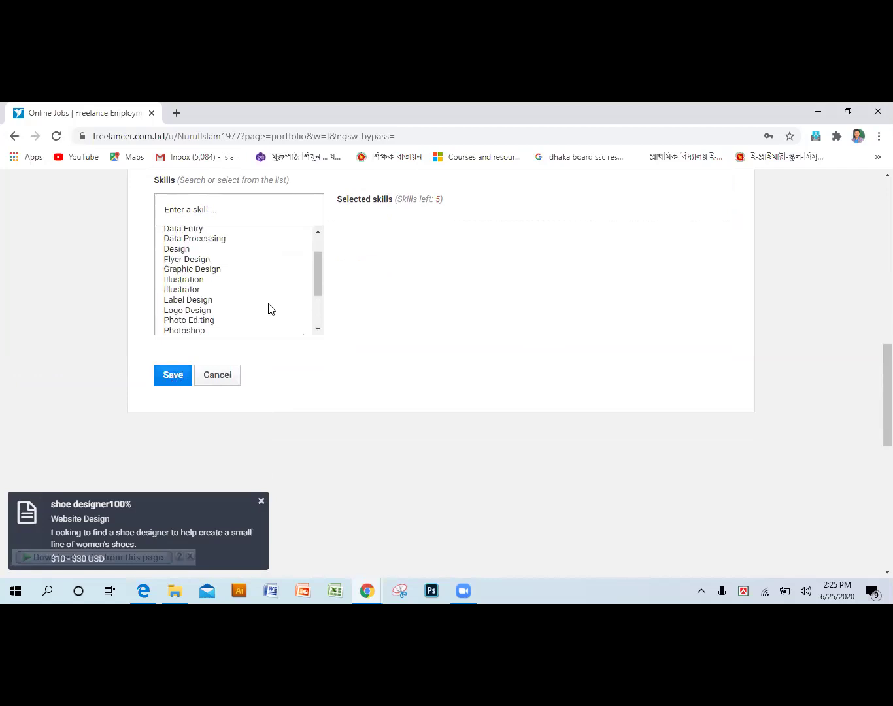
scroll(223, 268, up, 4)
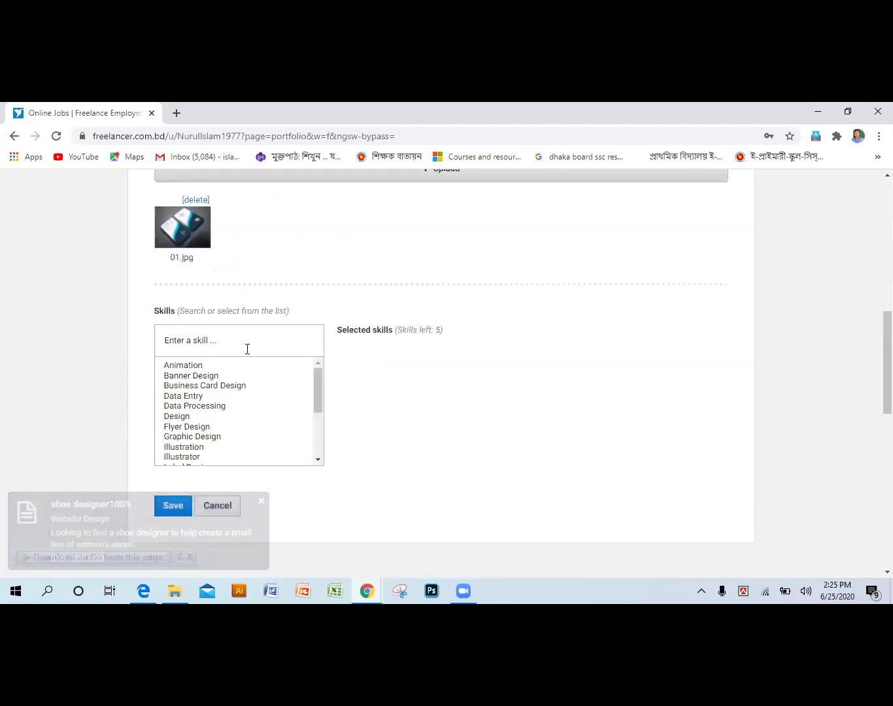
Step: Add Business Card Design, Data Entry, Data Processing, Design and Graphic Design as skills
click(235, 386)
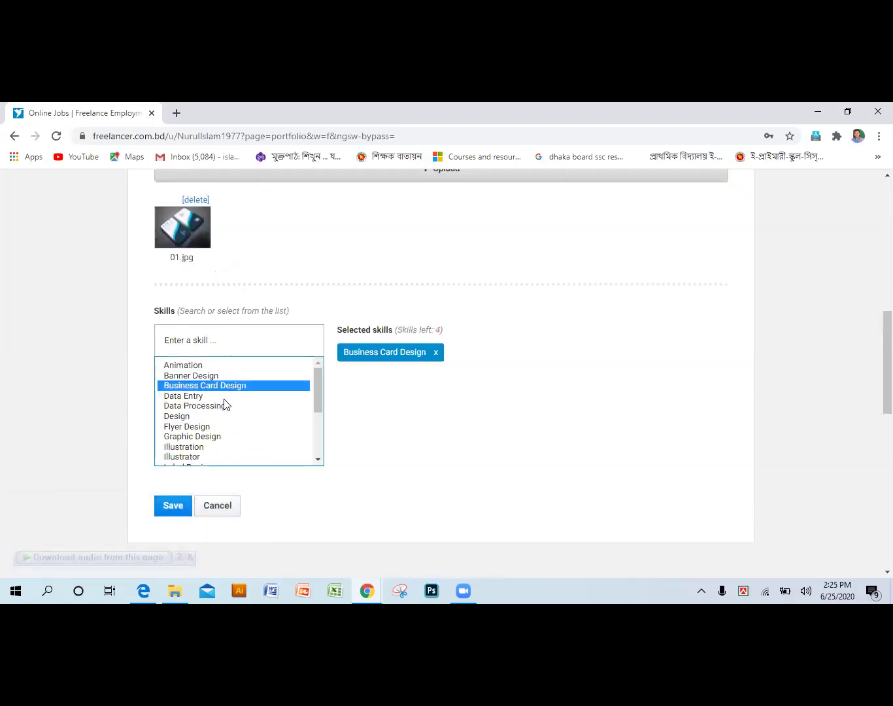
scroll(226, 403, down, 1)
scroll(226, 403, up, 2)
click(201, 397)
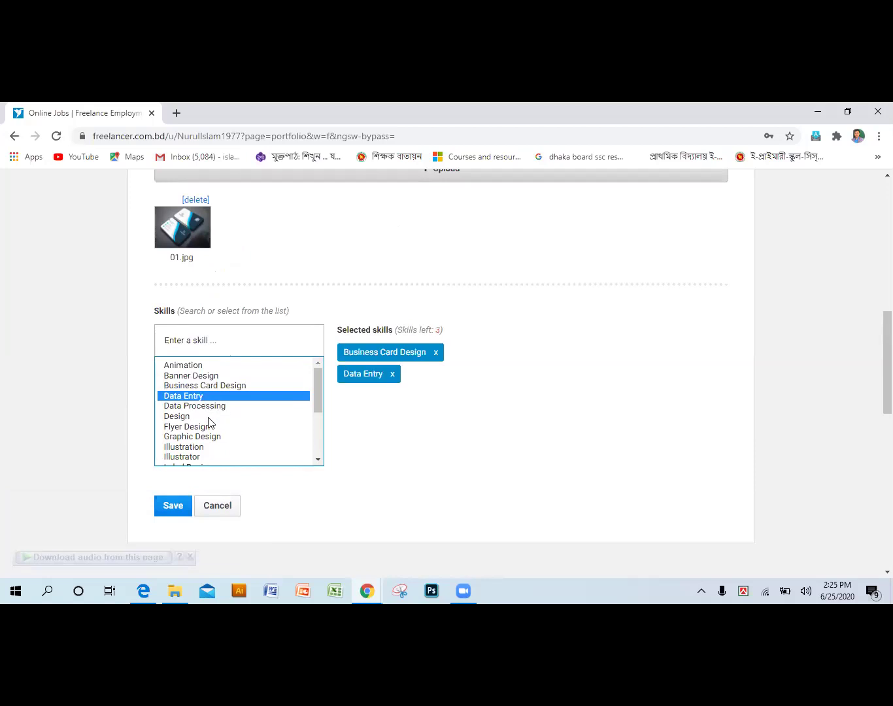
click(211, 407)
click(203, 417)
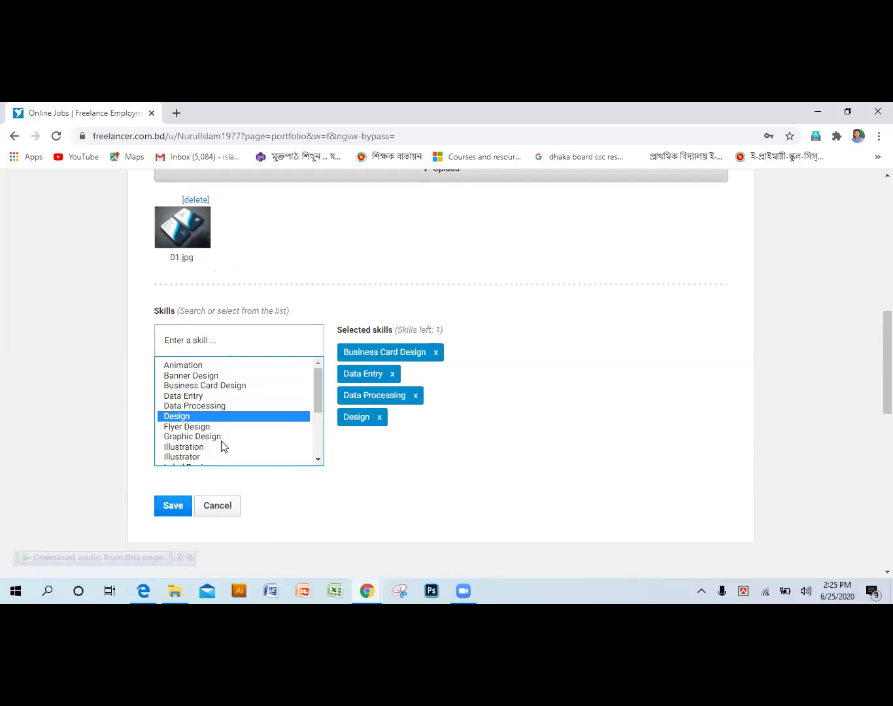
click(221, 437)
scroll(205, 405, down, 2)
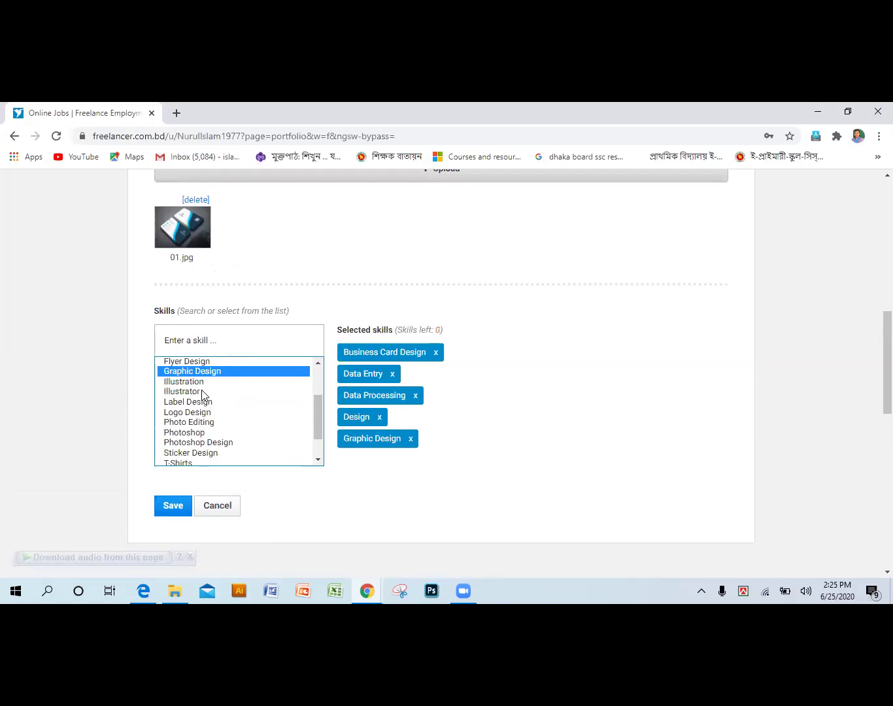
Step: Try adding Photoshop and Photoshop Design, but no skill slots remain
click(216, 433)
key(Up)
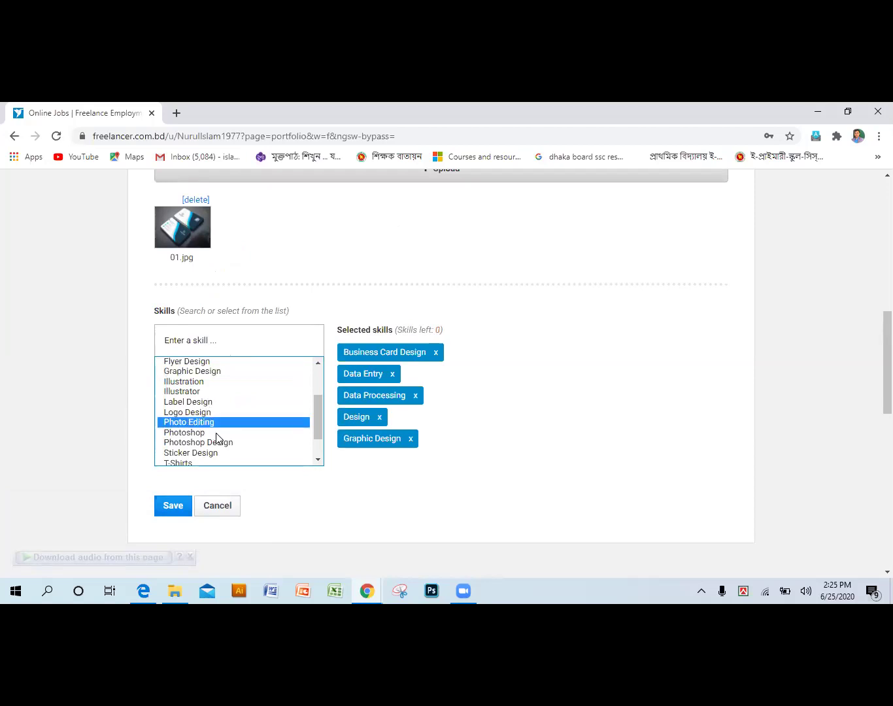
click(215, 431)
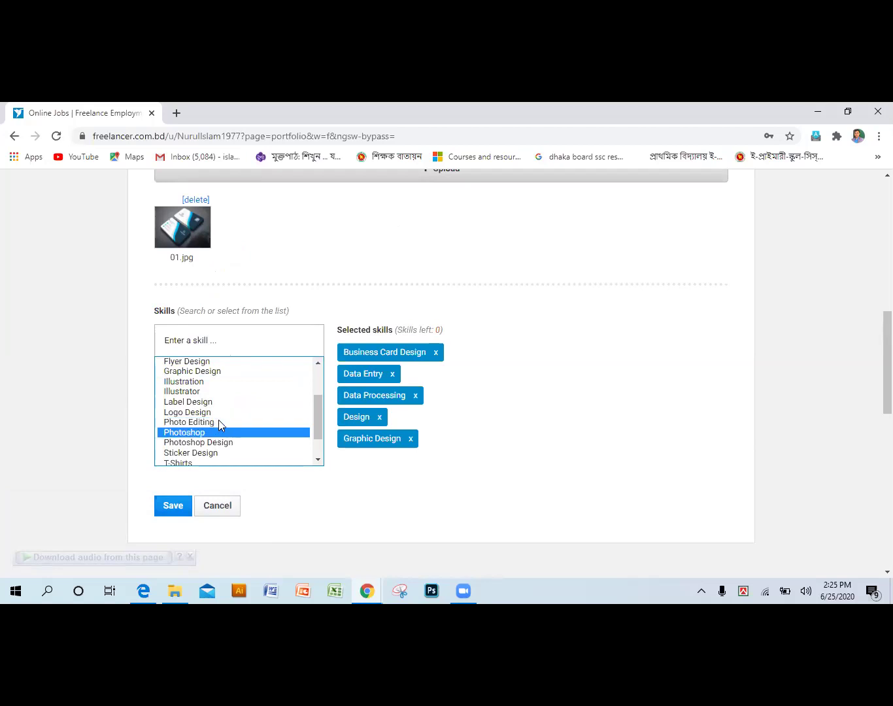
scroll(218, 420, up, 2)
scroll(221, 423, down, 3)
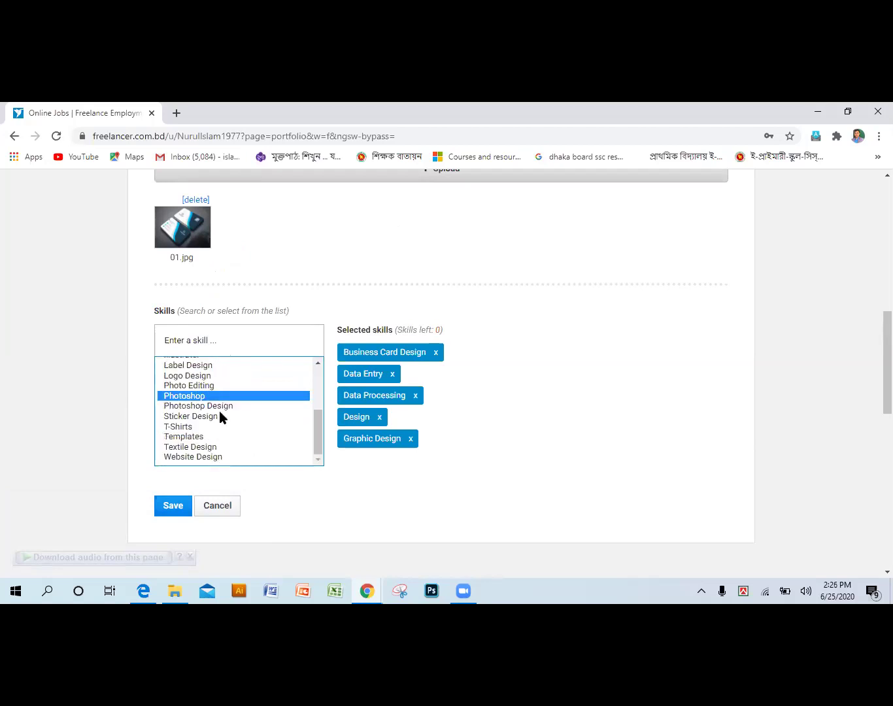
click(229, 408)
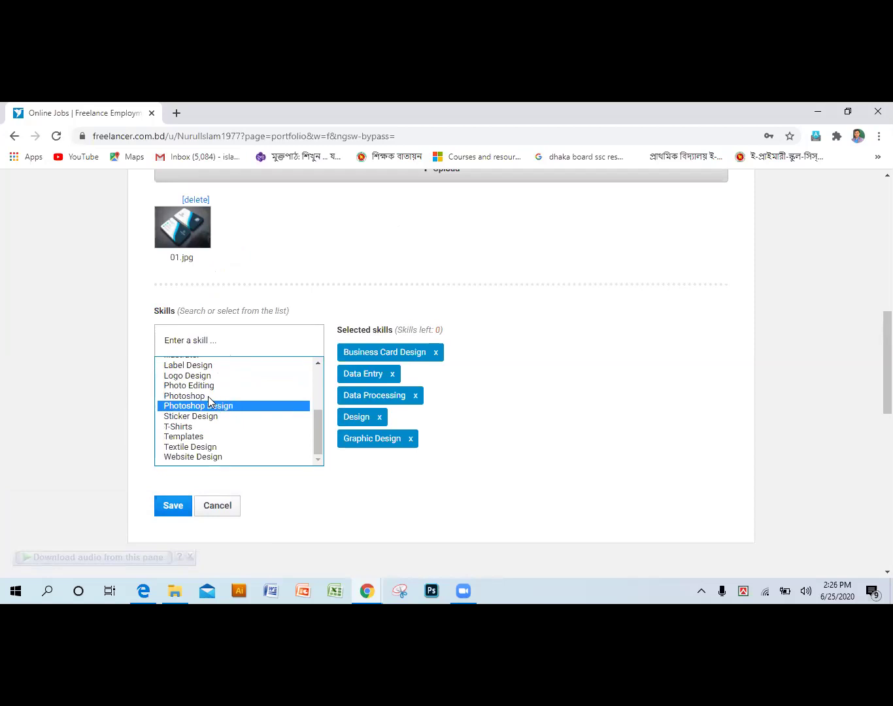
scroll(223, 392, down, 1)
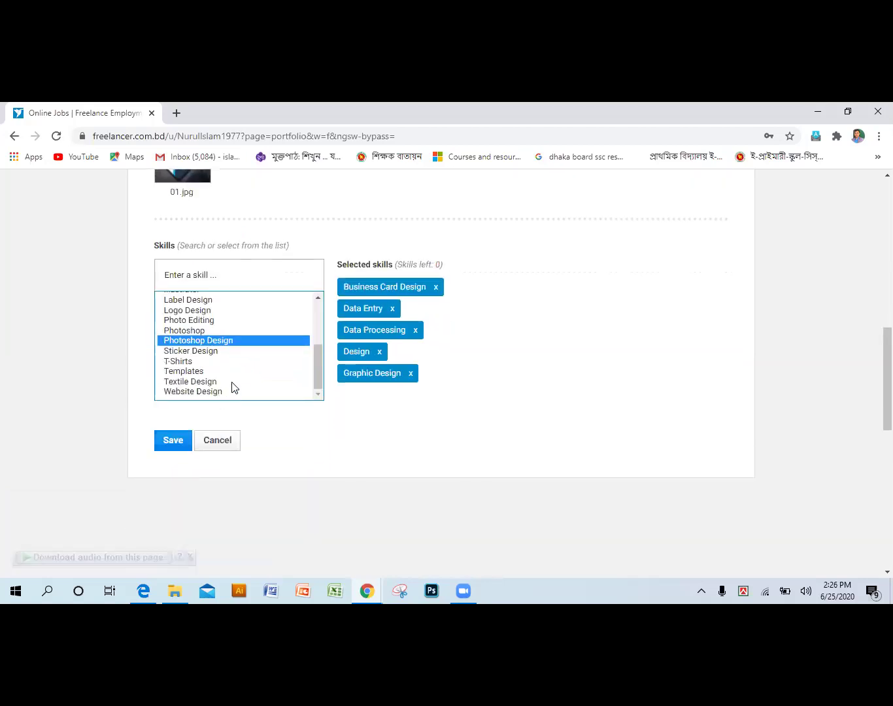
scroll(226, 382, up, 1)
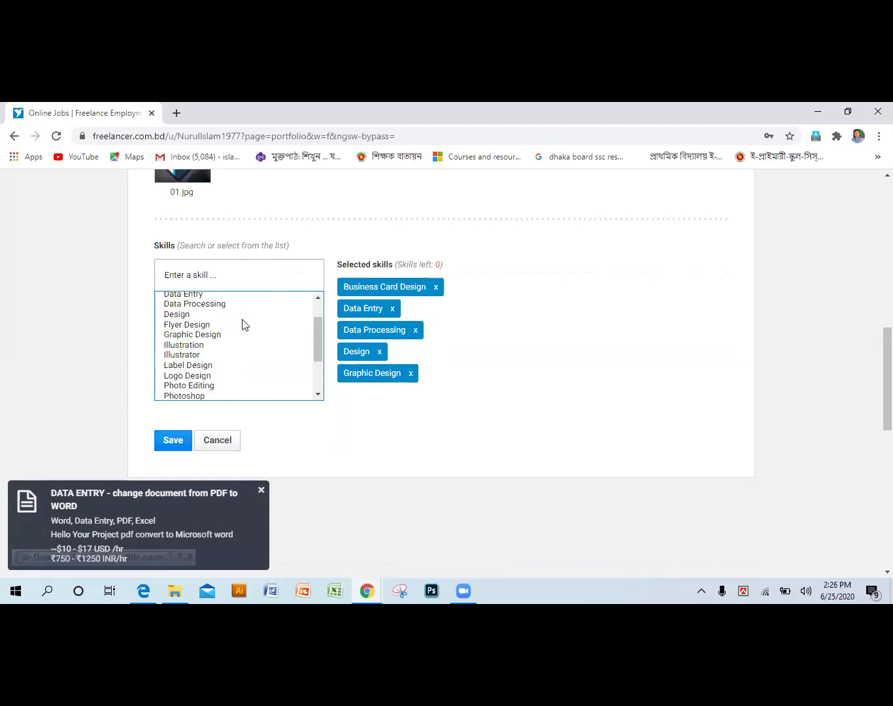
Step: Remove the Data Entry and Data Processing skills and add Illustration
click(392, 308)
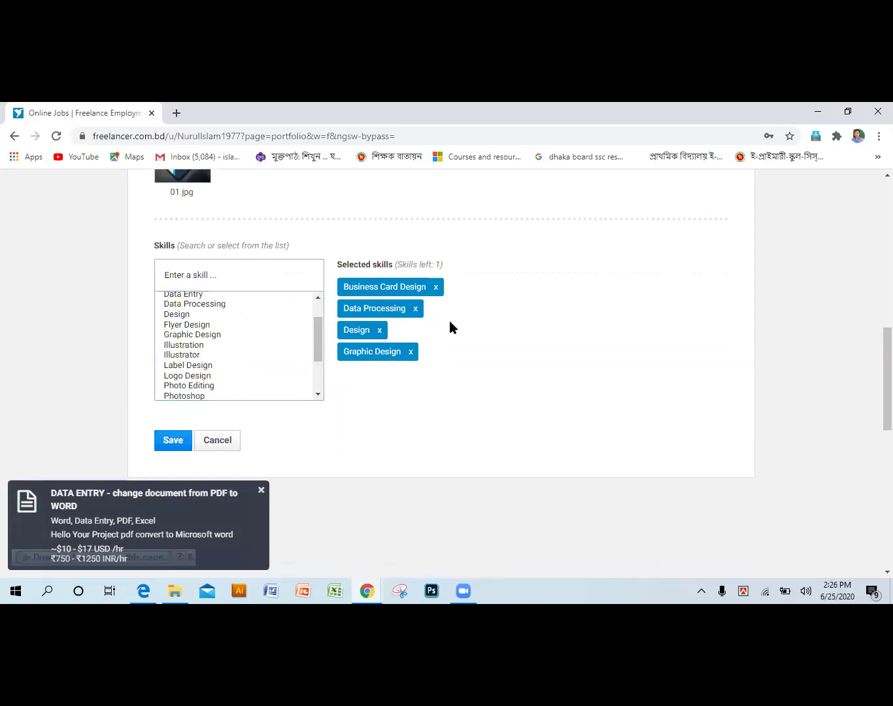
click(415, 308)
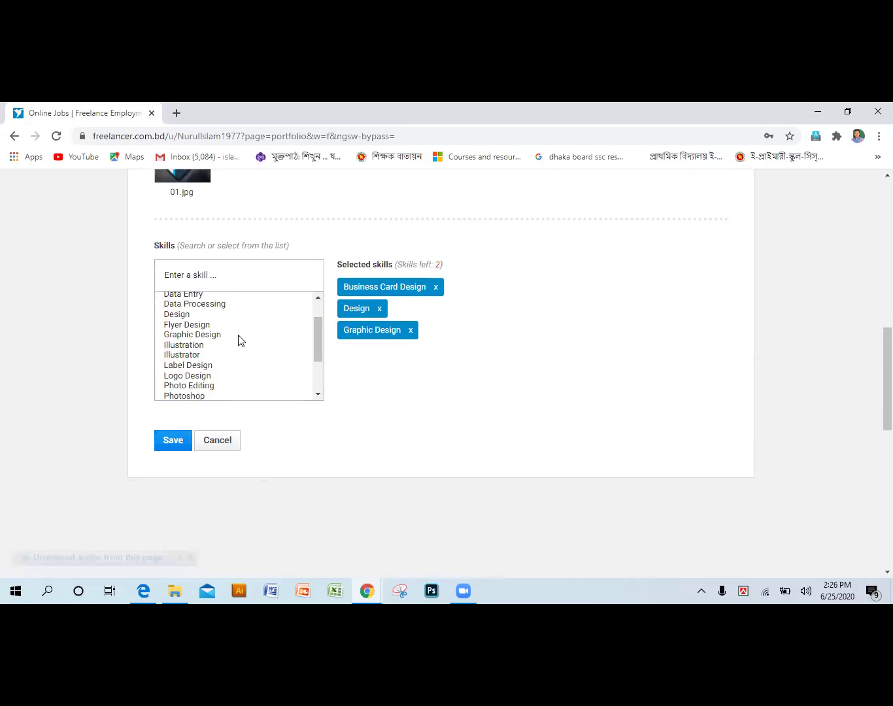
click(239, 340)
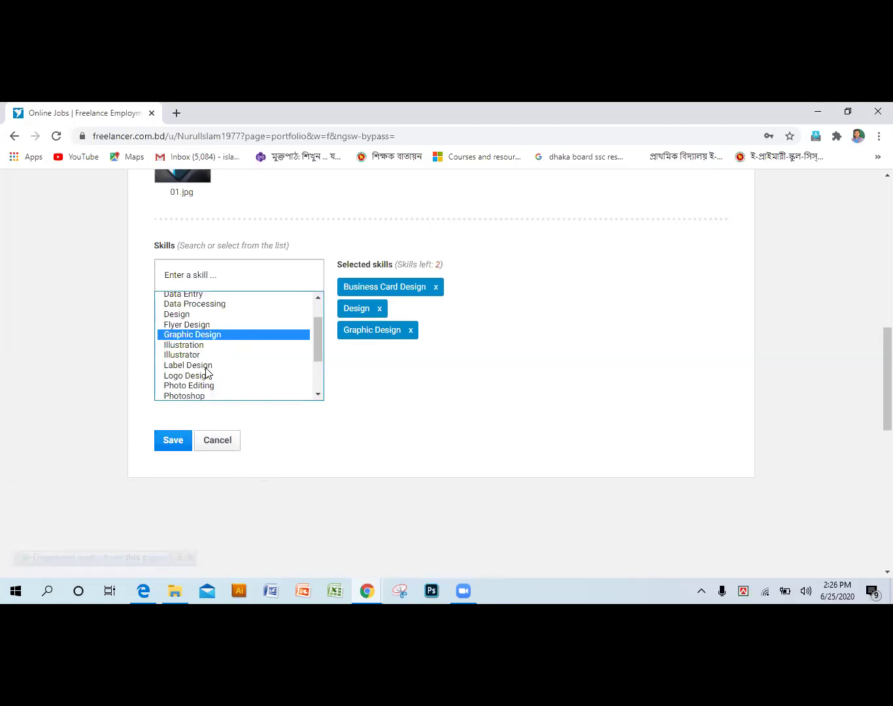
key(Down)
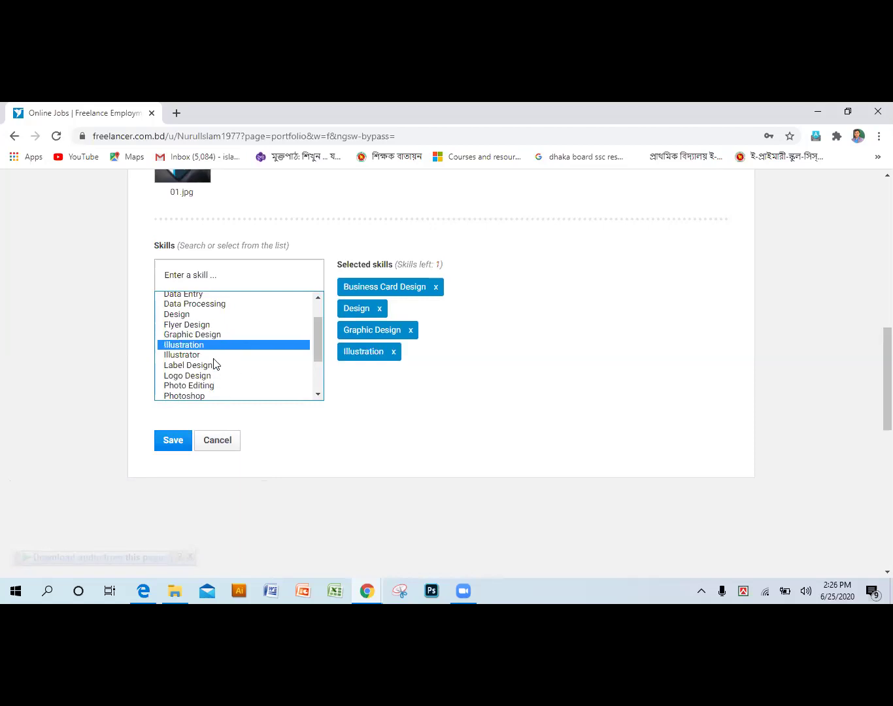
Step: Add Logo Design, filling all five skill slots
scroll(213, 350, down, 1)
scroll(214, 353, up, 1)
click(210, 376)
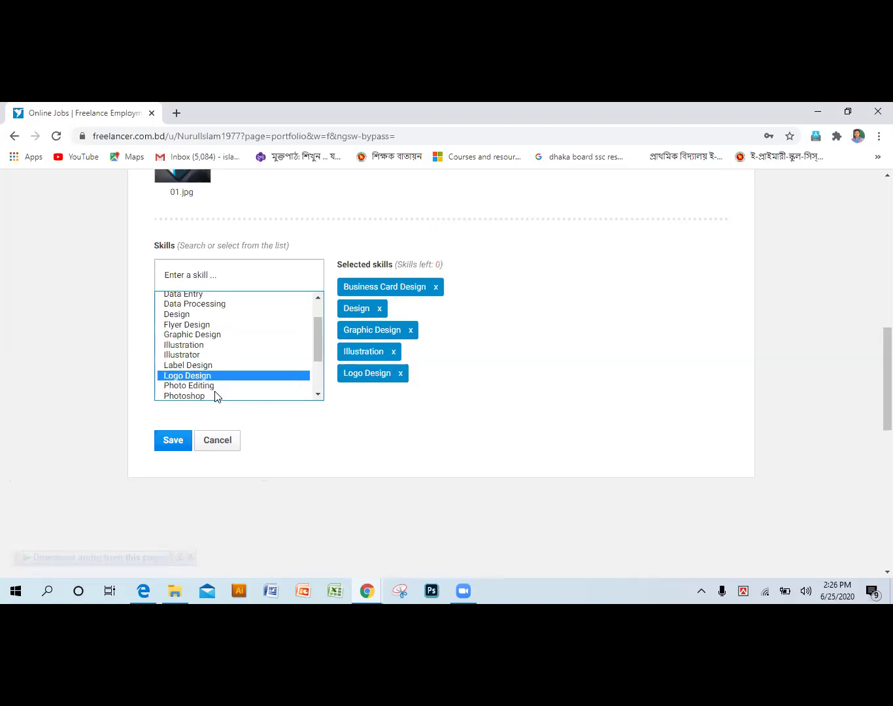
scroll(218, 400, down, 1)
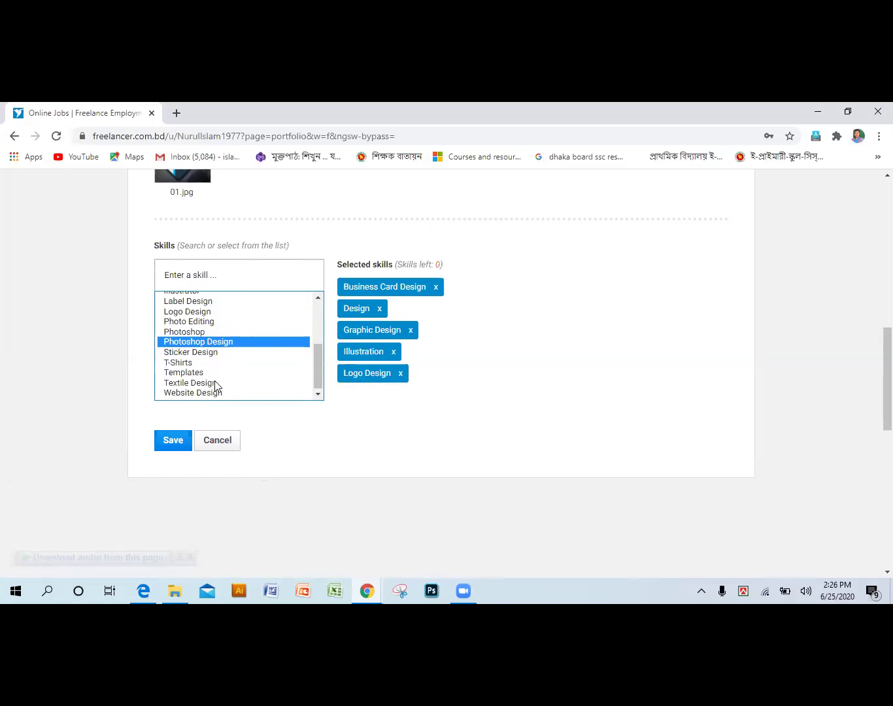
click(228, 373)
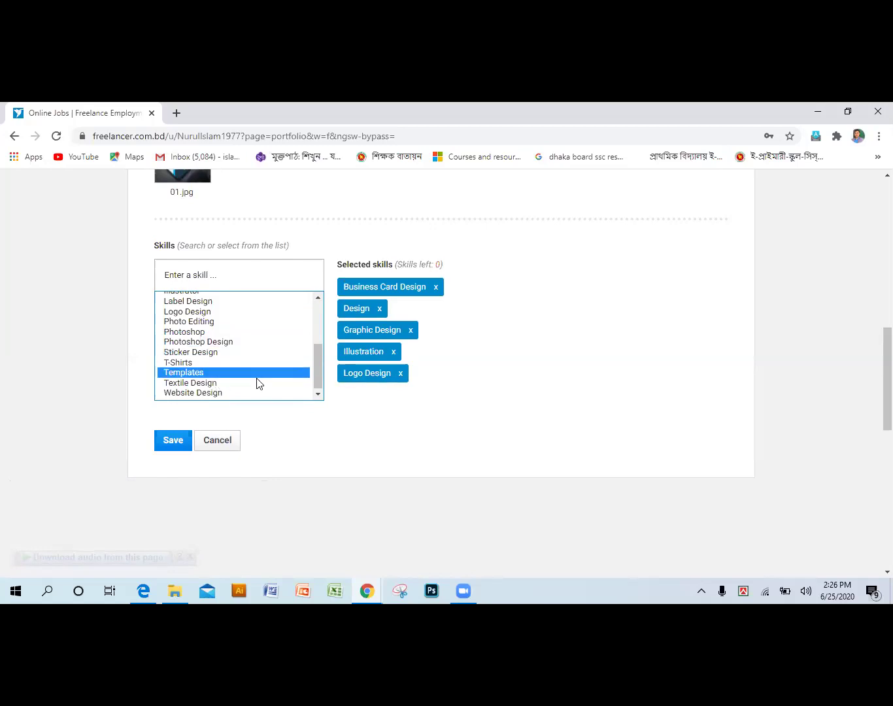
click(222, 429)
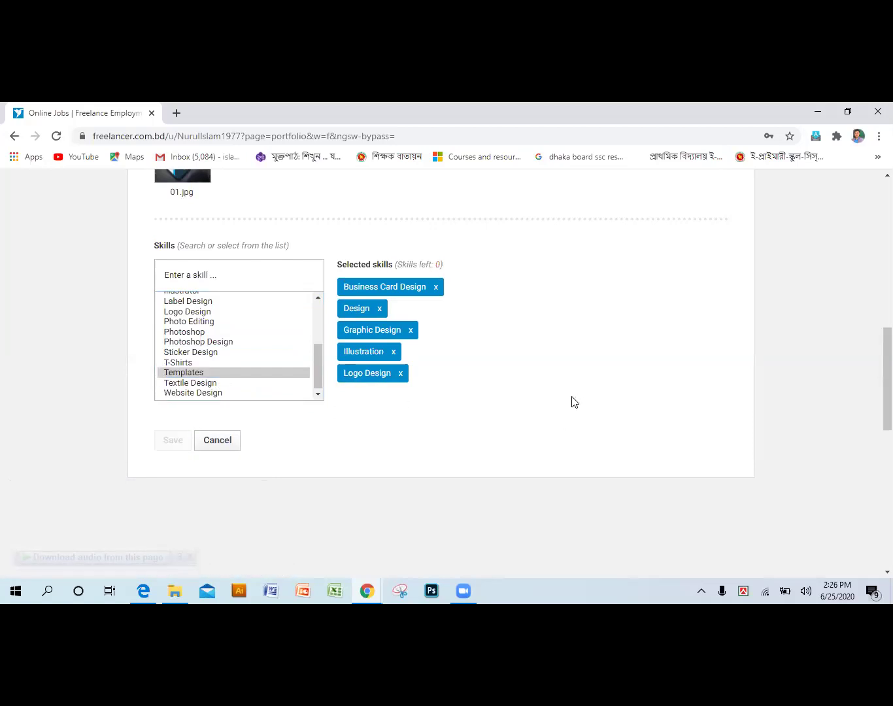
scroll(556, 398, up, 1)
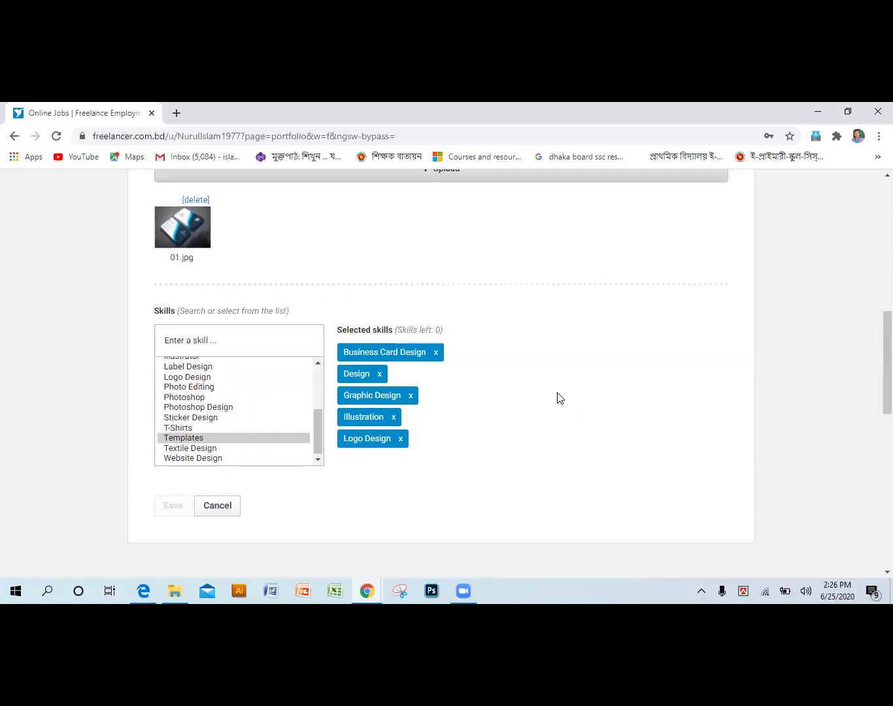
scroll(557, 397, up, 2)
scroll(557, 397, down, 1)
scroll(557, 396, up, 3)
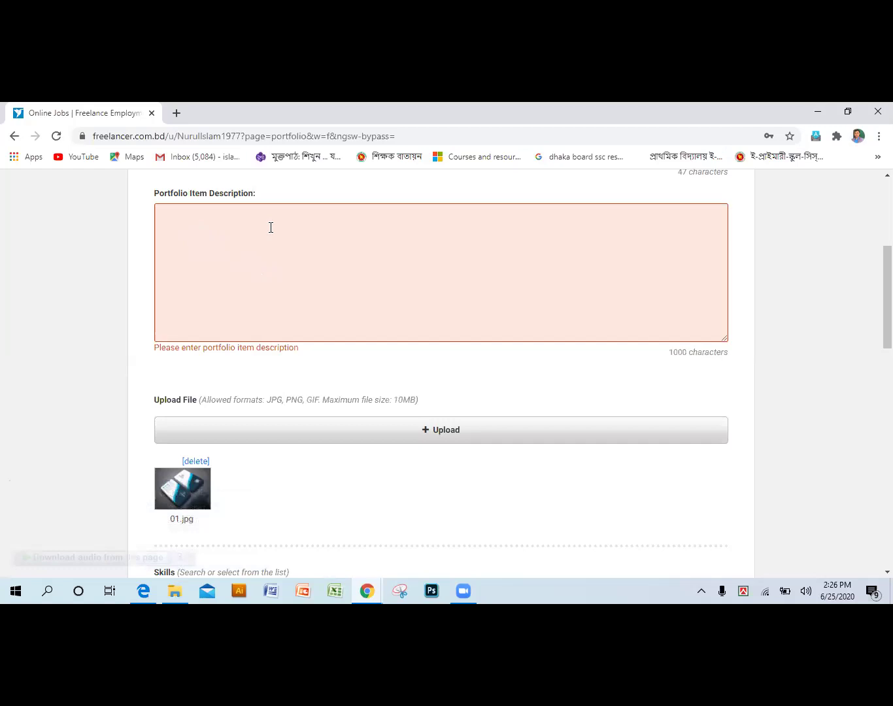
scroll(349, 280, down, 2)
scroll(387, 323, down, 2)
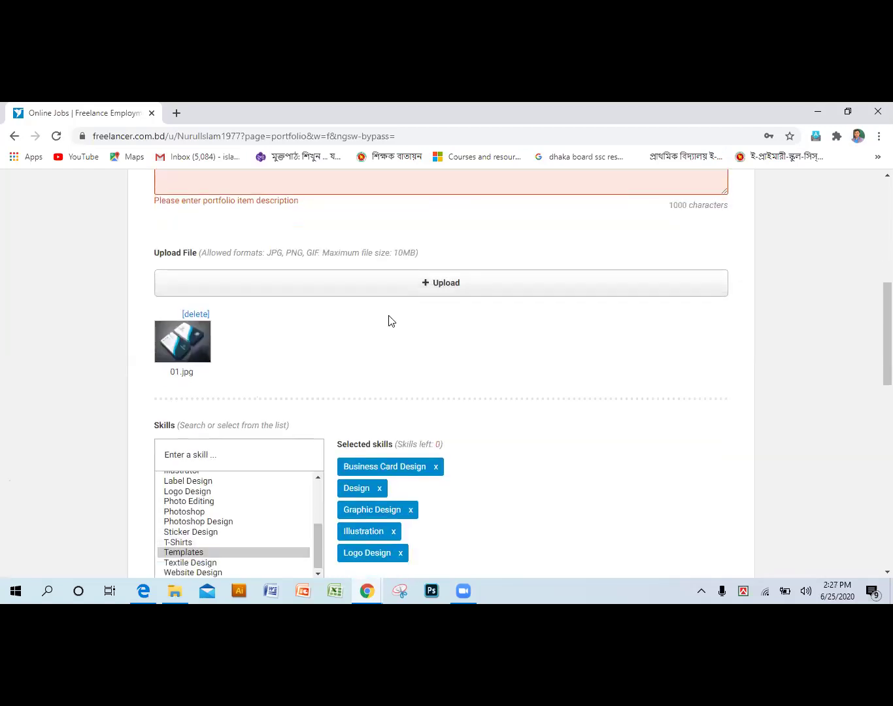
scroll(480, 345, down, 1)
scroll(319, 313, up, 6)
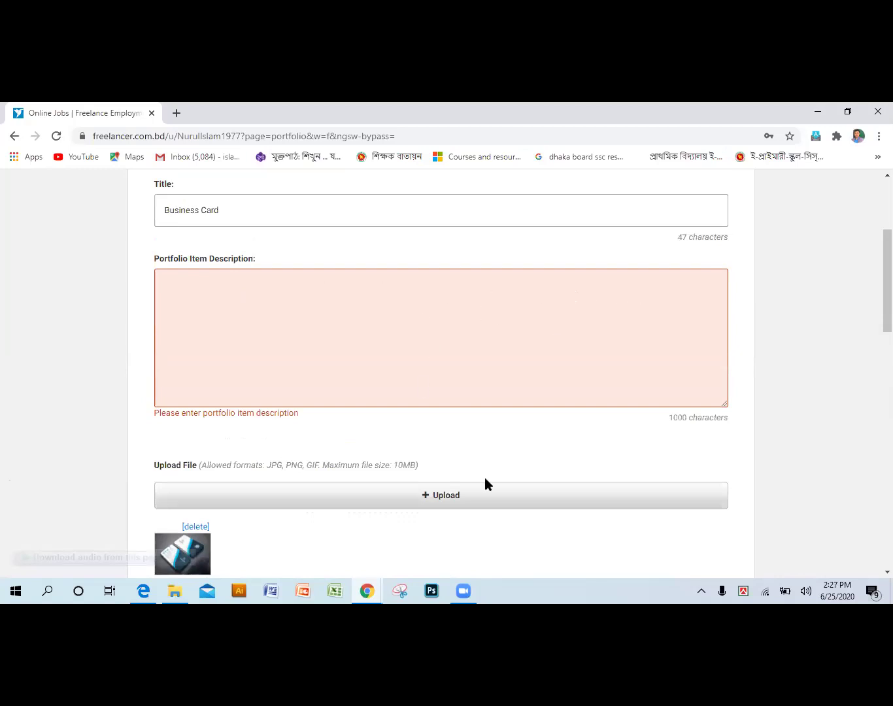
scroll(486, 480, down, 1)
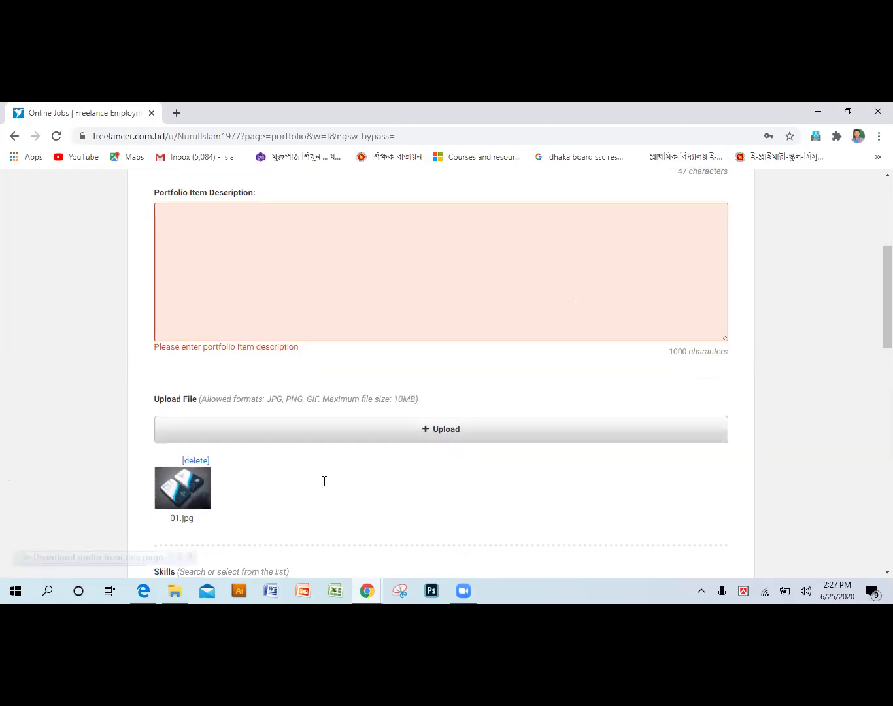
scroll(323, 482, down, 2)
scroll(303, 542, up, 3)
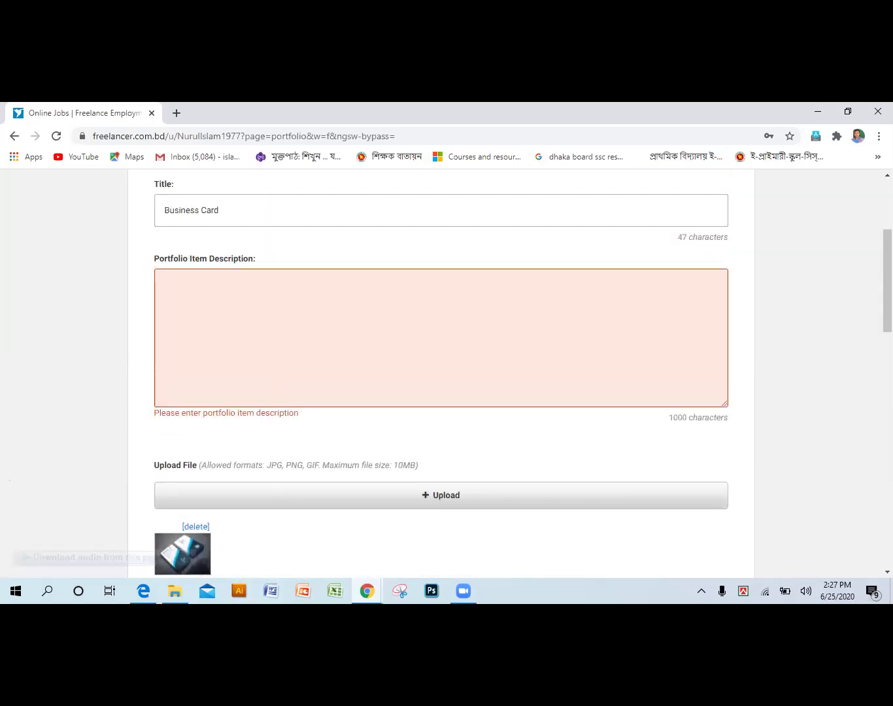
Step: Shrink the Chrome window and minimize the Facebook window to reach the desktop
drag(298, 115, 533, 171)
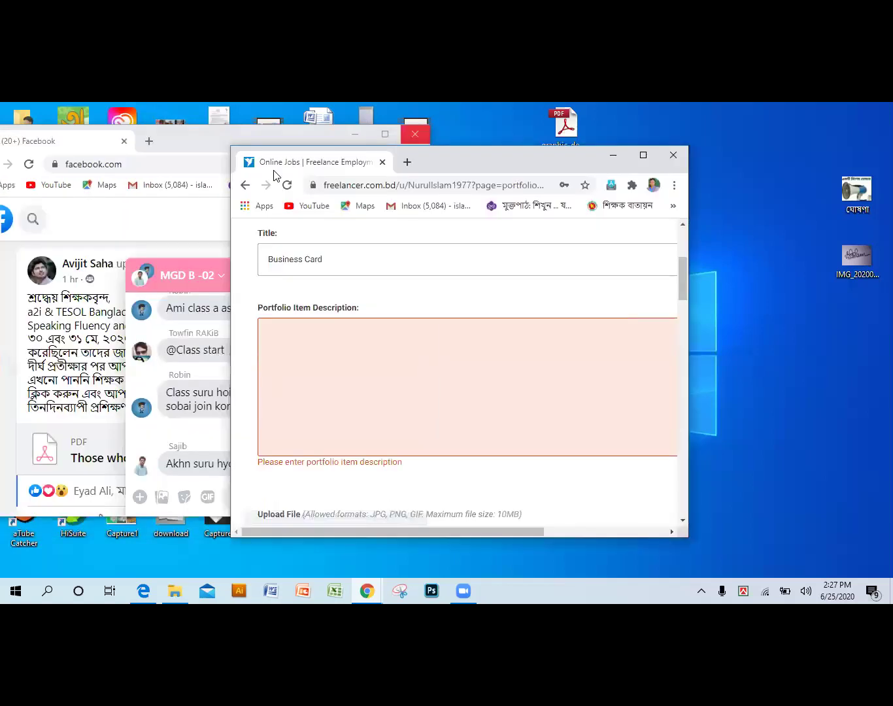
click(108, 175)
key(super+Down)
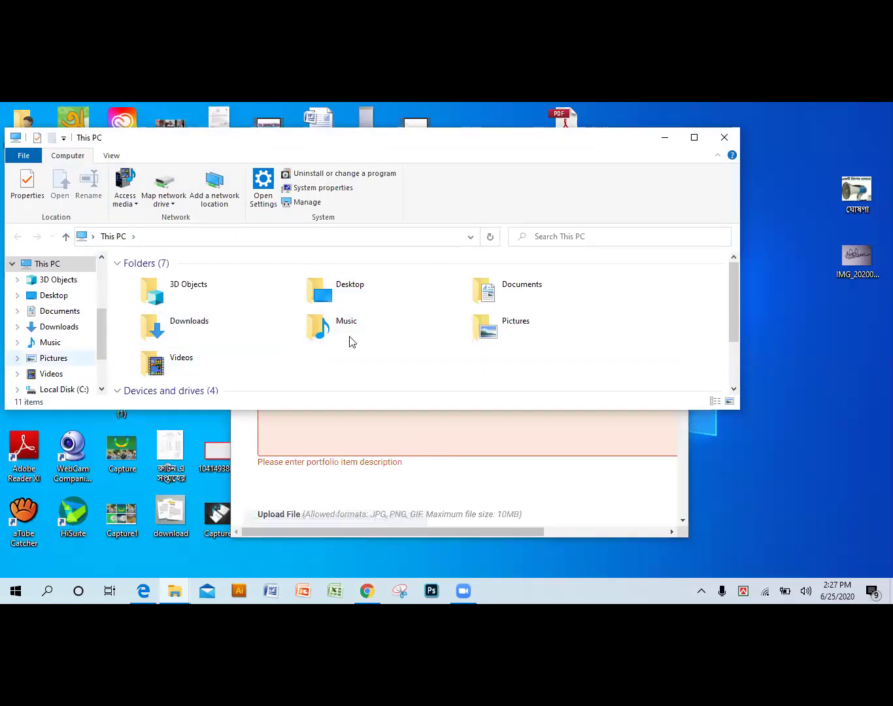
scroll(59, 340, down, 1)
Step: Browse SOFTWARE (D:), opening and then closing the ambassador mail Word document
click(66, 369)
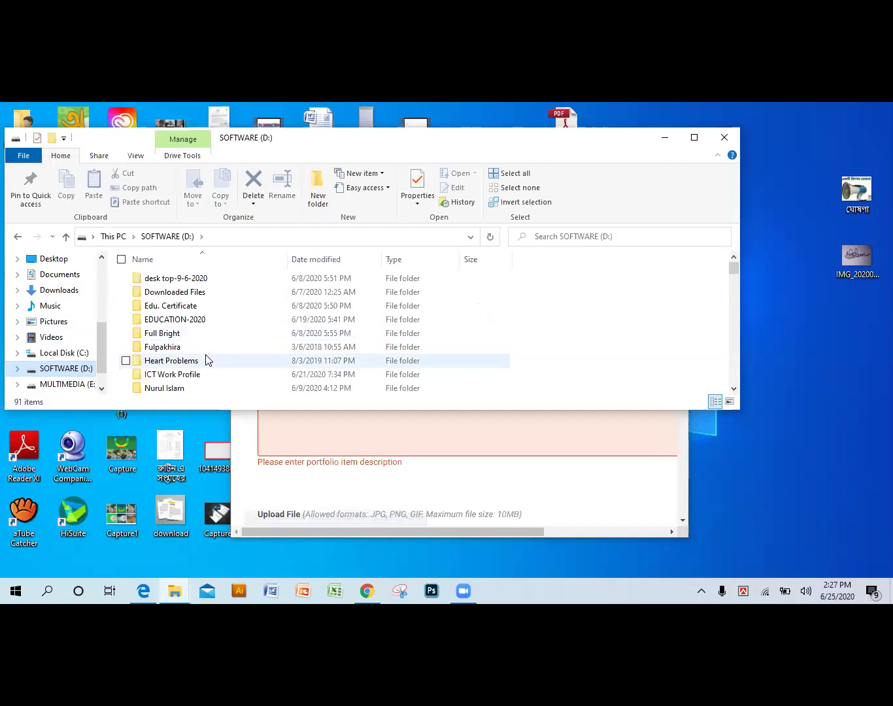
scroll(216, 357, down, 1)
scroll(237, 337, down, 1)
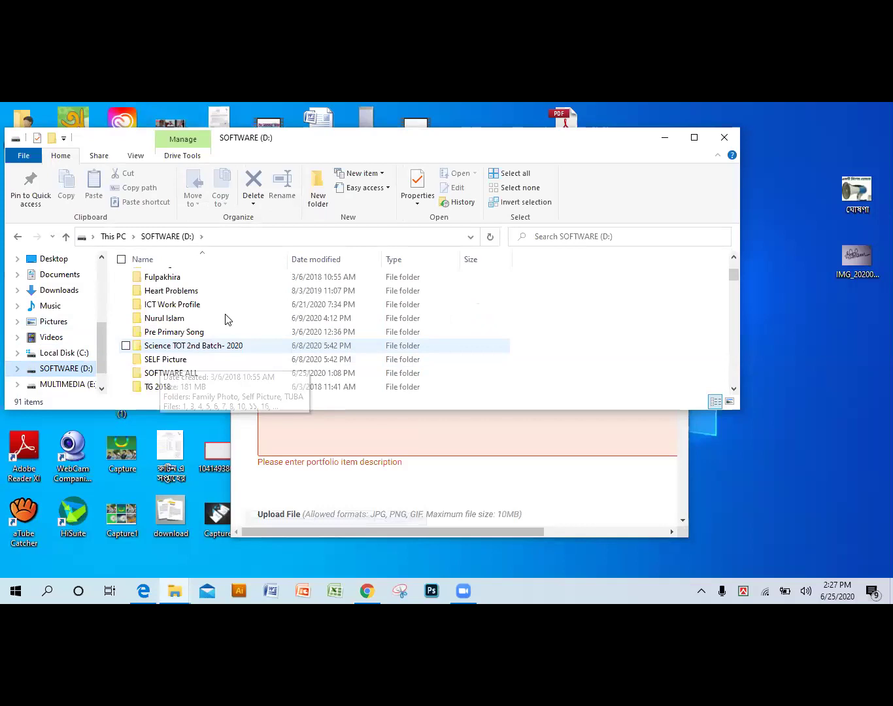
scroll(224, 319, down, 10)
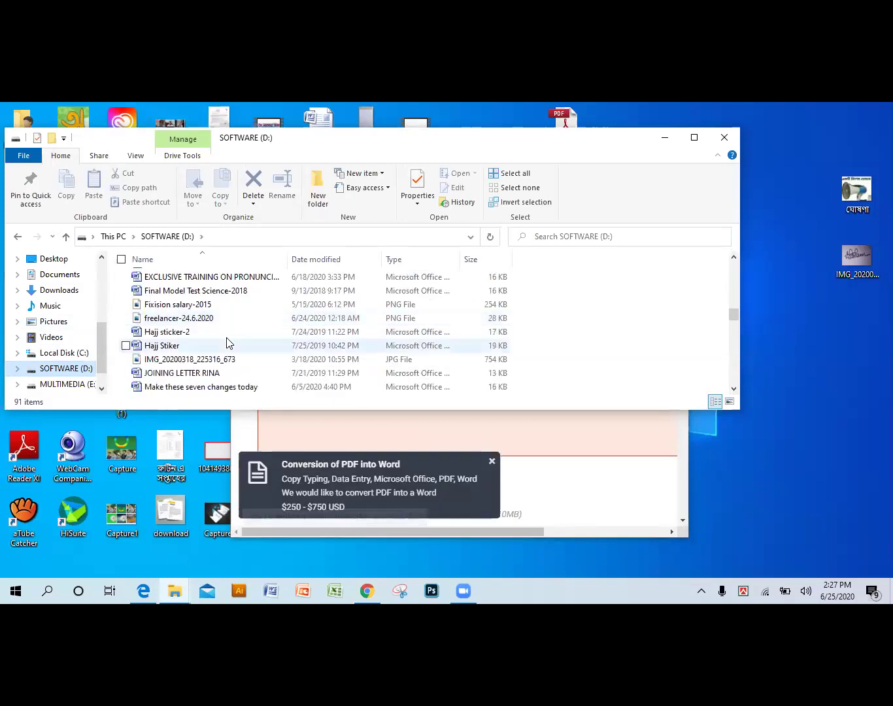
scroll(222, 338, down, 1)
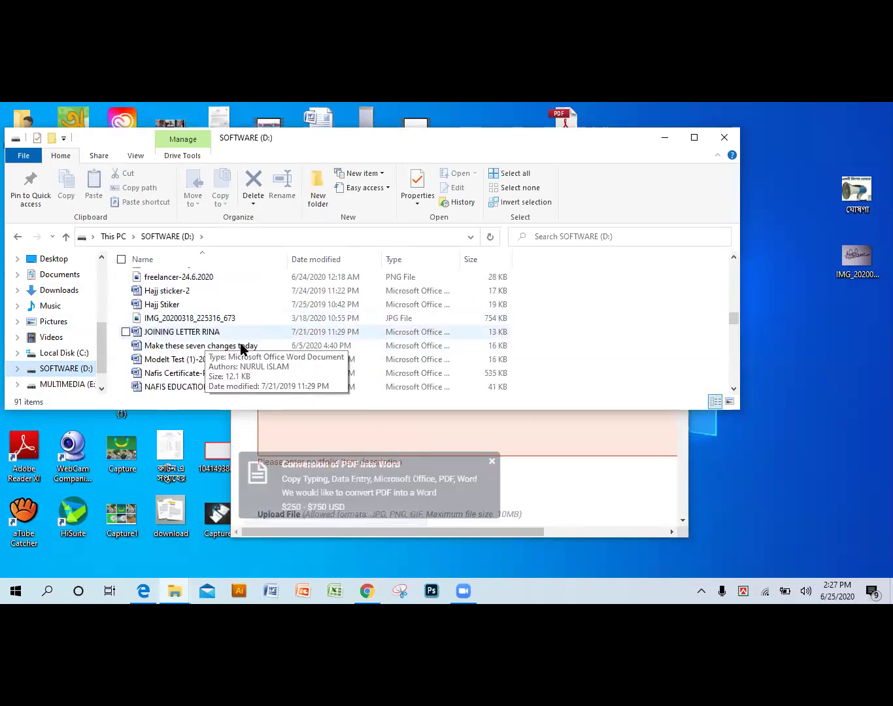
scroll(213, 345, down, 1)
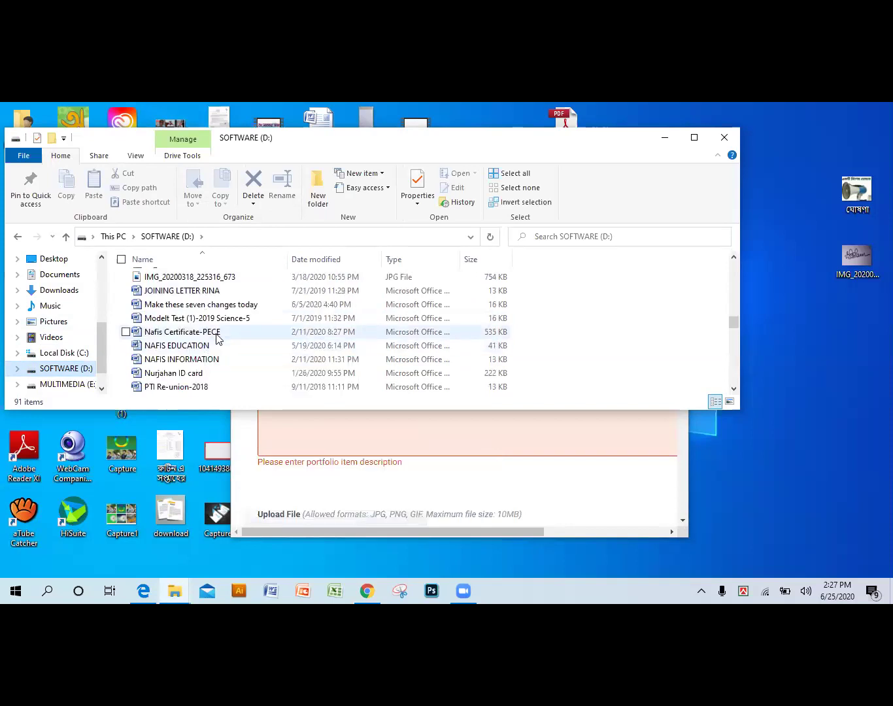
scroll(217, 337, down, 2)
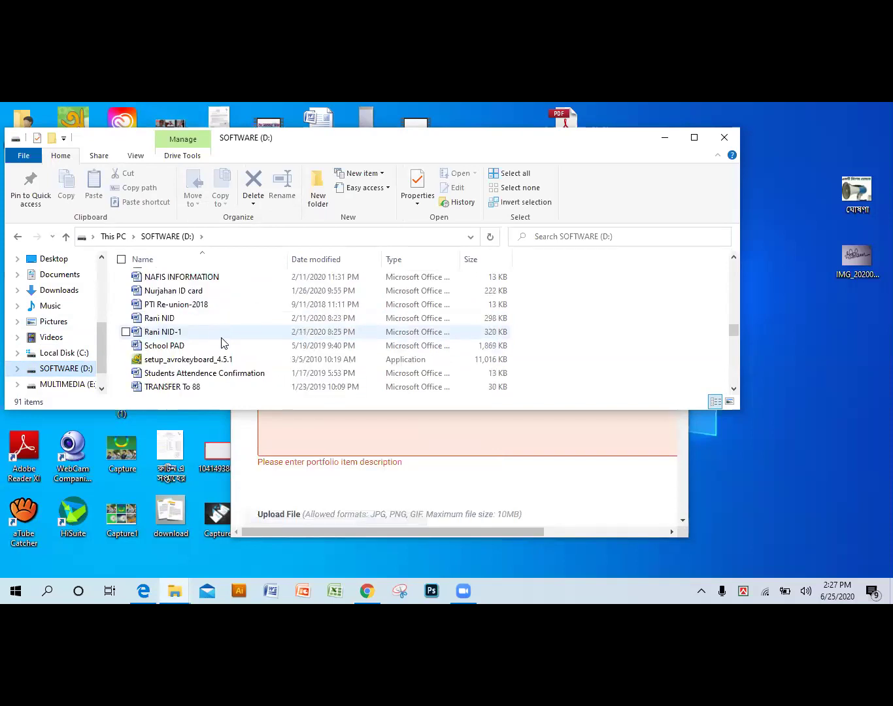
scroll(230, 357, down, 3)
click(241, 347)
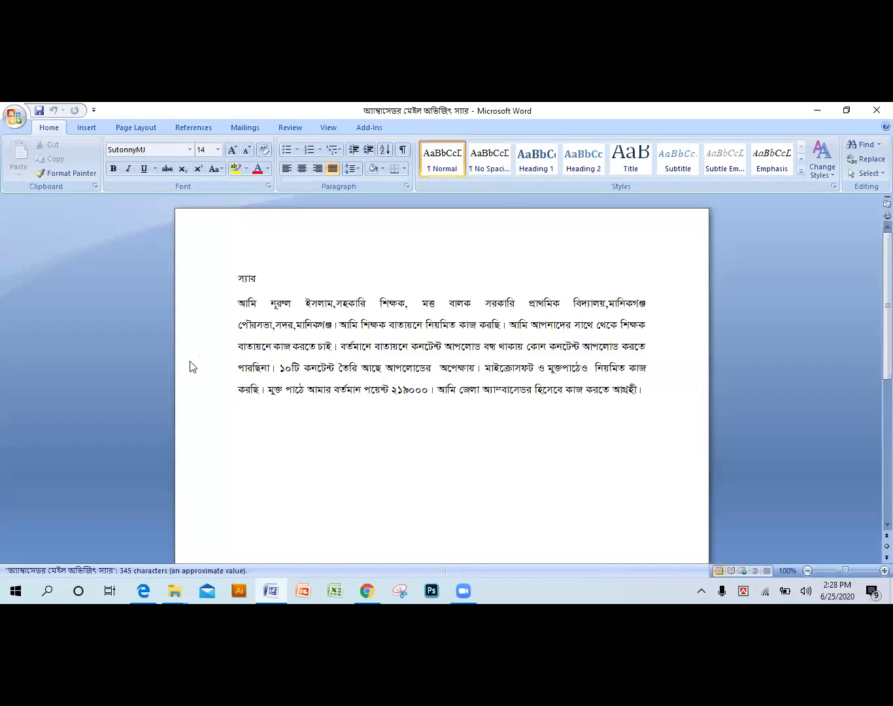
key(alt+F4)
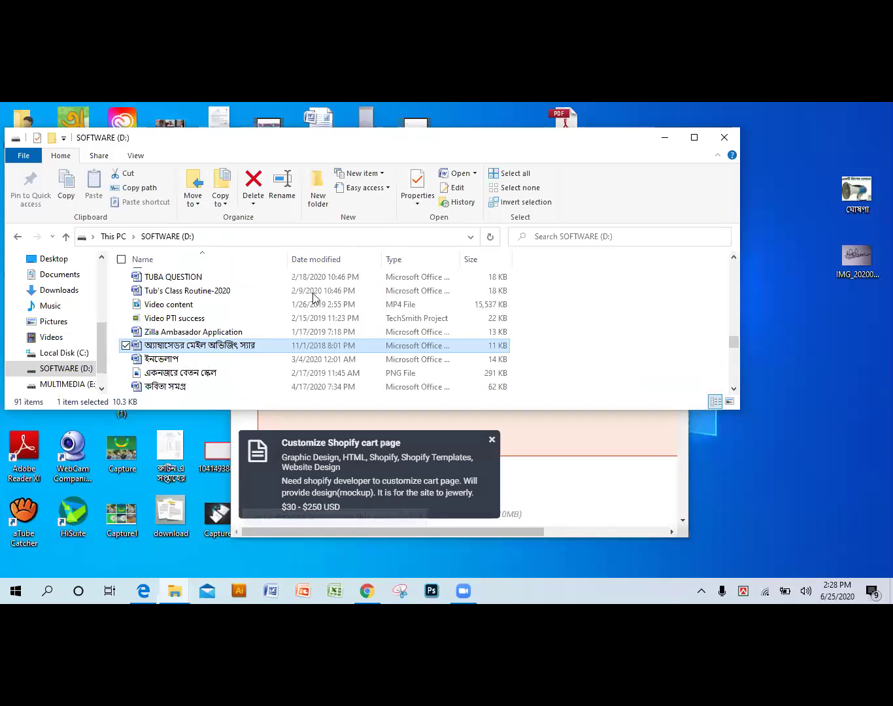
Step: Close File Explorer and scroll the Portfolio Item Upload form back to the top
scroll(200, 326, down, 1)
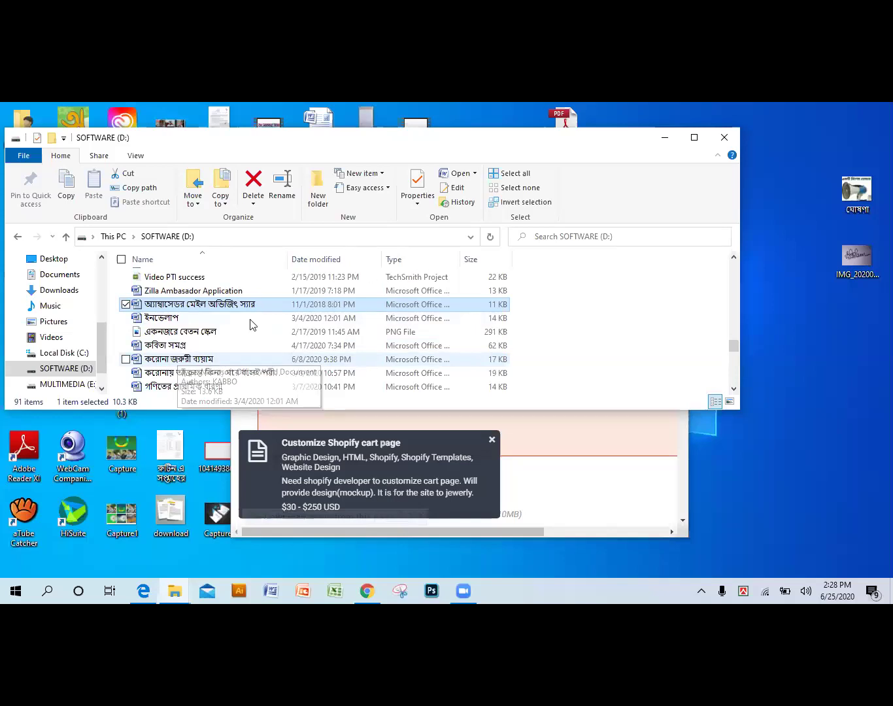
scroll(724, 141, down, 6)
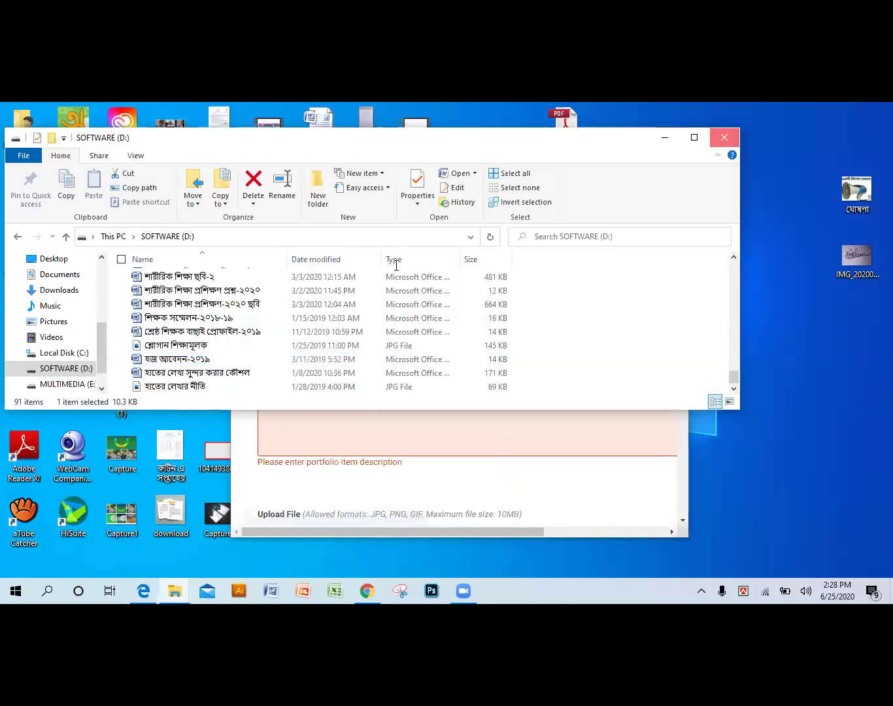
key(alt+F4)
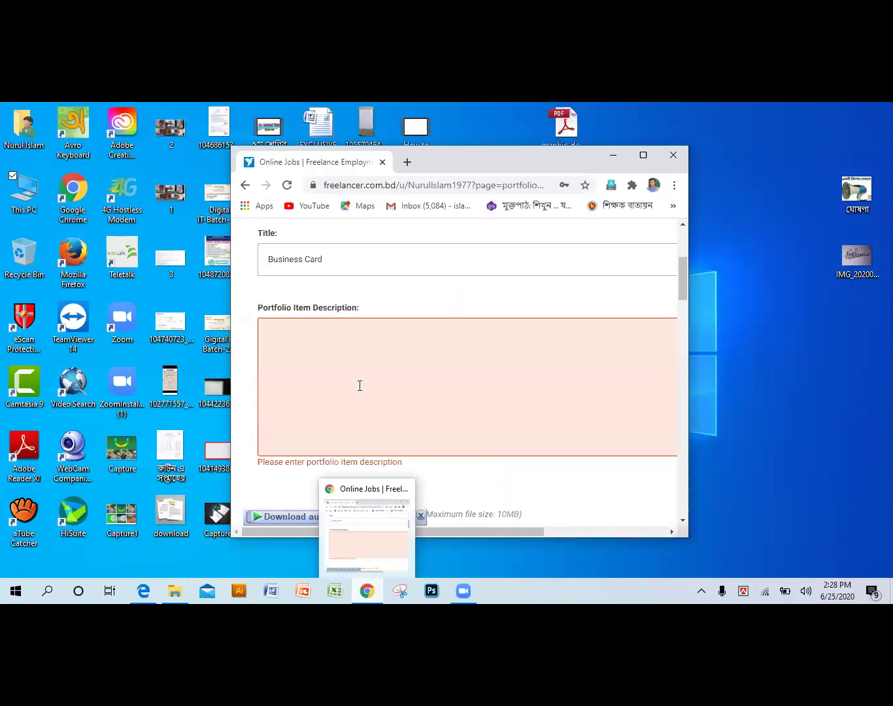
scroll(319, 255, up, 3)
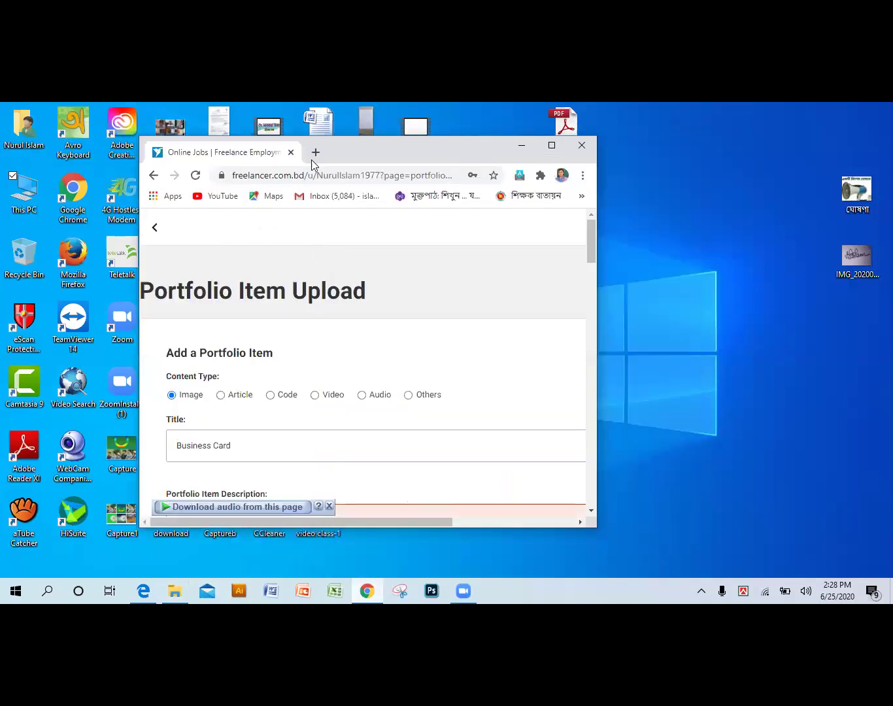
Step: In a new tab, go to graphicriver.net after removing the stray space
key(ctrl+t)
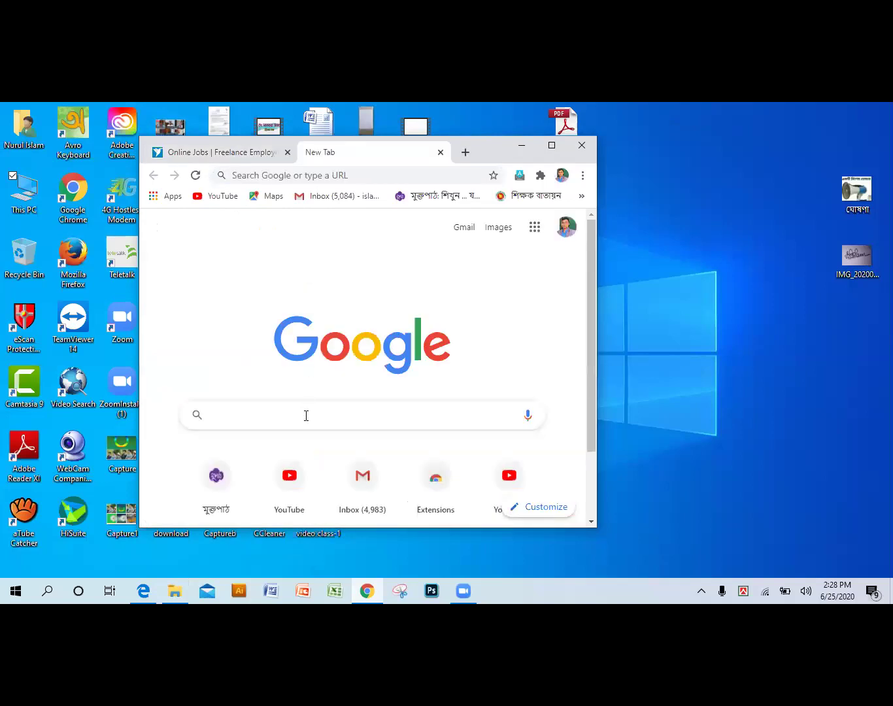
text(Grap)
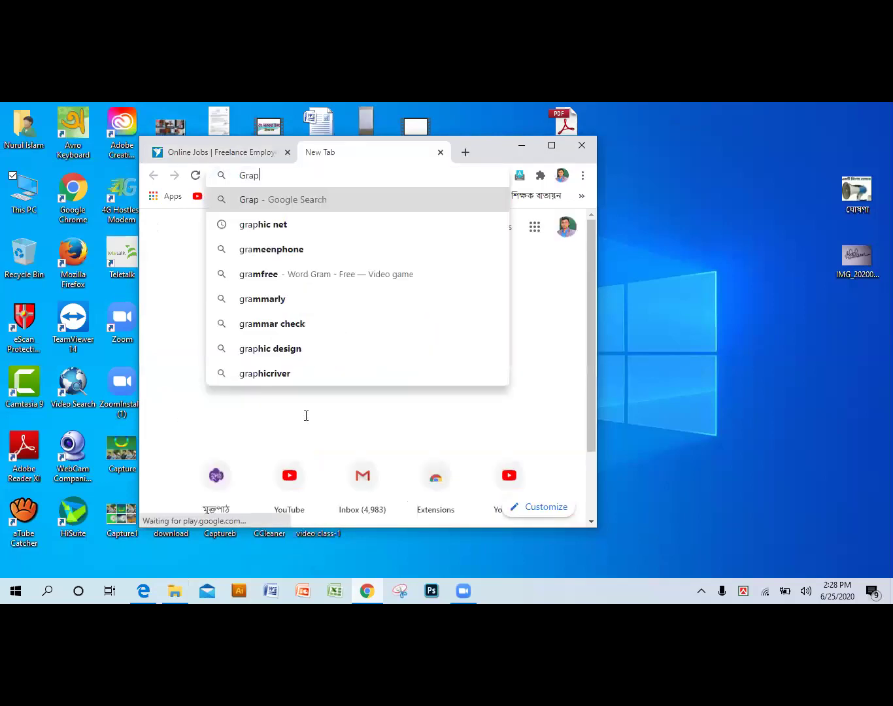
text(hic)
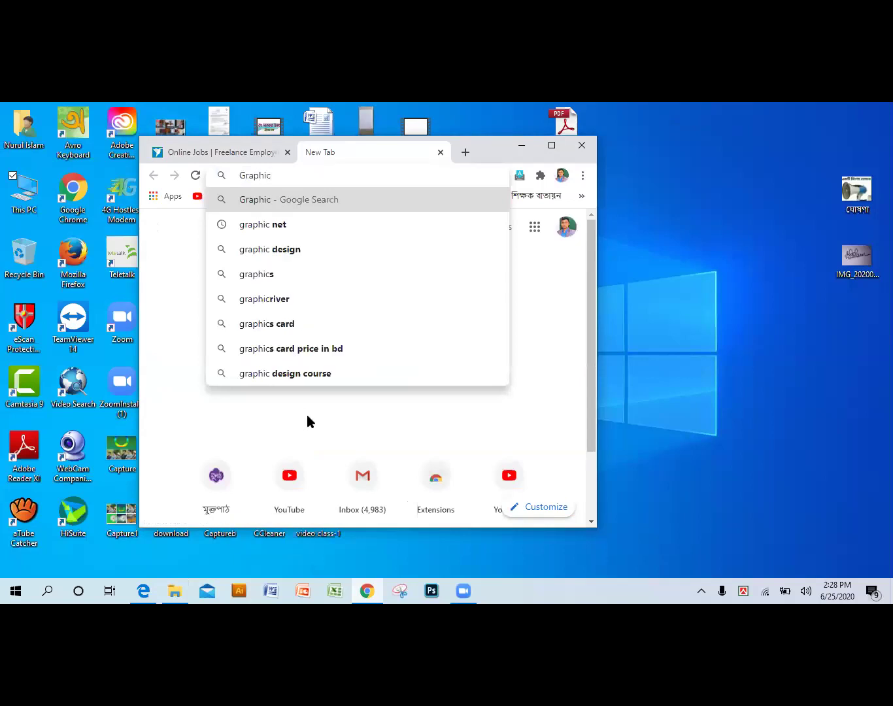
text( ri)
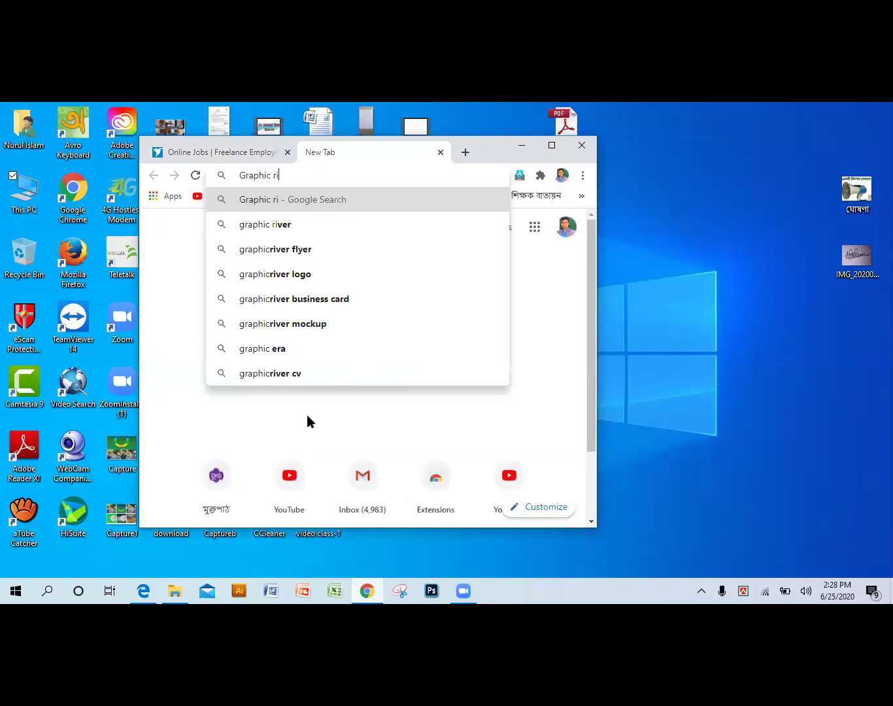
text(ver.)
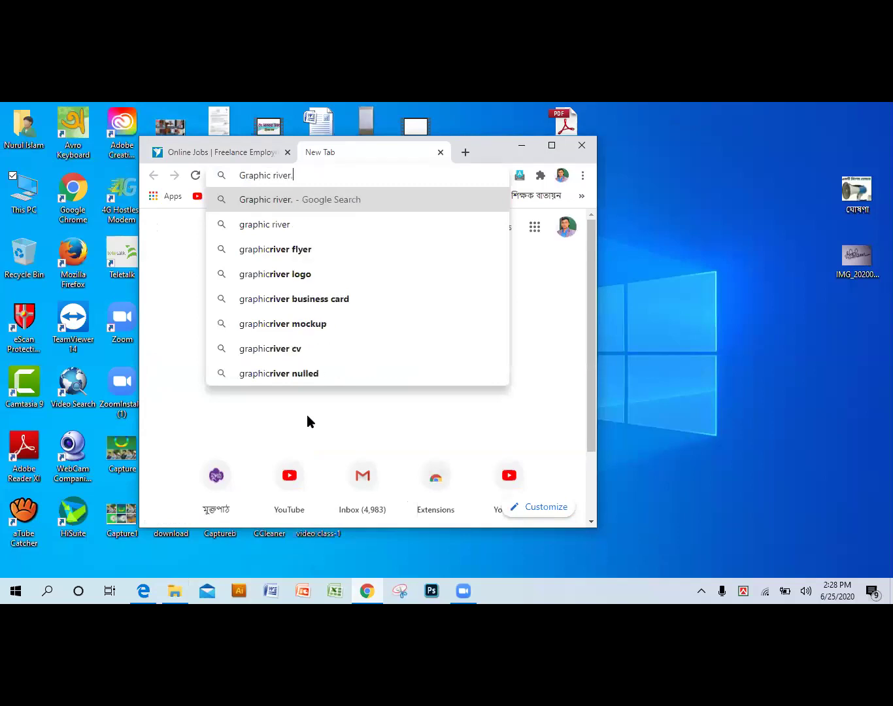
text(net)
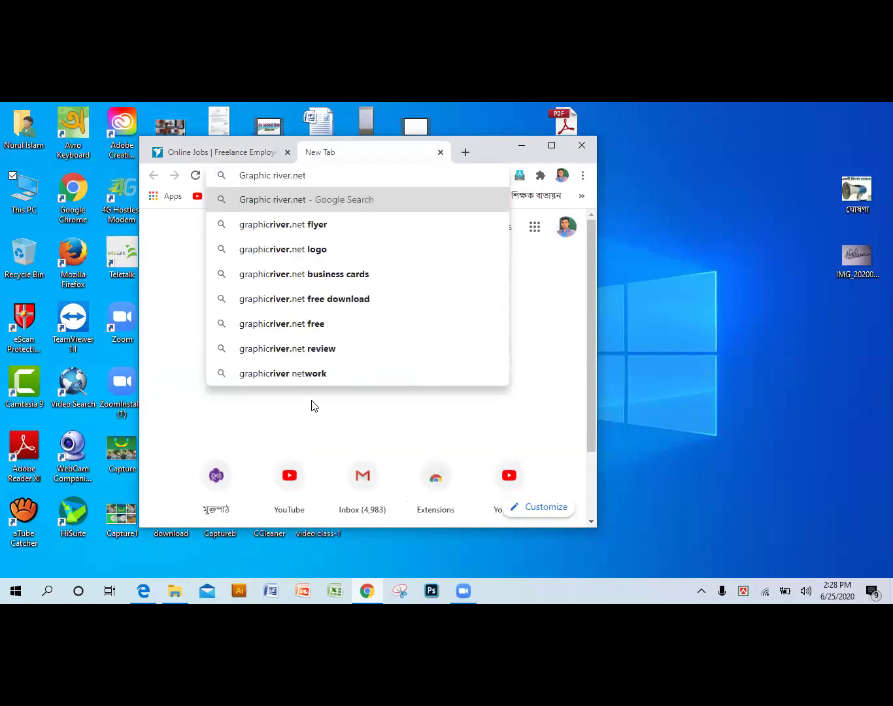
click(279, 172)
key(BackSpace)
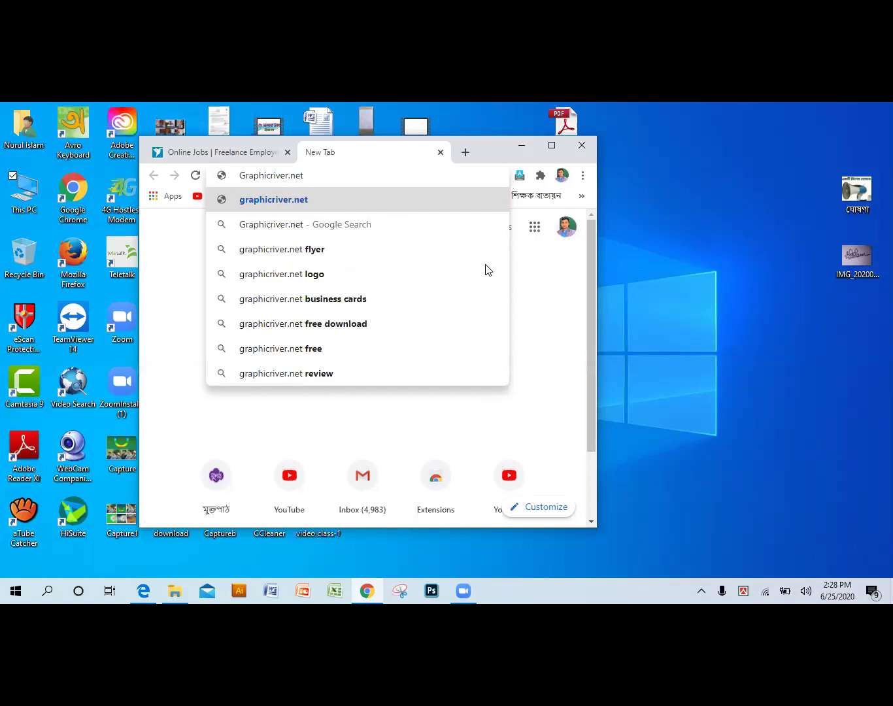
key(Return)
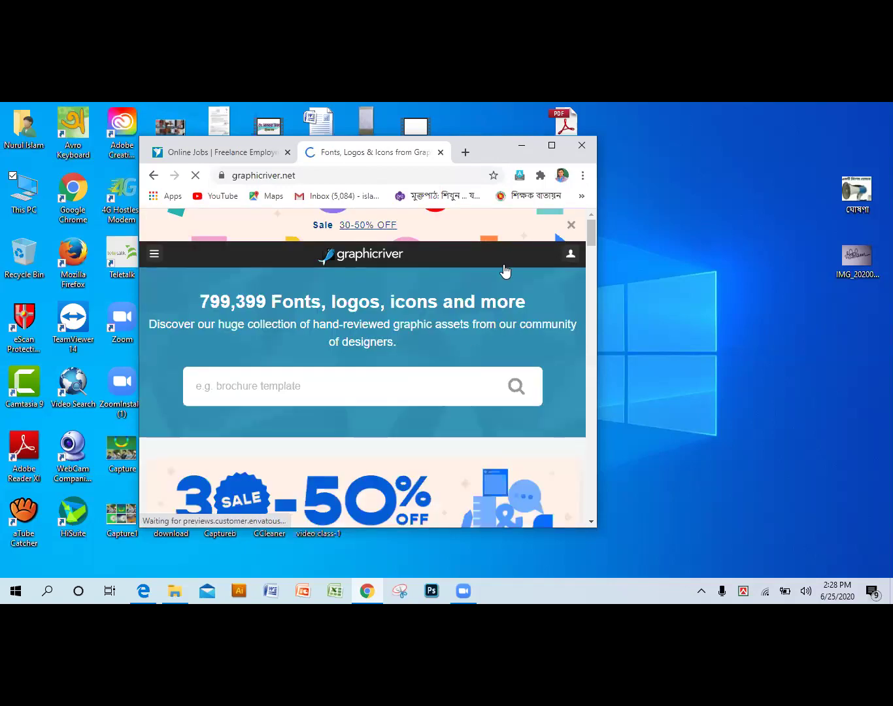
Step: Maximize Chrome and search GraphicRiver for business card graphics
click(553, 147)
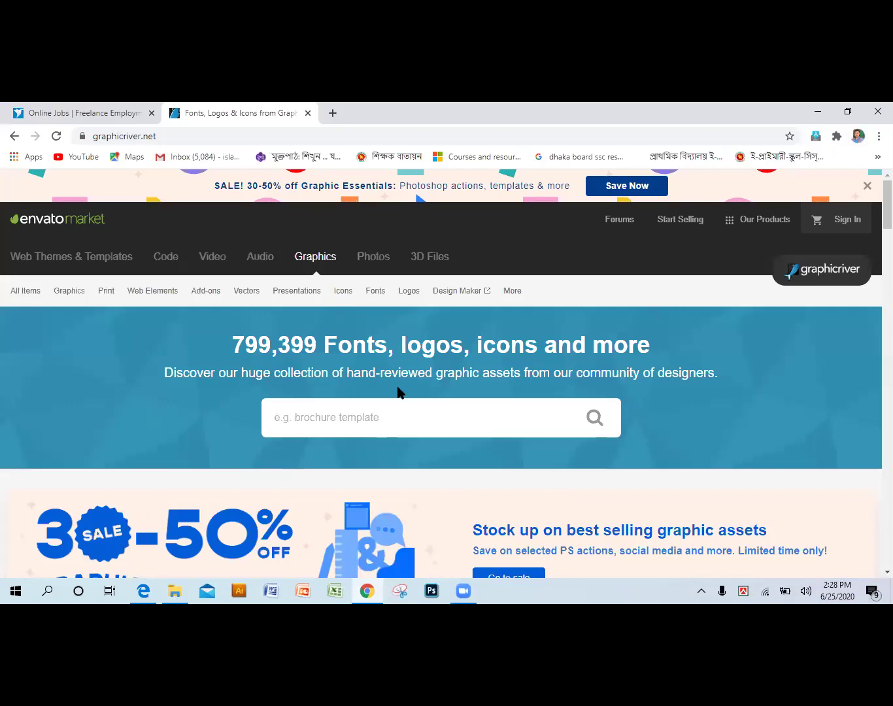
scroll(396, 387, down, 2)
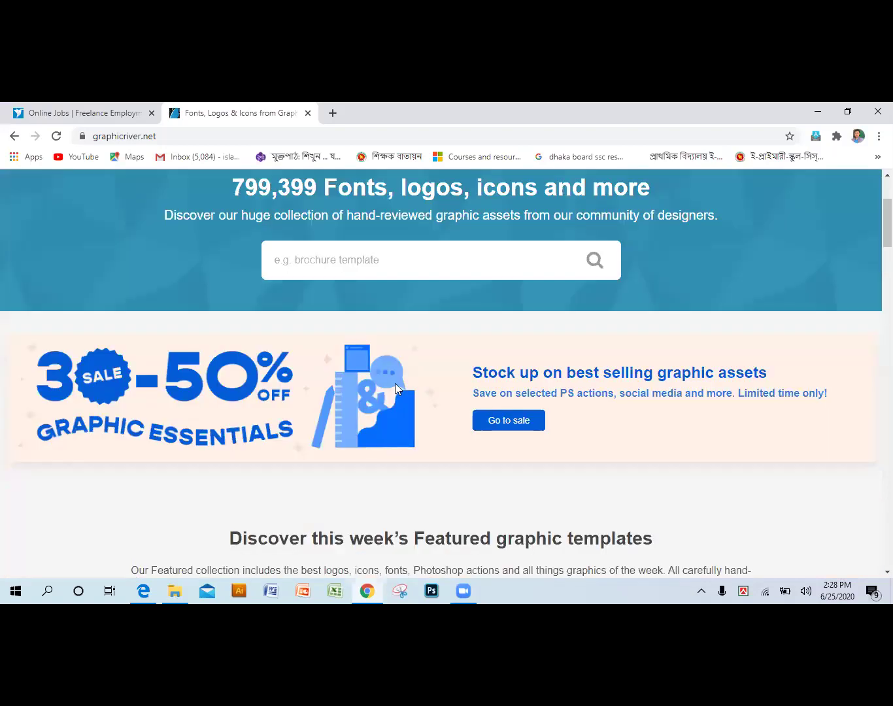
scroll(394, 384, up, 1)
click(395, 349)
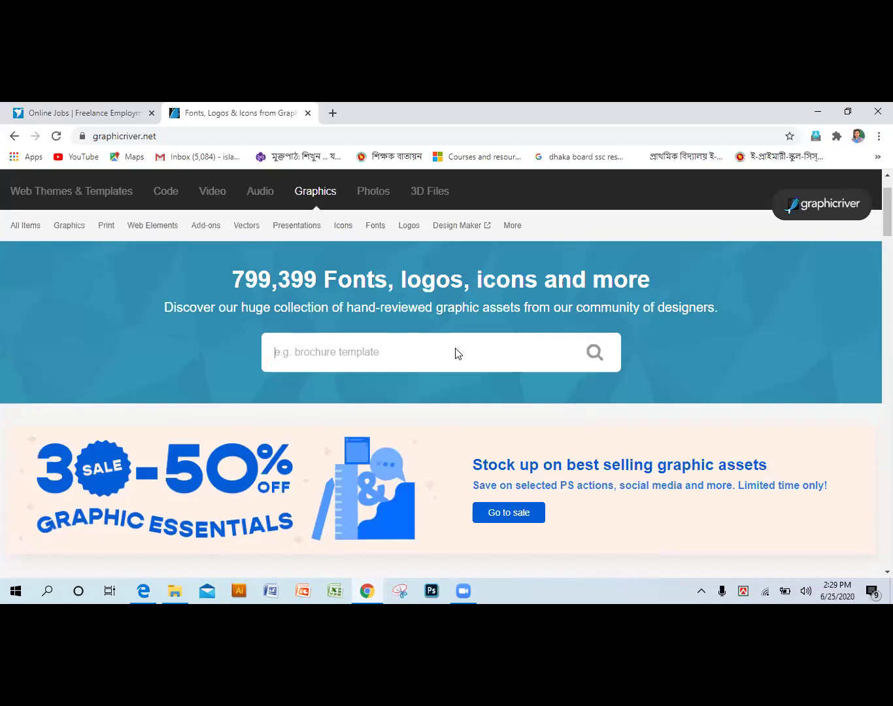
scroll(386, 282, down, 1)
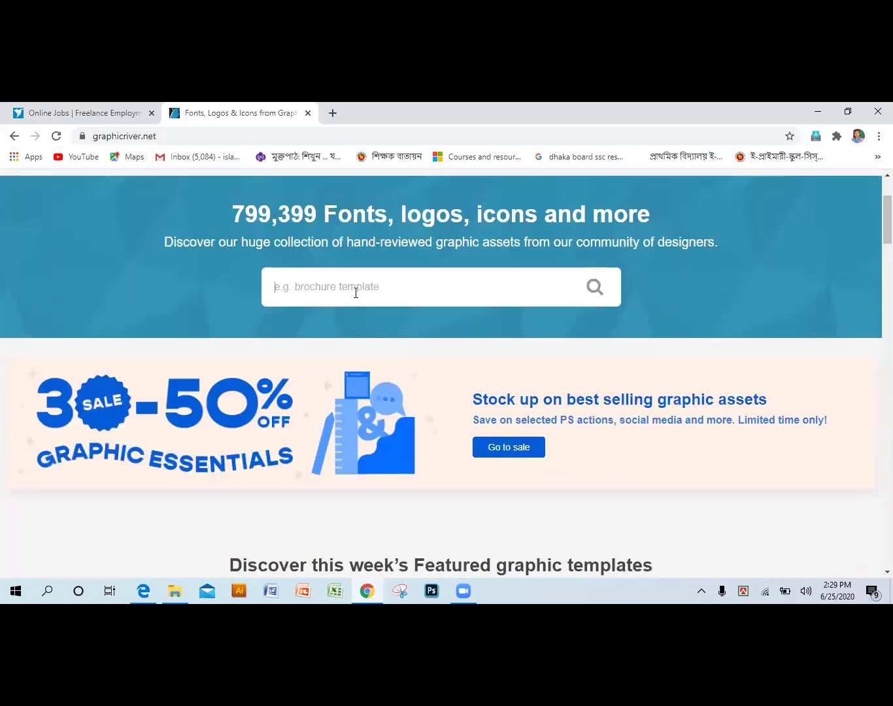
scroll(448, 286, down, 1)
scroll(445, 285, up, 1)
text(b)
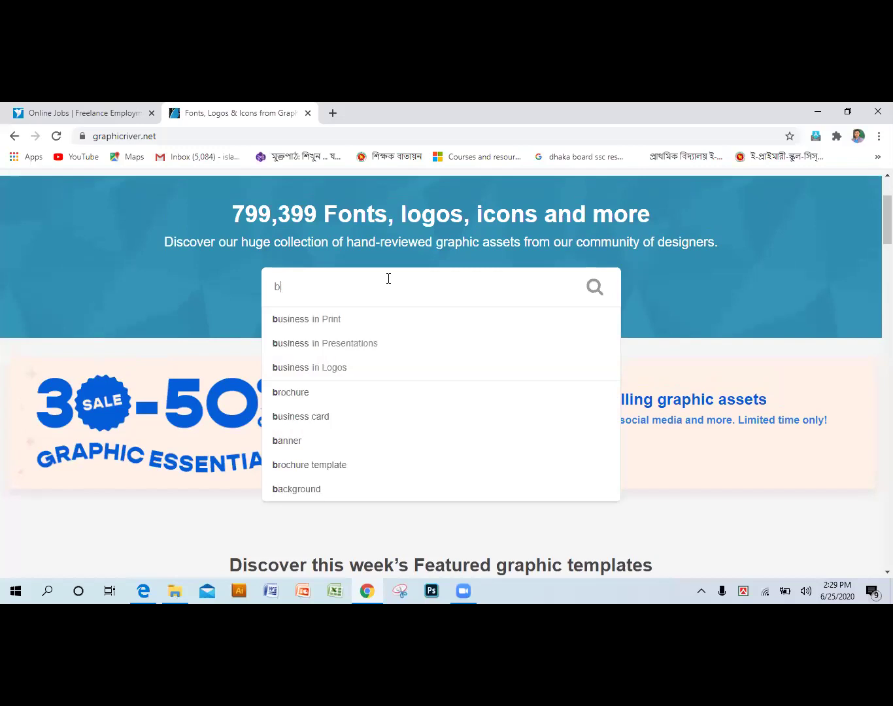
text(usiness)
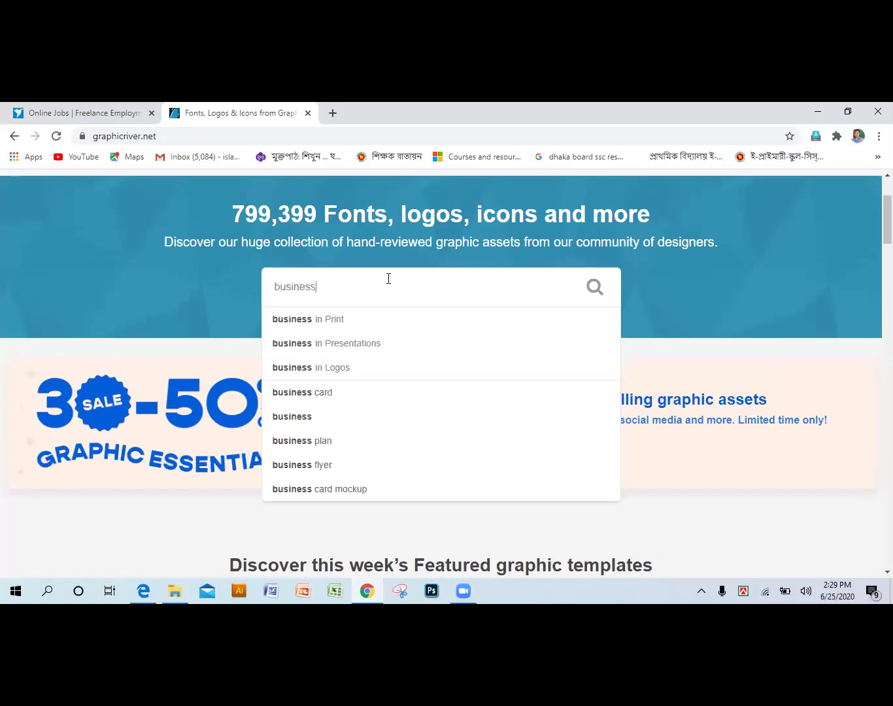
click(342, 391)
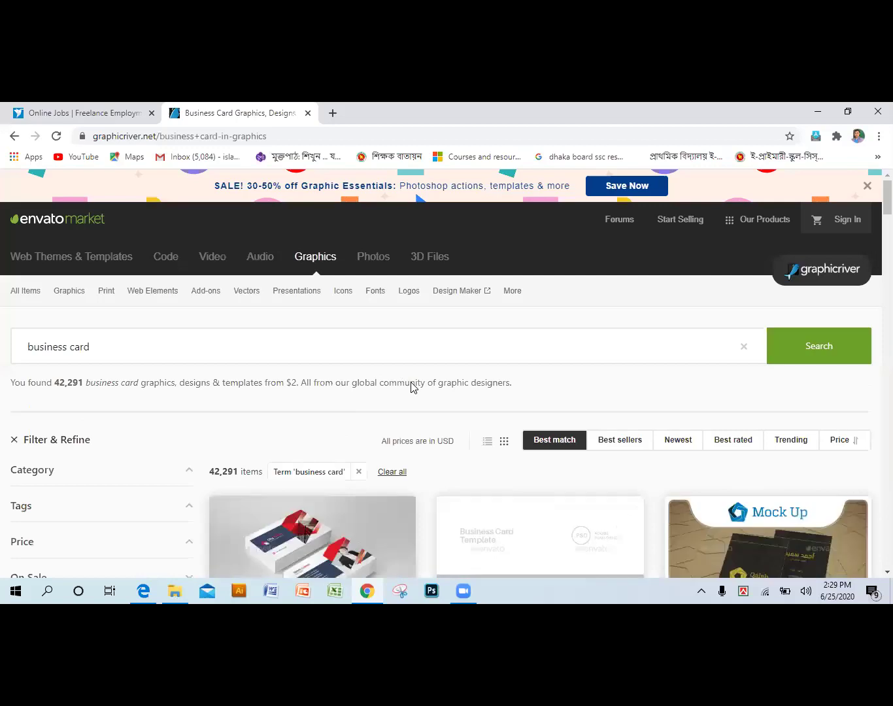
Step: Browse the 42,291 results and open the sketchgraph Business Card item
scroll(425, 392, down, 3)
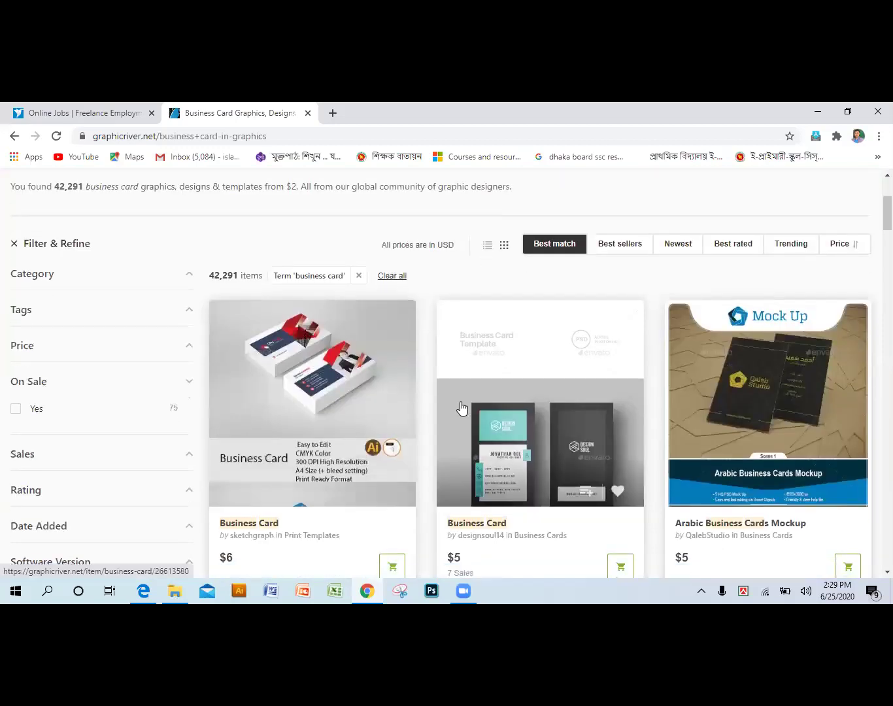
scroll(462, 409, down, 1)
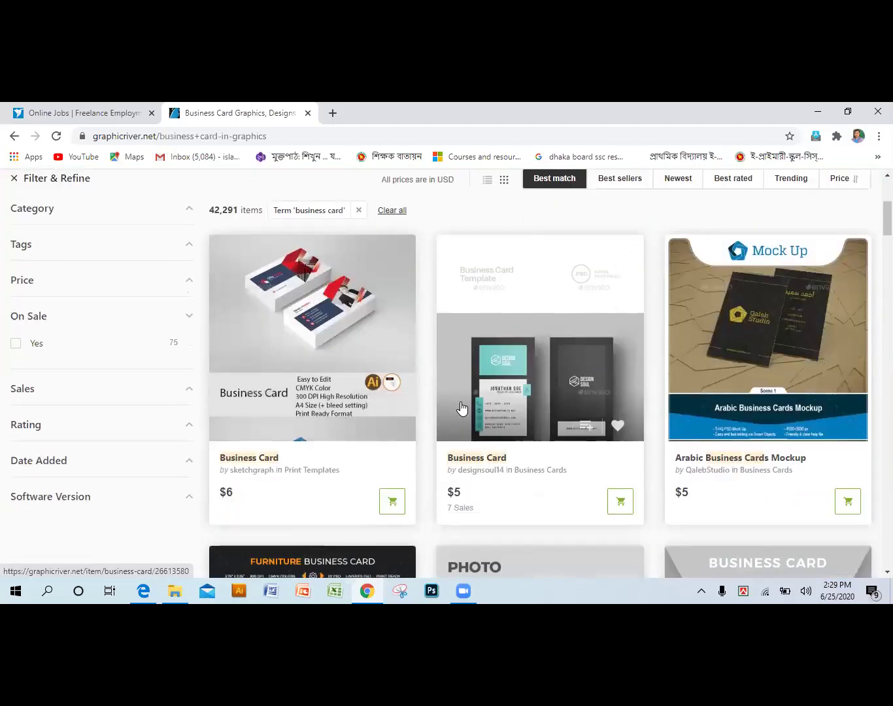
scroll(461, 409, down, 3)
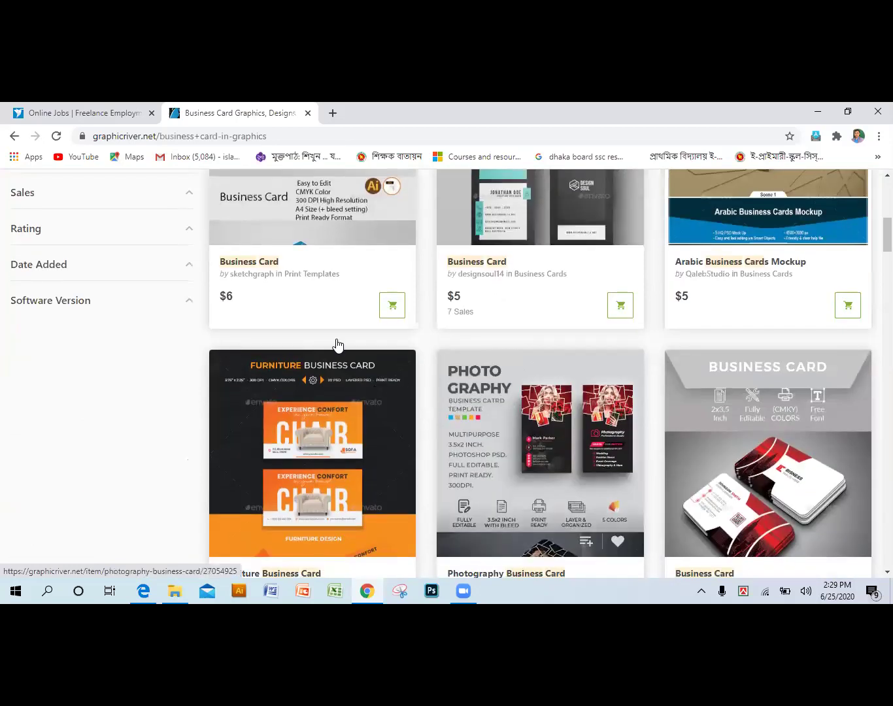
scroll(341, 358, up, 2)
scroll(334, 372, up, 2)
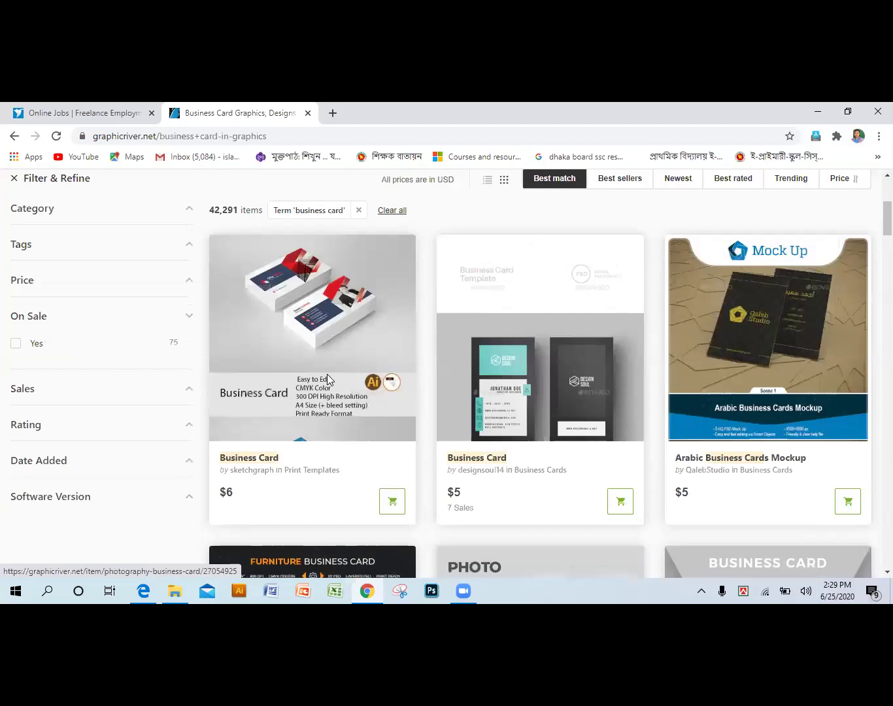
click(492, 421)
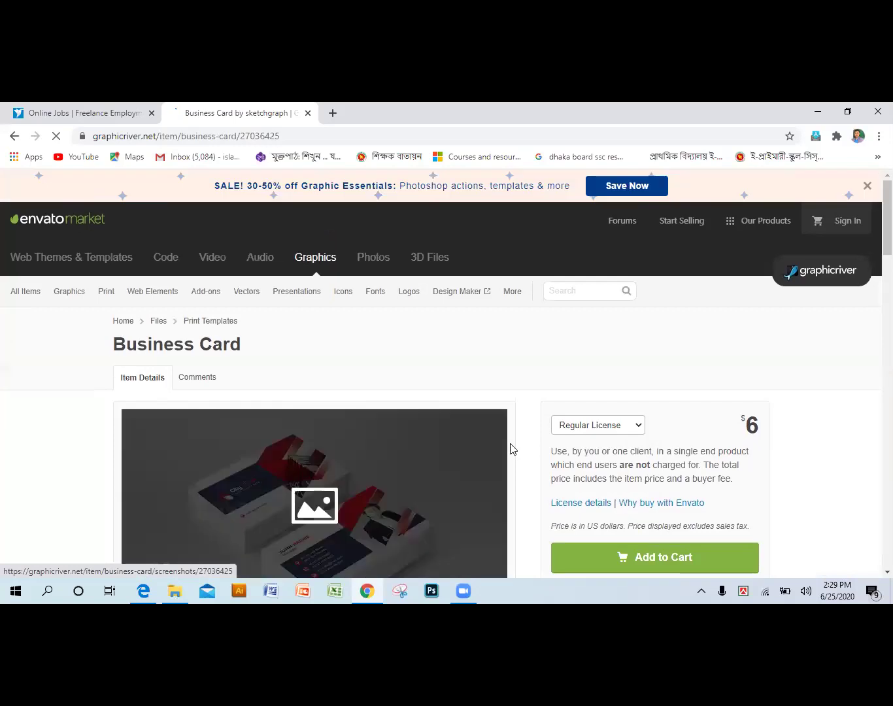
Step: Copy the Business Card specification list, up to 'Photos are not included', and return to Freelancer
scroll(512, 450, down, 1)
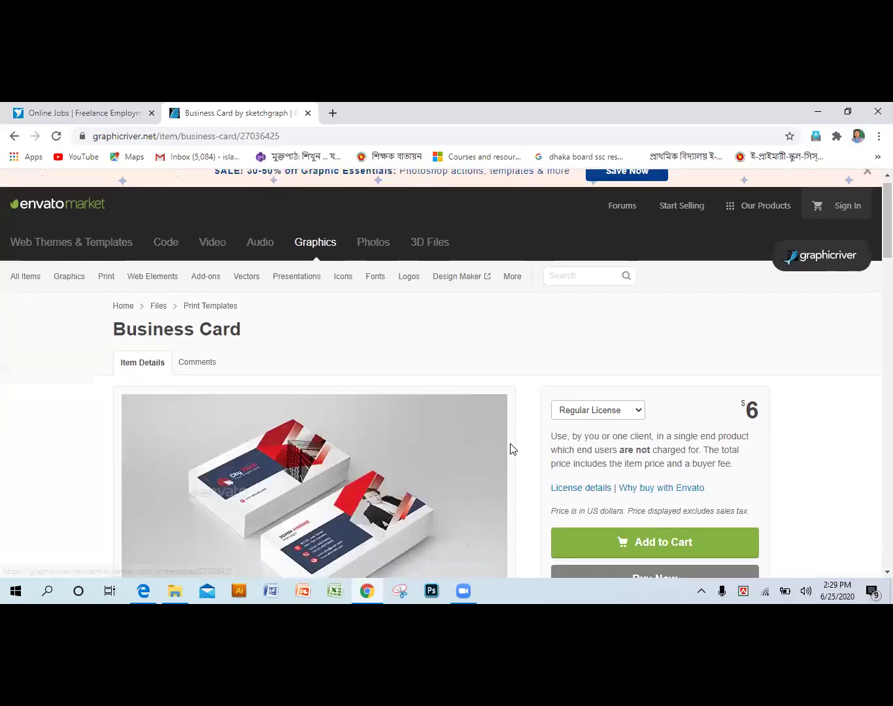
scroll(507, 439, down, 2)
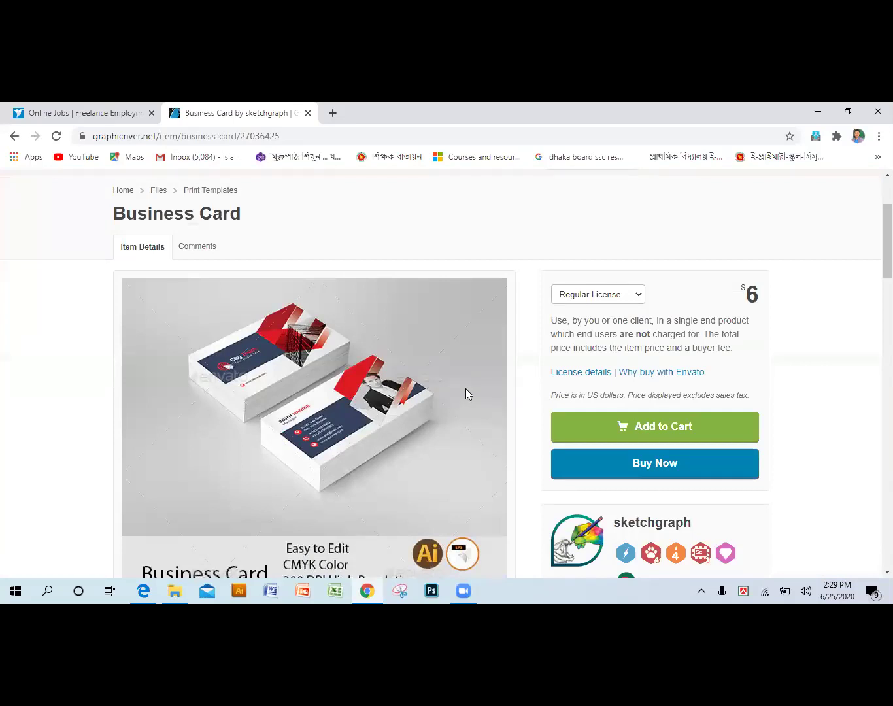
scroll(465, 389, down, 12)
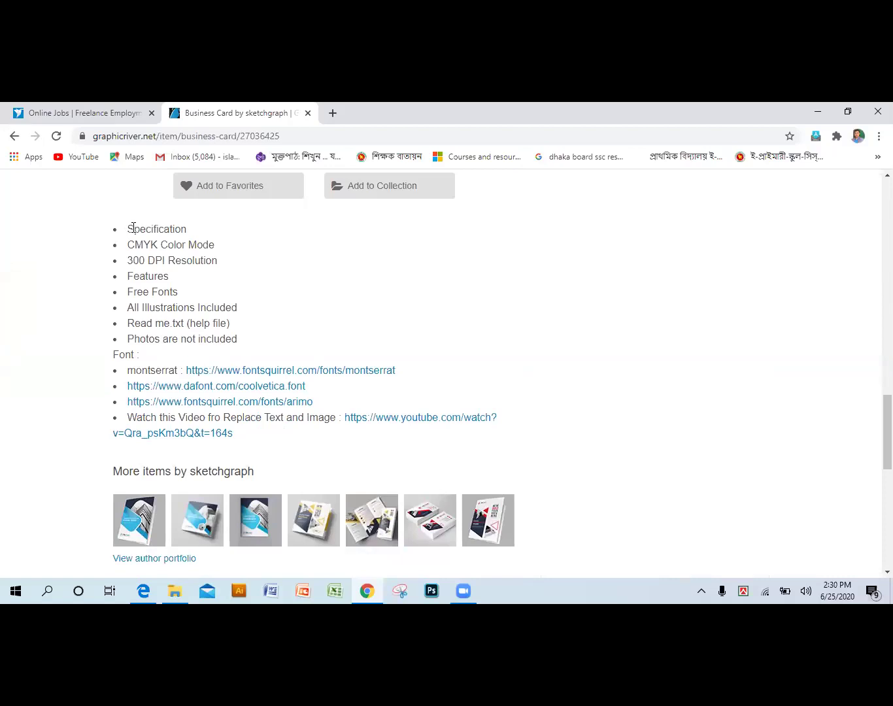
drag(131, 230, 326, 432)
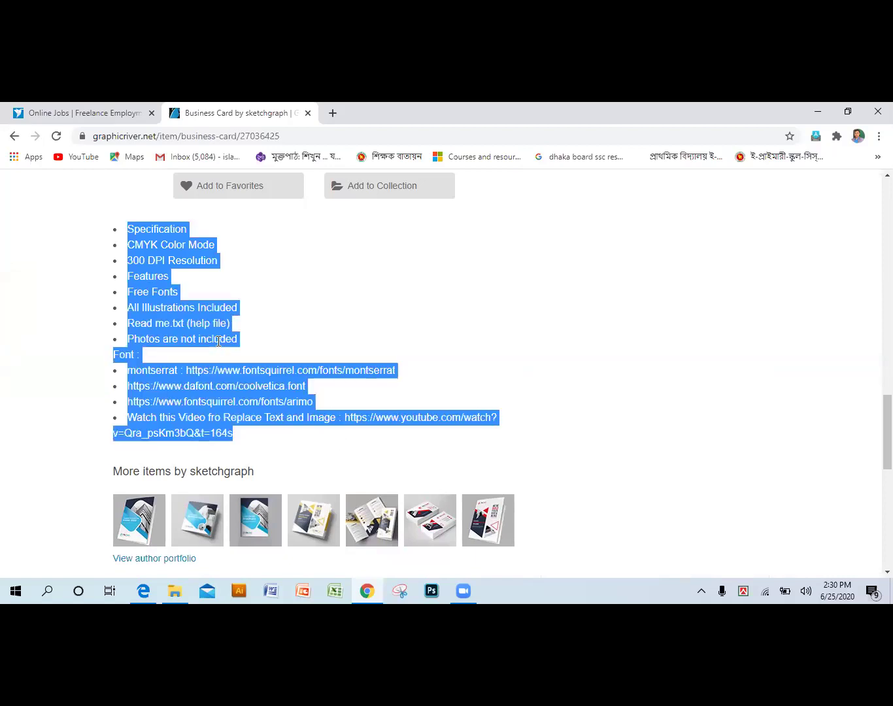
click(140, 232)
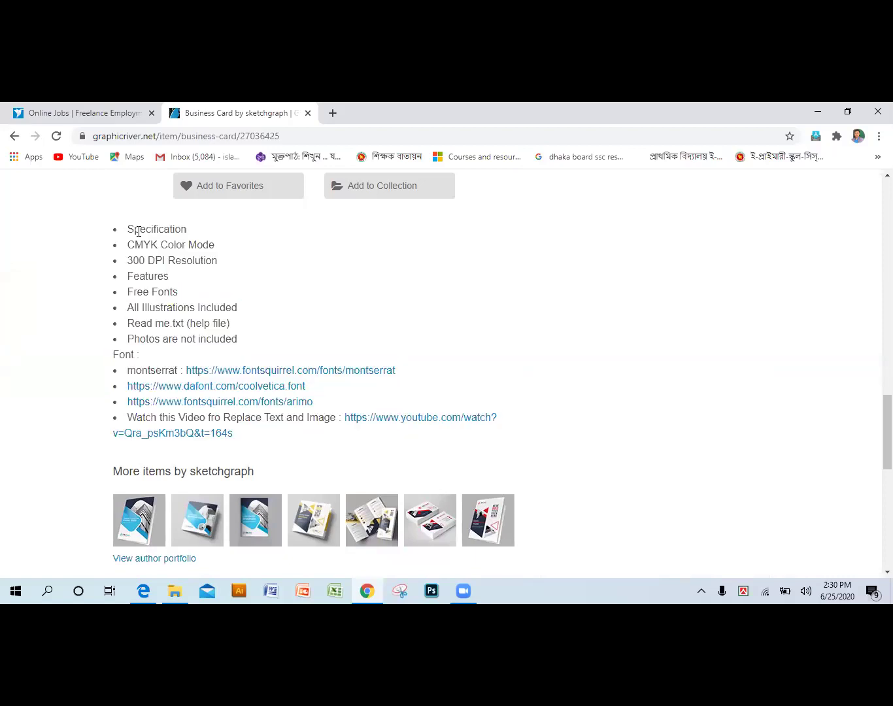
drag(128, 228, 235, 337)
right_click(184, 250)
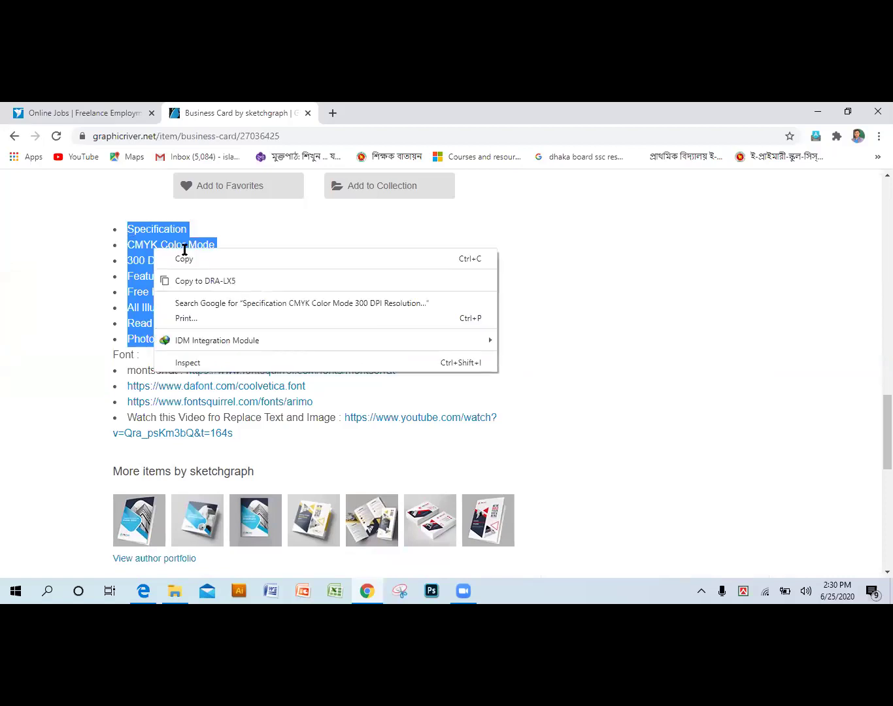
click(105, 117)
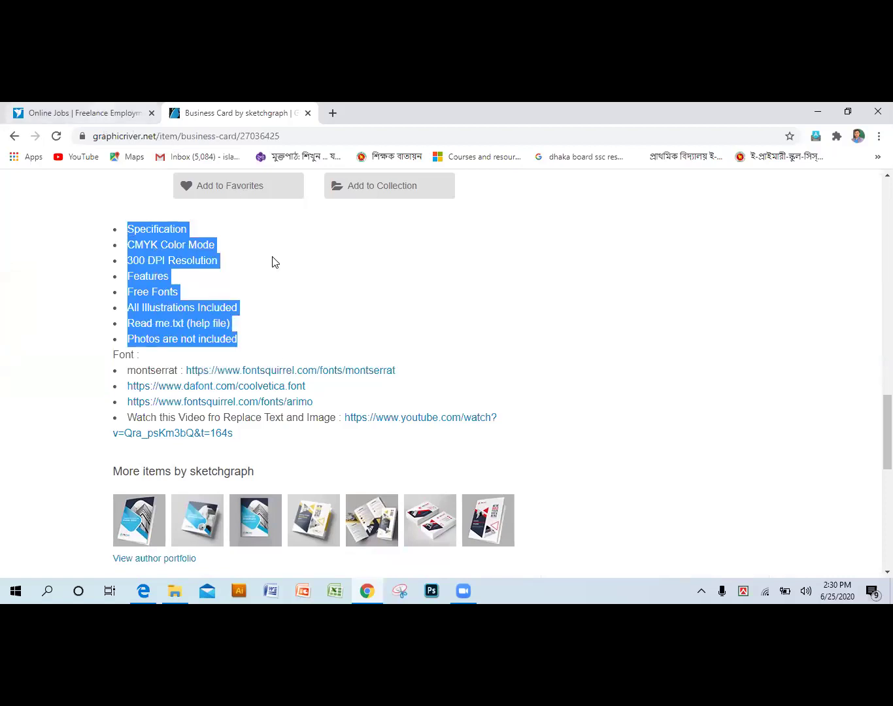
key(ctrl+Tab)
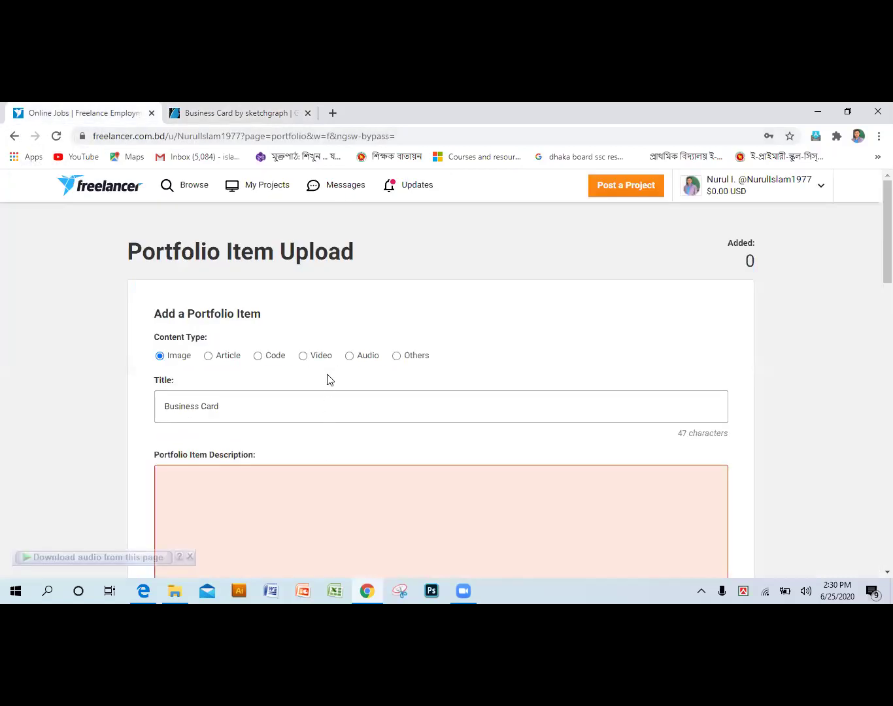
Step: Paste the spec list into the description and delete the Specification, Read me.txt and Photos lines
right_click(324, 386)
key(Return)
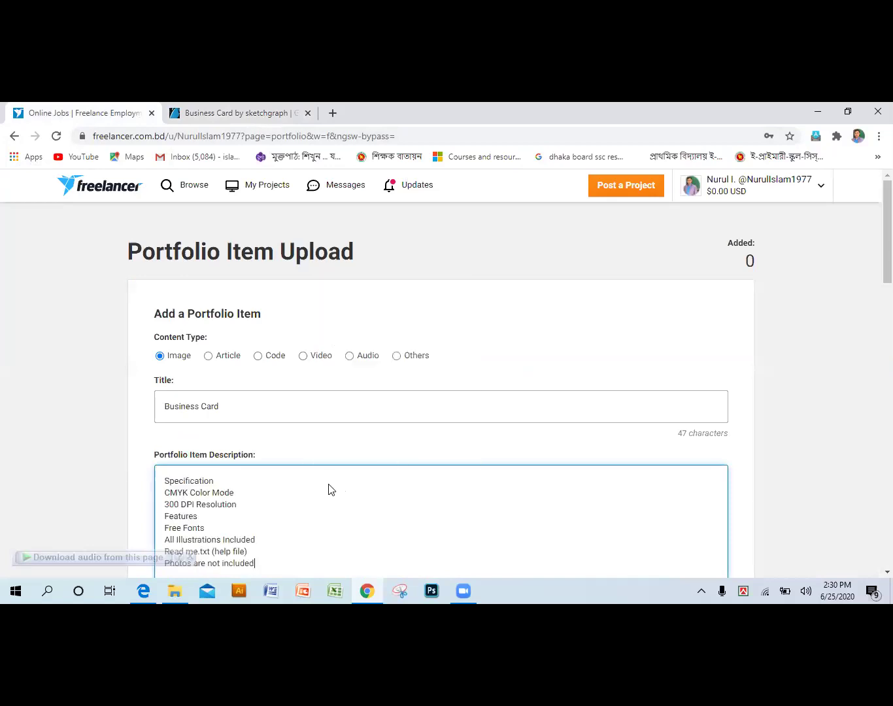
scroll(328, 483, down, 2)
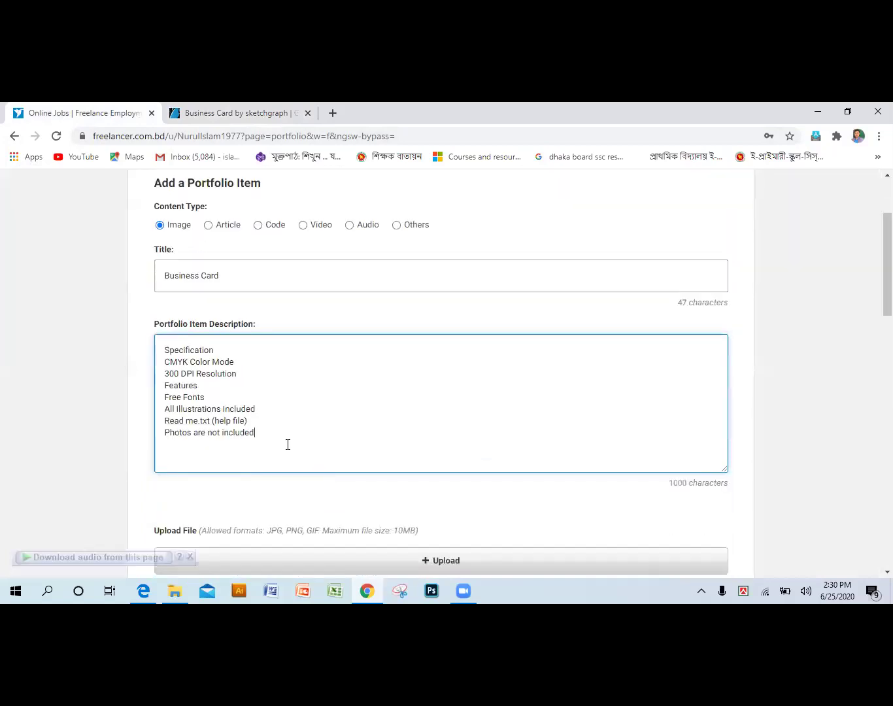
drag(165, 350, 233, 352)
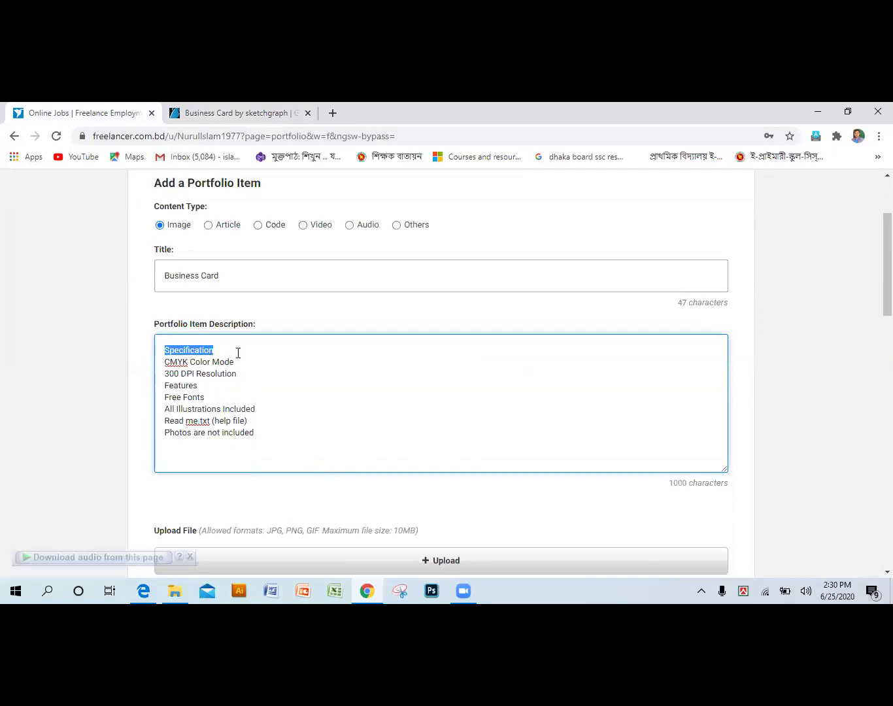
key(BackSpace)
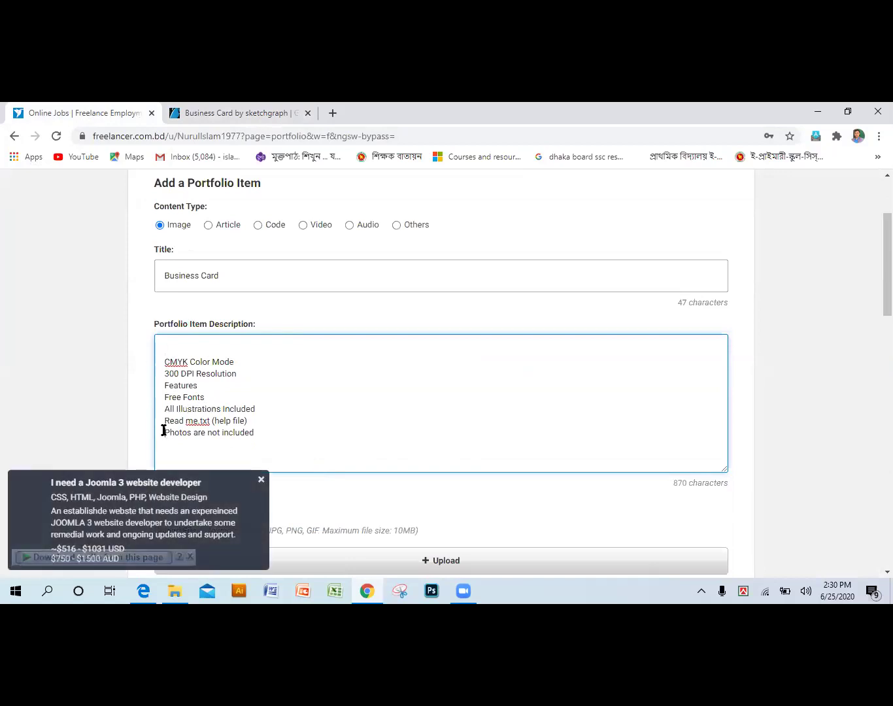
drag(164, 420, 278, 422)
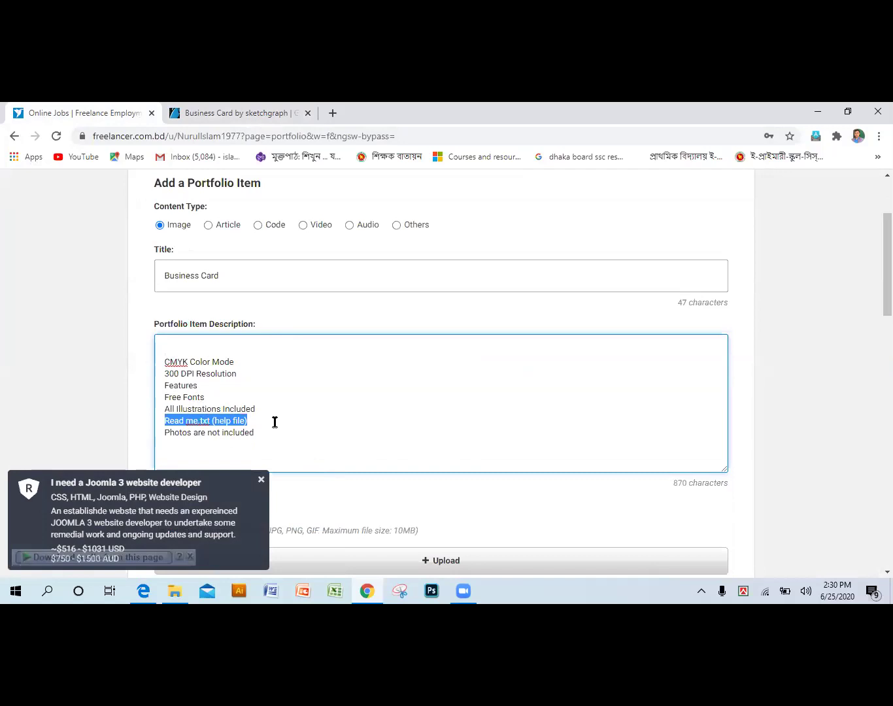
key(BackSpace)
key(Delete)
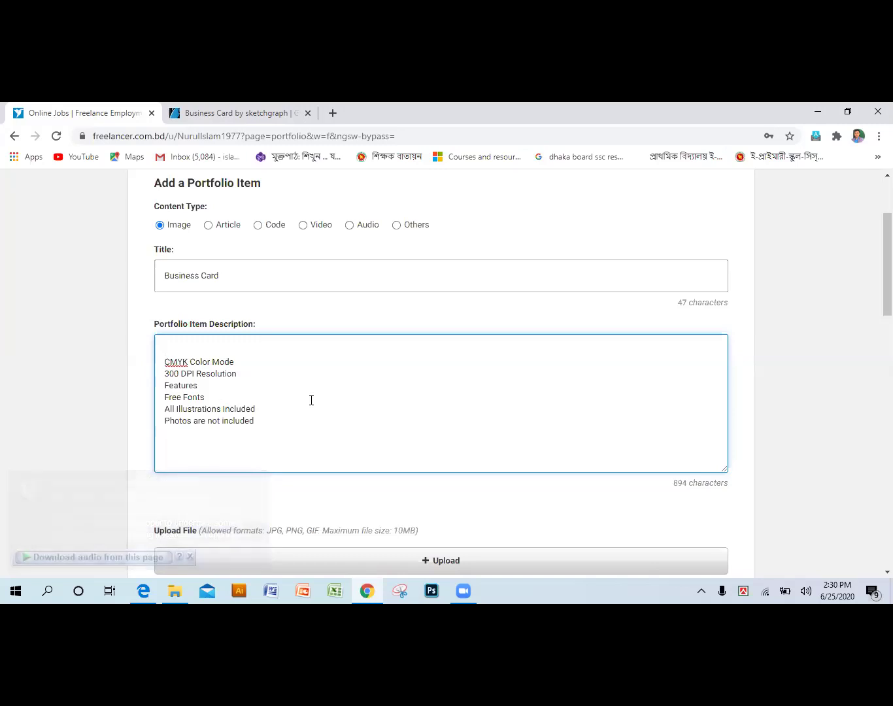
scroll(309, 399, down, 1)
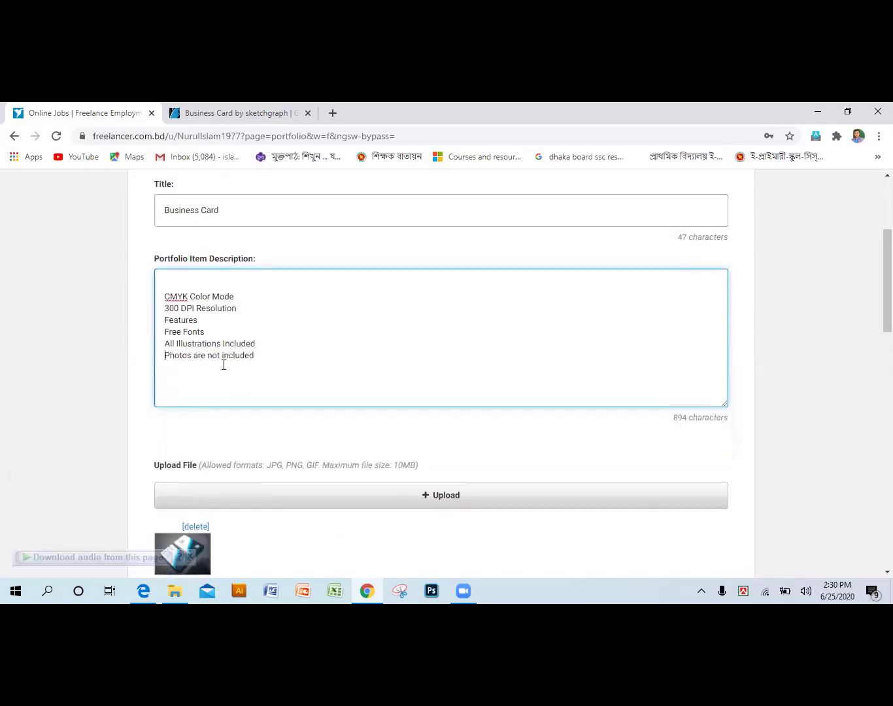
shift+click(294, 361)
key(BackSpace)
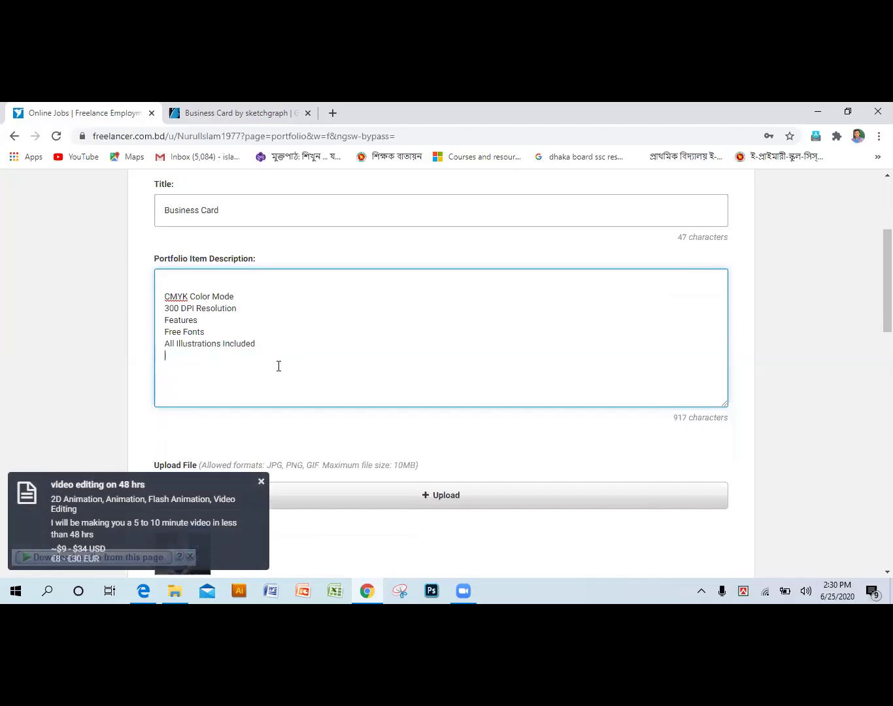
Step: Add '* ' bullets before CMYK Color Mode, 300 DPI, Features, Free Fonts and All Illustrations Included
click(159, 304)
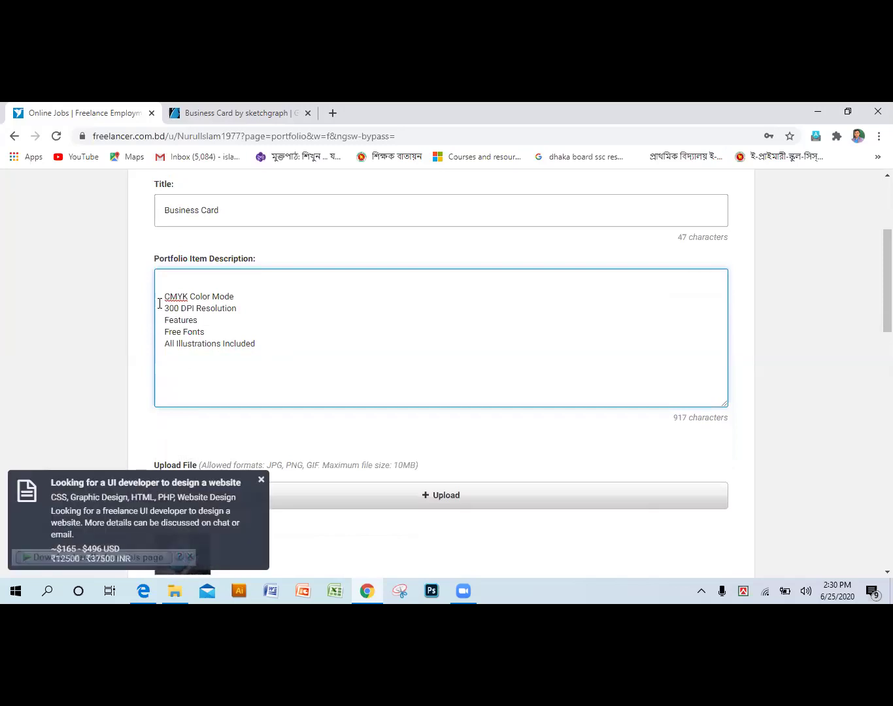
text(*)
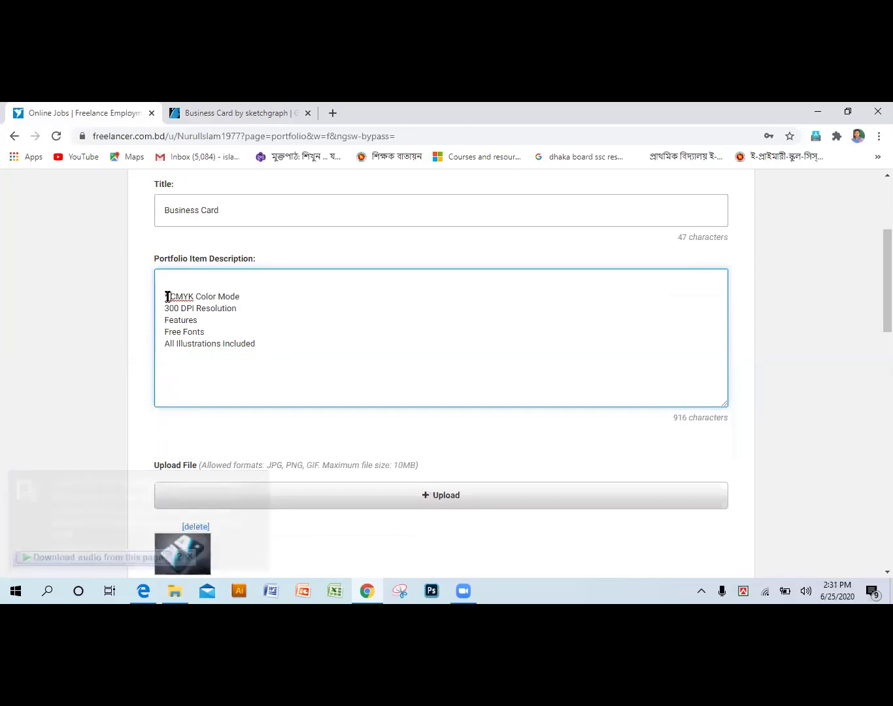
drag(170, 296, 165, 295)
key(ctrl+c)
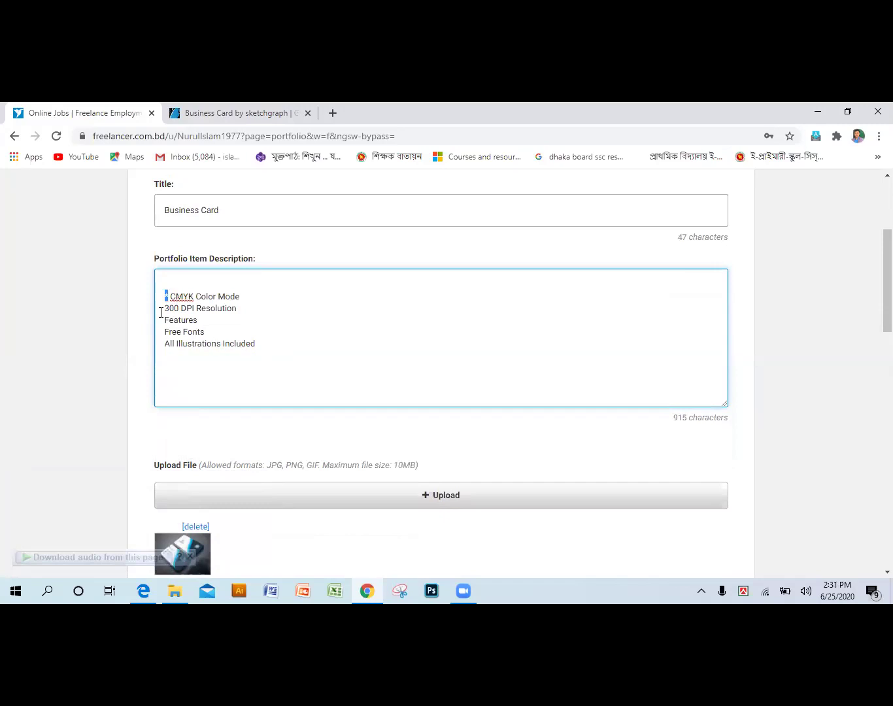
click(165, 309)
key(ctrl+v)
click(163, 320)
key(ctrl+v)
click(163, 331)
key(ctrl+v)
click(164, 344)
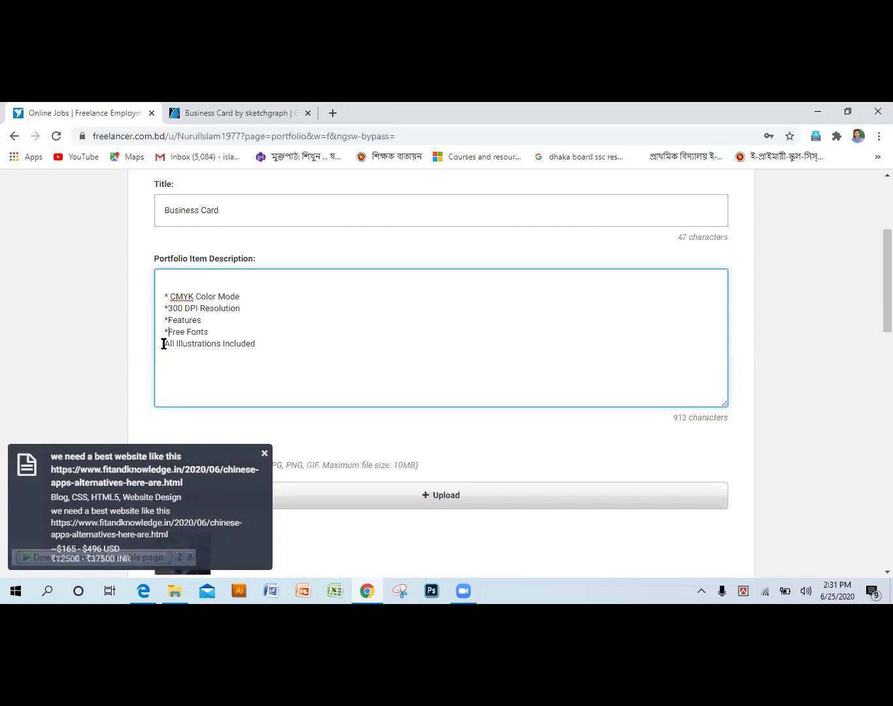
key(ctrl+v)
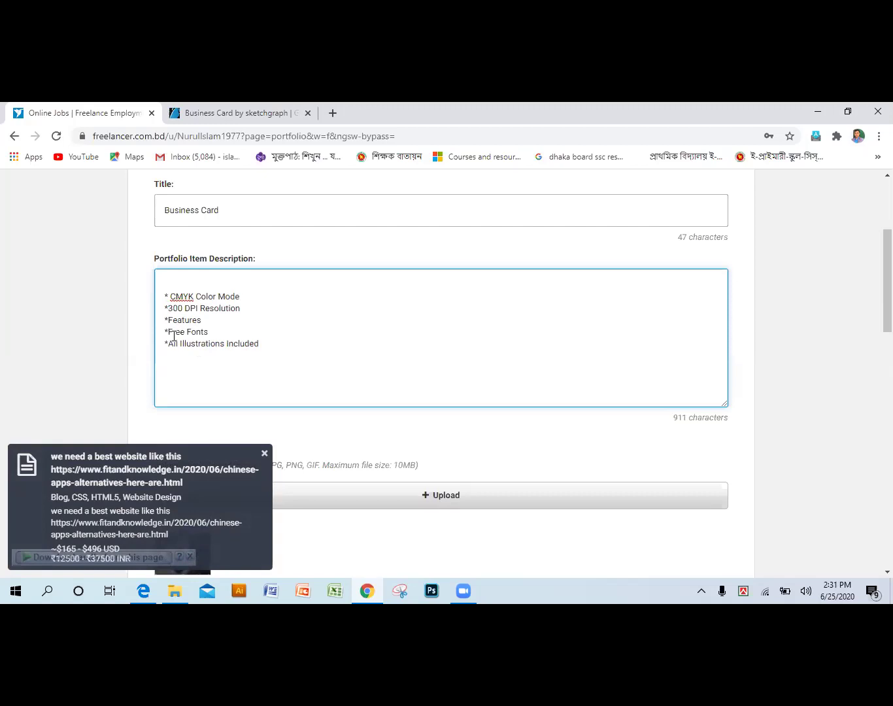
click(168, 330)
click(169, 320)
click(169, 308)
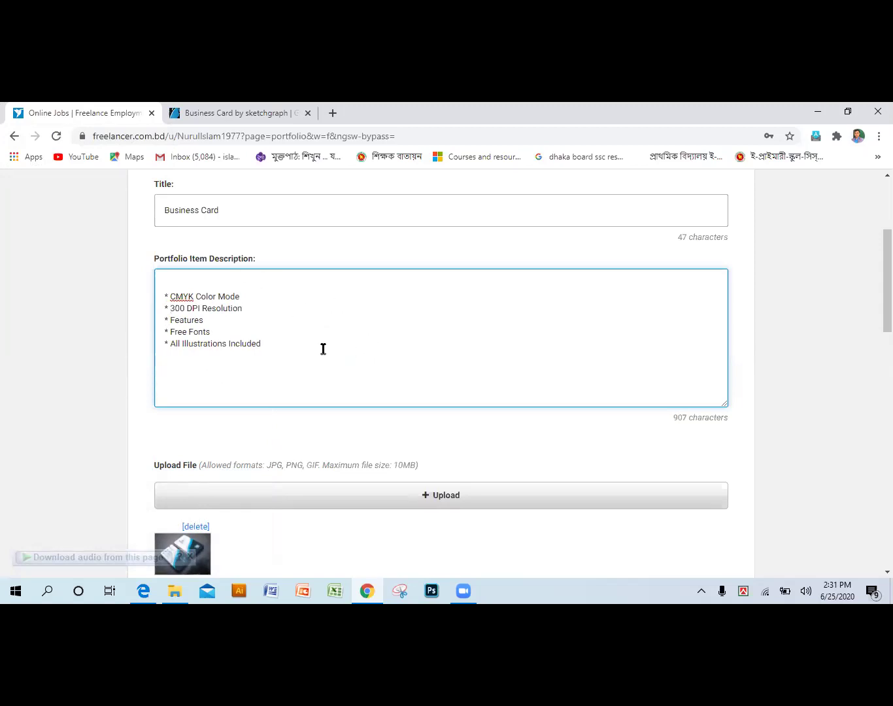
Step: Submit the Business Card portfolio item with its image, bulleted description and five skills
scroll(473, 334, down, 1)
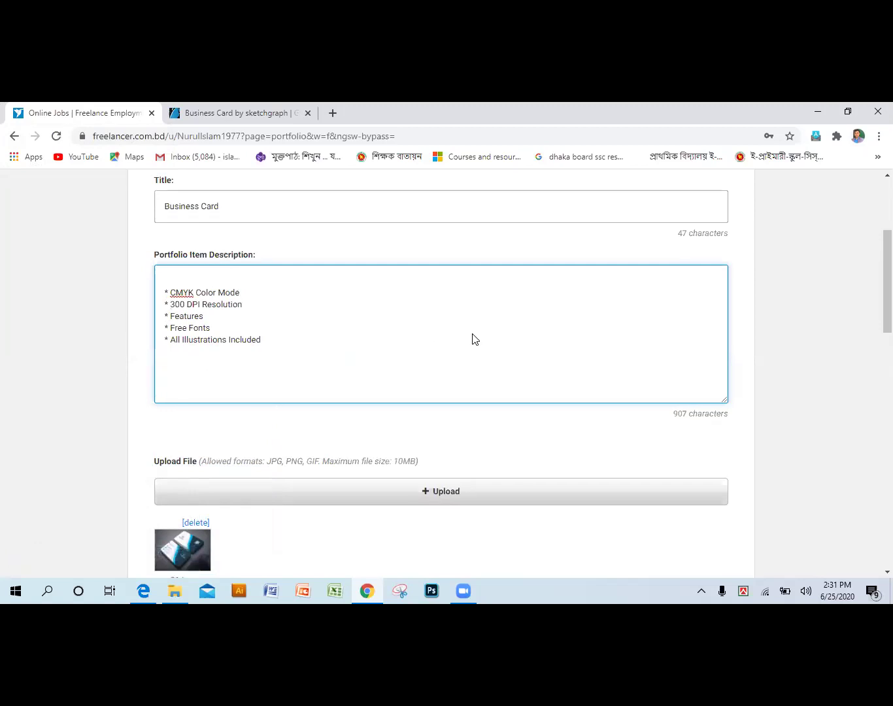
scroll(474, 338, down, 2)
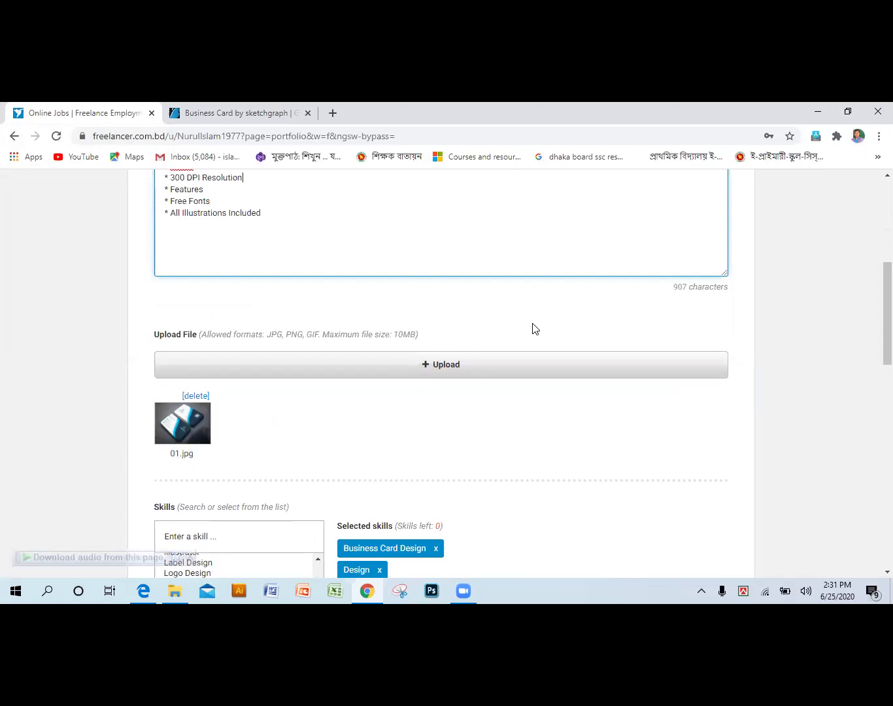
scroll(533, 328, down, 5)
scroll(533, 329, up, 9)
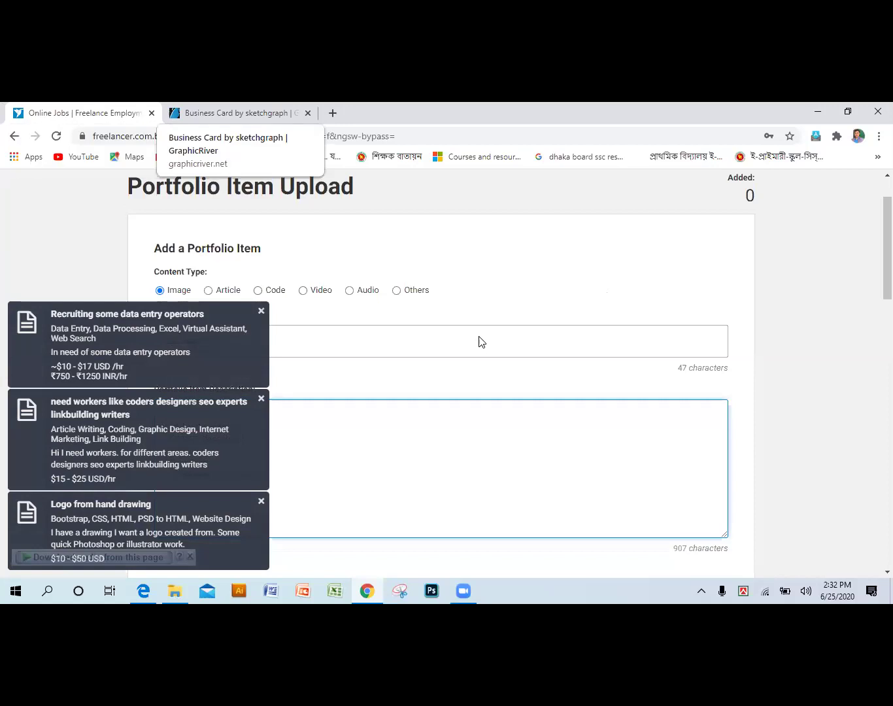
scroll(484, 338, down, 7)
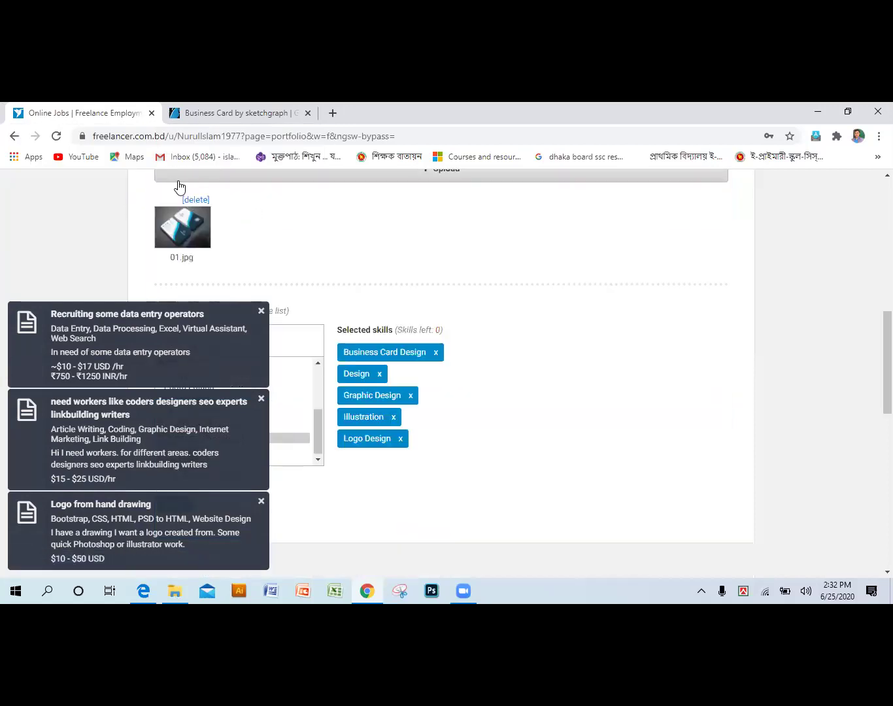
scroll(580, 358, down, 1)
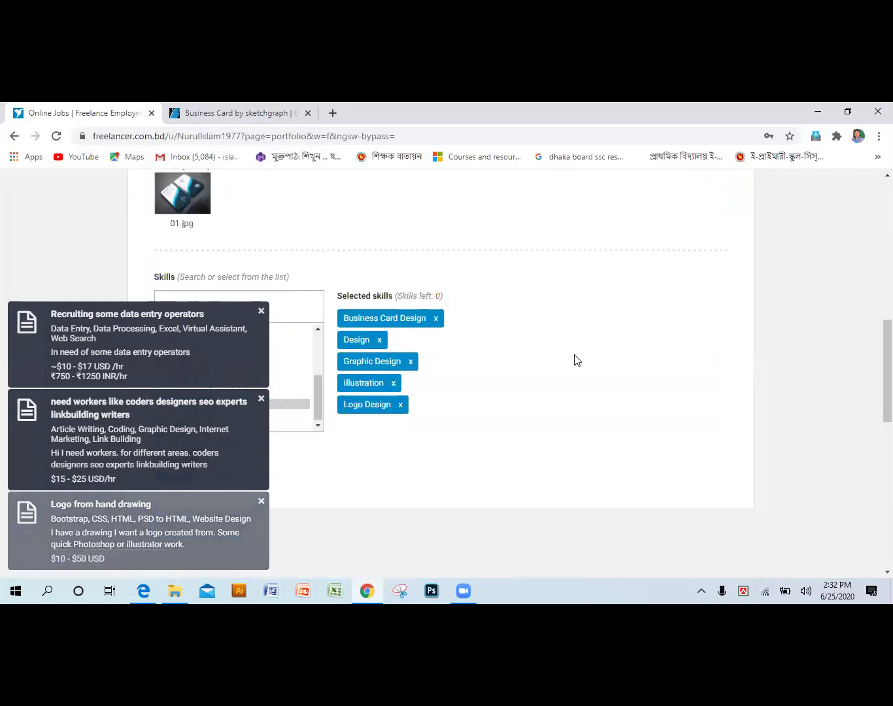
scroll(566, 370, down, 4)
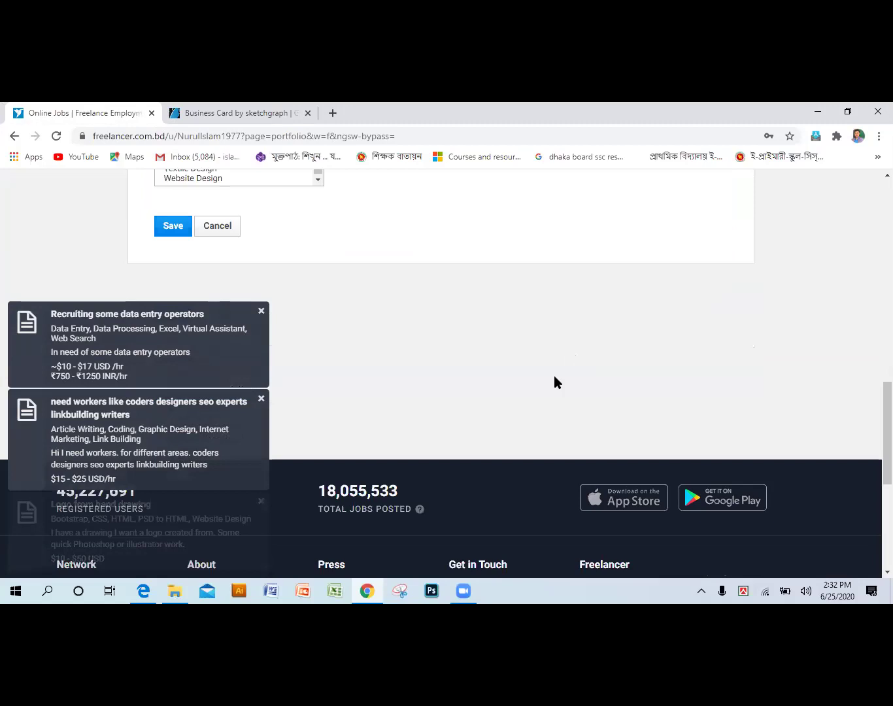
scroll(554, 381, down, 1)
scroll(555, 384, up, 2)
key(Return)
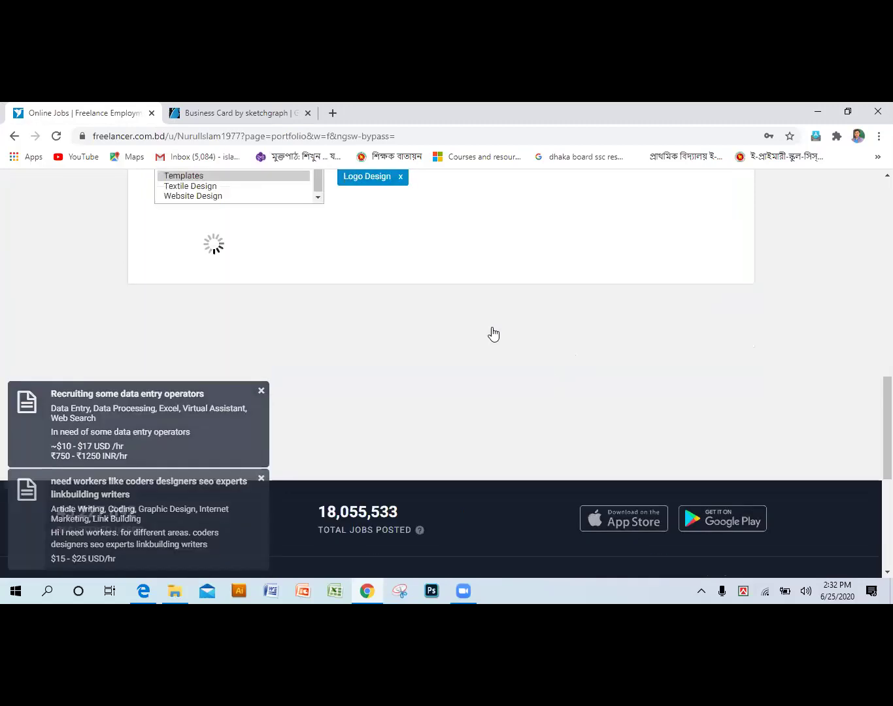
scroll(494, 334, up, 3)
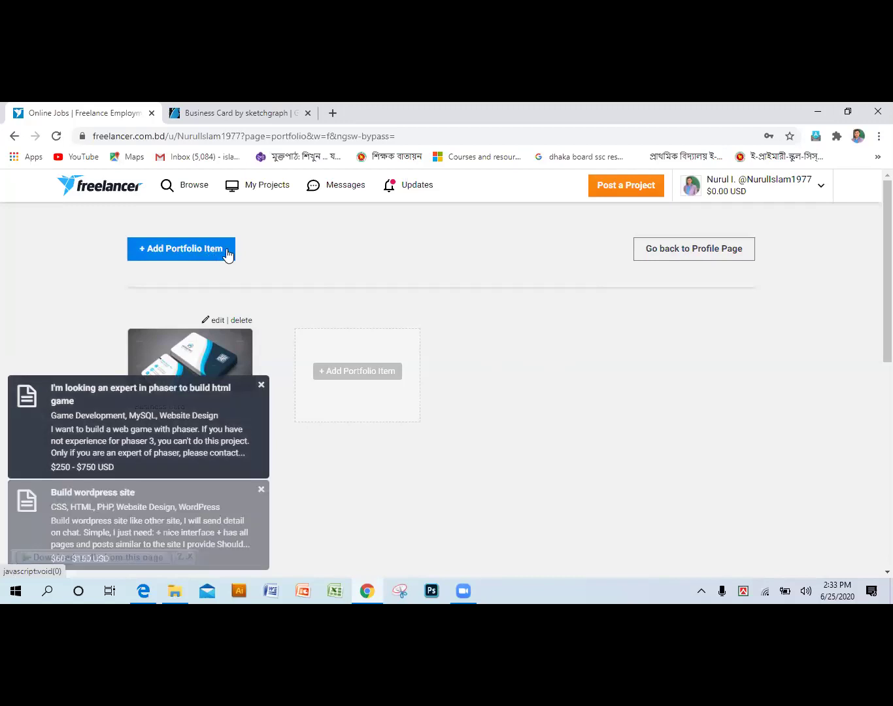
Step: Go back to the public profile and scroll through it, showing the Business Card portfolio thumbnail
click(666, 256)
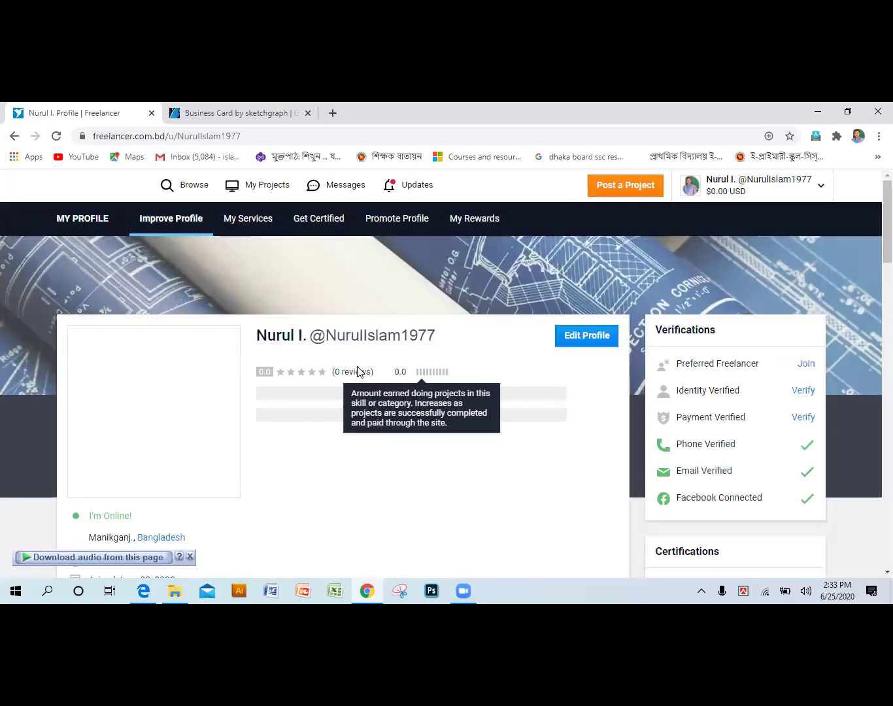
scroll(366, 371, down, 2)
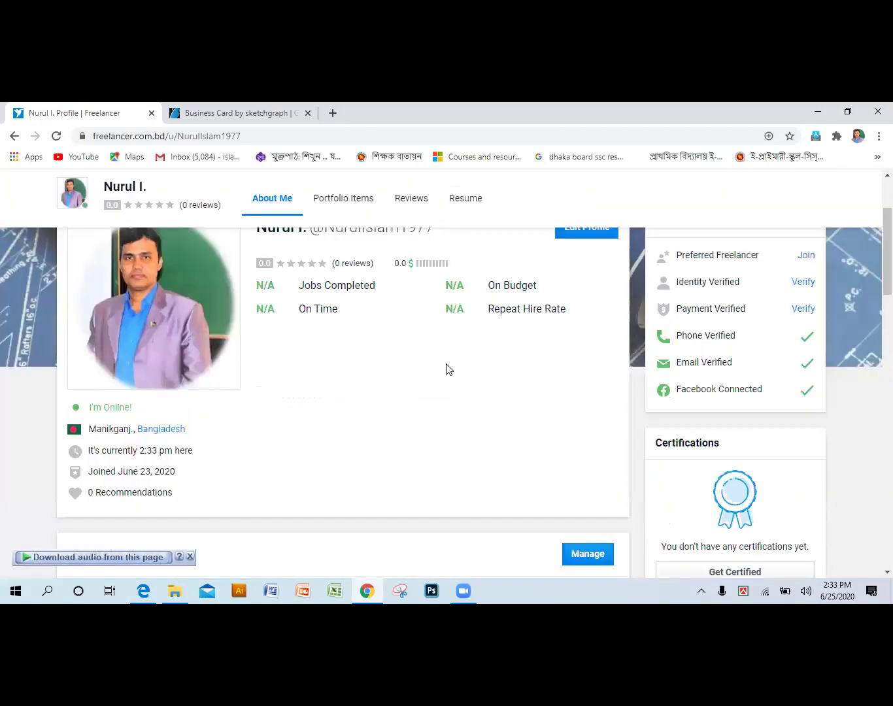
scroll(449, 368, up, 2)
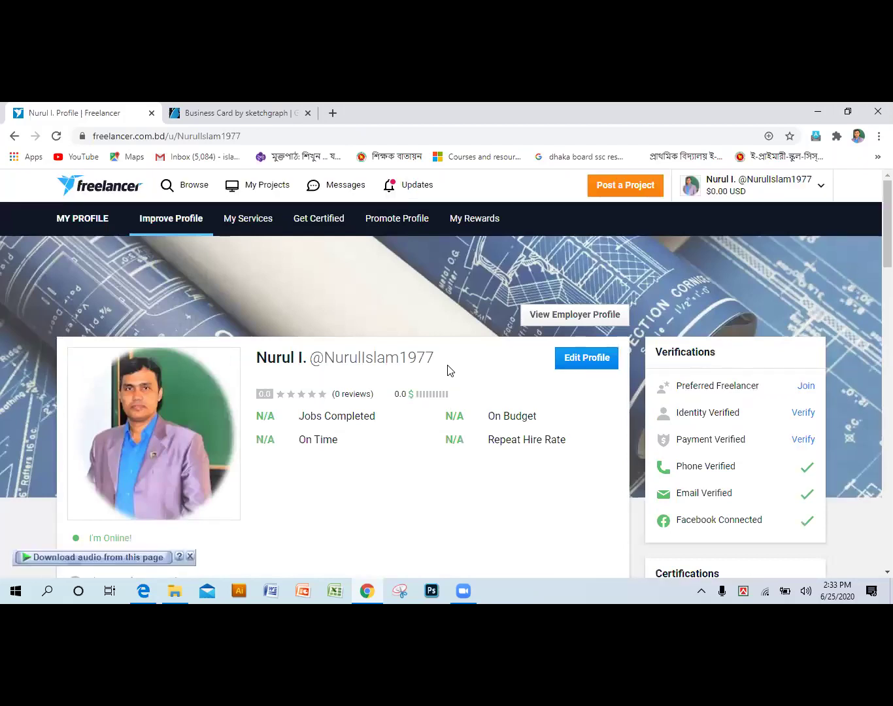
scroll(448, 369, down, 5)
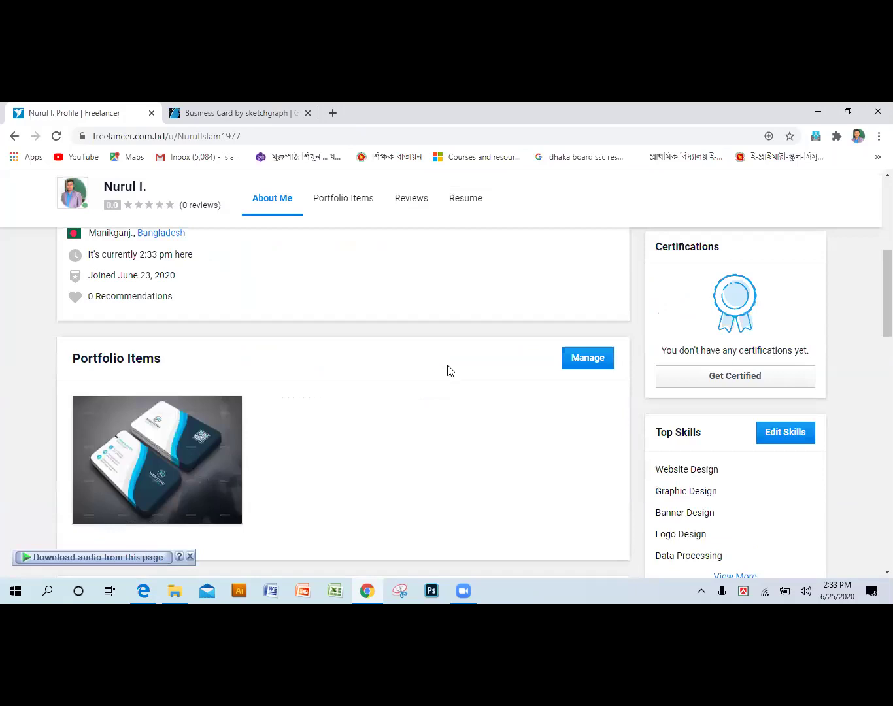
scroll(447, 369, down, 1)
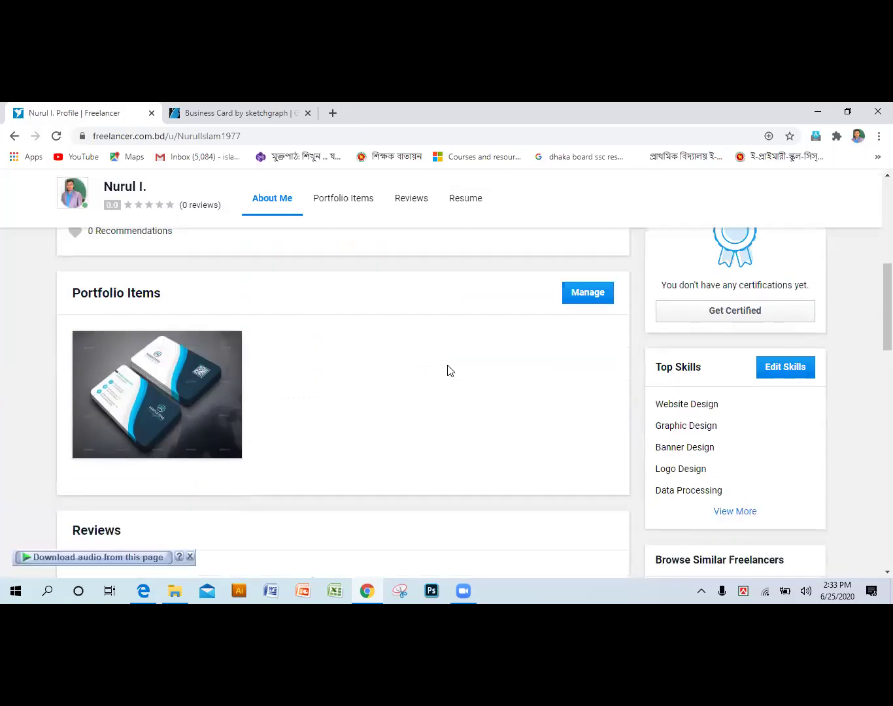
scroll(447, 371, down, 6)
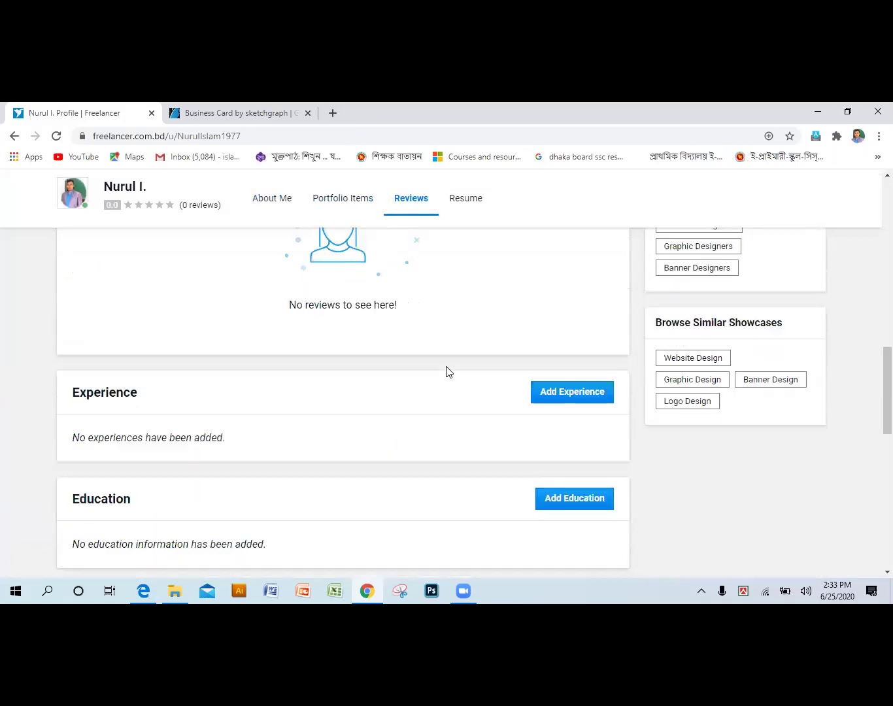
scroll(448, 371, down, 2)
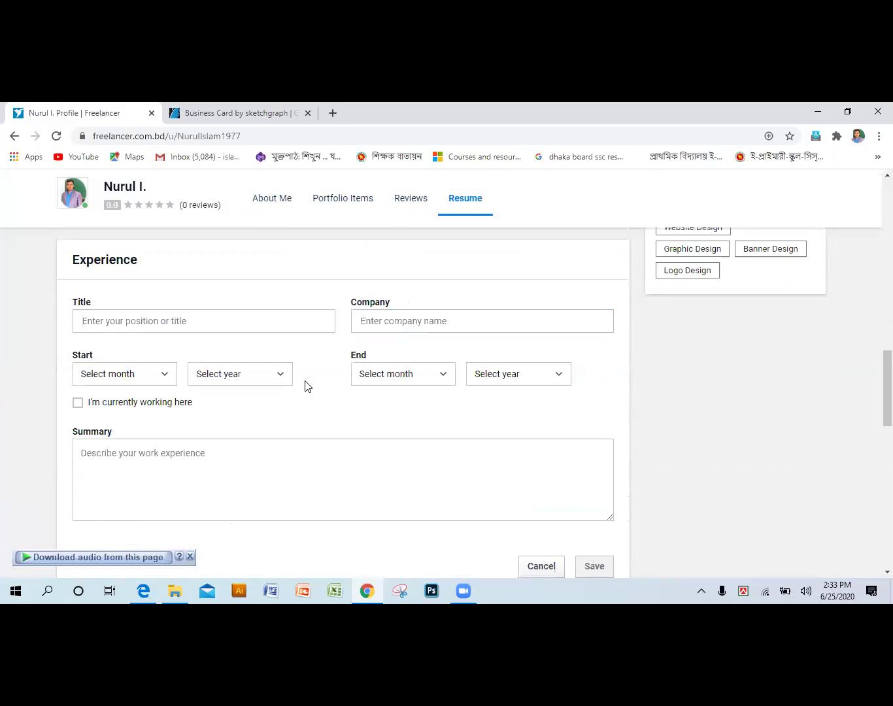
scroll(458, 381, up, 5)
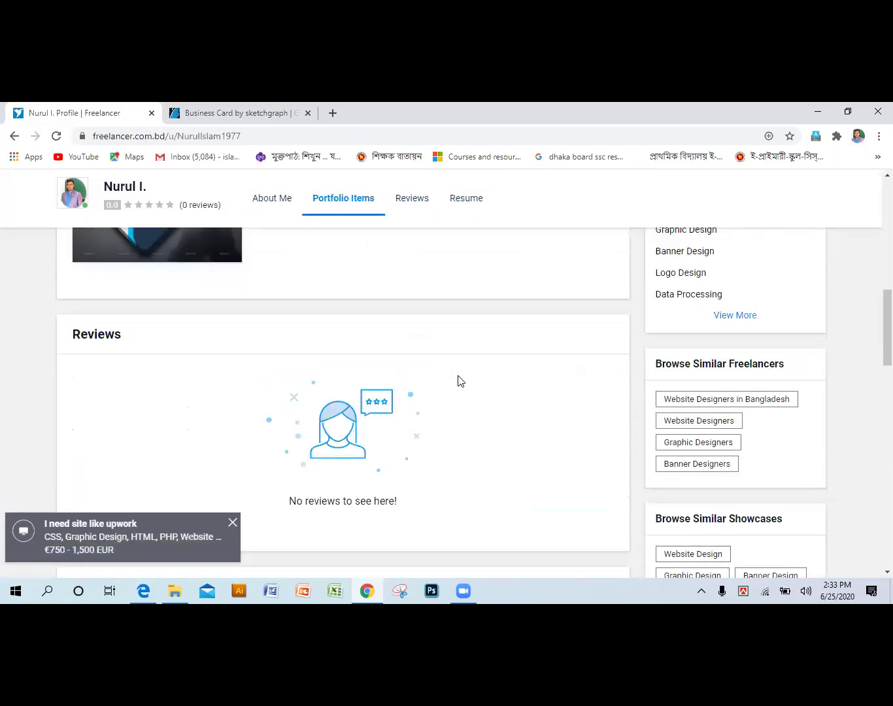
scroll(459, 380, up, 10)
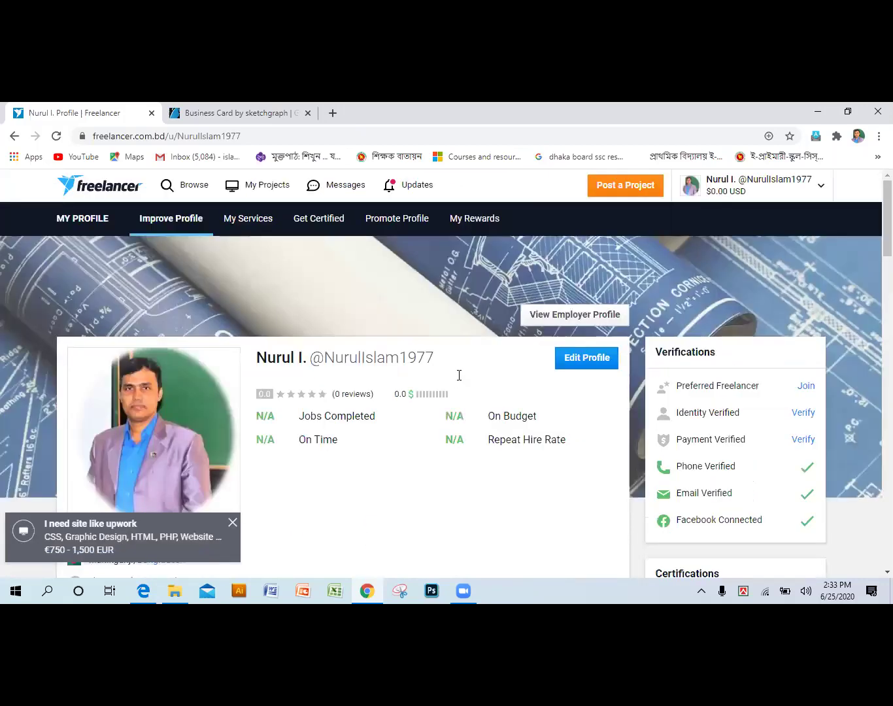
scroll(234, 308, down, 1)
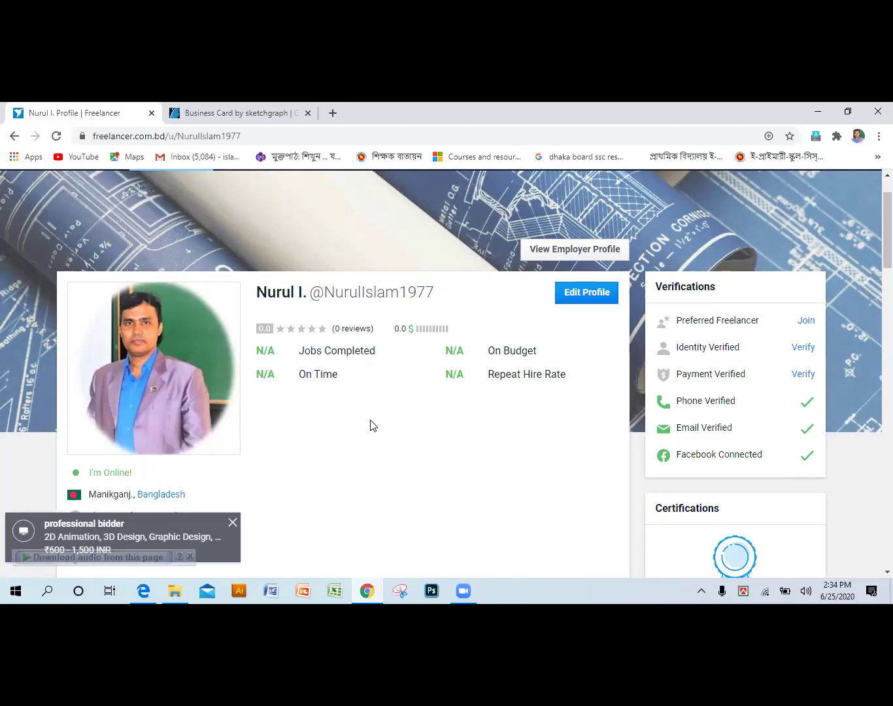
scroll(370, 426, down, 10)
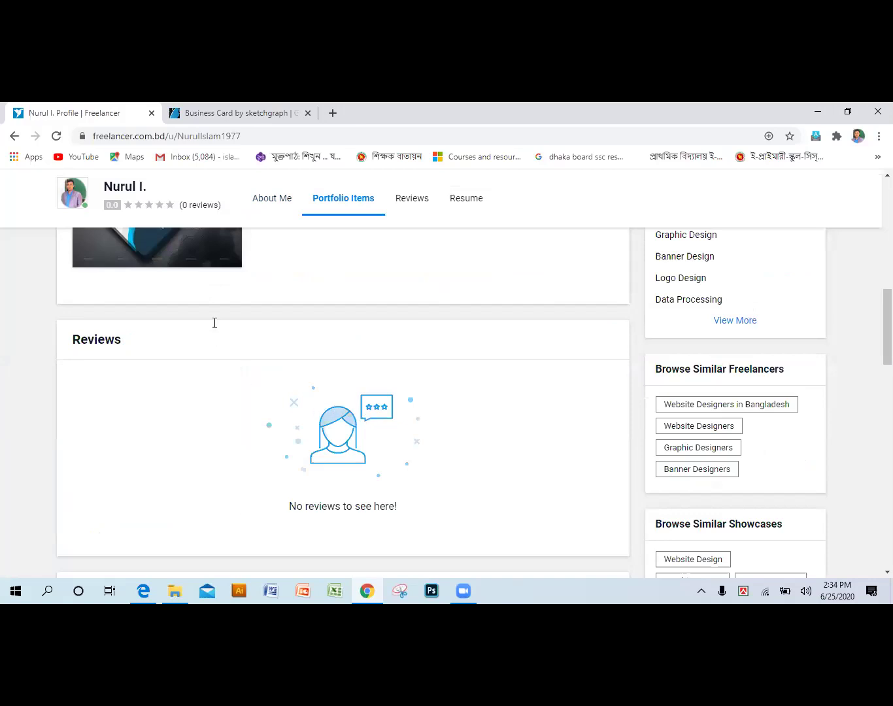
Step: Enter 'Graphic Design' as the experience title, correcting a mistyped attempt
scroll(214, 323, down, 5)
click(237, 328)
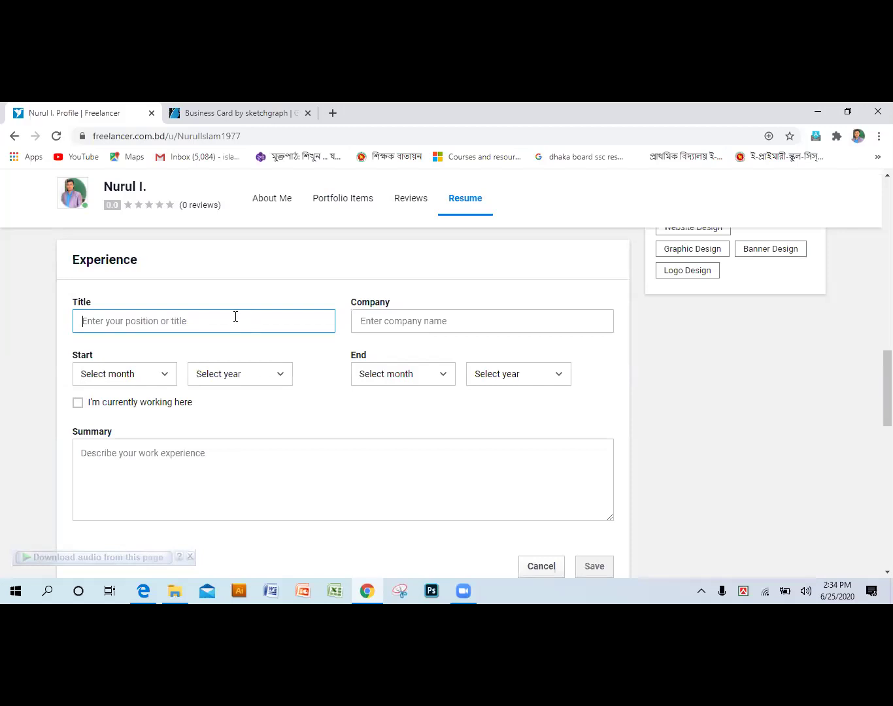
text(Graphic D)
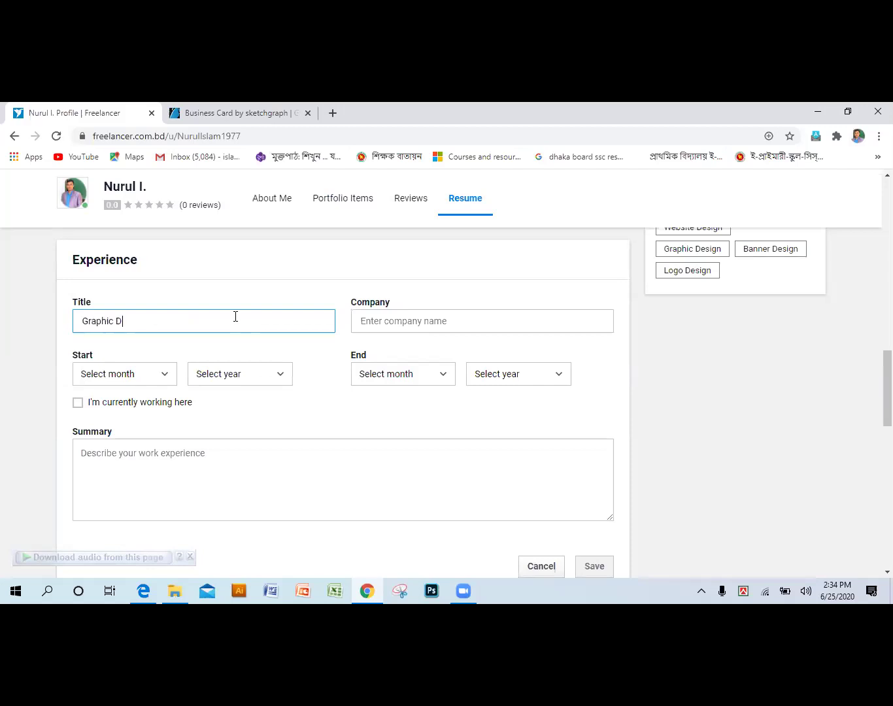
text(esign)
triple_click(168, 318)
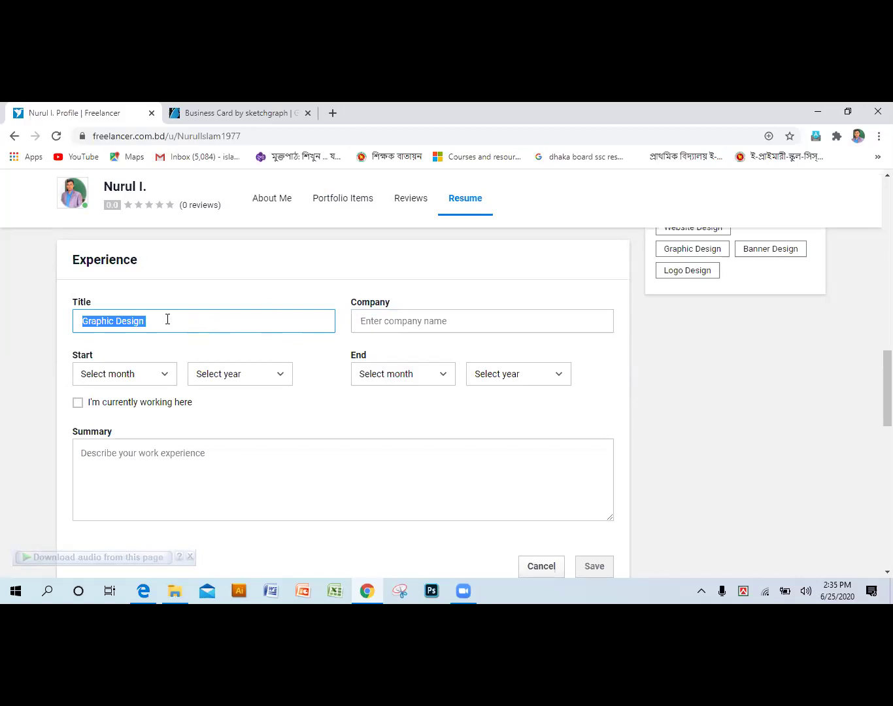
text(LE)
key(BackSpace)
key(BackSpace)
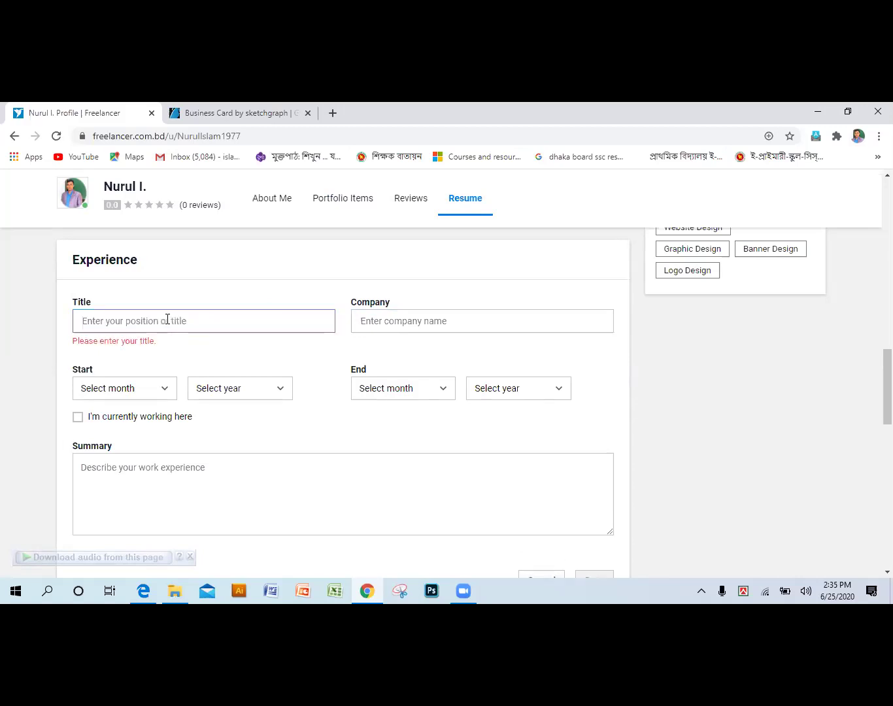
text(Gp)
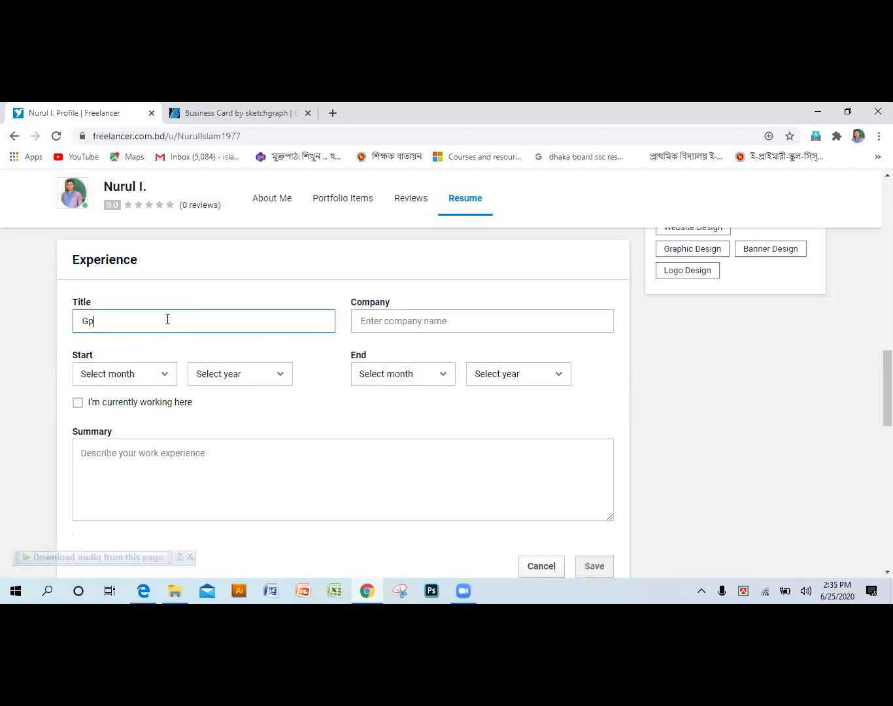
key(BackSpace)
text(raphic Design)
Step: Enter 'LEDP' as the experience's company name
click(386, 320)
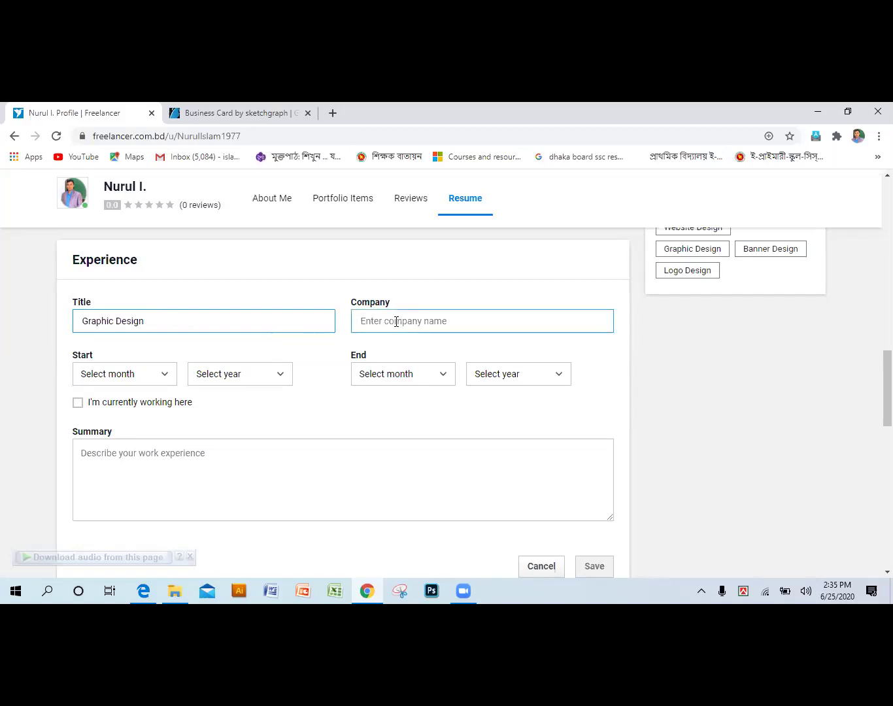
click(294, 328)
click(365, 322)
click(385, 358)
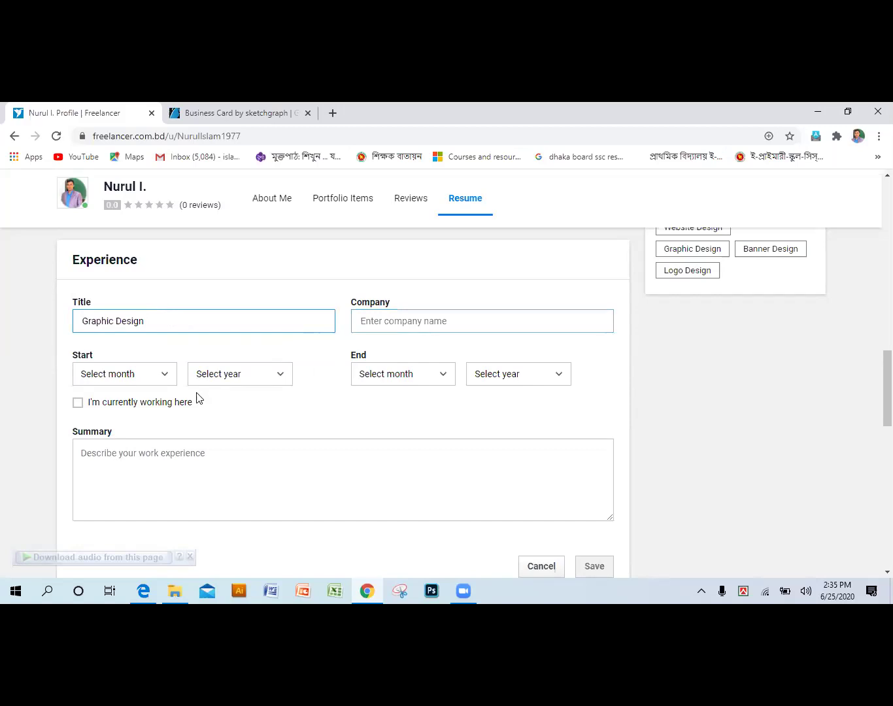
click(285, 464)
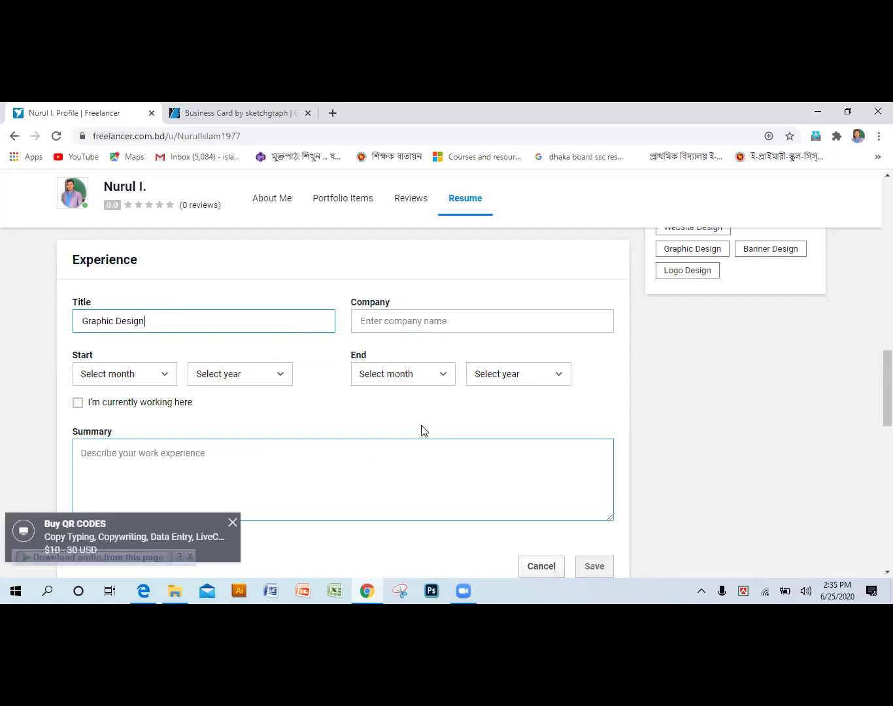
click(458, 323)
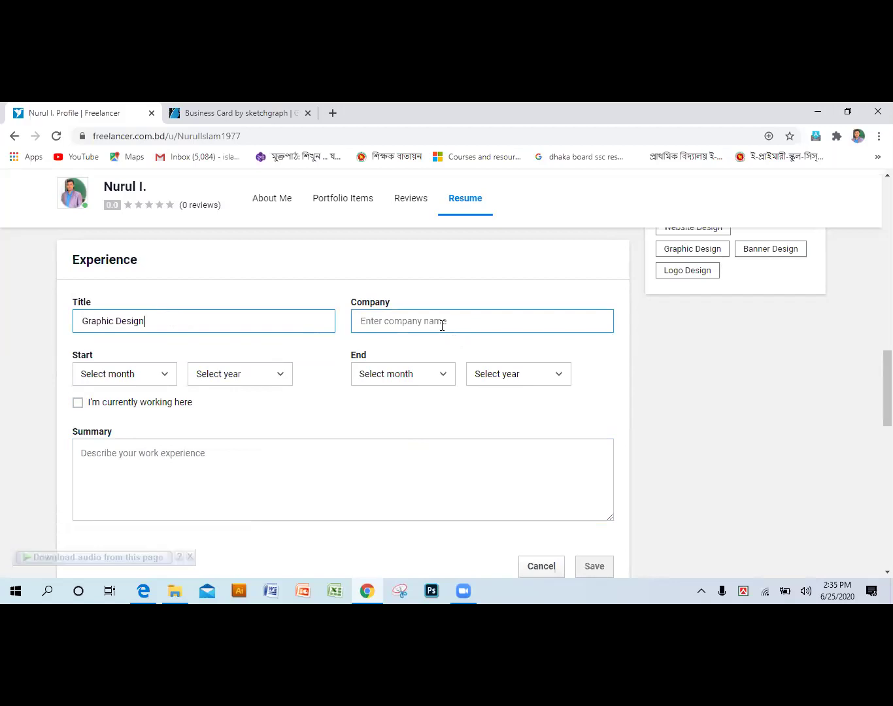
click(454, 324)
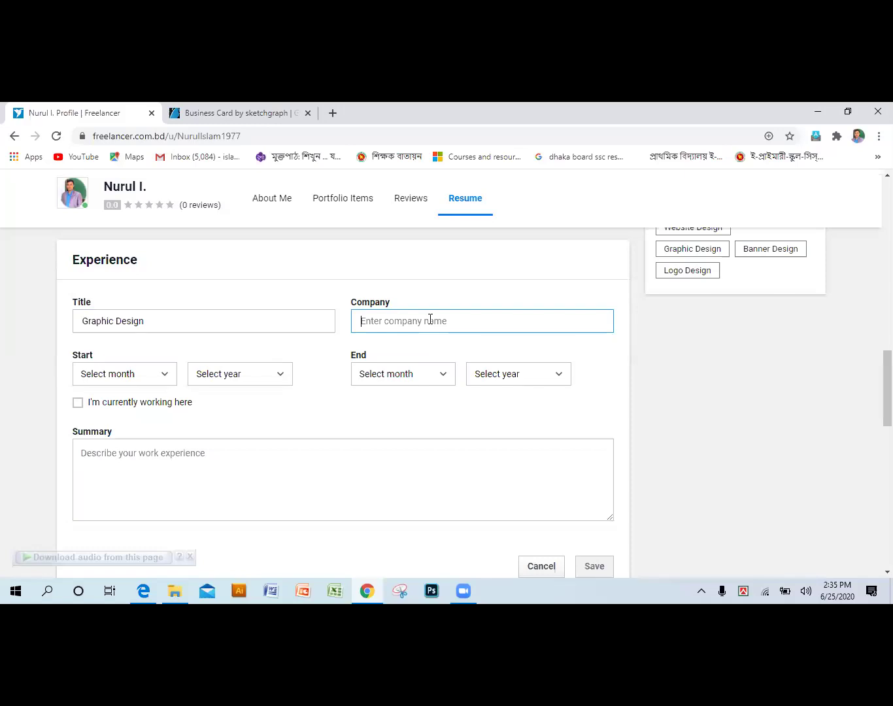
text(LEDP)
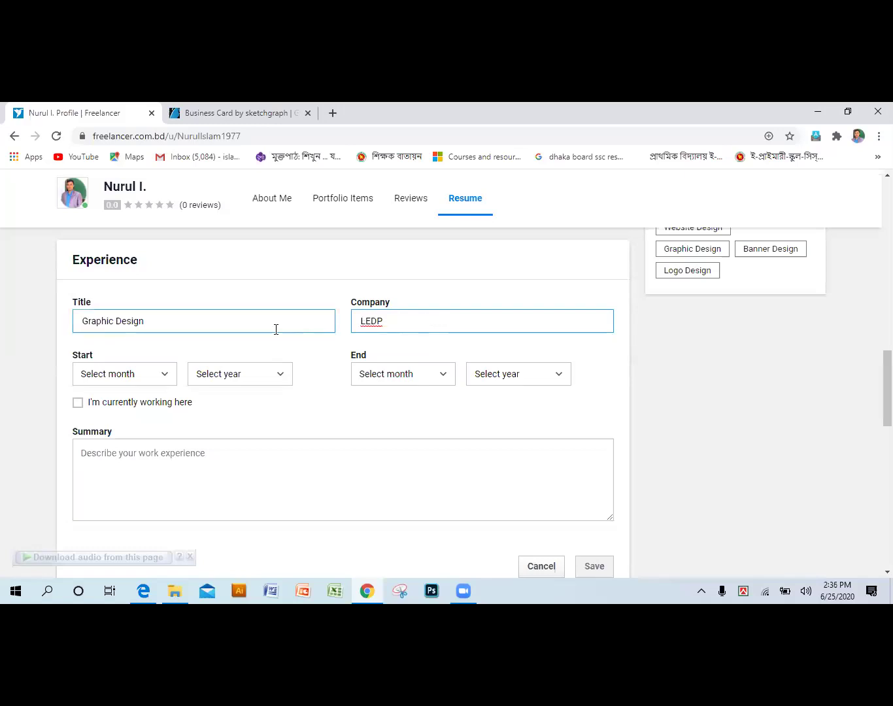
click(161, 371)
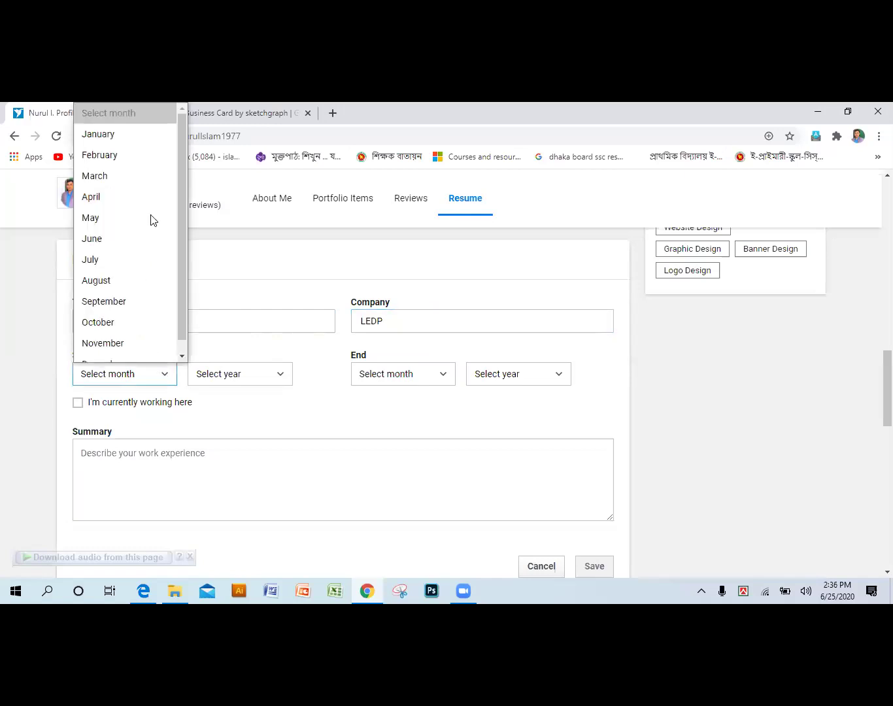
scroll(151, 220, down, 1)
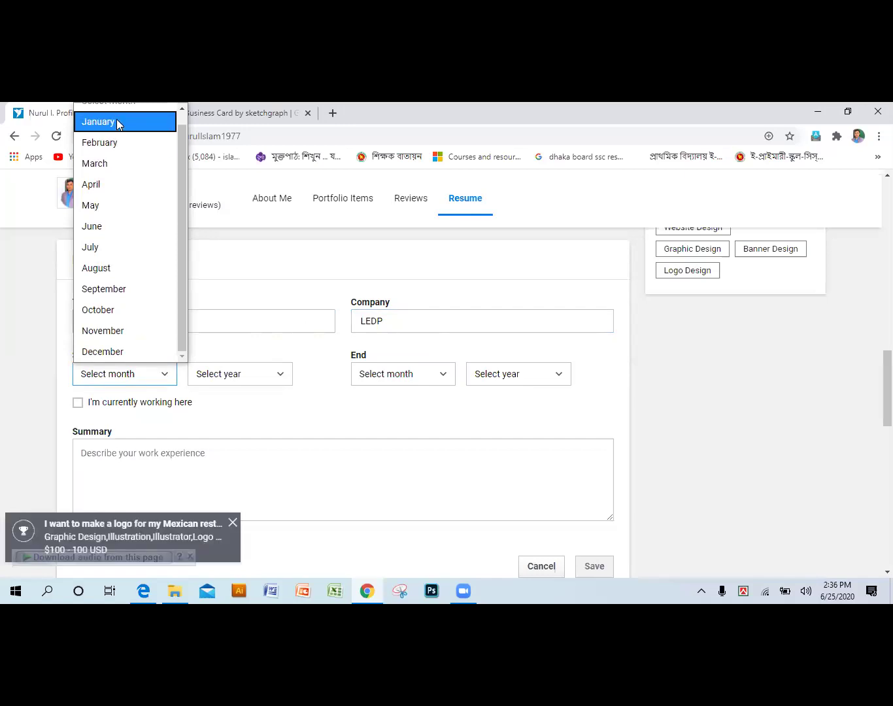
key(Return)
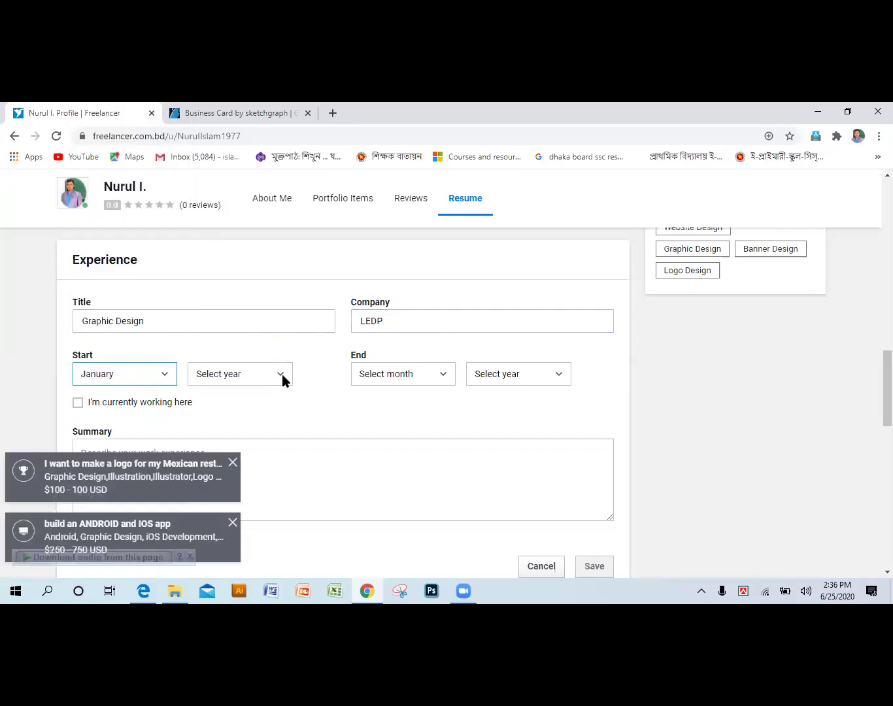
click(259, 374)
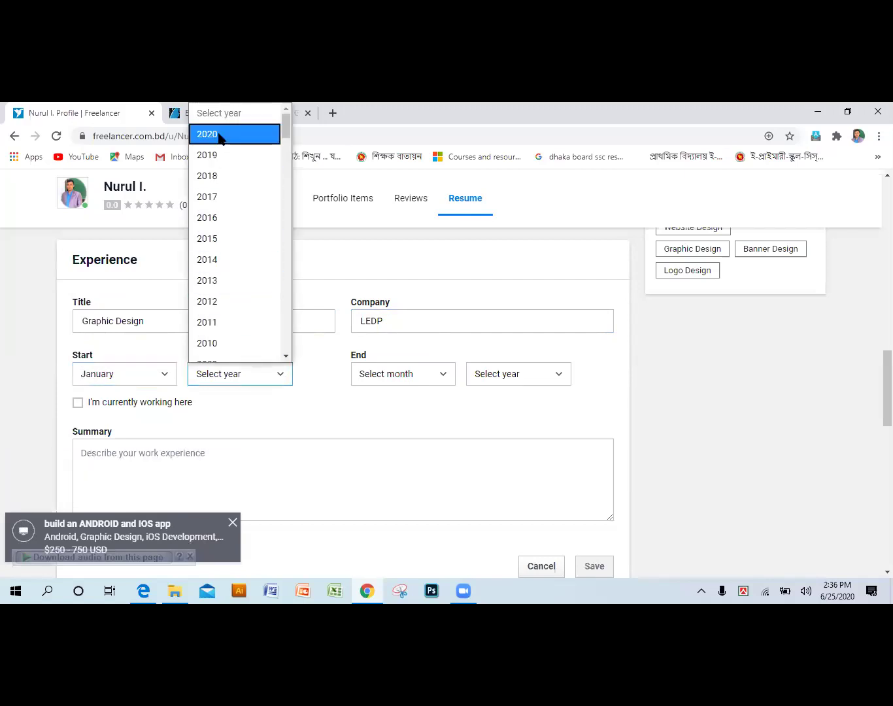
key(Return)
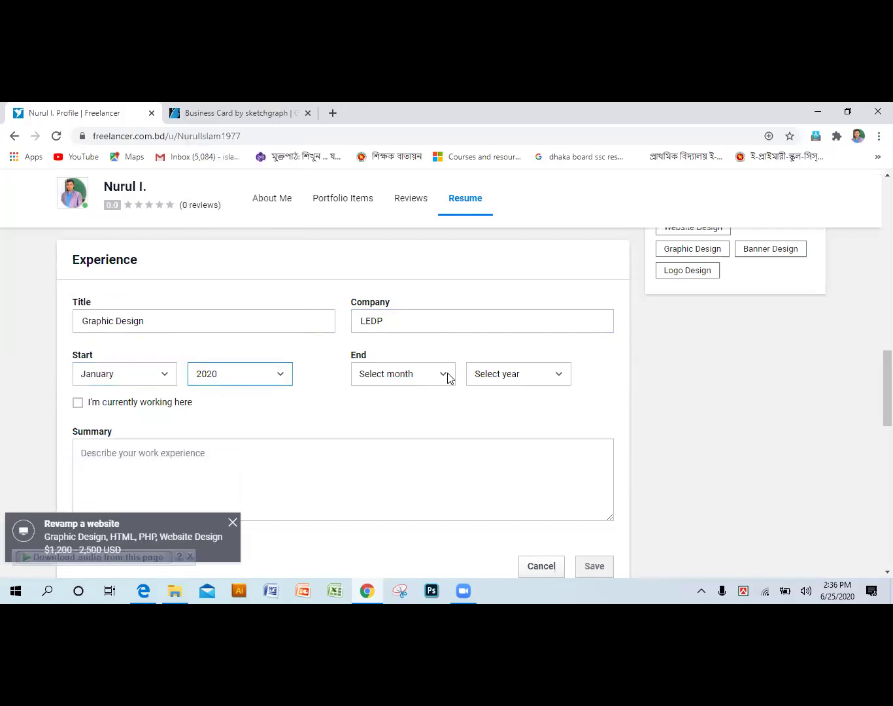
click(447, 378)
scroll(440, 193, down, 1)
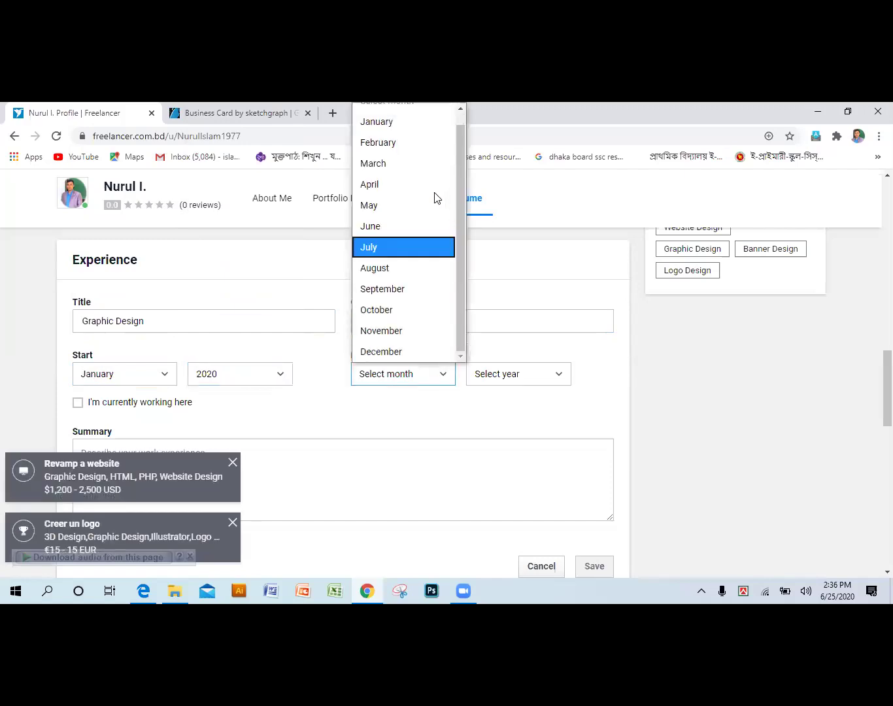
key(Down)
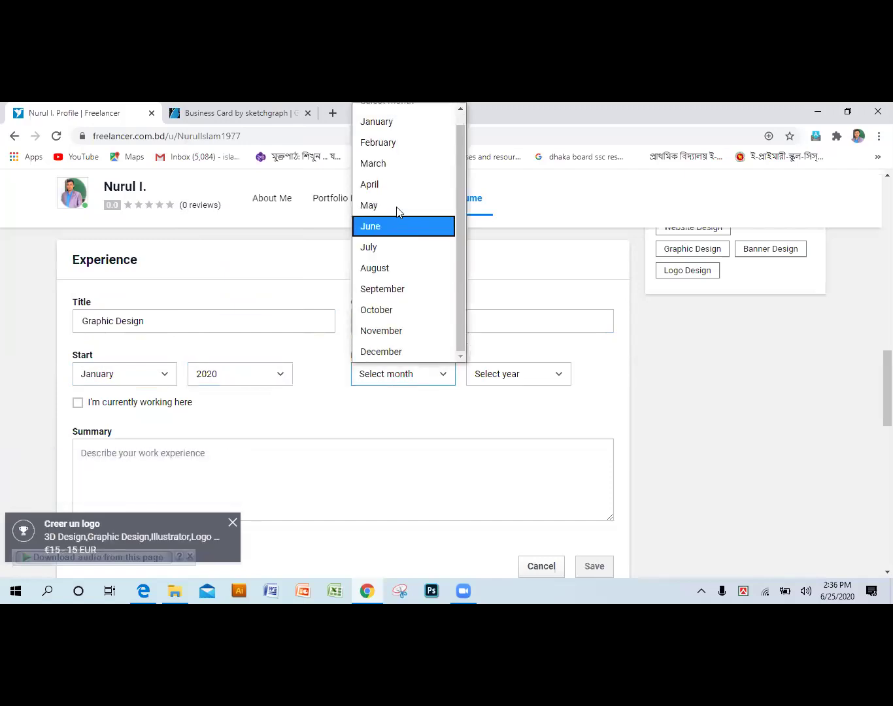
key(Return)
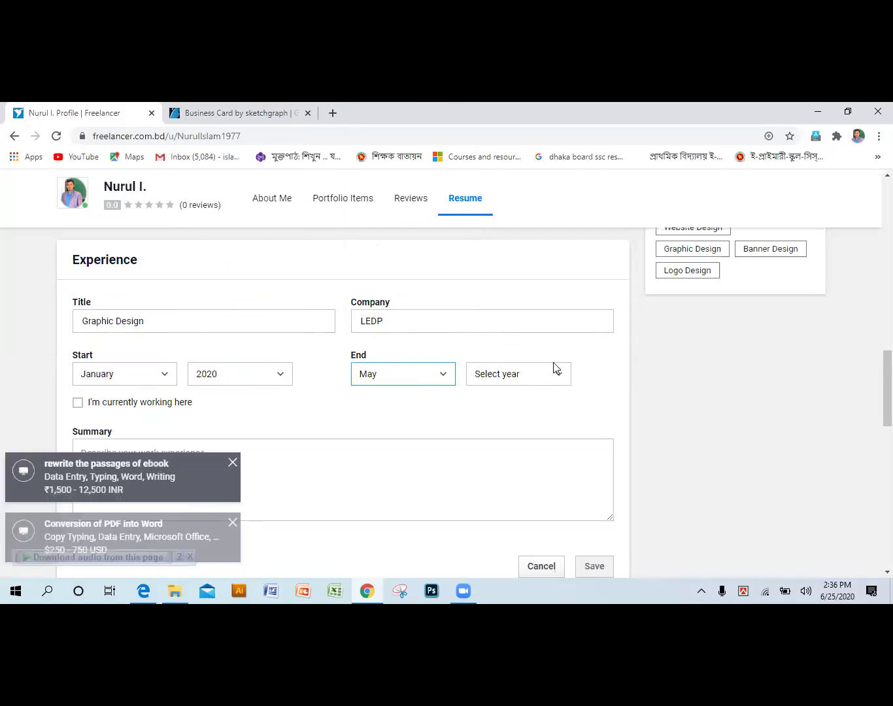
click(555, 370)
key(Up)
key(Up)
key(Up)
key(Up)
key(Up)
key(Up)
key(Up)
key(Up)
key(Up)
key(Up)
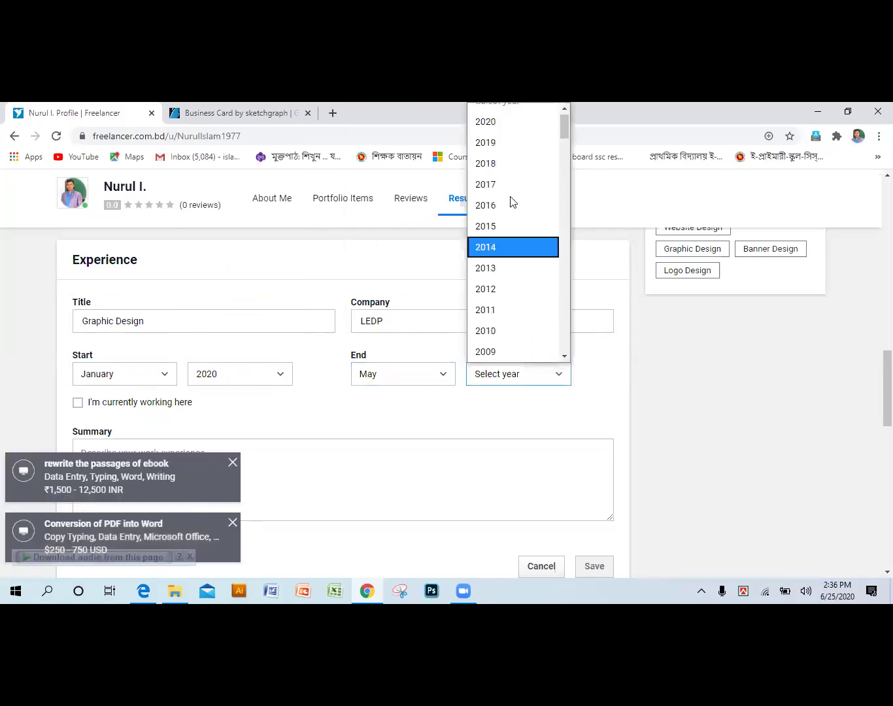
key(Return)
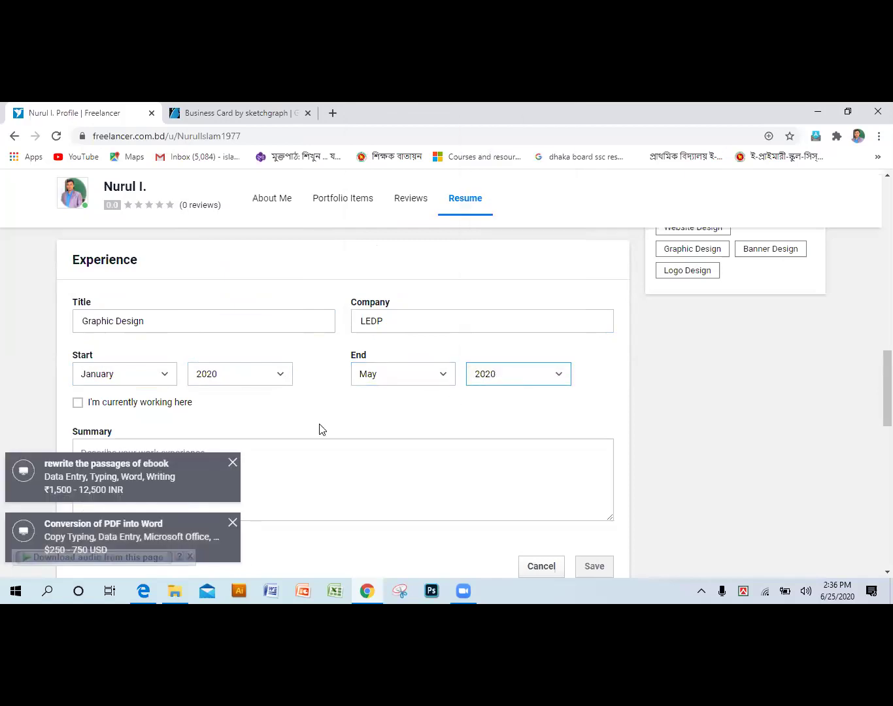
click(78, 403)
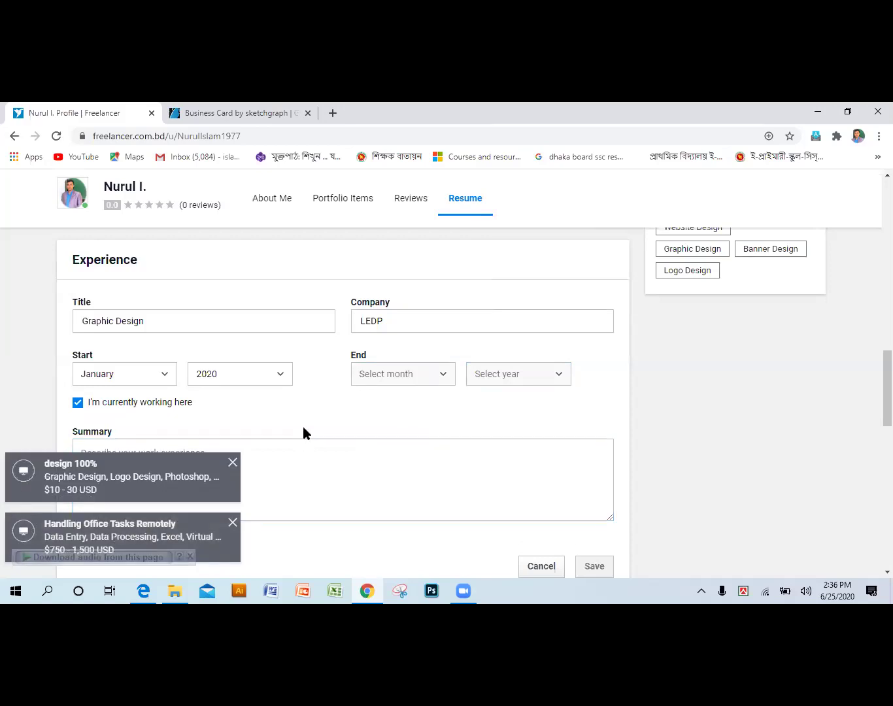
scroll(304, 426, down, 2)
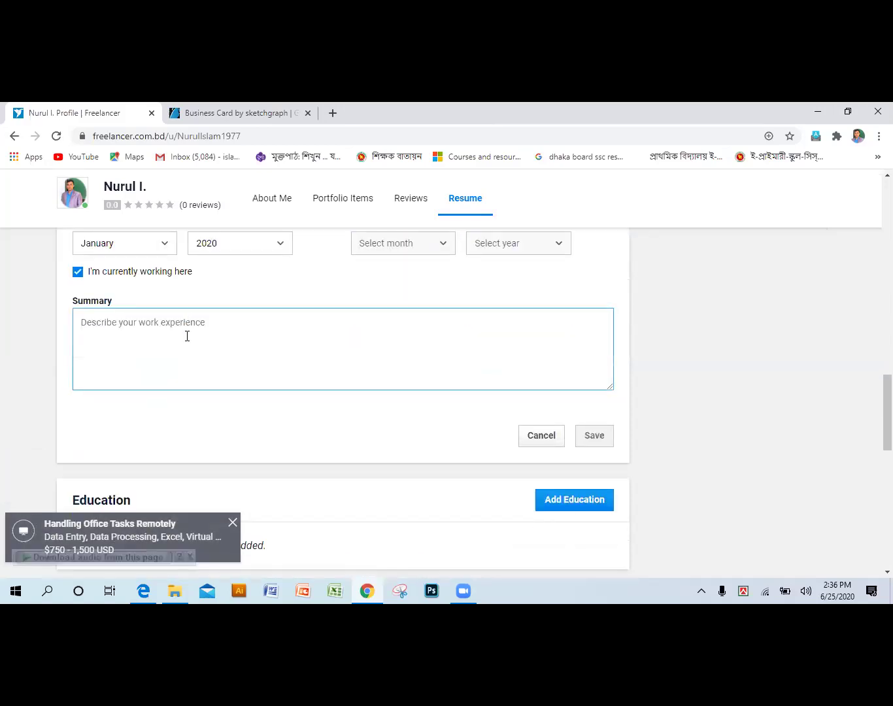
click(161, 335)
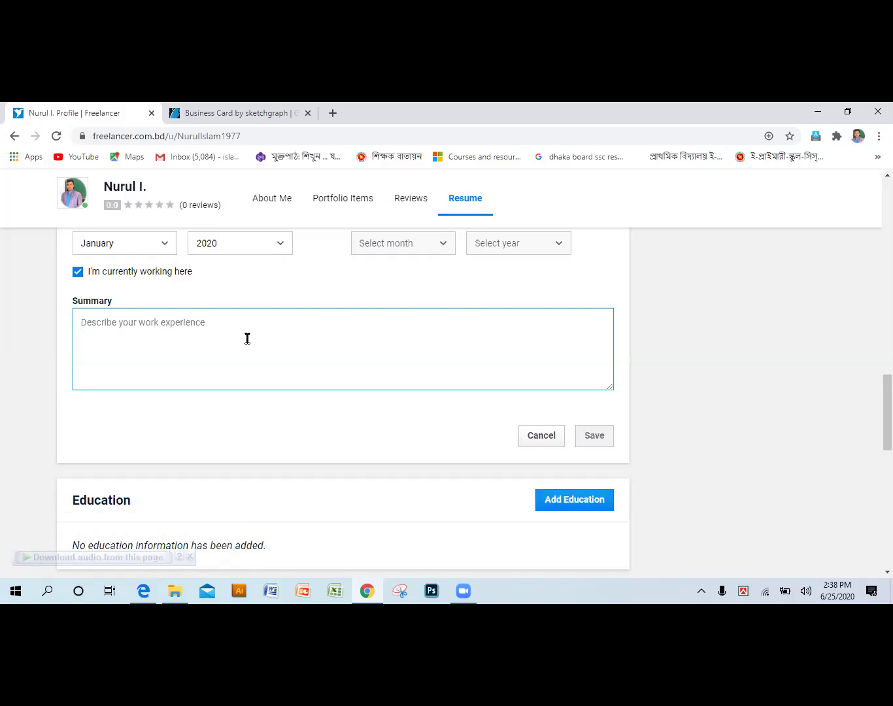
Step: Type 'I want to be a' in Summary, then erase it so the required warning shows
text(I want to be)
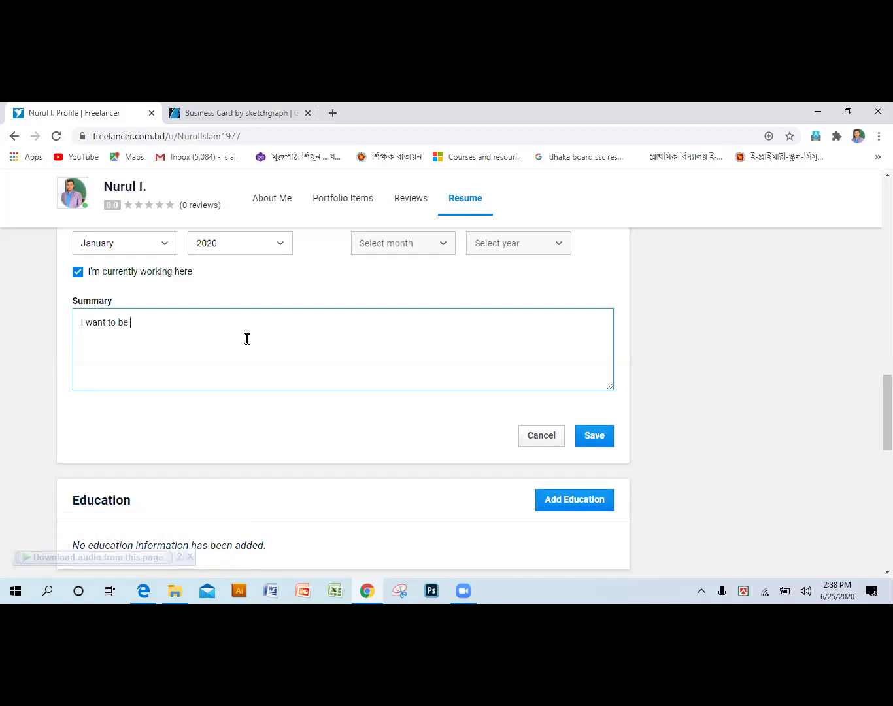
text( a)
key(BackSpace)
key(BackSpace)
key(BackSpace)
key(BackSpace)
key(BackSpace)
key(BackSpace)
key(BackSpace)
key(BackSpace)
key(BackSpace)
key(BackSpace)
key(BackSpace)
key(BackSpace)
key(BackSpace)
key(BackSpace)
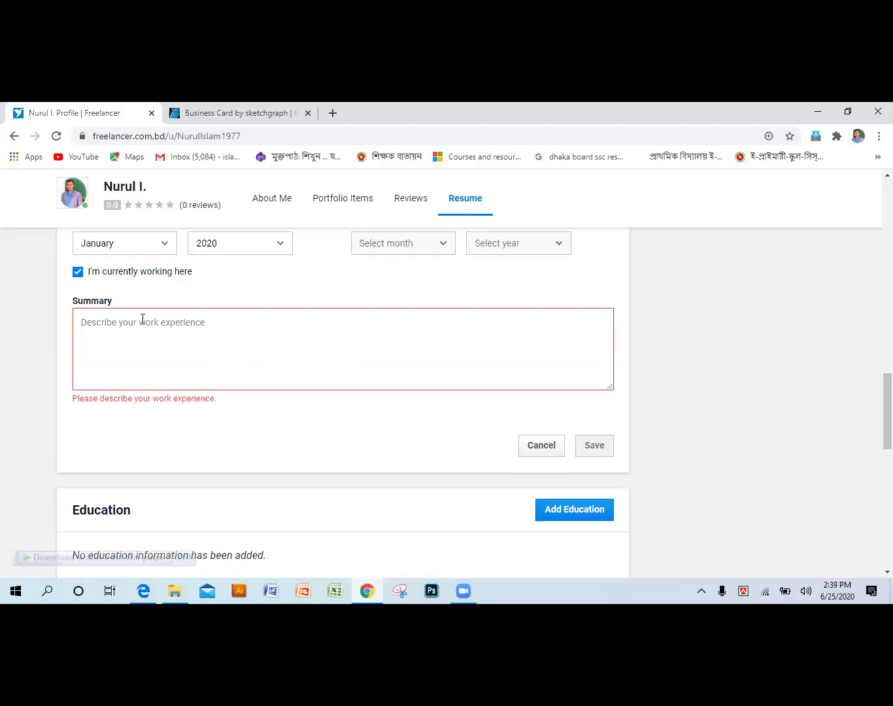
Step: Enter the summary 'I'm very pleased to work here by the grace of Almighty Allah.'
text(I)
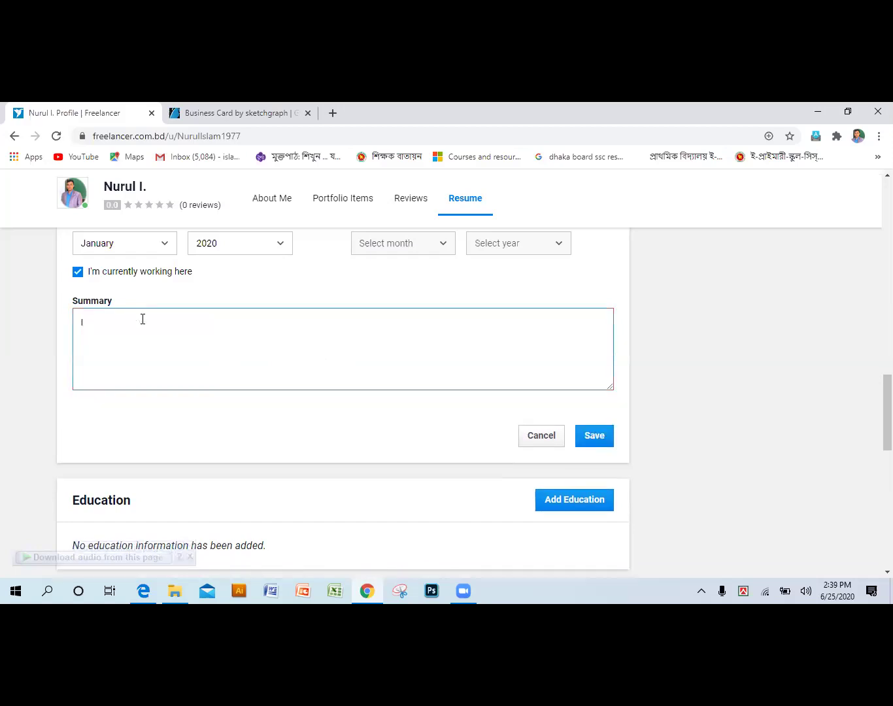
text('m very pleased to work her)
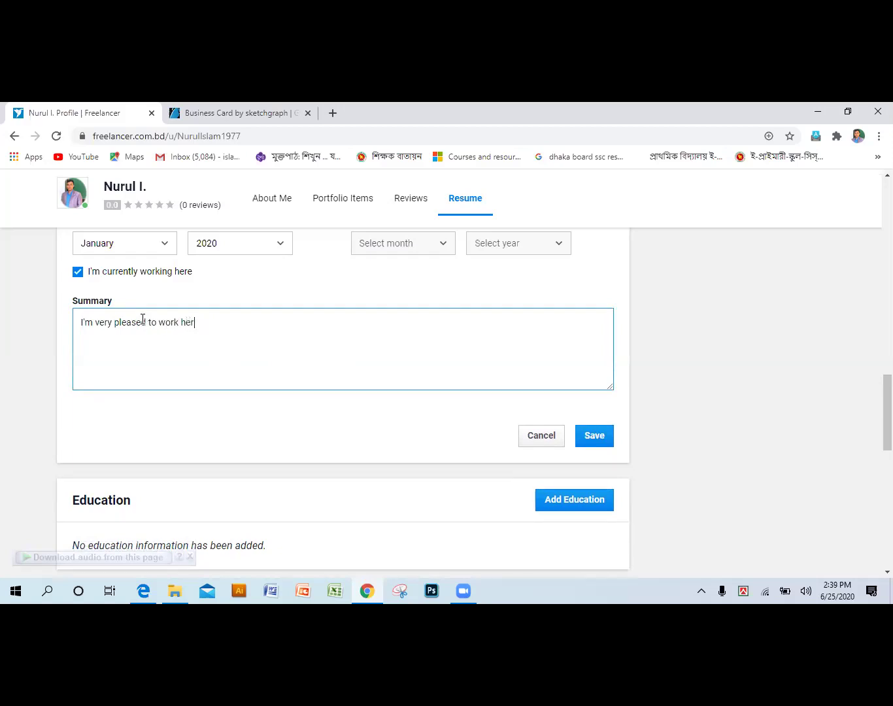
text(e by the gr)
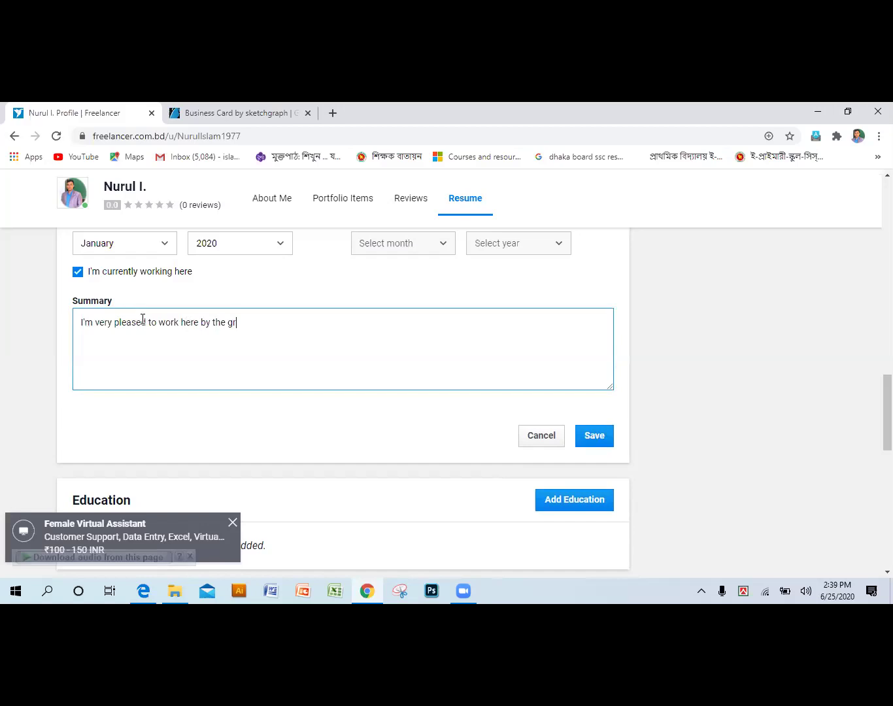
text(ace of)
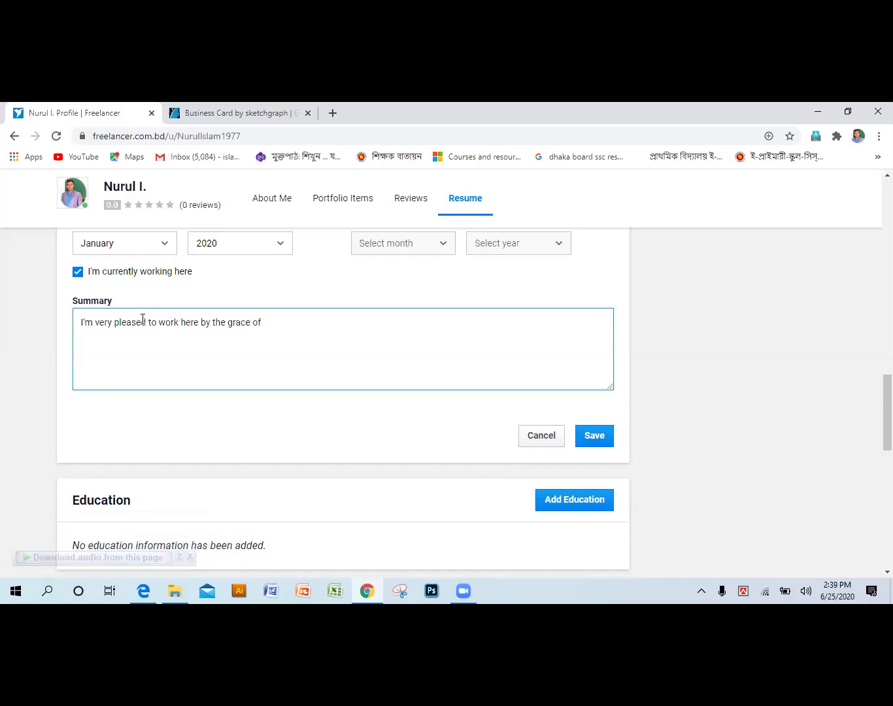
text( Almighty Allah.)
Step: Save the Graphic Design experience and scroll down to the empty Qualifications and Publications sections
scroll(400, 341, down, 2)
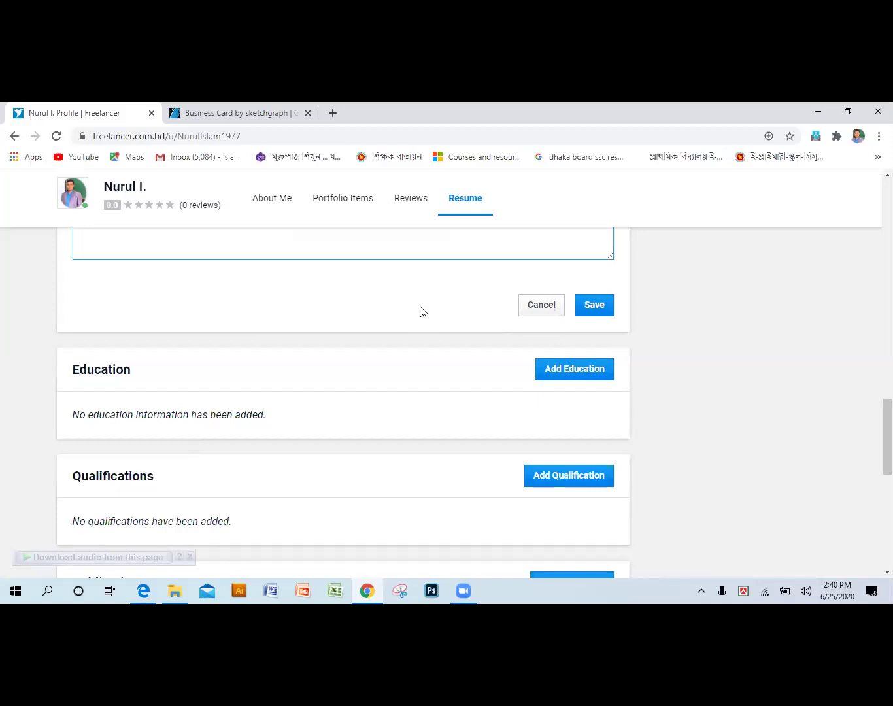
scroll(420, 312, up, 2)
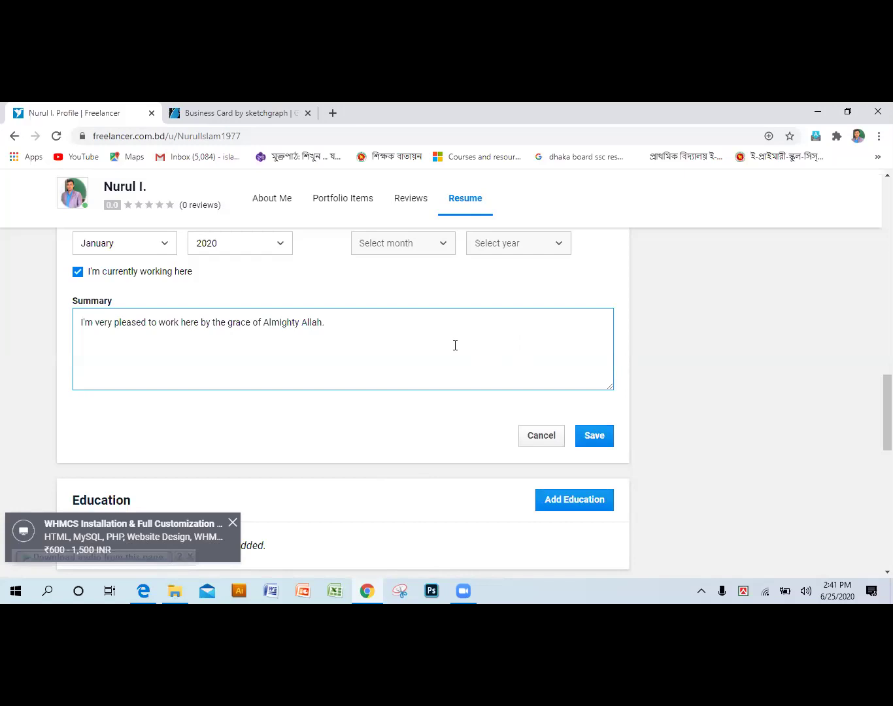
click(591, 441)
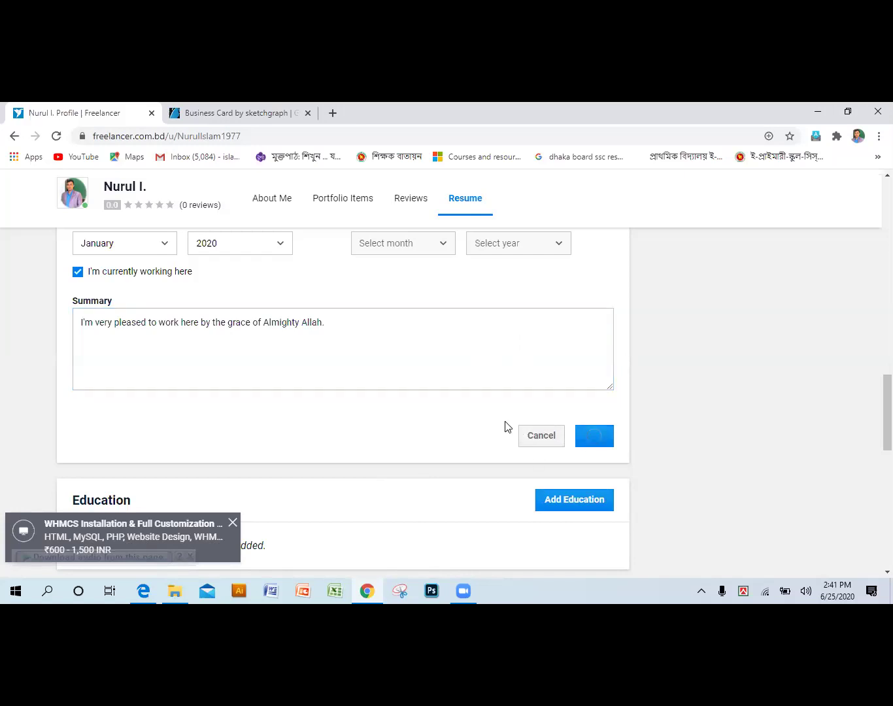
scroll(366, 370, down, 1)
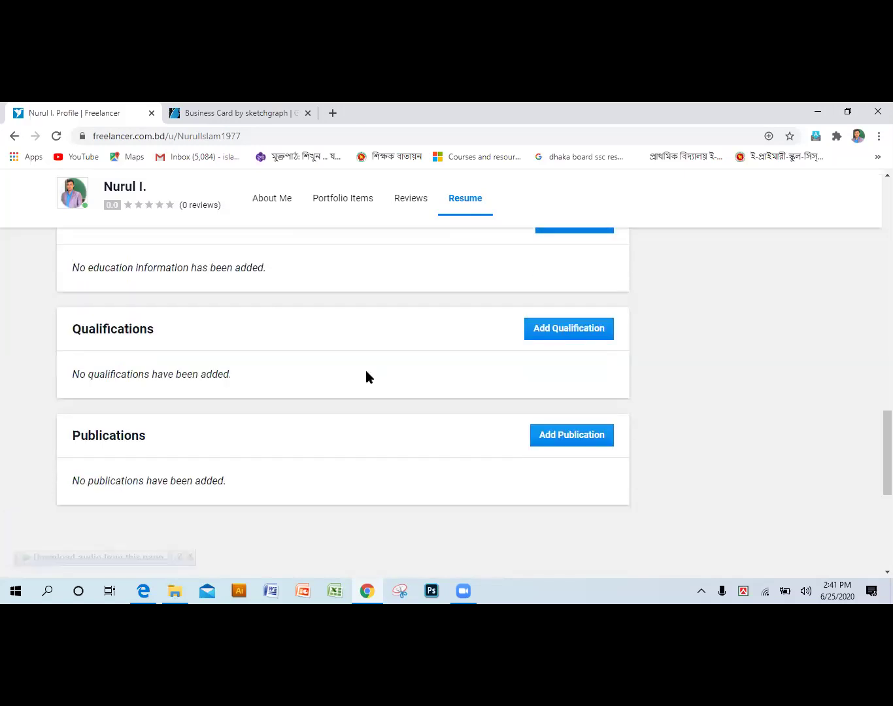
Step: Try the blank Qualifications form's certificate and summary fields, and close two job notification popups
scroll(365, 370, down, 1)
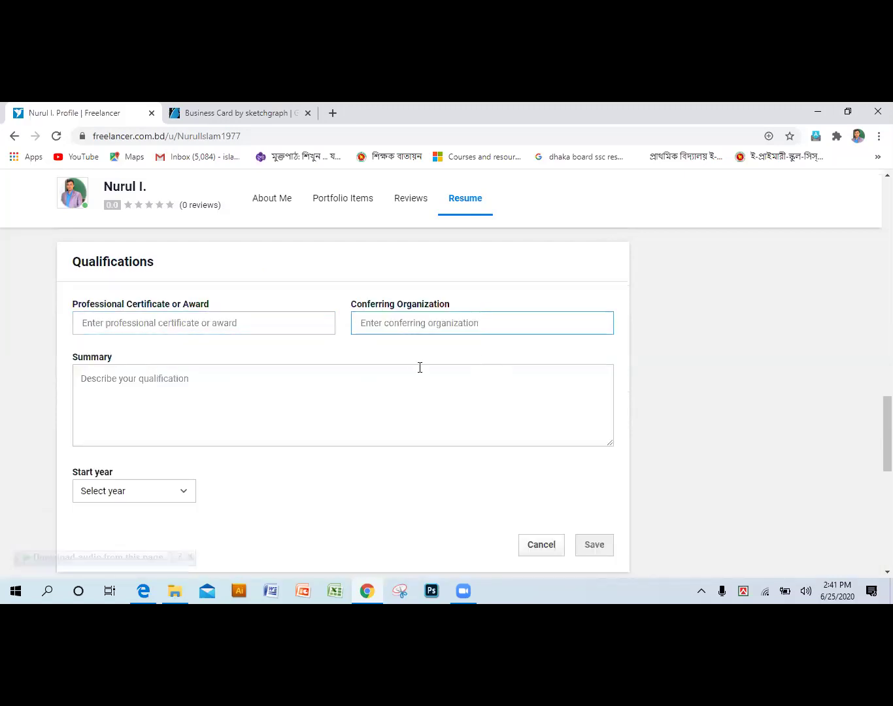
click(329, 334)
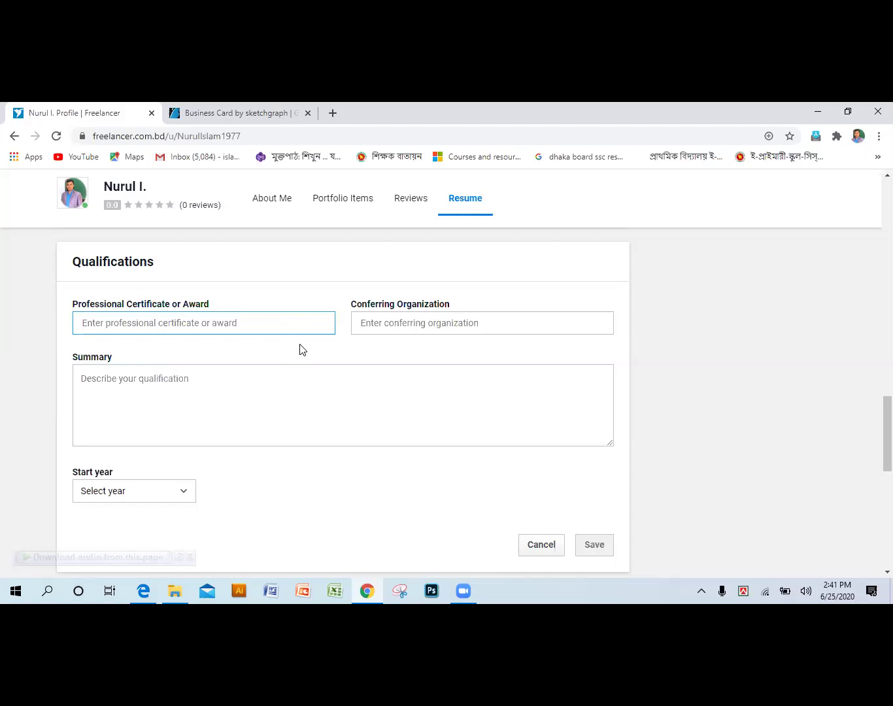
click(318, 379)
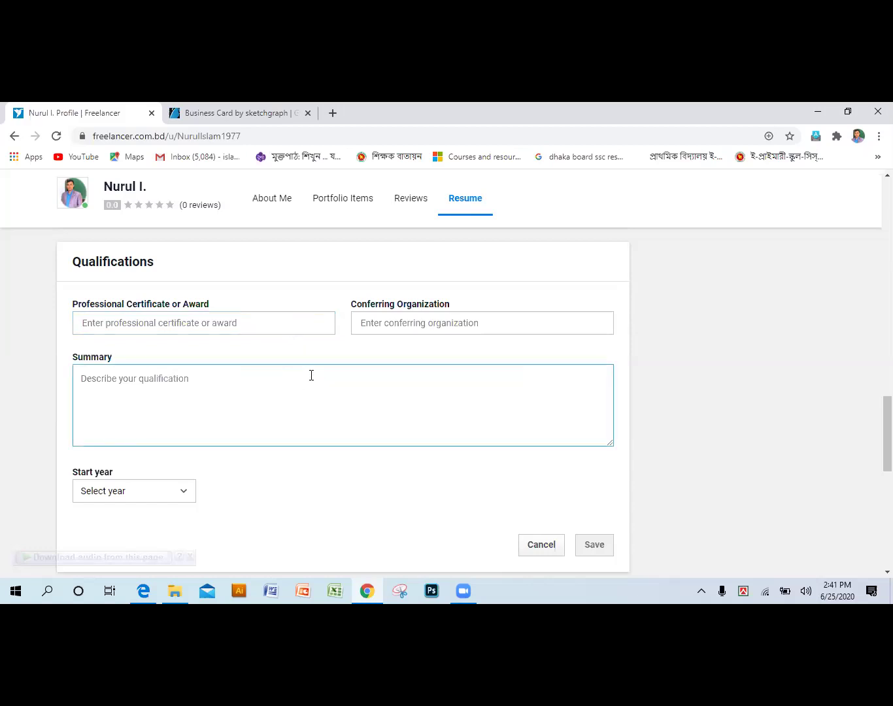
click(184, 353)
click(167, 393)
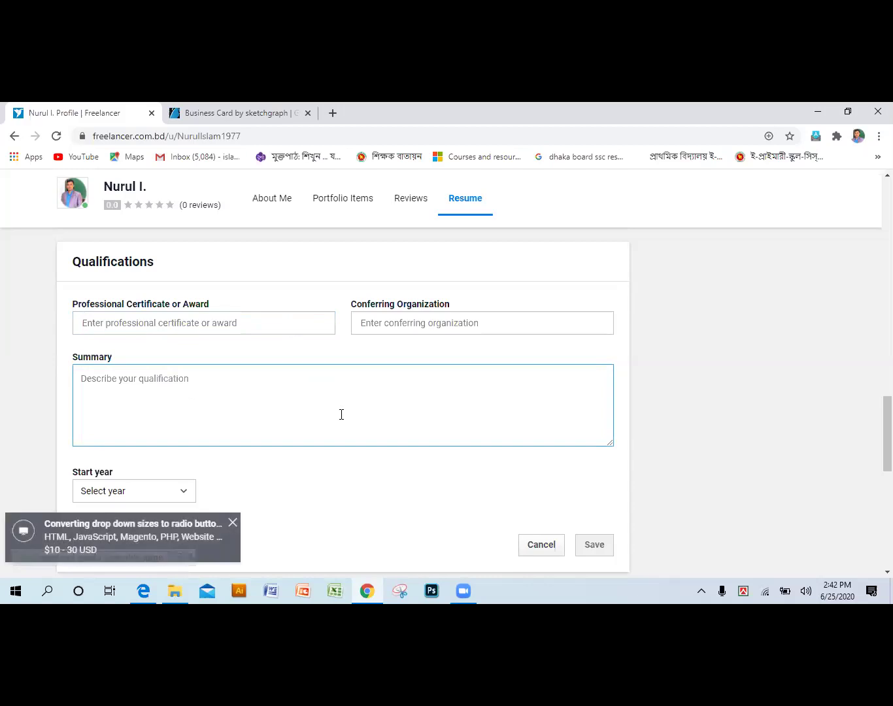
click(379, 510)
click(233, 463)
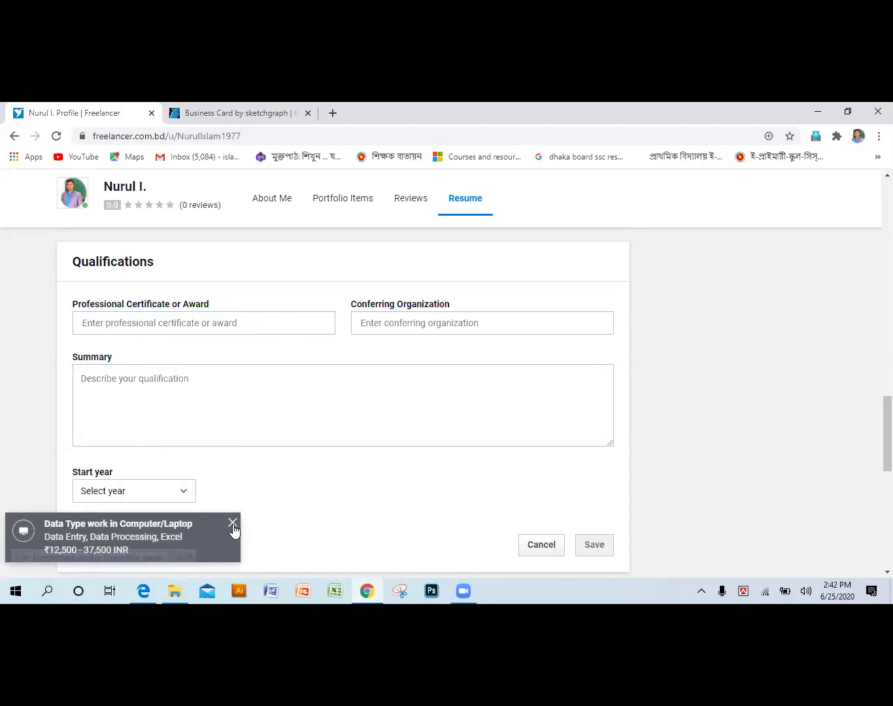
click(233, 525)
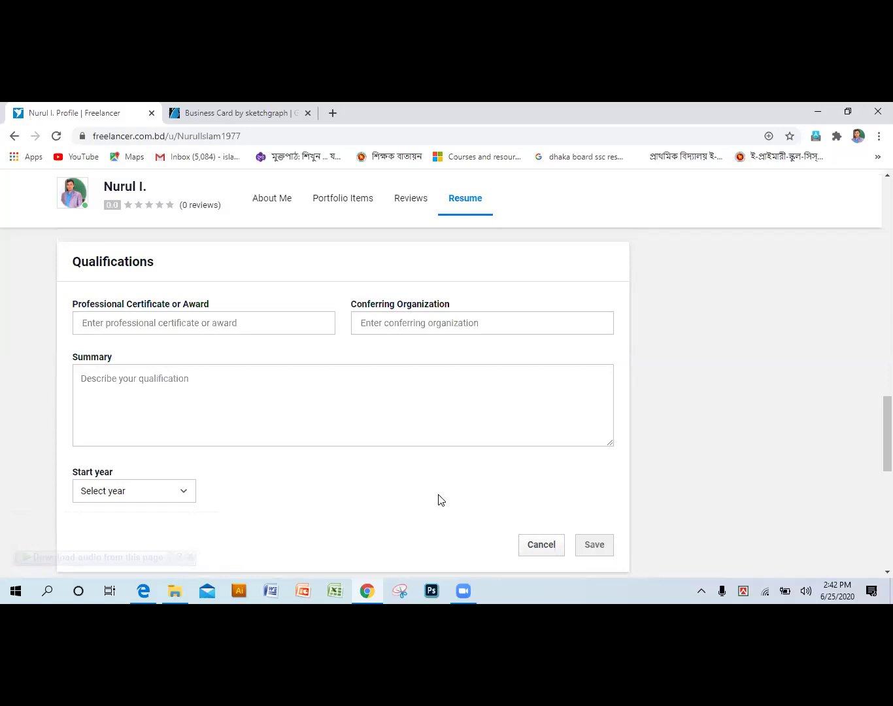
Step: Focus the certificate and conferring organization fields, triggering the required-certificate warning while everything stays empty
click(311, 329)
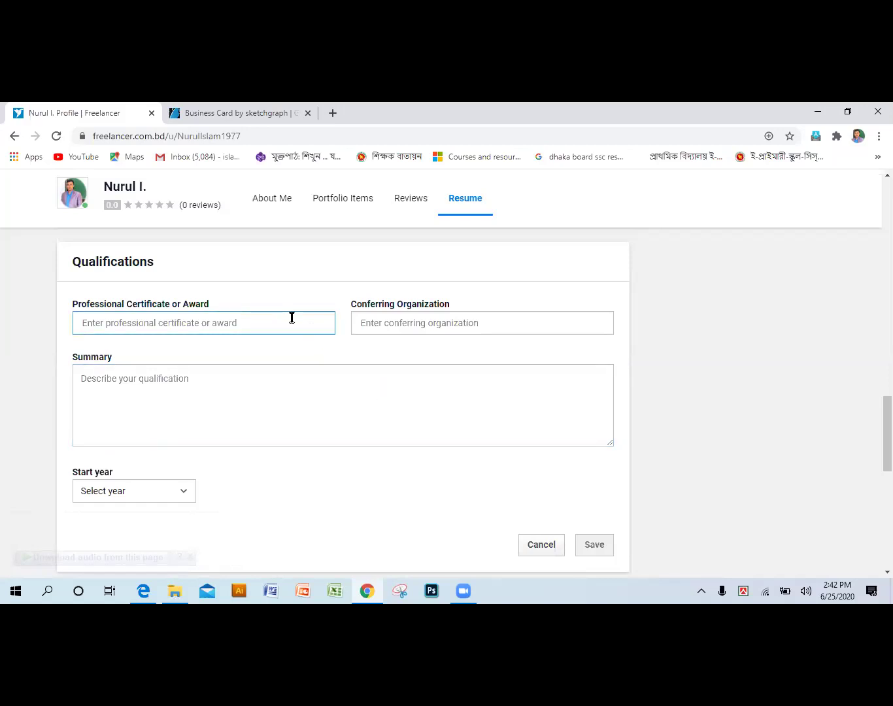
click(409, 323)
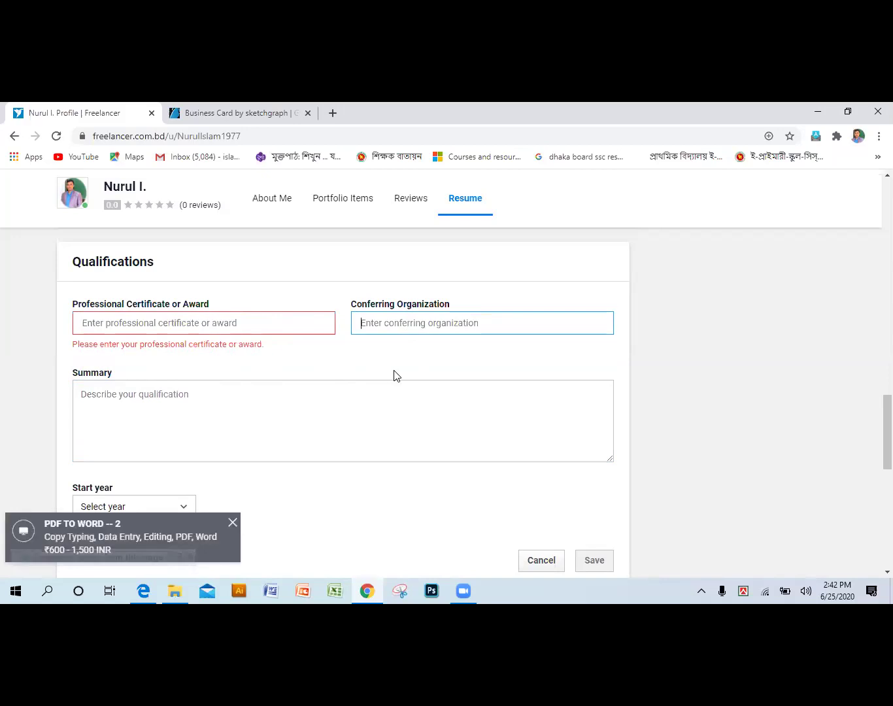
scroll(395, 375, down, 3)
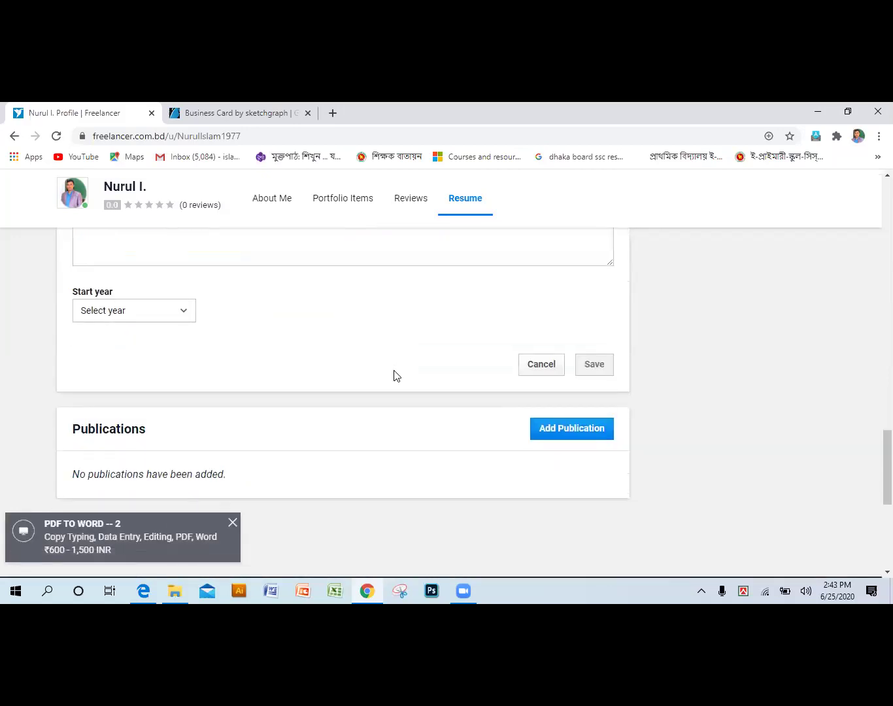
scroll(394, 375, down, 1)
scroll(394, 375, up, 2)
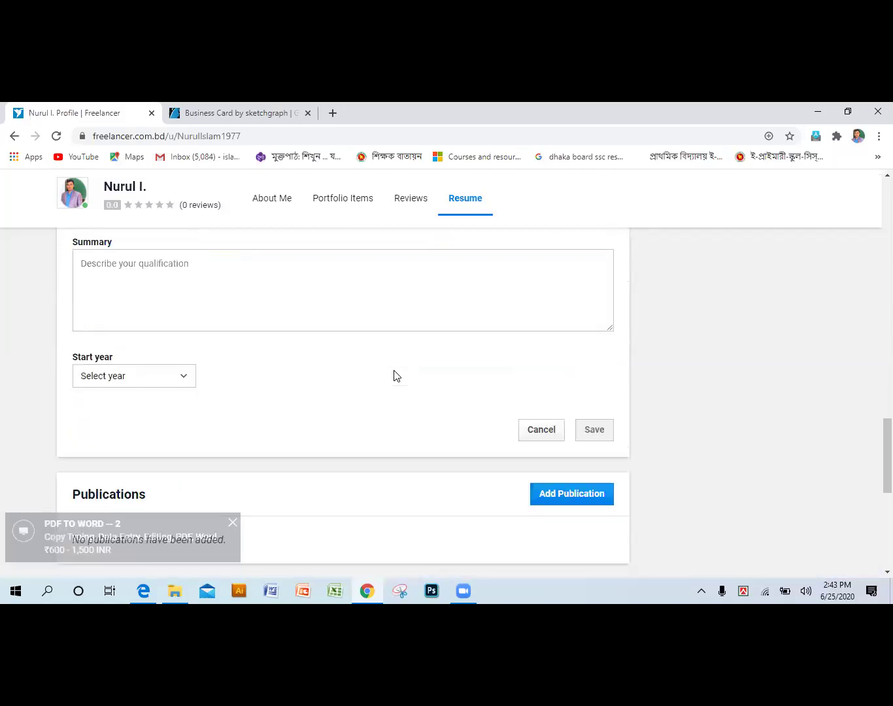
scroll(397, 376, up, 2)
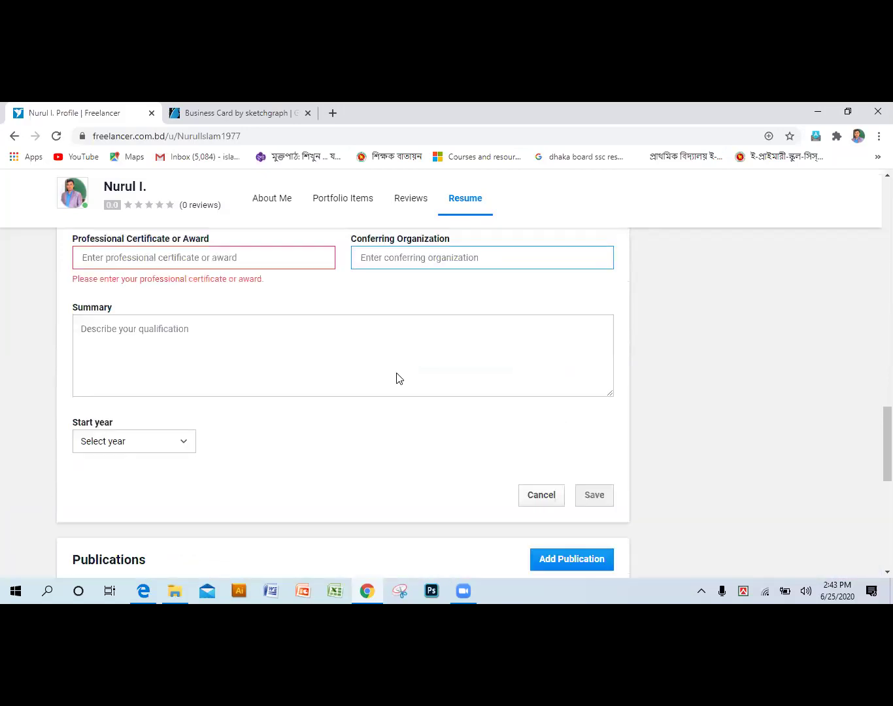
key(shift+Tab)
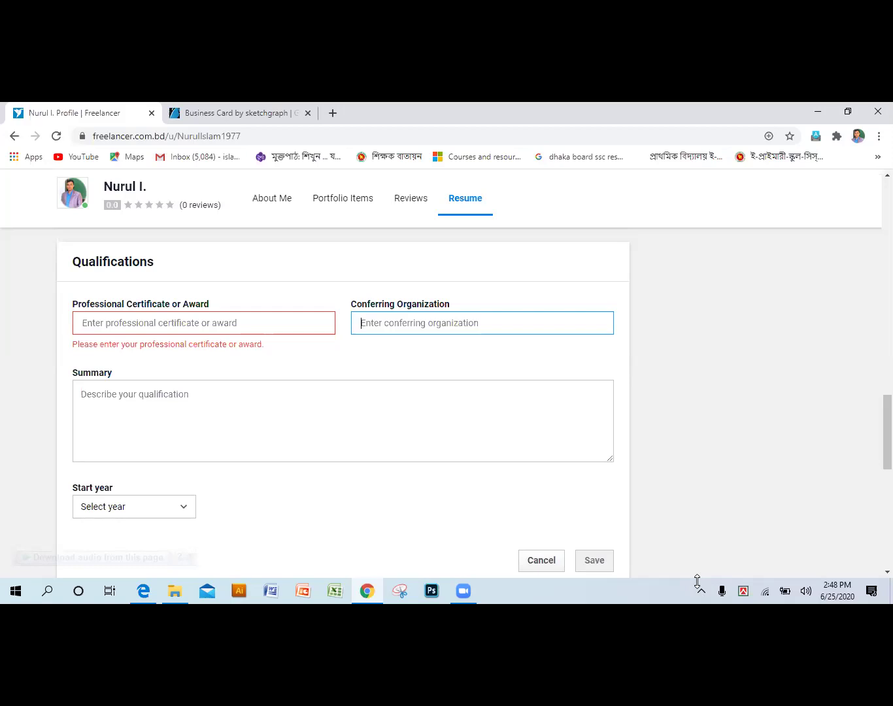
Step: Raise the system volume to 57 and then 83 from the taskbar volume control
click(792, 575)
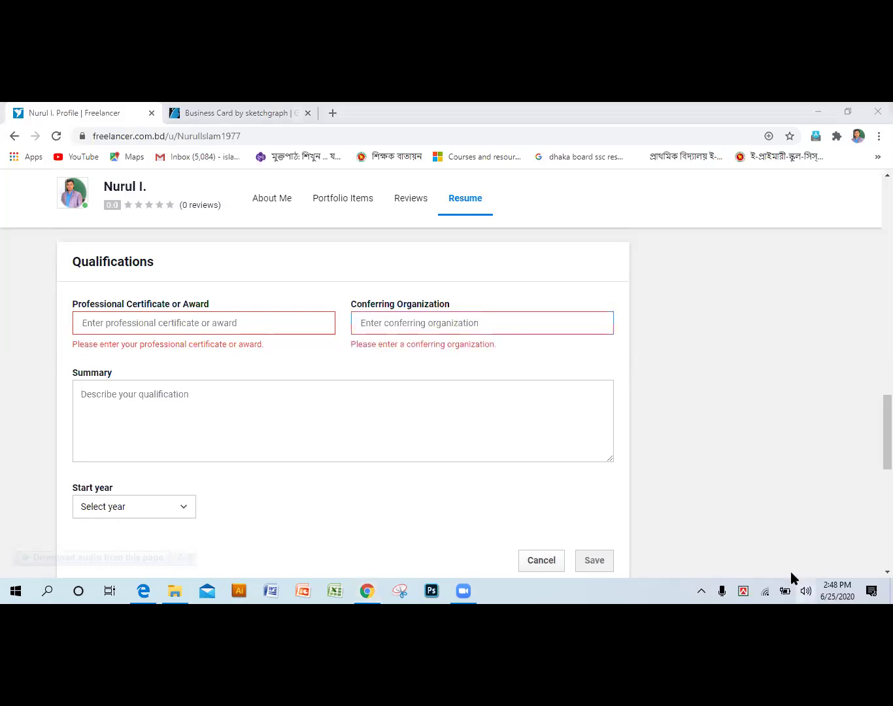
click(805, 591)
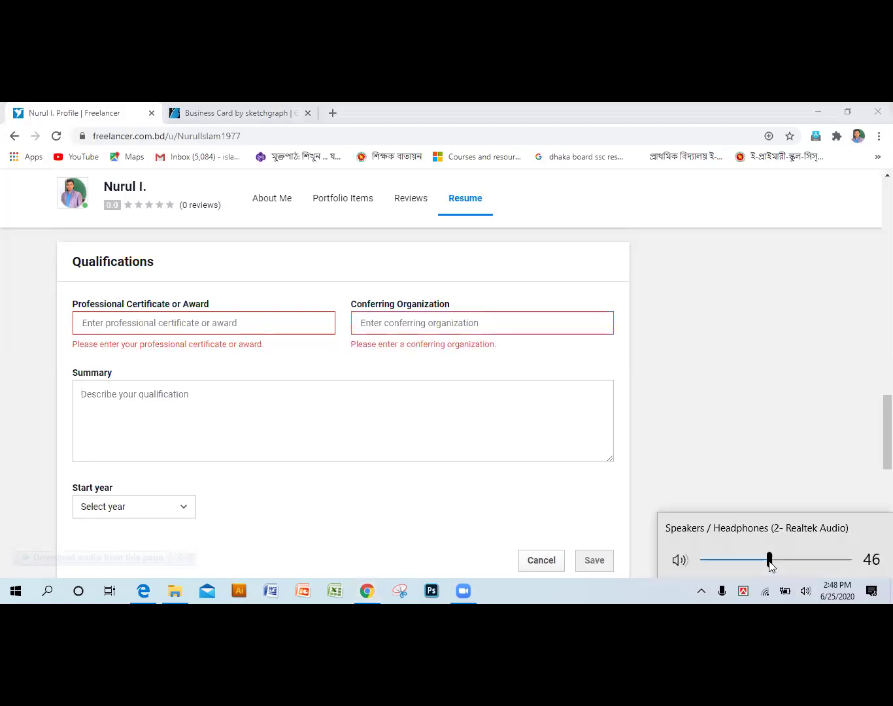
click(609, 599)
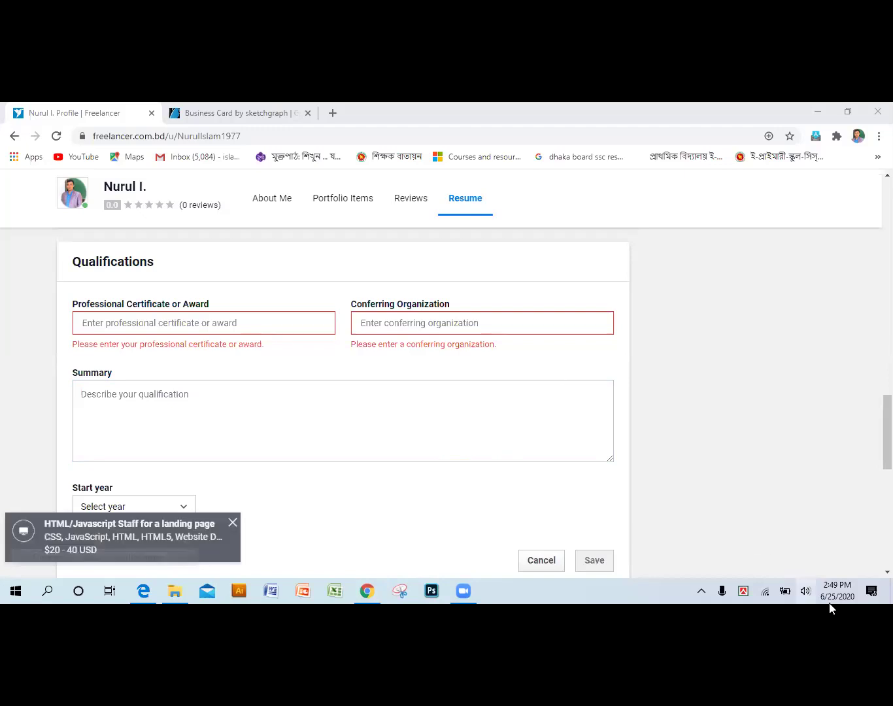
click(804, 591)
click(788, 561)
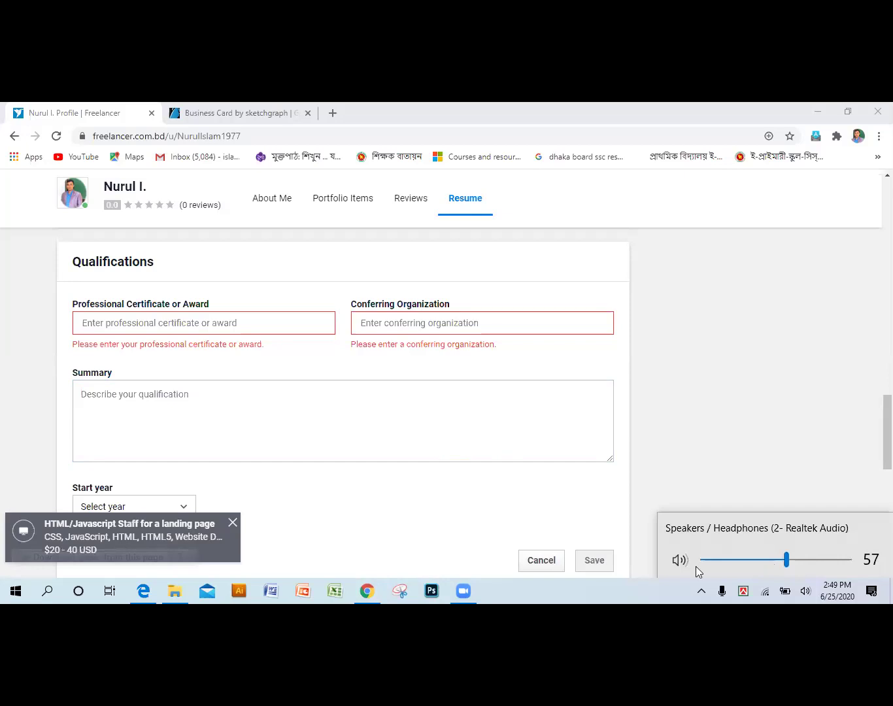
click(592, 590)
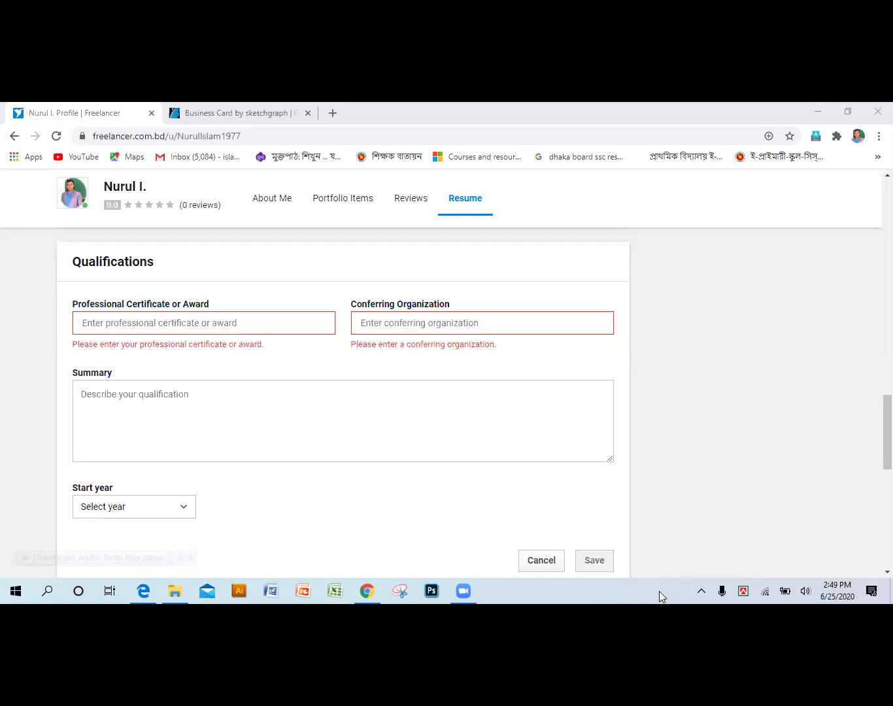
click(805, 591)
drag(814, 565, 827, 562)
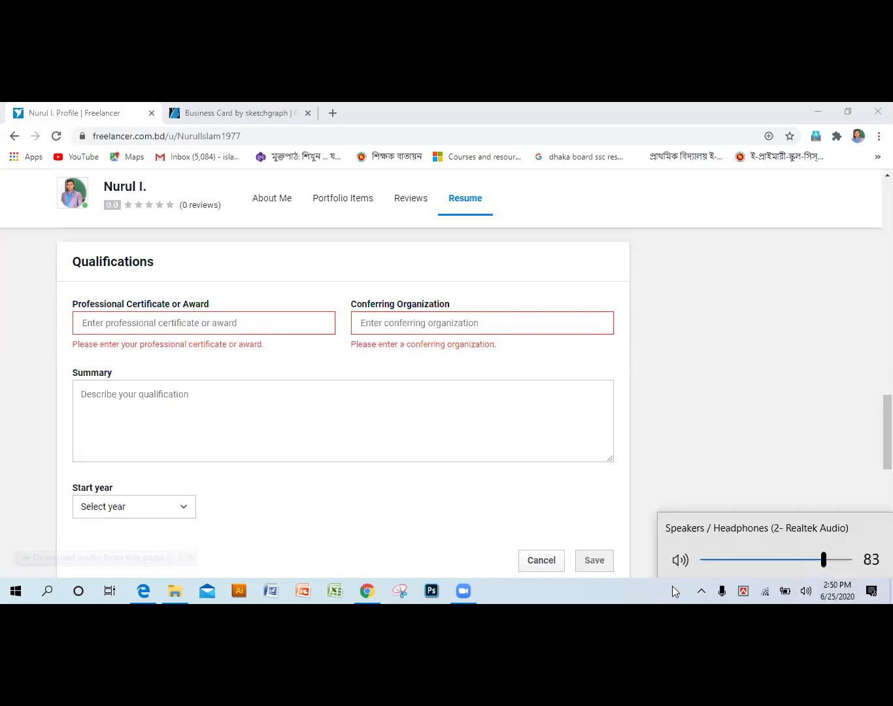
click(656, 582)
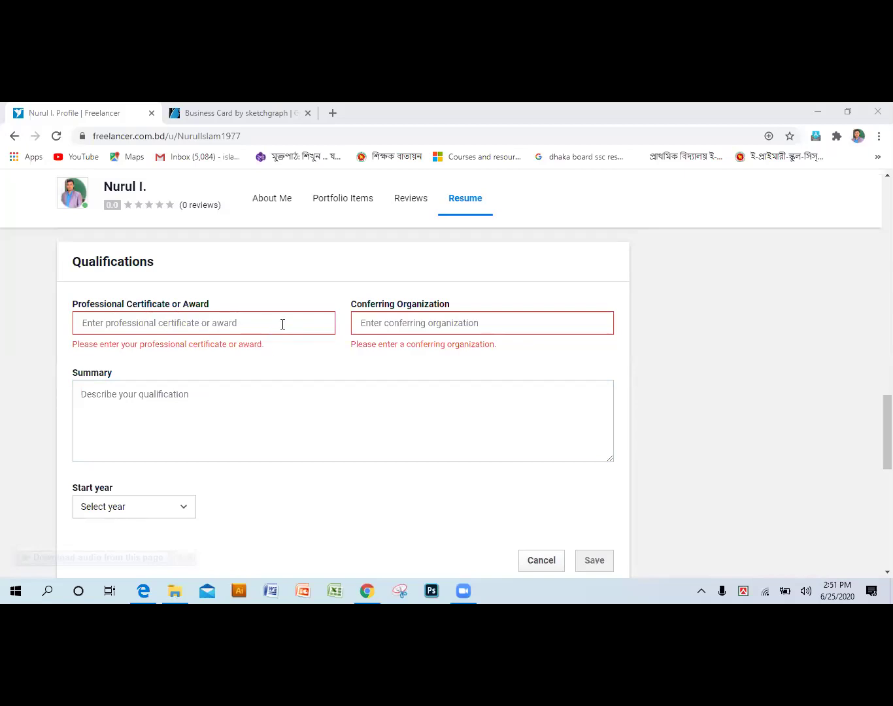
Step: Enter 'Business Card Granding' as the certificate and correct Granding to Branding via spelling suggestions
click(282, 325)
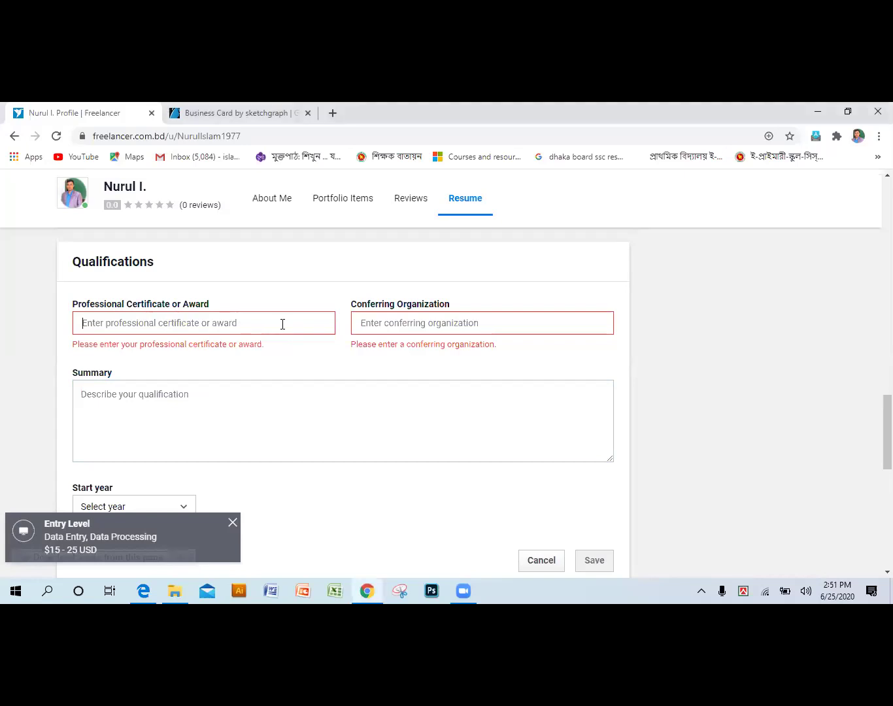
text(Bu)
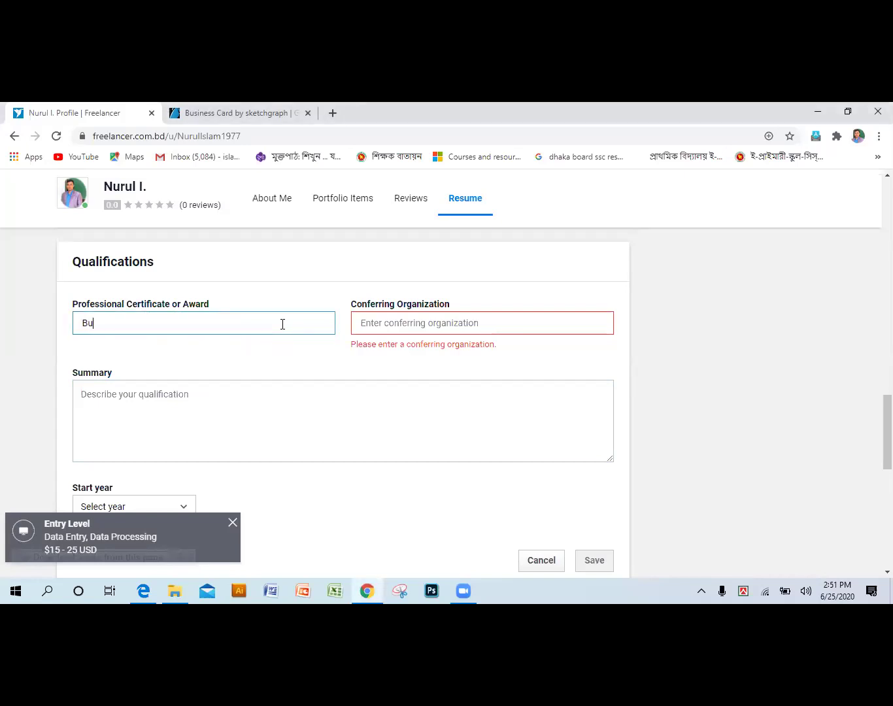
text(siness)
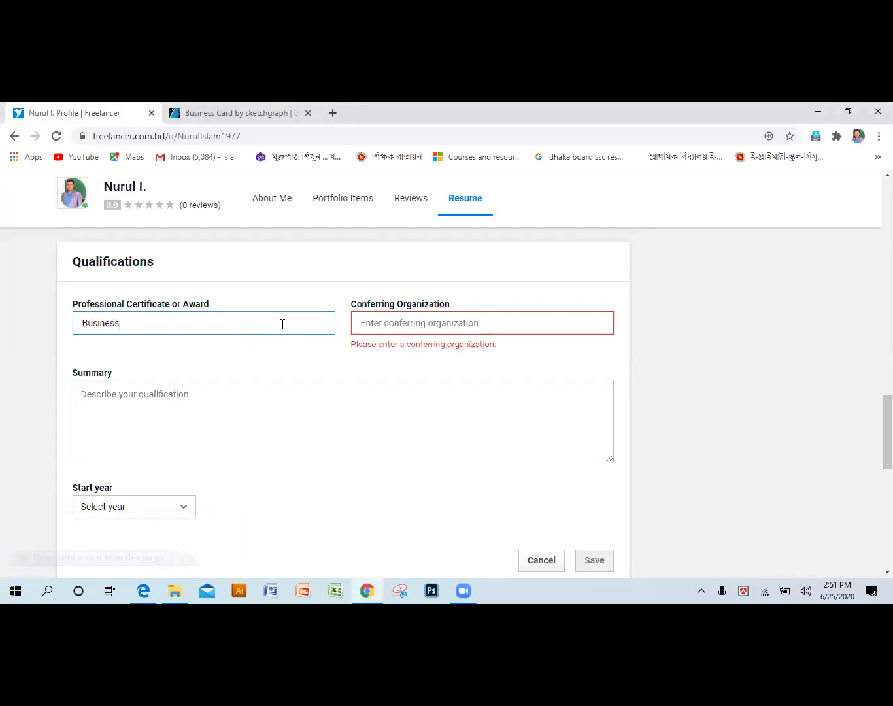
text( Card)
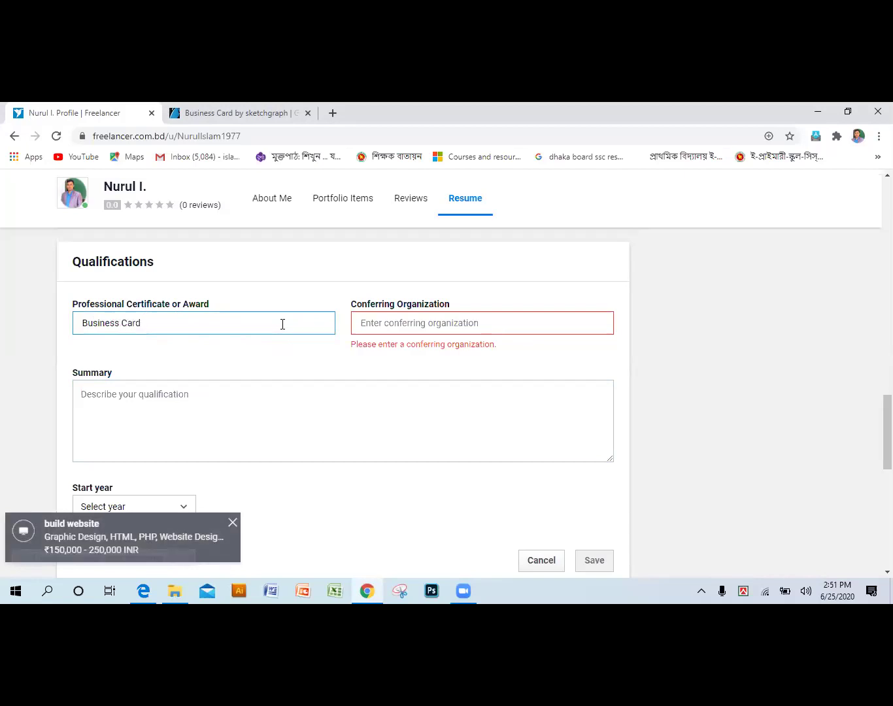
text( G)
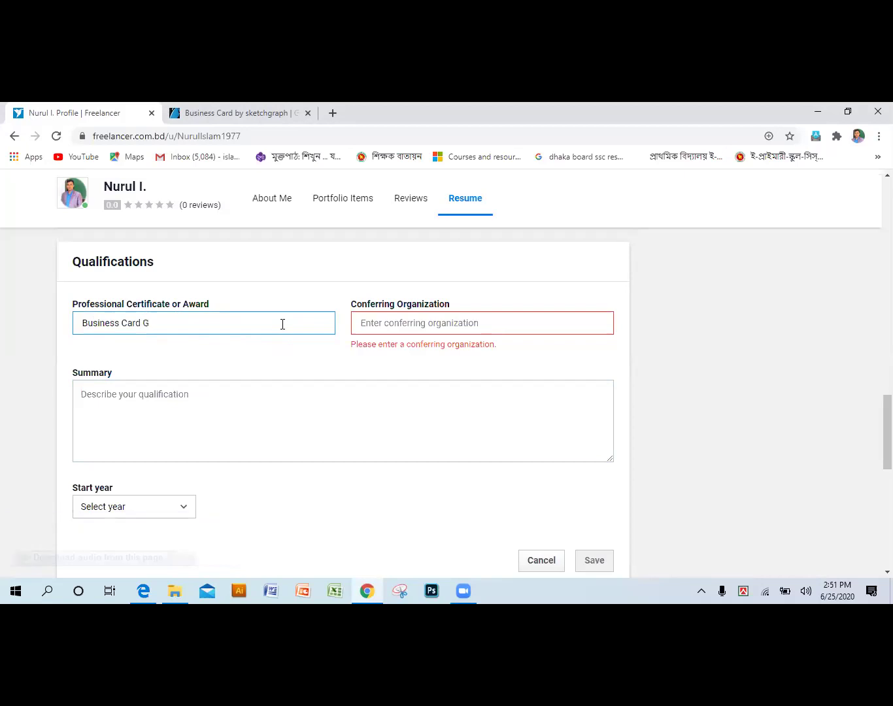
text(randing)
right_click(170, 325)
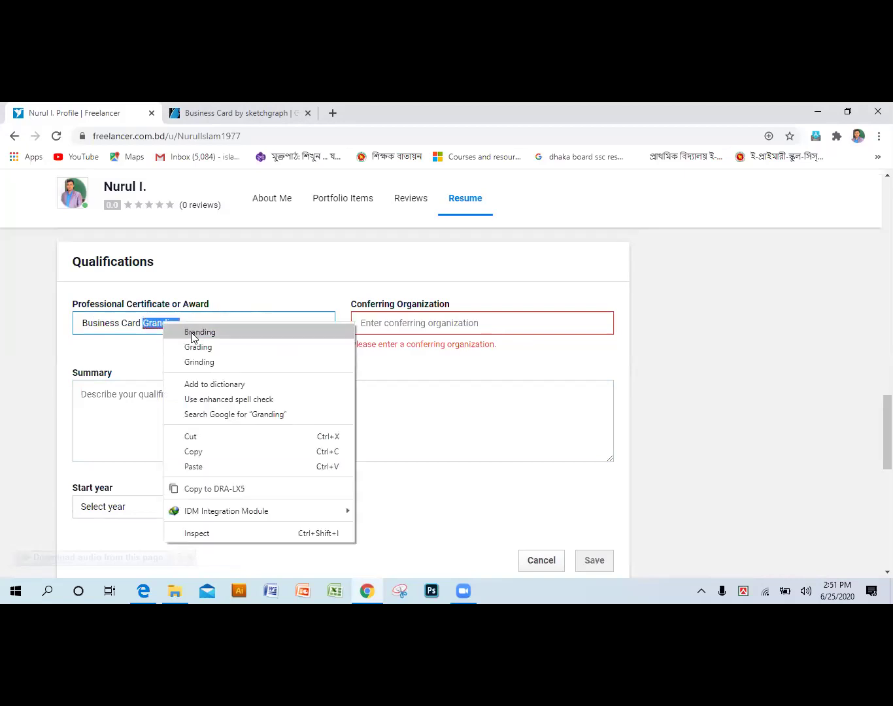
click(200, 332)
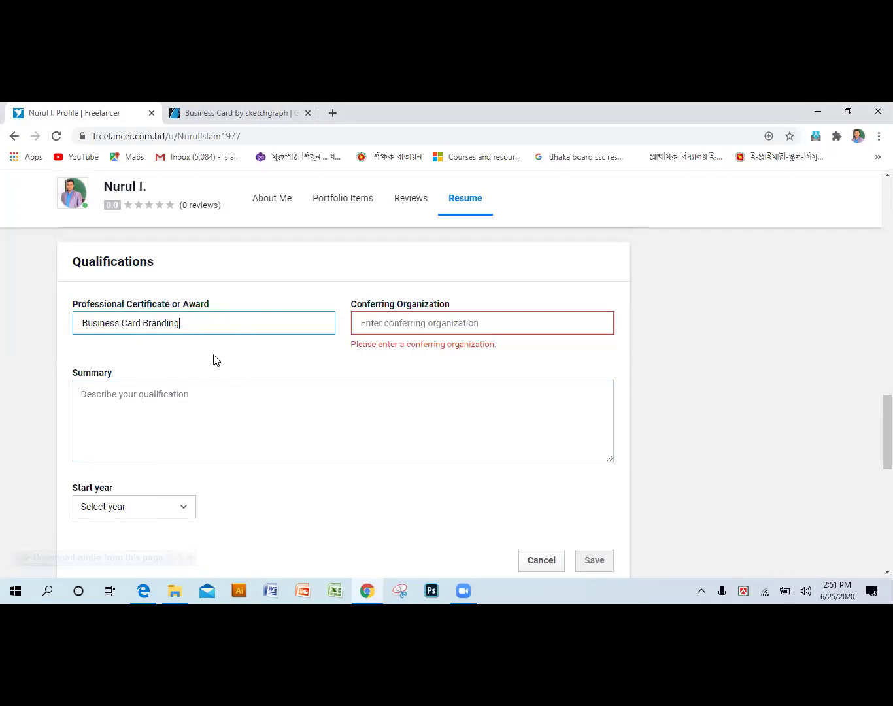
Step: Delete 'Business Card' so the professional certificate reads just 'Branding'
click(379, 323)
click(138, 325)
drag(138, 325, 77, 329)
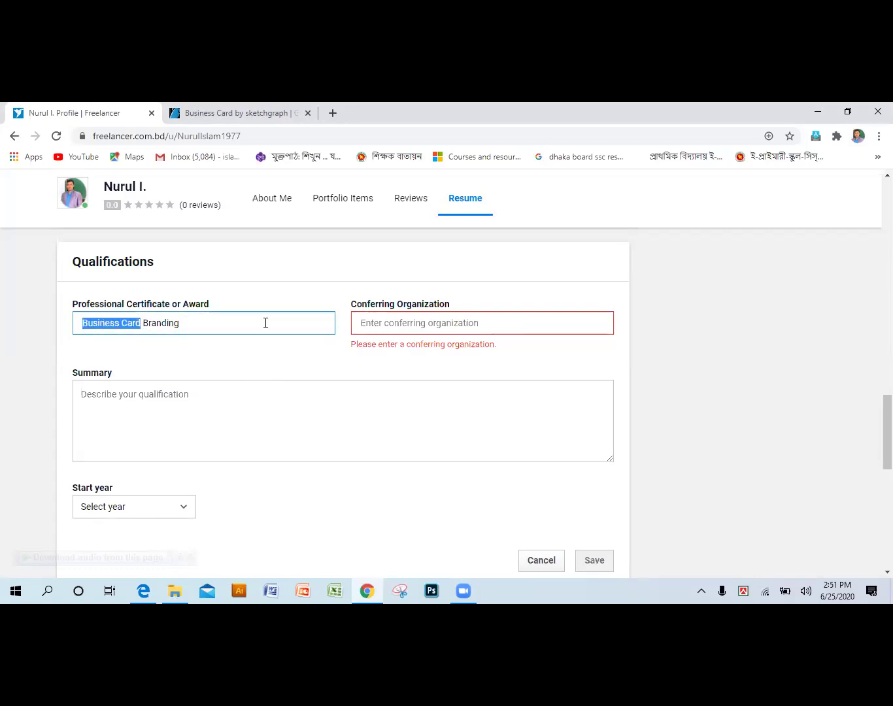
key(BackSpace)
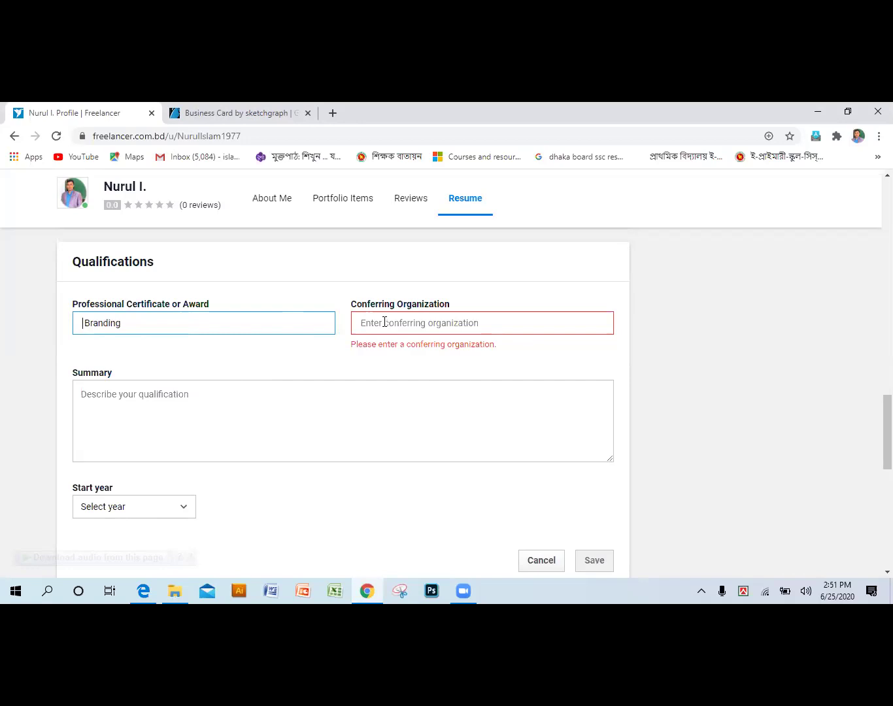
click(365, 323)
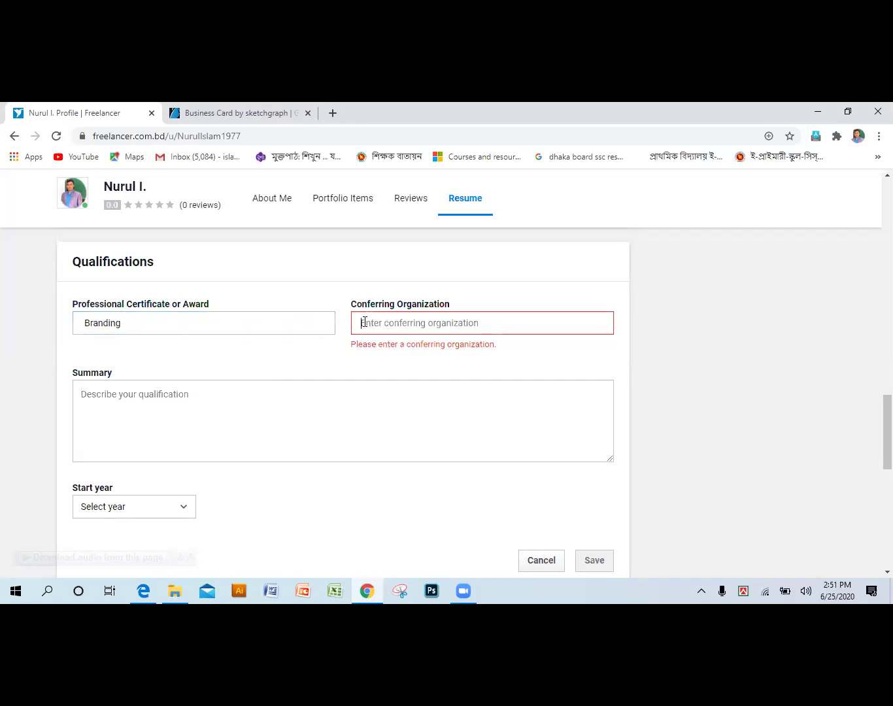
click(82, 326)
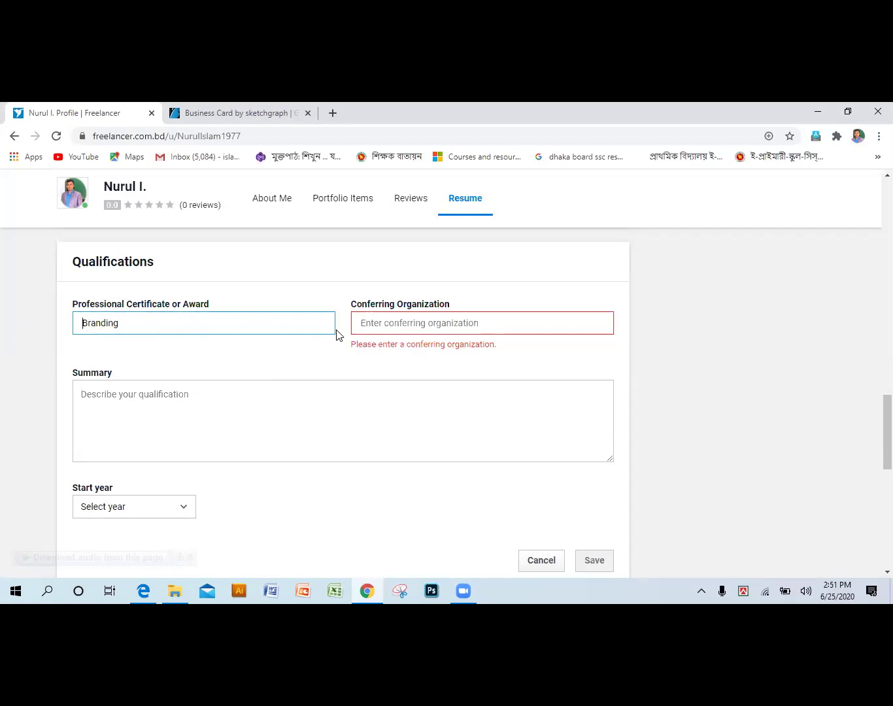
click(383, 327)
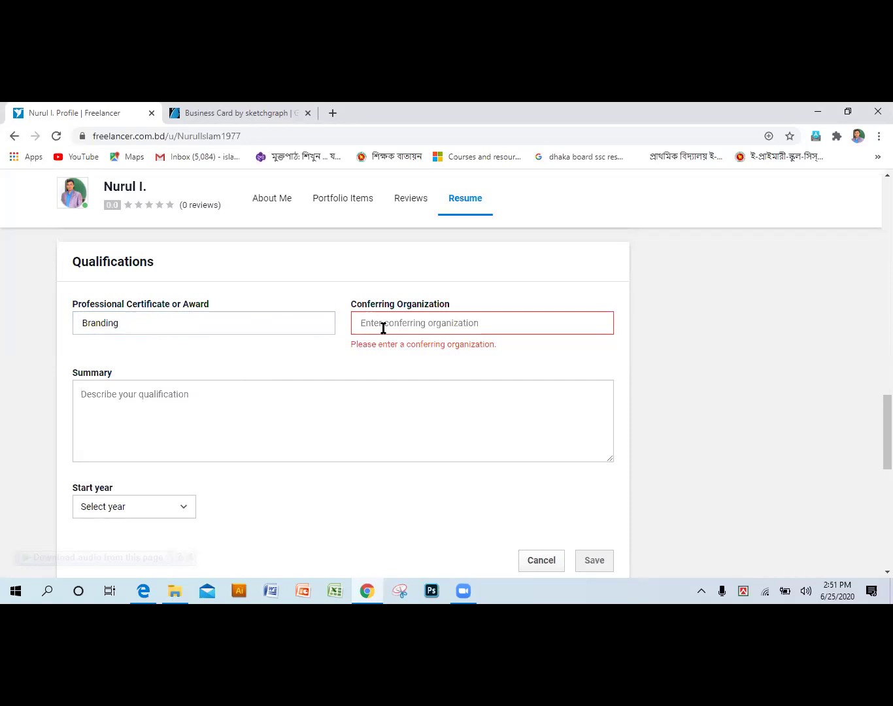
Step: Type 'Lynda' as the conferring organization, fixing typos along the way
text(M)
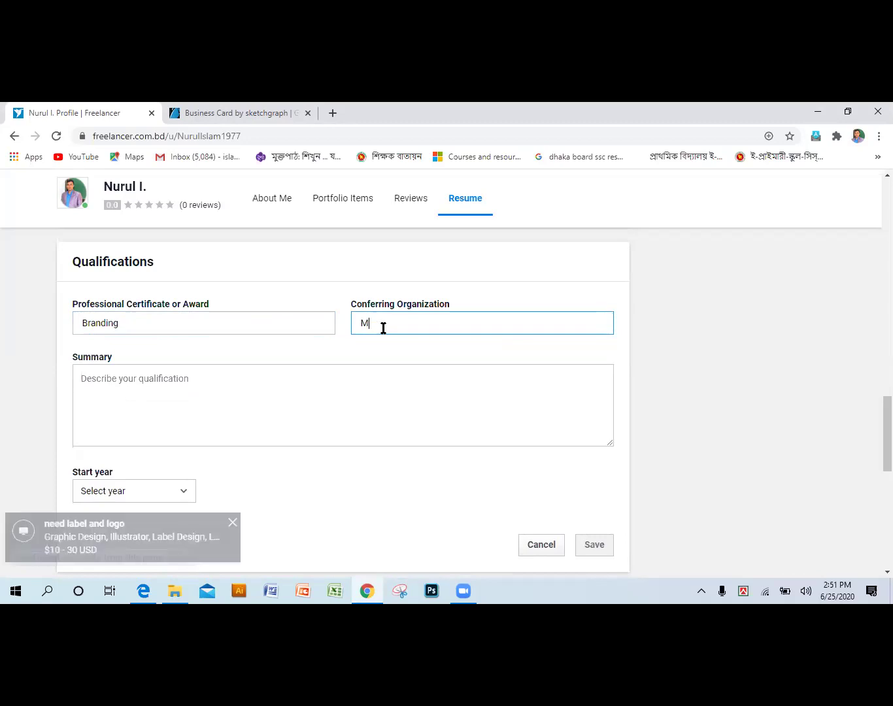
key(BackSpace)
text(L)
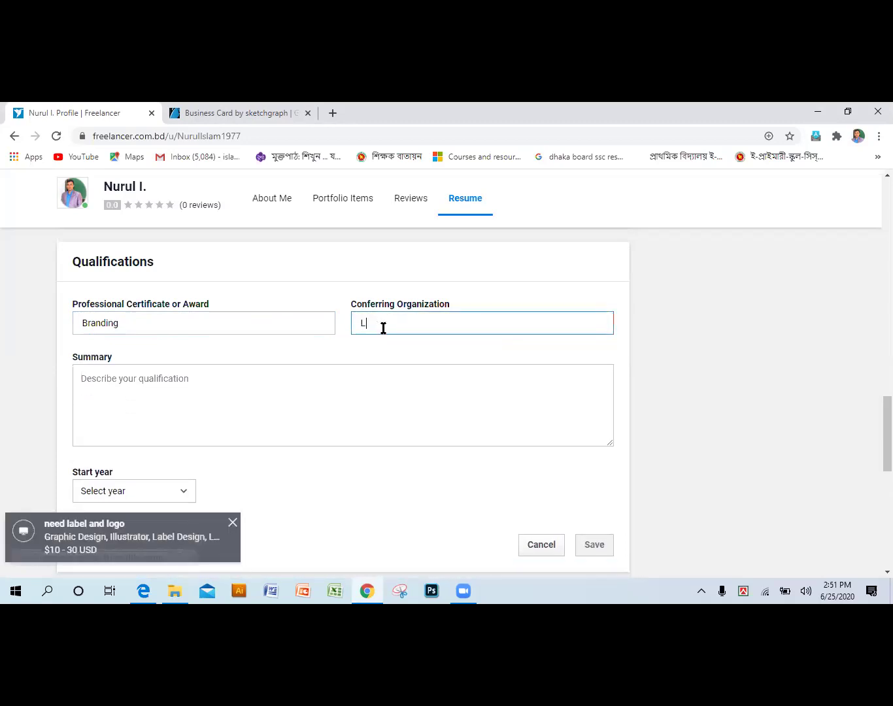
text(ya)
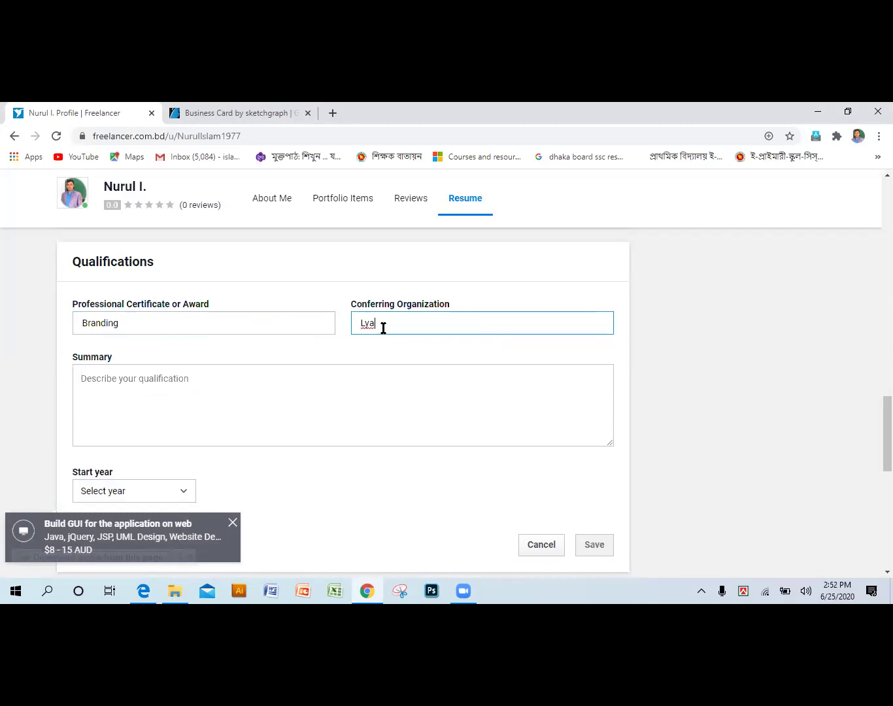
key(BackSpace)
text(md)
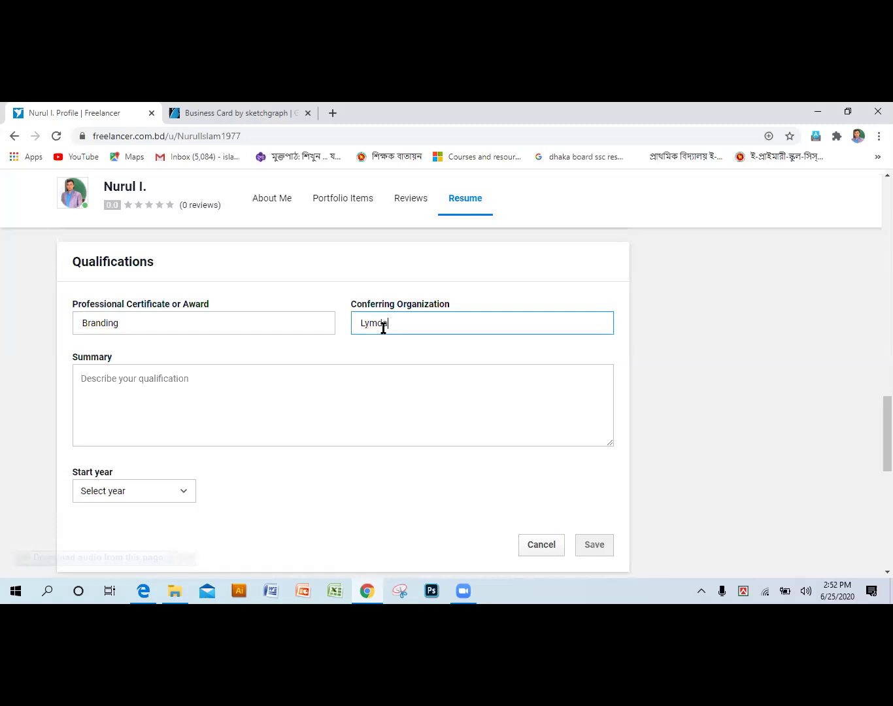
key(BackSpace)
key(BackSpace)
key(BackSpace)
text(ynda)
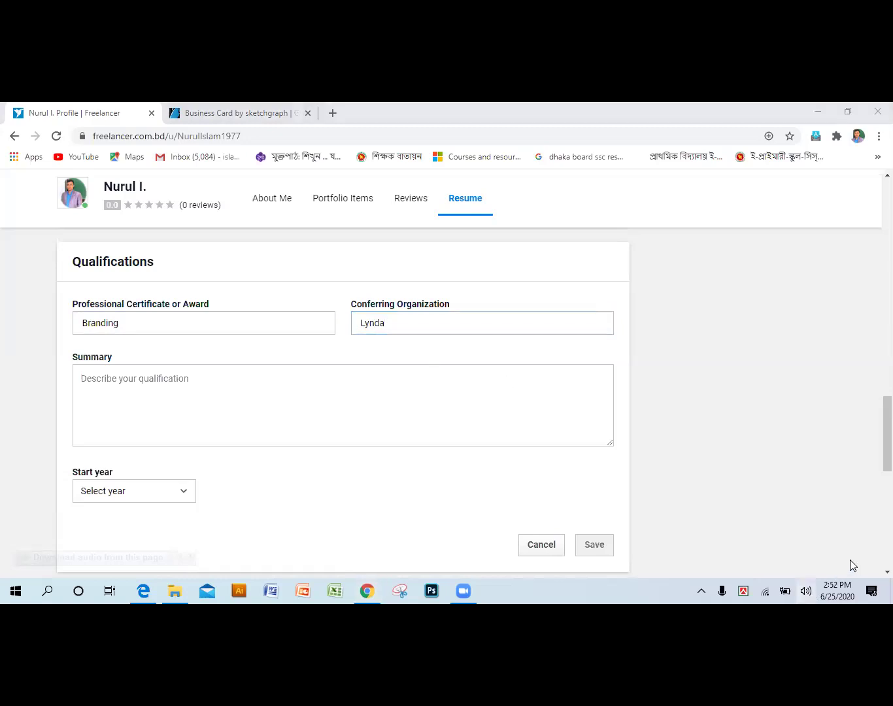
Step: Adjust the system volume from the taskbar flyout and return to the form
click(805, 591)
scroll(656, 570, up, 8)
click(600, 579)
click(254, 391)
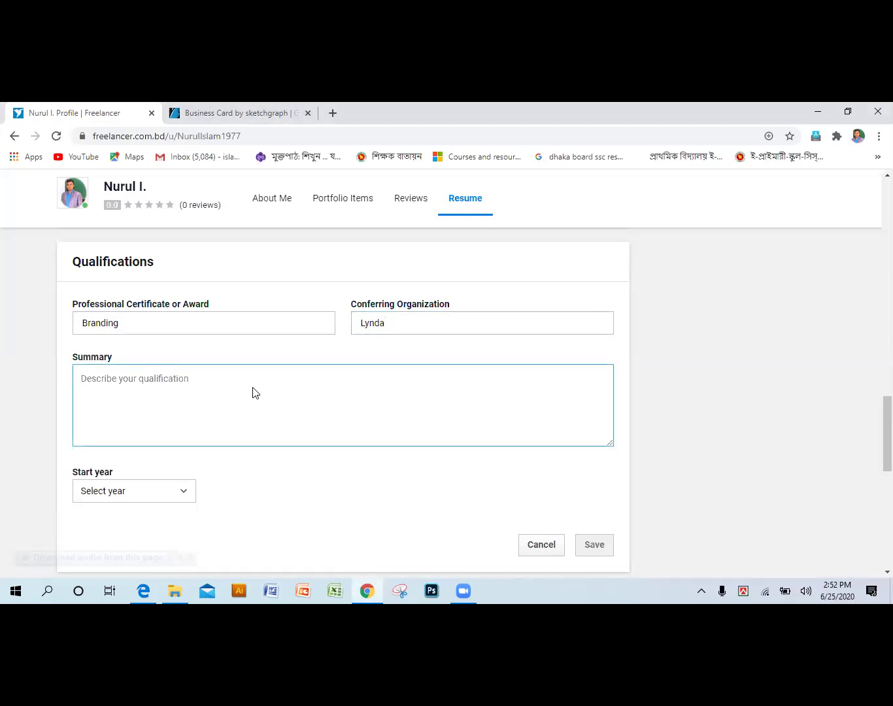
Step: Write the summary 'I have been working since 1year.', replacing the initially typed 'from'
scroll(255, 393, down, 1)
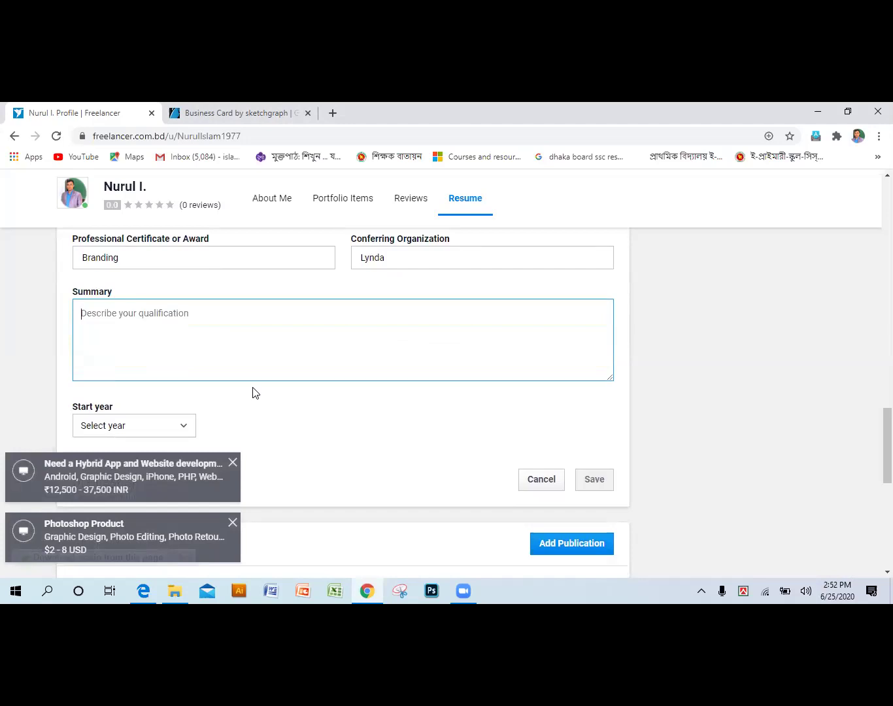
text(I h)
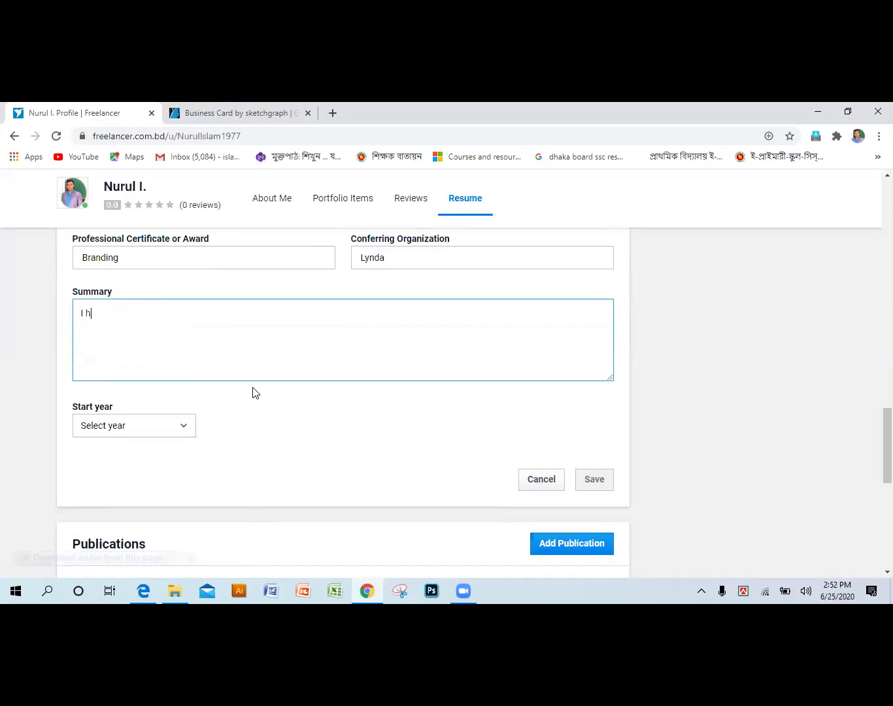
text(ave been working from)
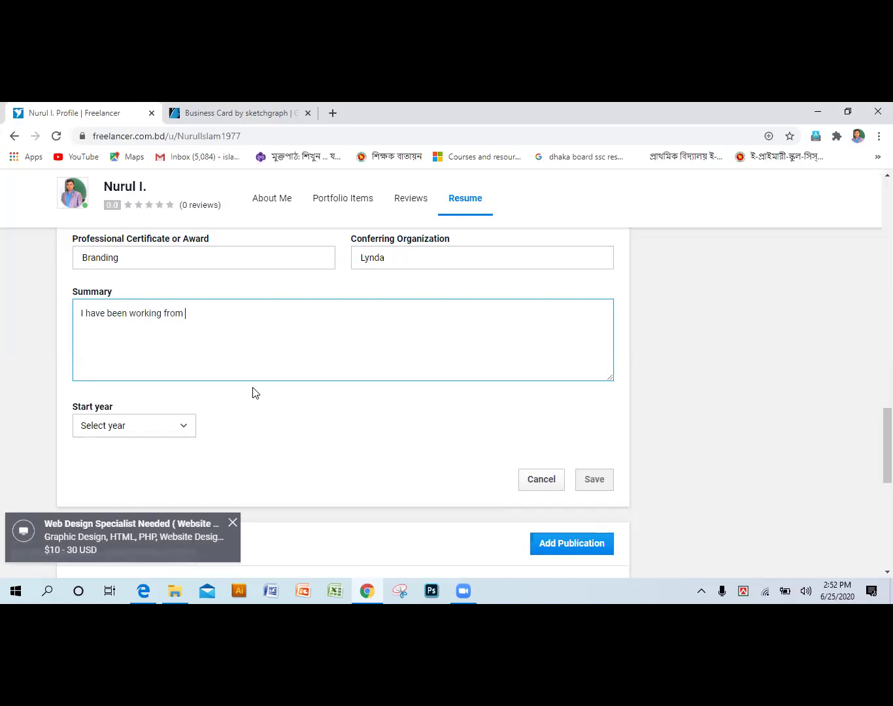
key(BackSpace)
key(BackSpace)
key(BackSpace)
key(BackSpace)
text(since 1year.)
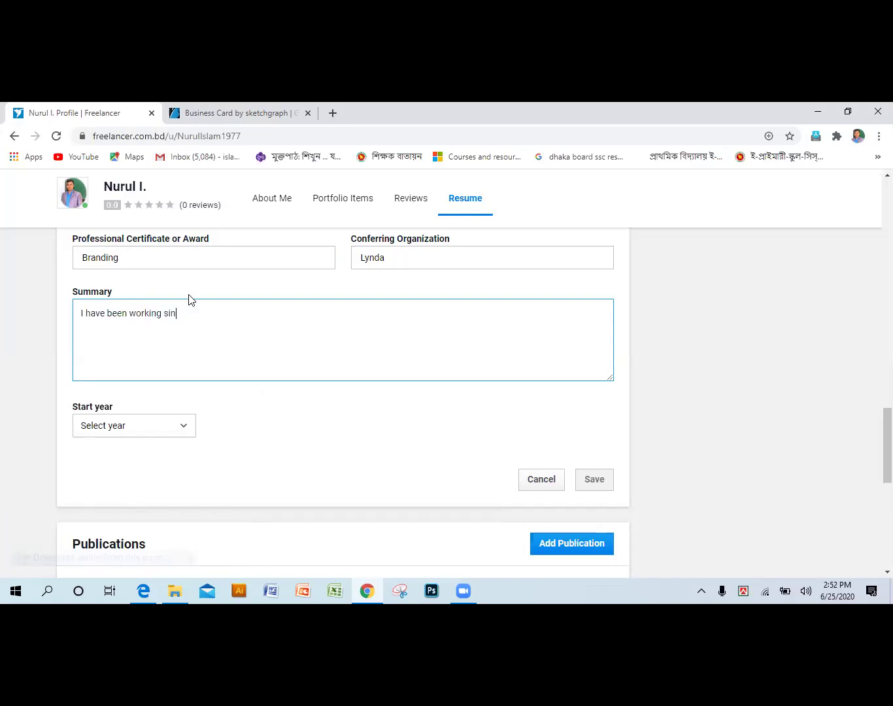
key(BackSpace)
key(BackSpace)
key(BackSpace)
key(BackSpace)
key(BackSpace)
text(year)
scroll(190, 299, down, 2)
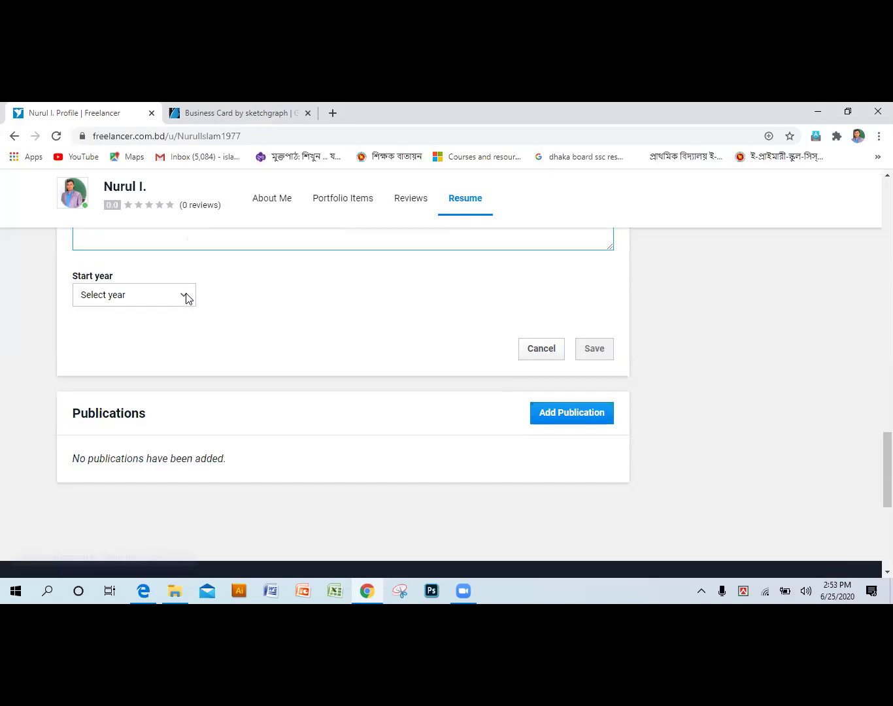
Step: Choose 2020 as the start year and save the Branding qualification to the resume
click(167, 303)
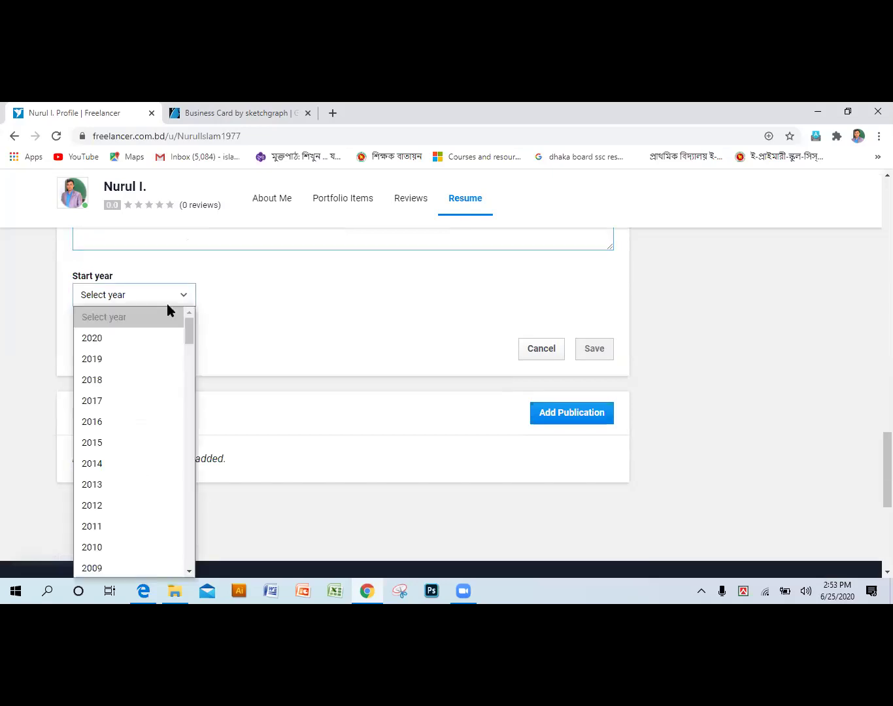
click(182, 337)
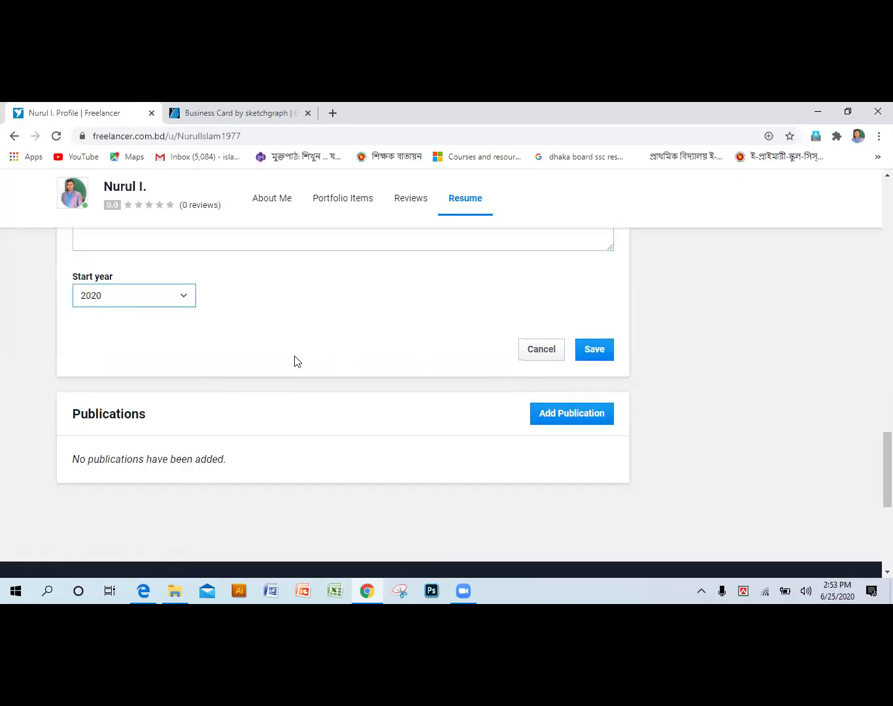
scroll(339, 387, up, 1)
scroll(340, 390, down, 1)
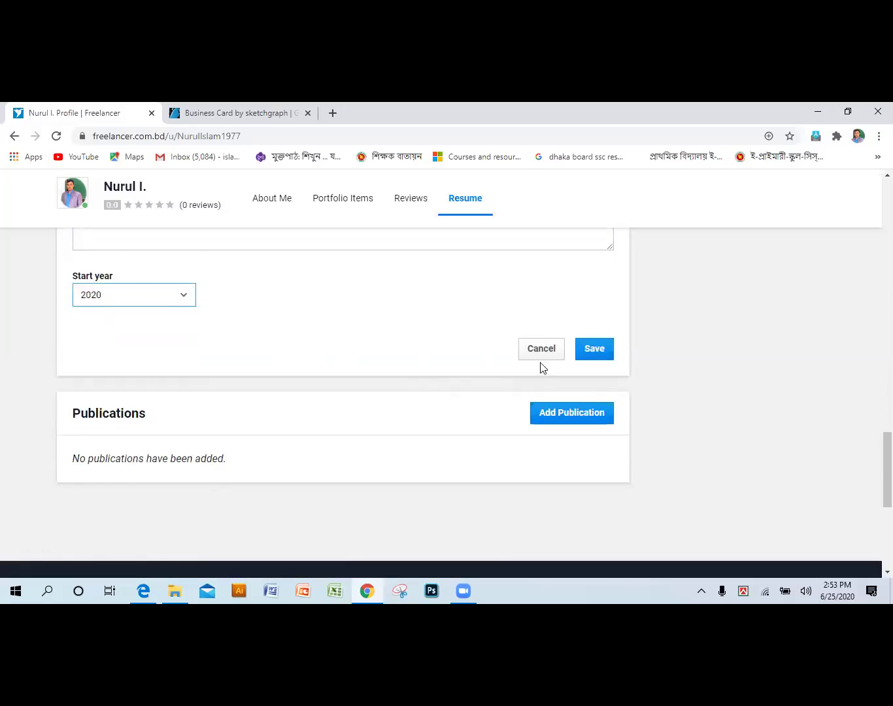
key(Return)
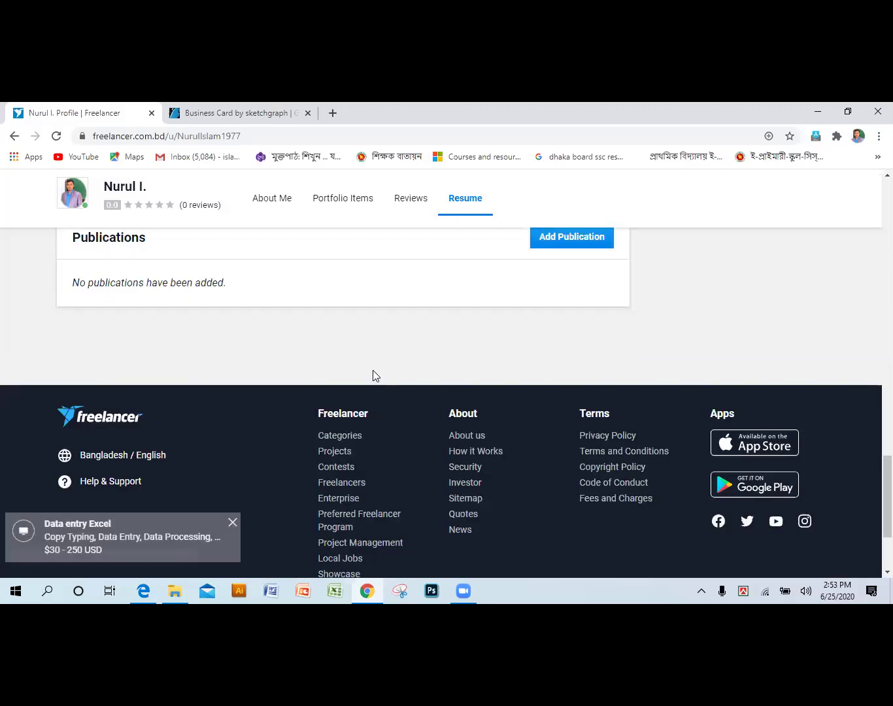
scroll(392, 360, up, 1)
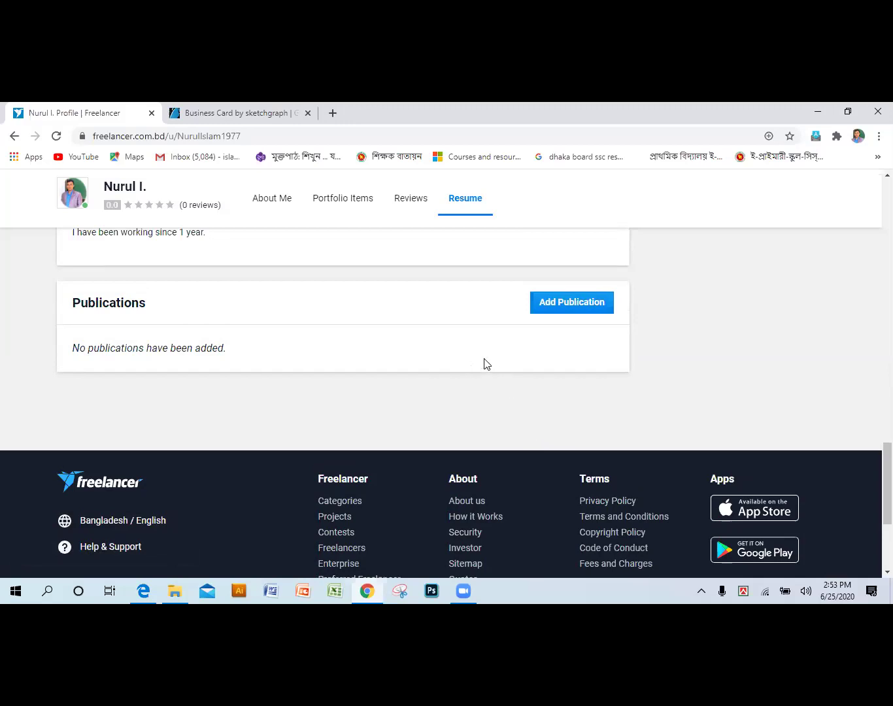
click(584, 306)
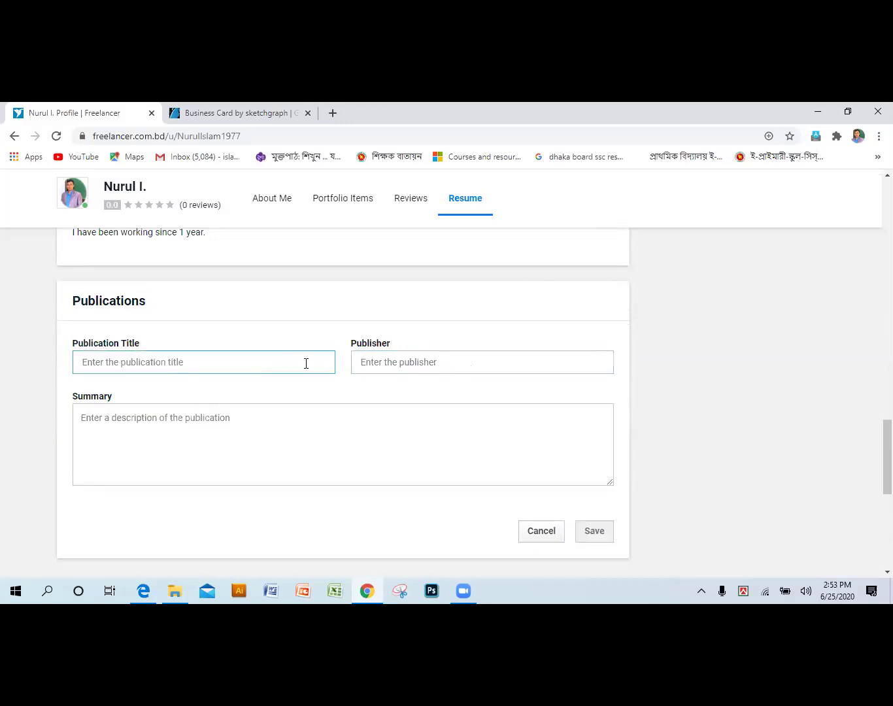
scroll(306, 363, down, 1)
click(238, 337)
click(222, 301)
click(239, 320)
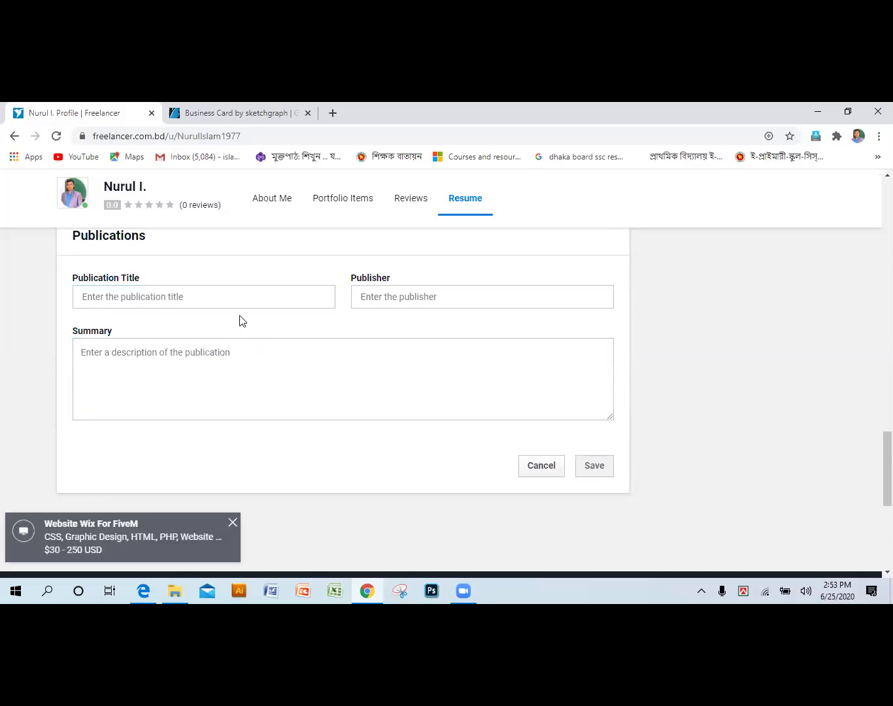
scroll(239, 319, up, 2)
scroll(240, 320, down, 1)
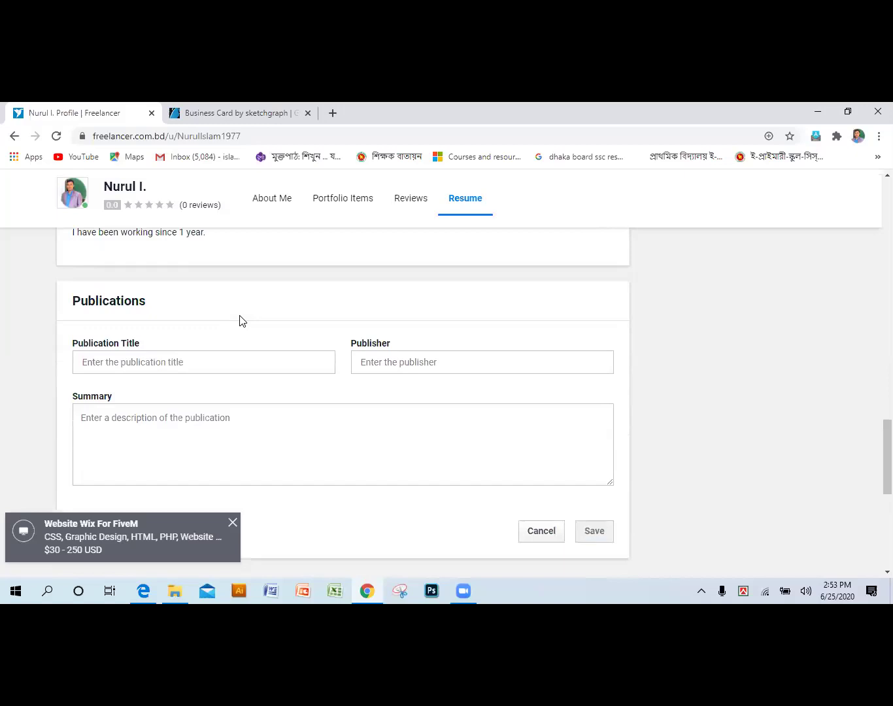
click(281, 368)
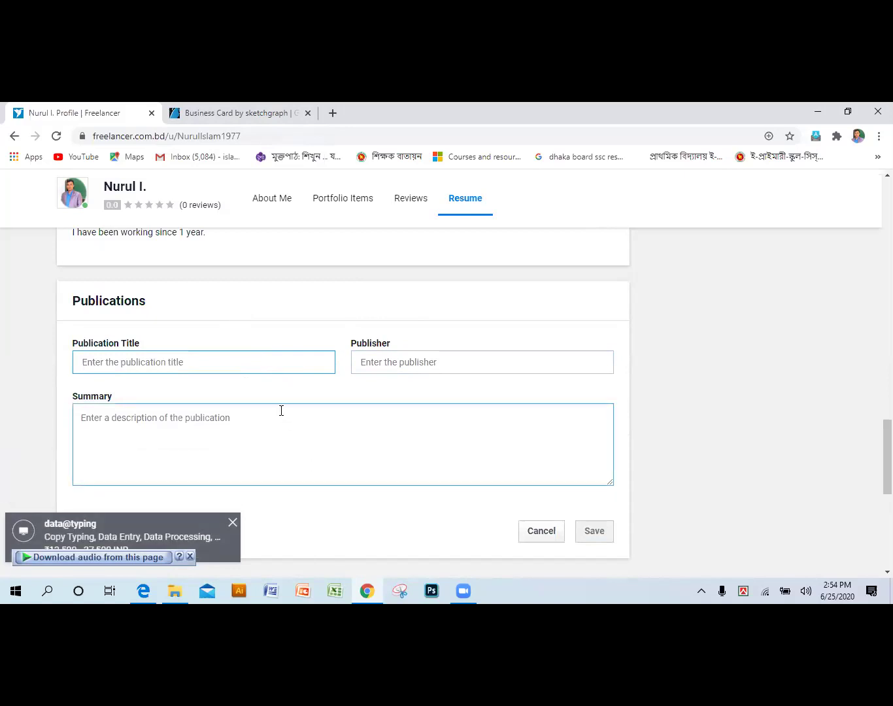
click(492, 524)
scroll(524, 510, down, 1)
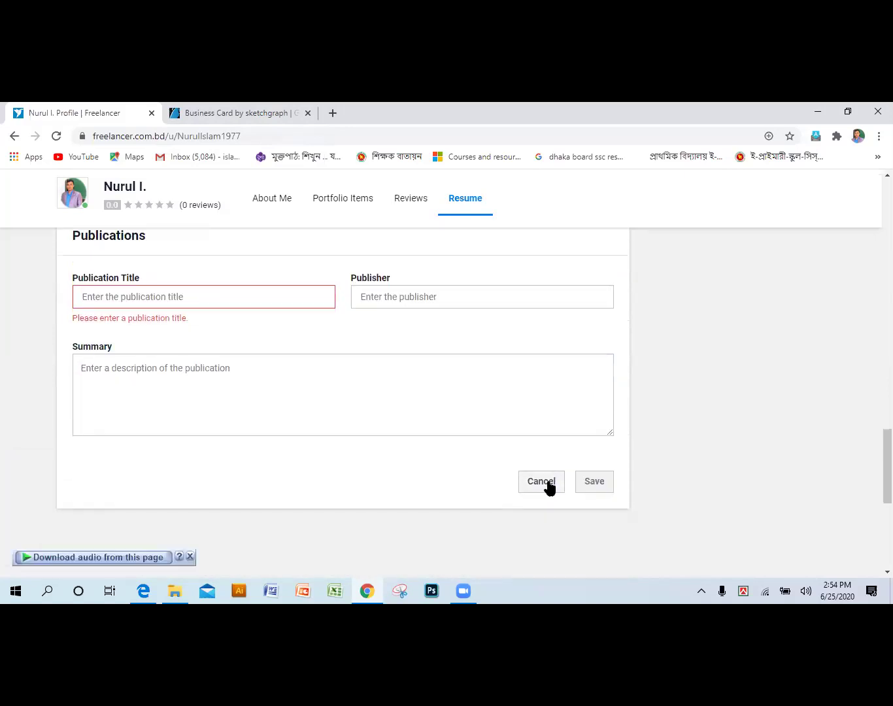
click(543, 482)
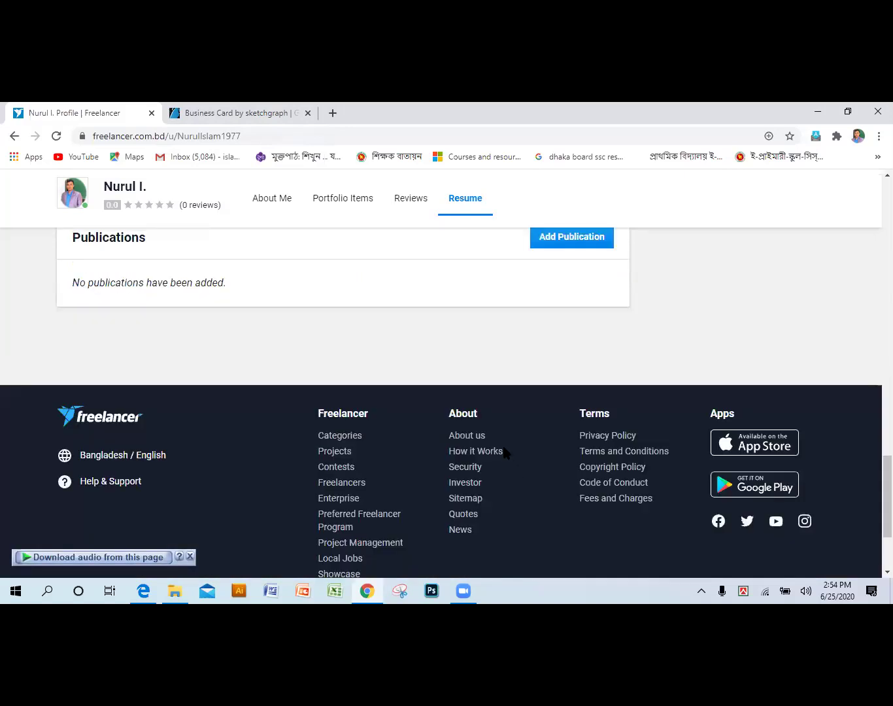
Step: Scroll up to the top of the profile to reach the Verifications panel
scroll(501, 437, up, 1)
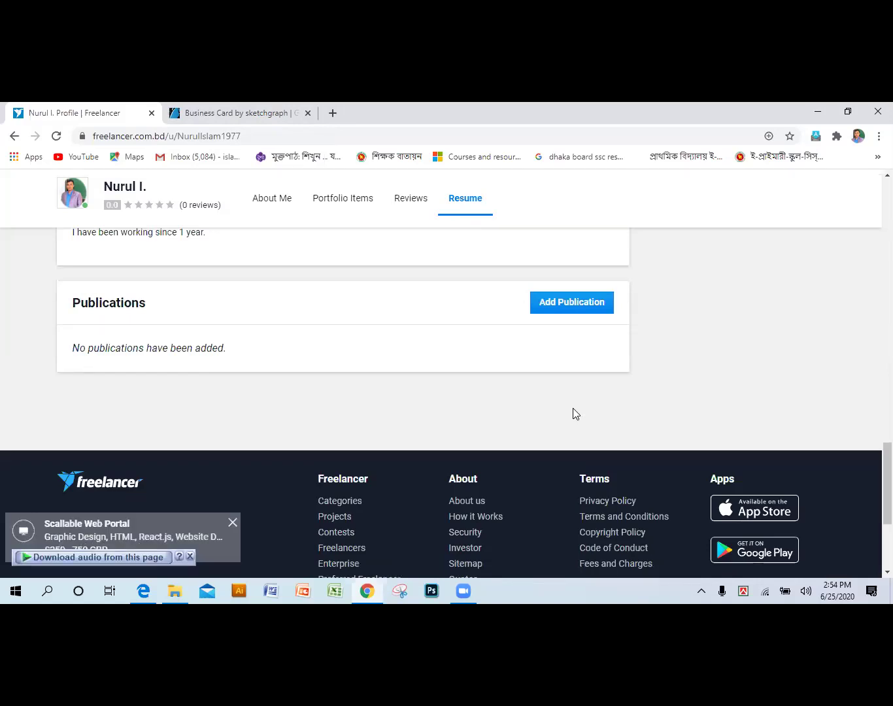
scroll(573, 414, up, 15)
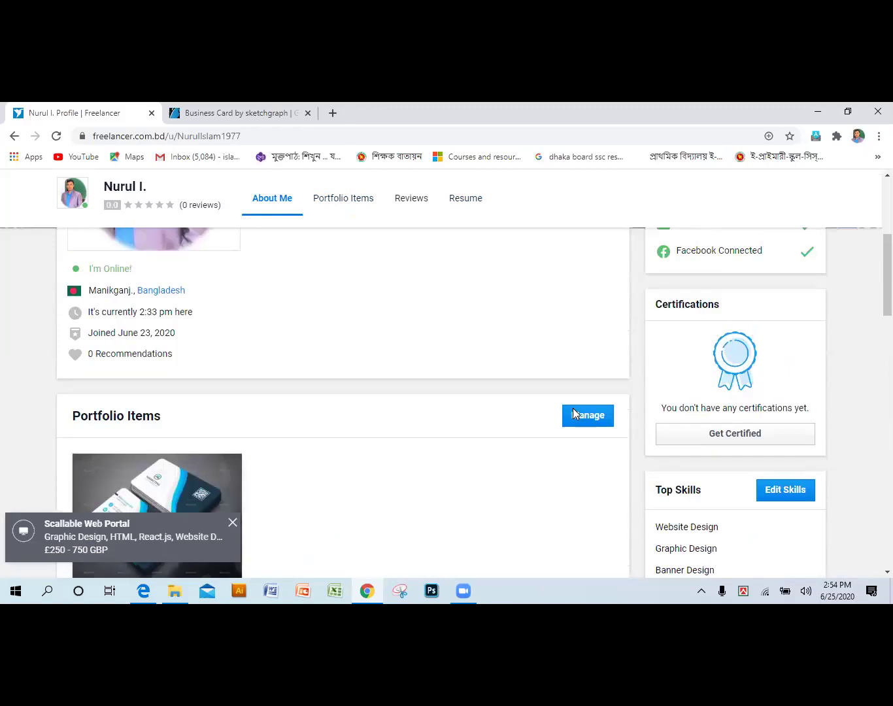
scroll(572, 409, up, 4)
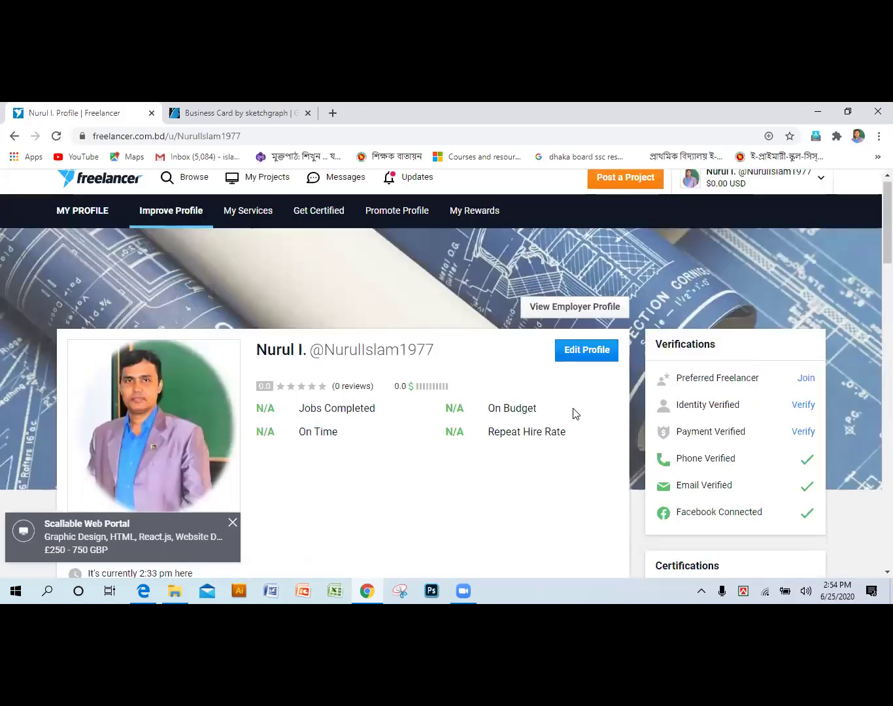
scroll(578, 422, down, 1)
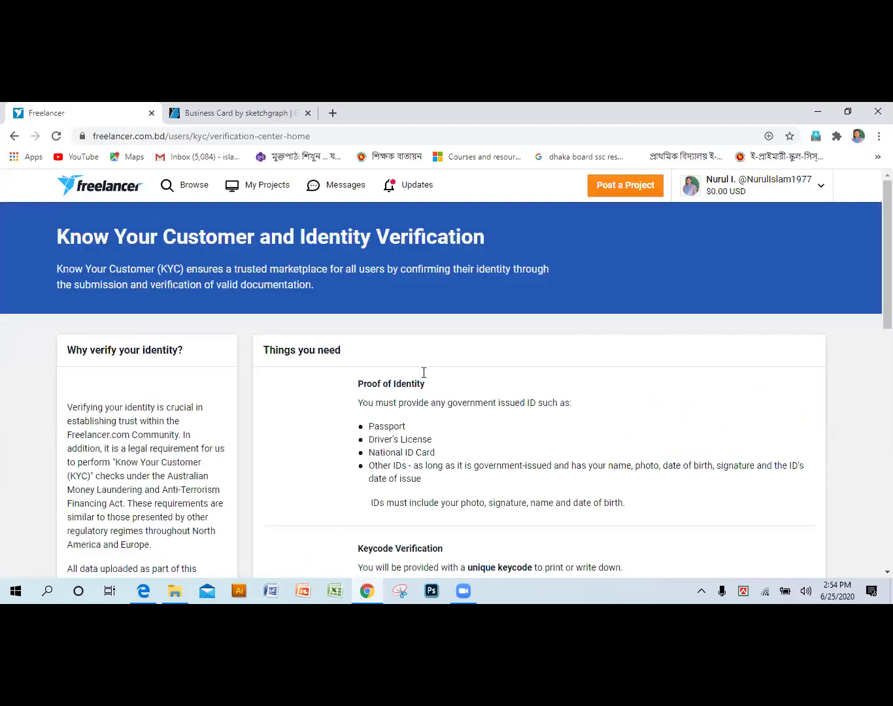
scroll(424, 372, down, 2)
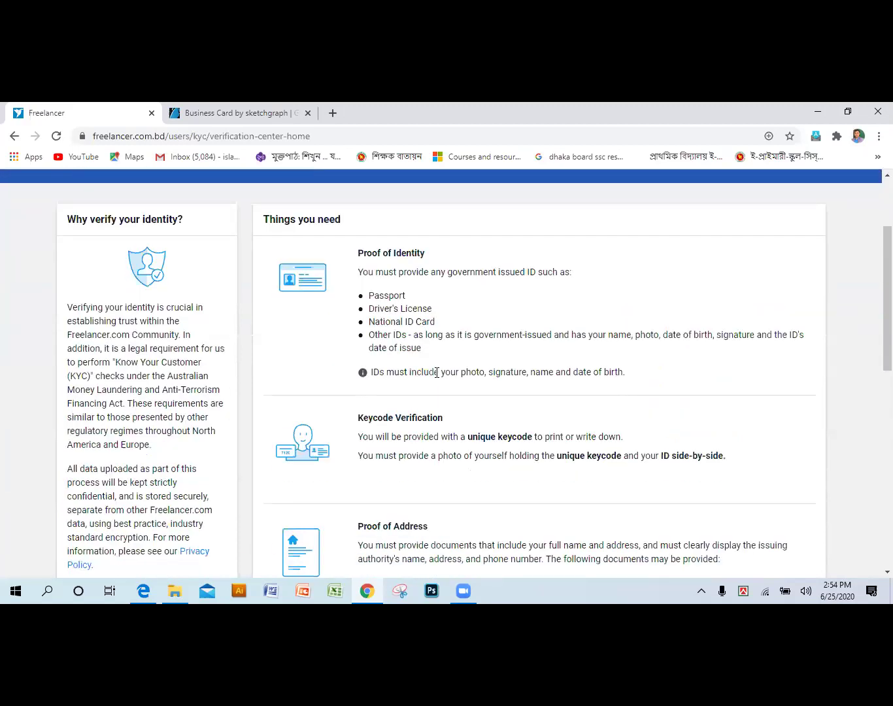
scroll(436, 373, down, 1)
scroll(437, 373, down, 1)
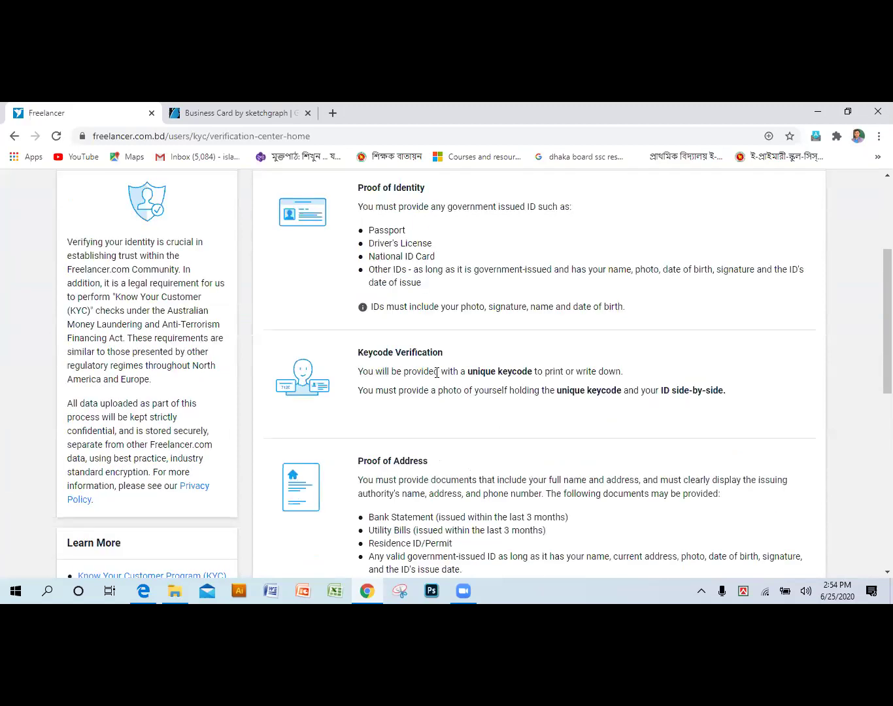
scroll(436, 372, up, 1)
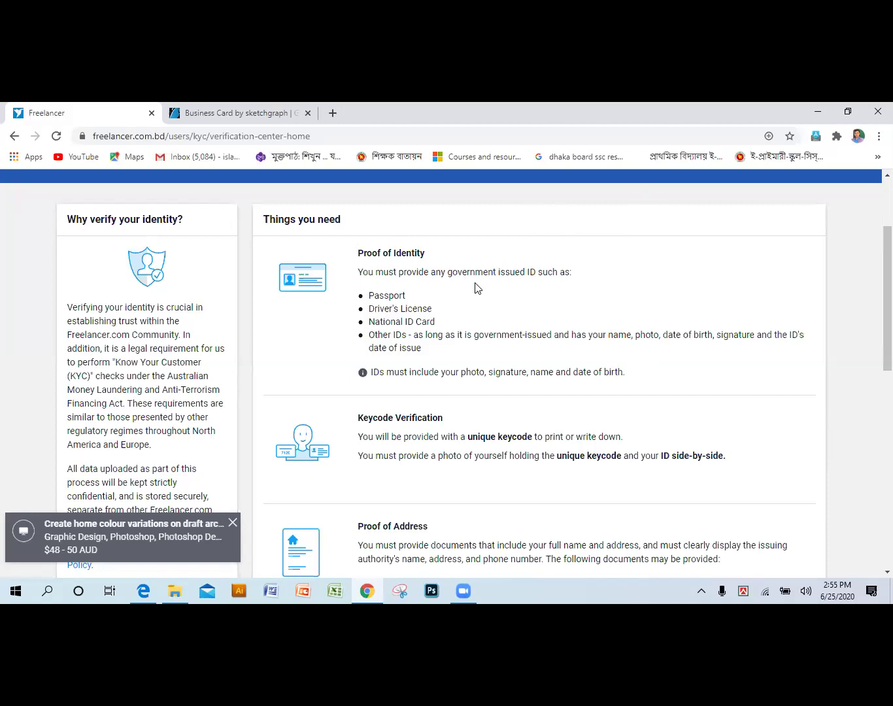
scroll(478, 287, down, 1)
scroll(660, 271, down, 2)
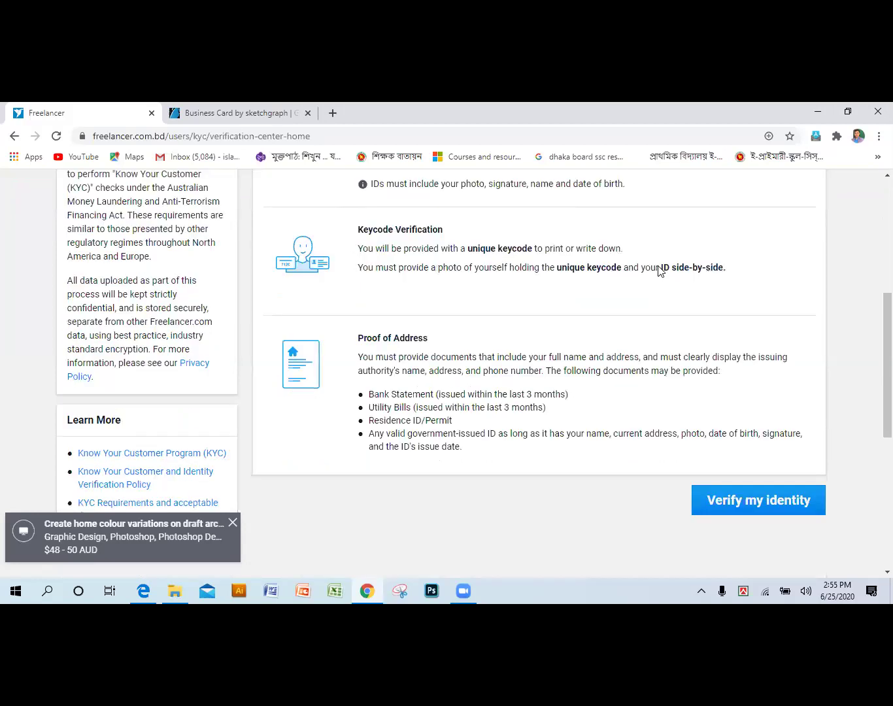
scroll(660, 270, down, 1)
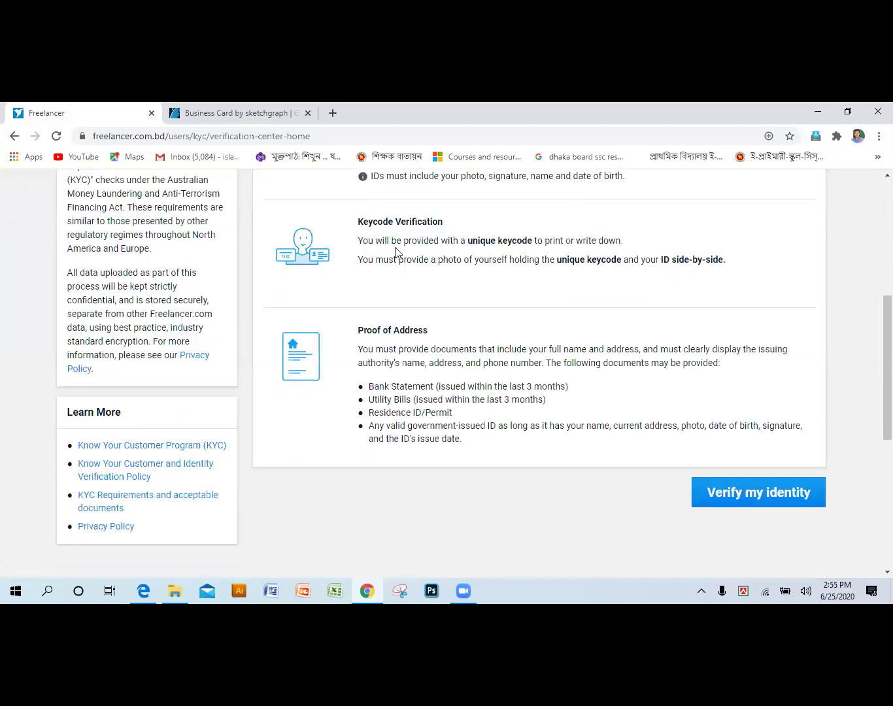
scroll(516, 266, up, 1)
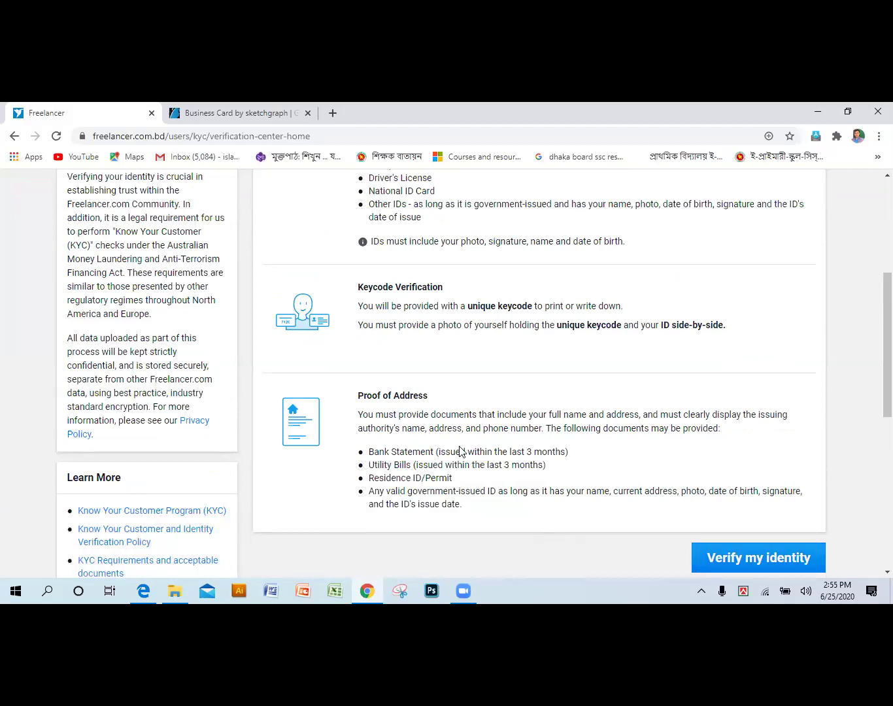
scroll(654, 286, up, 4)
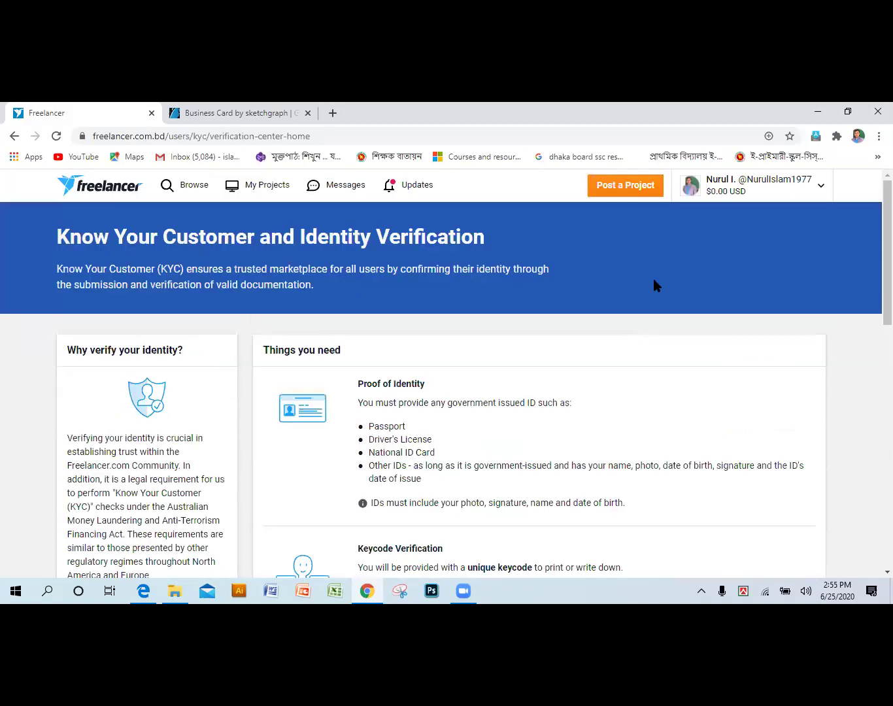
Step: Open the account menu showing finance options and the $0.00 USD balance, then scroll the page
click(822, 187)
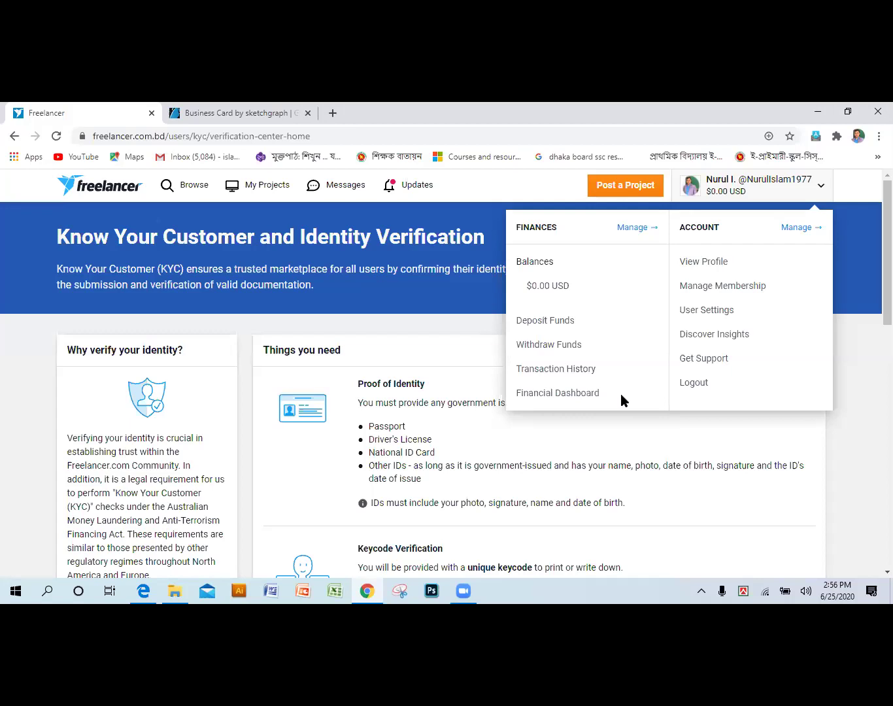
click(582, 394)
scroll(622, 320, down, 1)
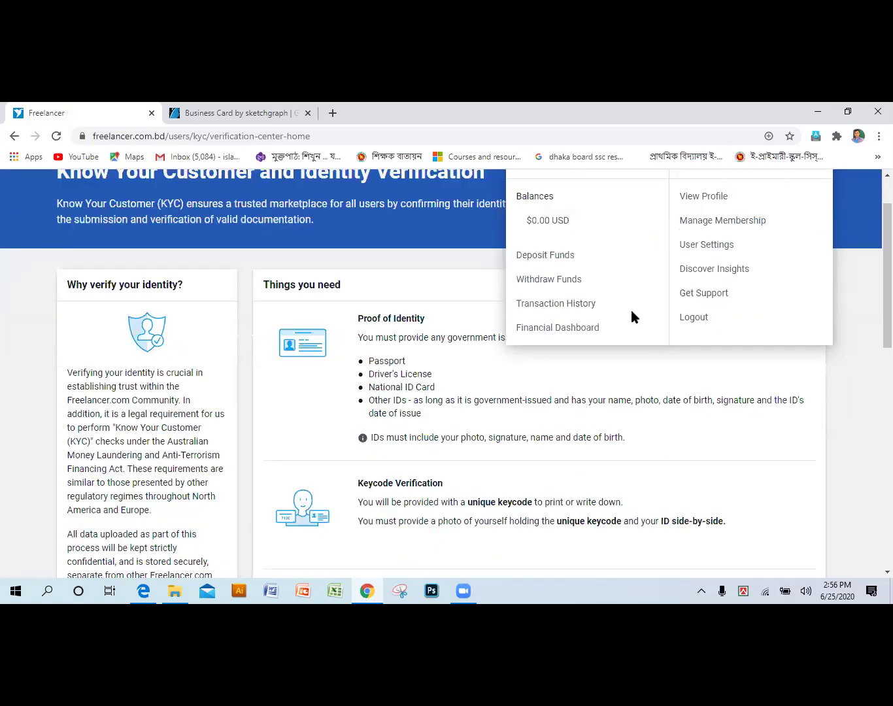
scroll(634, 306, up, 1)
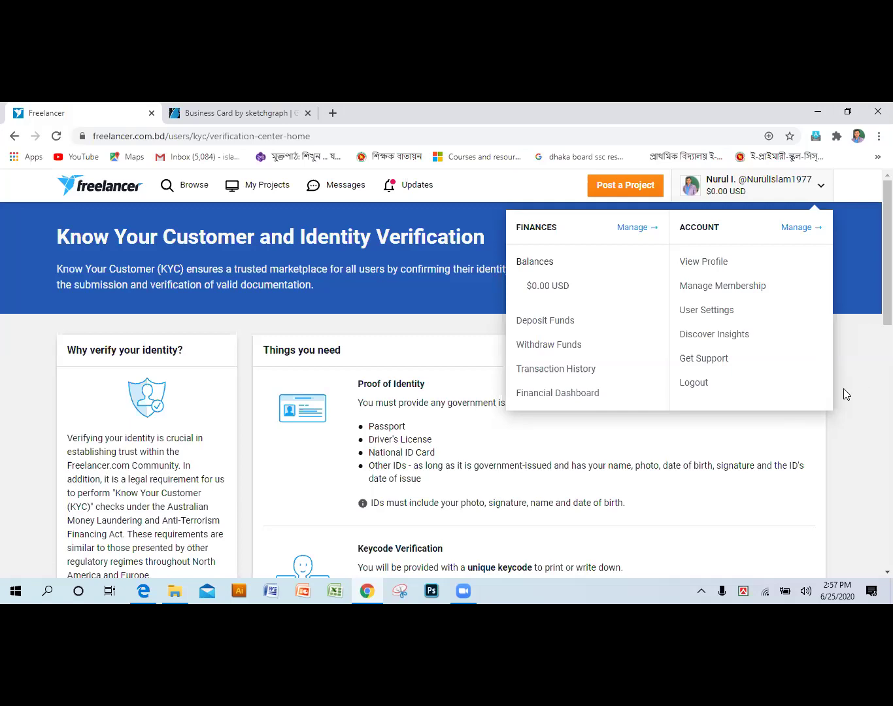
scroll(843, 390, down, 3)
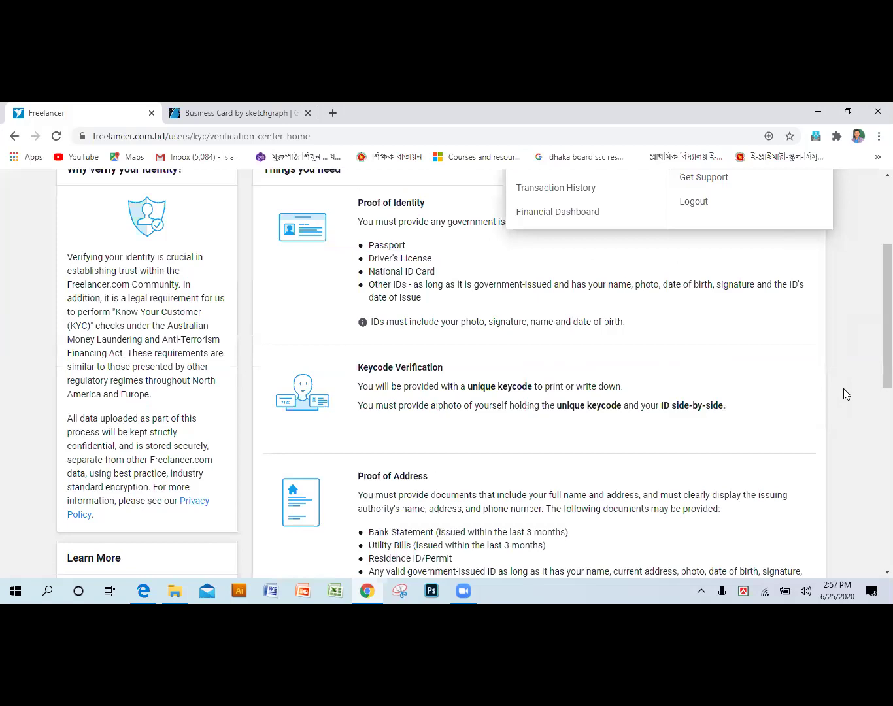
Step: Scroll down the identity verification page toward the country selection
scroll(843, 392, down, 3)
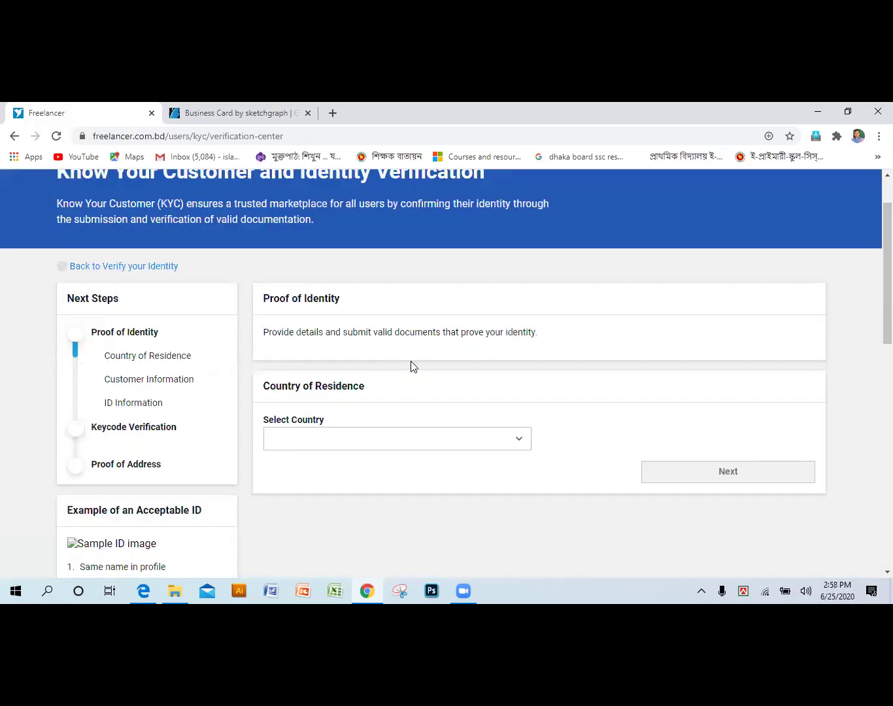
scroll(413, 367, down, 1)
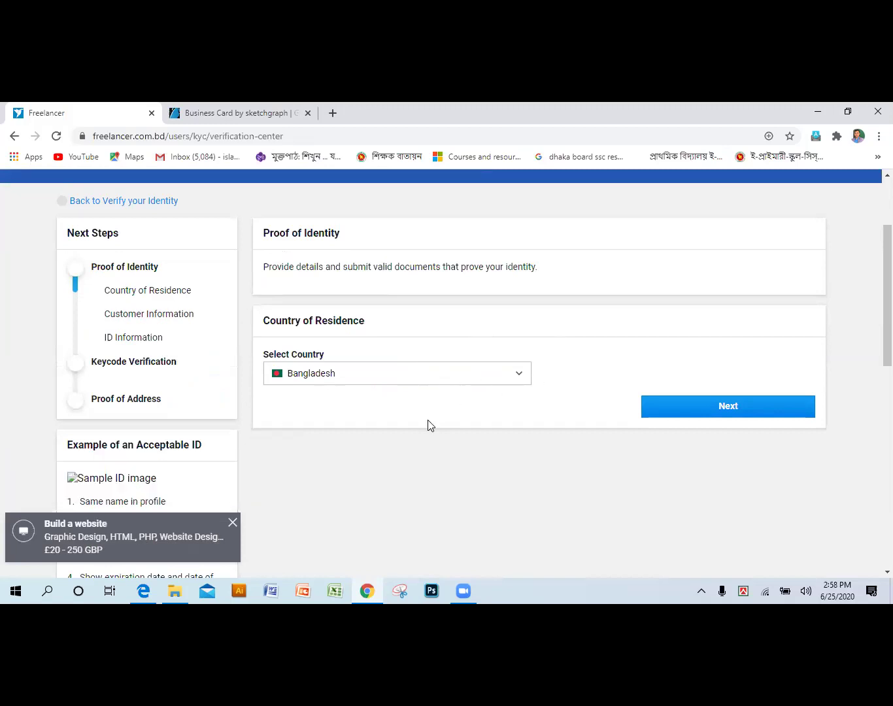
scroll(549, 364, down, 3)
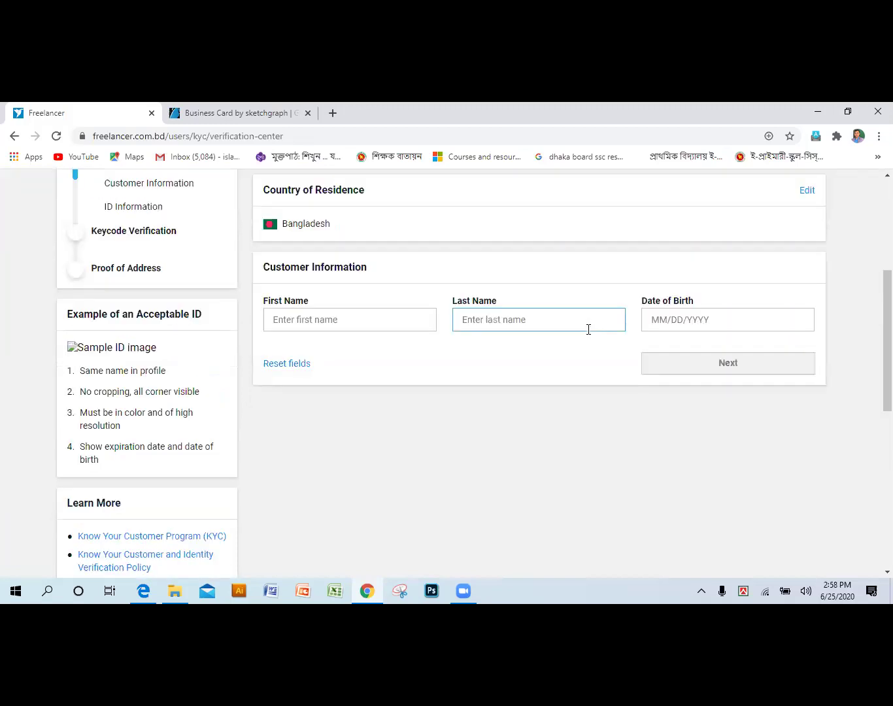
Step: Fill in the customer's first name and last name
click(332, 317)
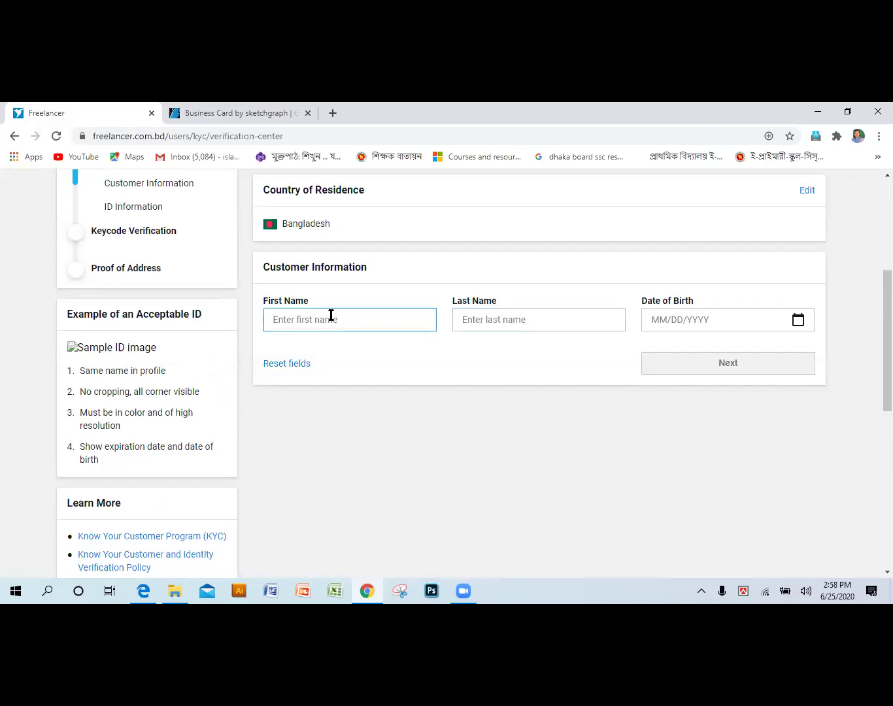
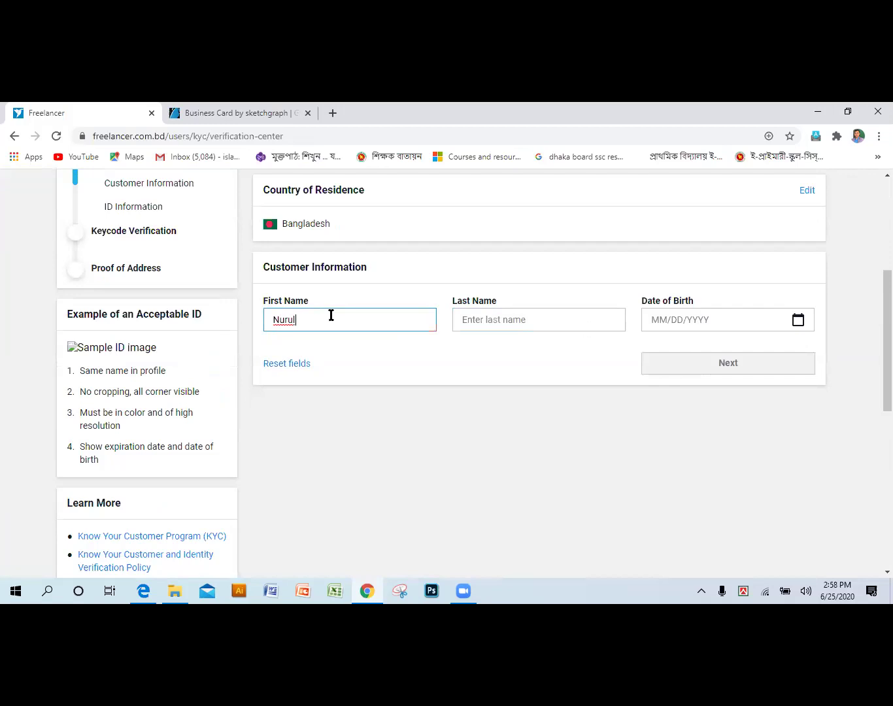
key(Tab)
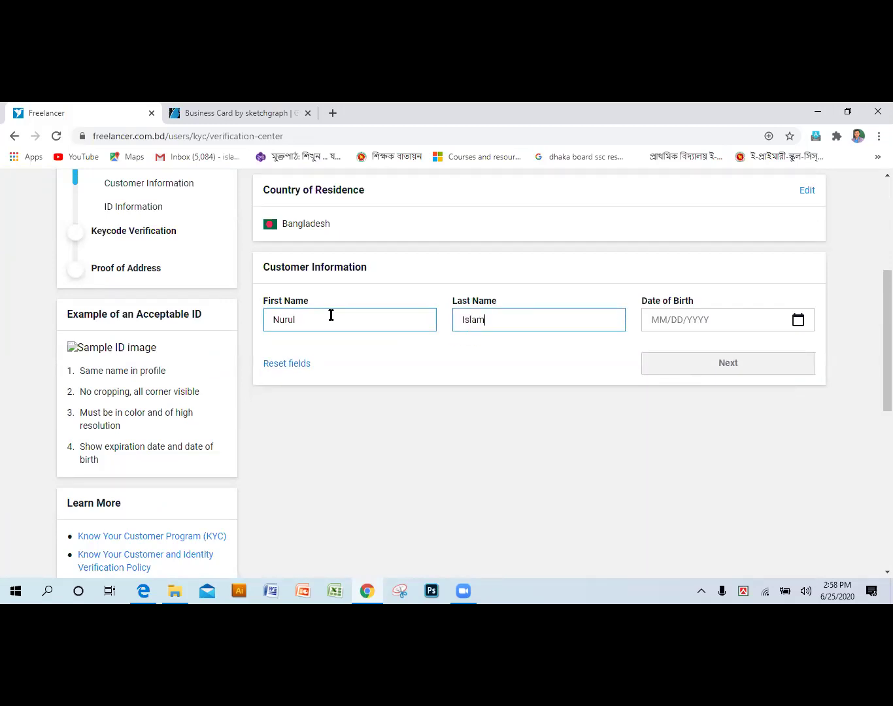
key(Tab)
Step: Type a partial date of birth, correcting mistyped digits along the way
click(470, 423)
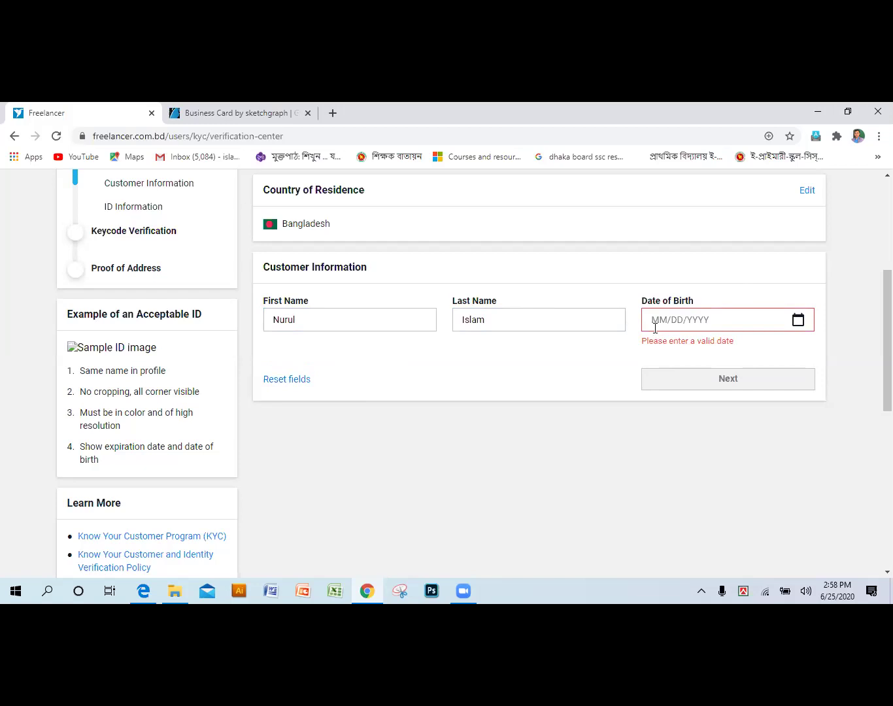
text(02)
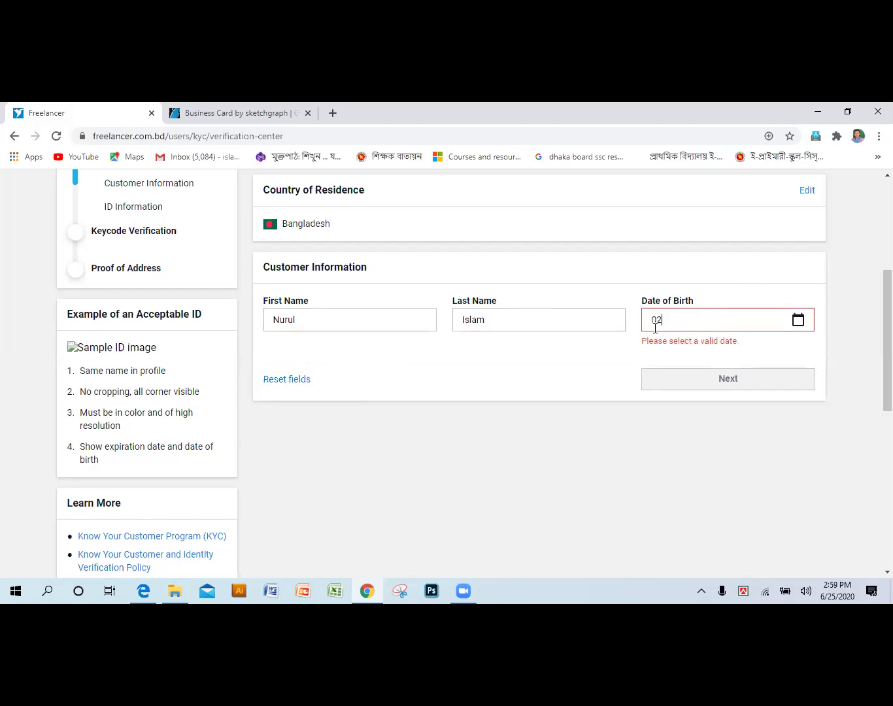
key(BackSpace)
key(BackSpace)
text(17-)
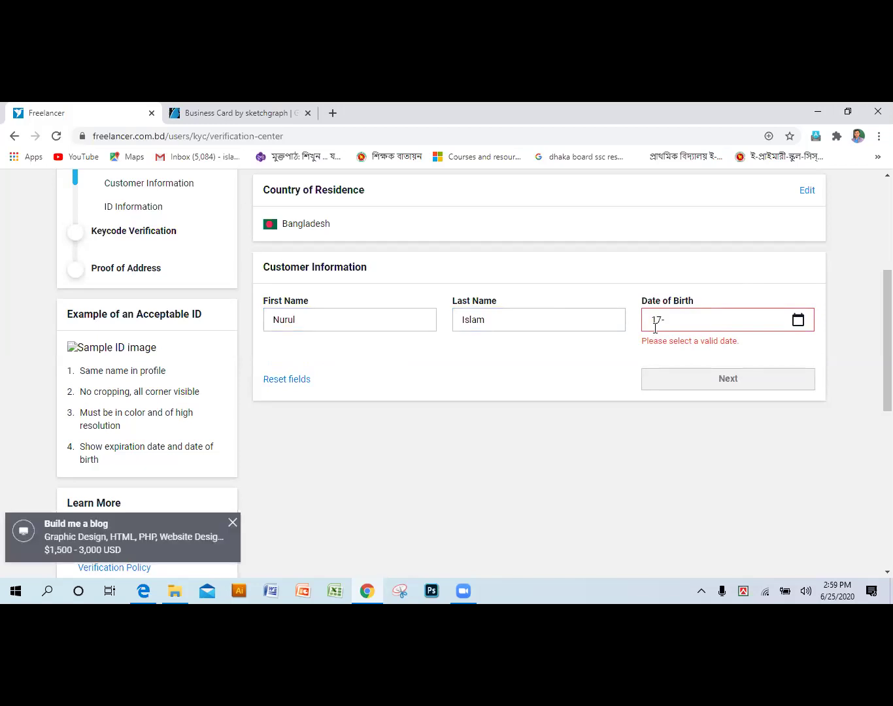
text(02)
text(-)
text(2)
key(BackSpace)
key(BackSpace)
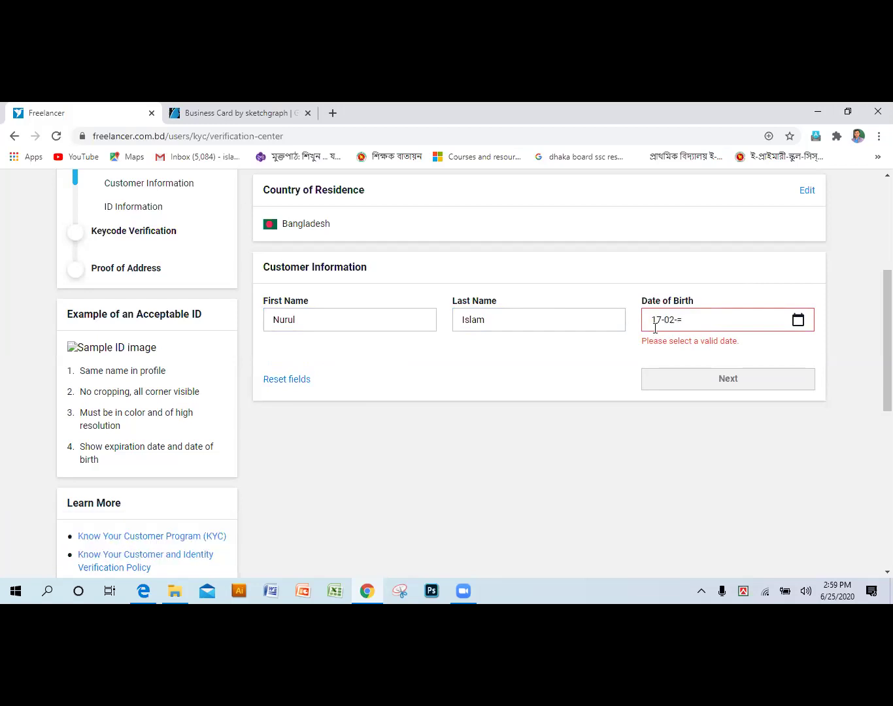
Step: Open the date-of-birth calendar and navigate it to June 2016
click(799, 322)
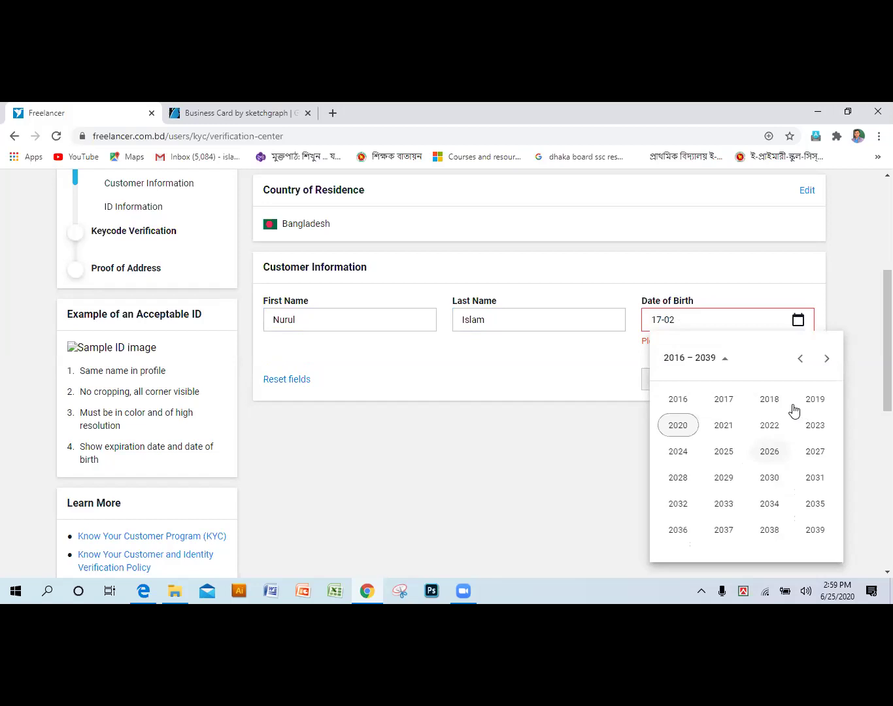
scroll(712, 385, down, 1)
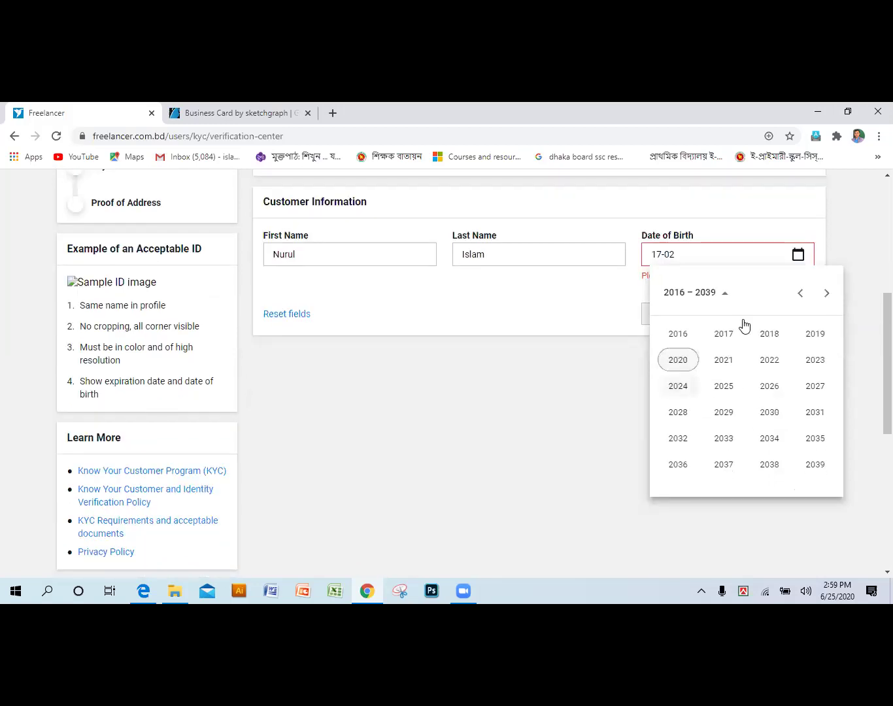
click(693, 335)
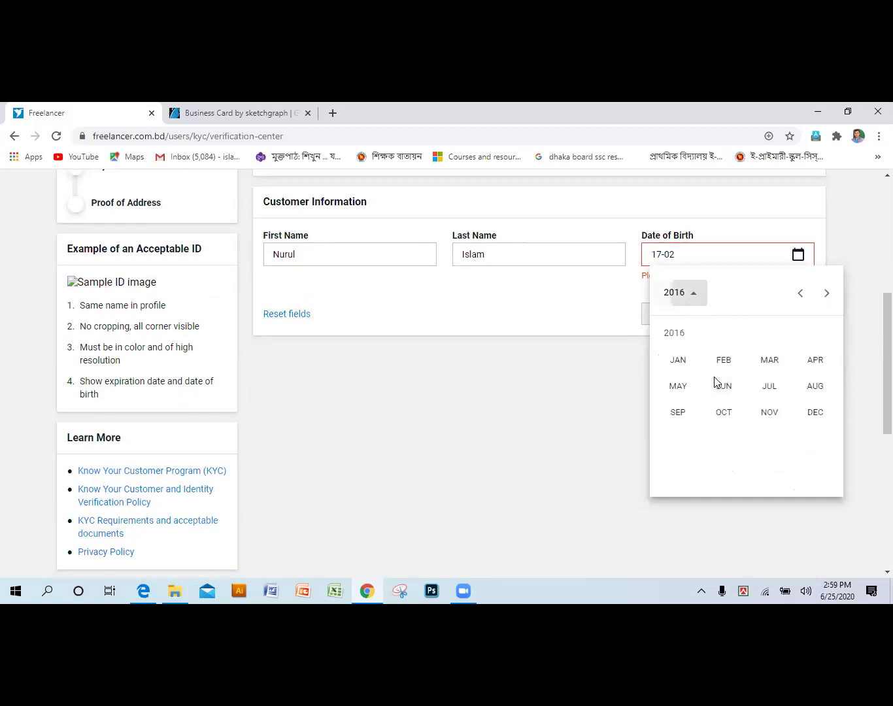
click(713, 381)
scroll(792, 368, up, 2)
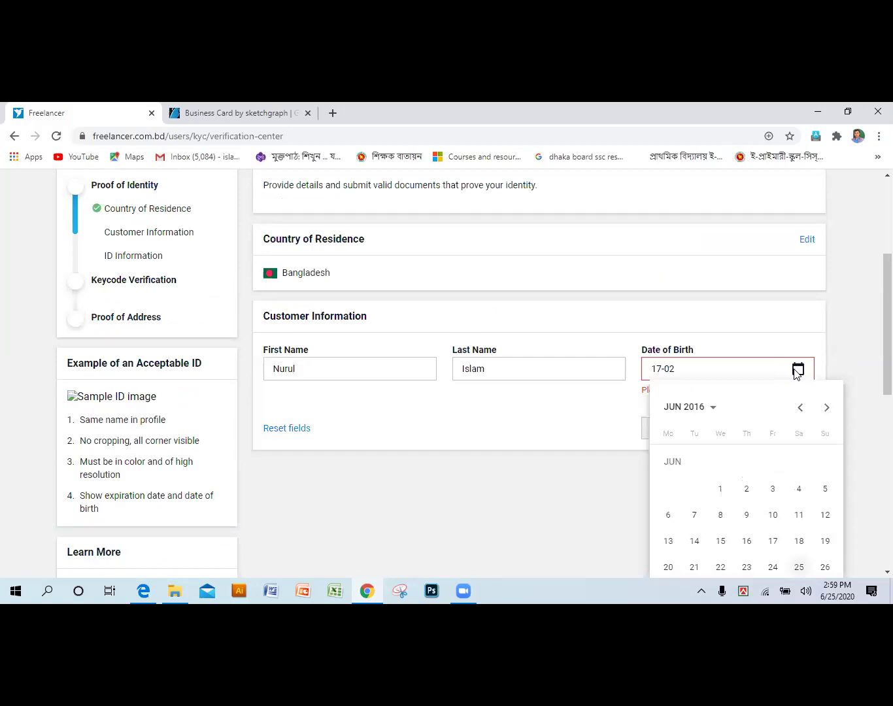
scroll(797, 370, down, 1)
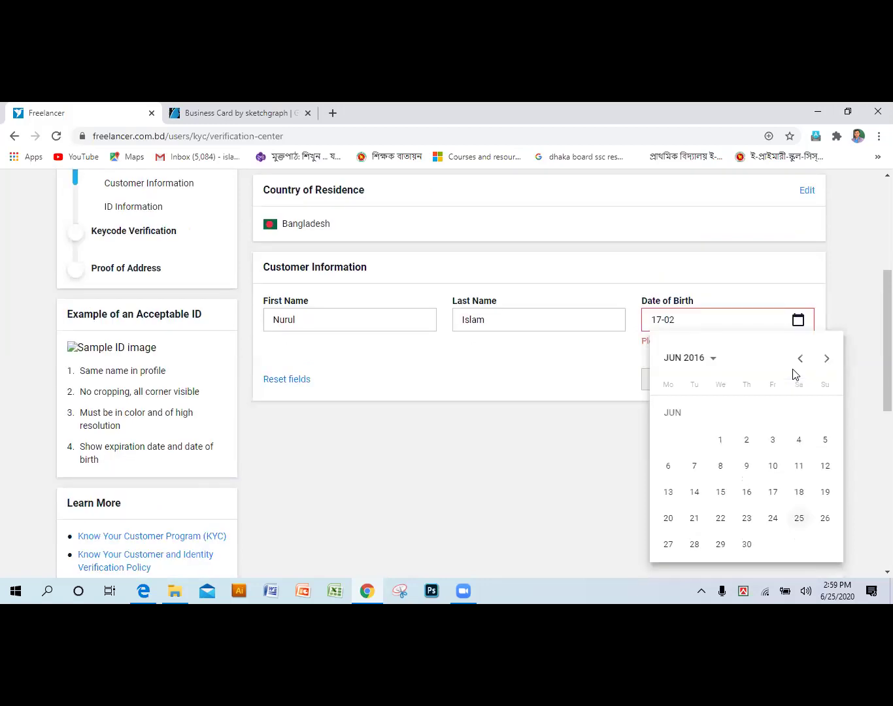
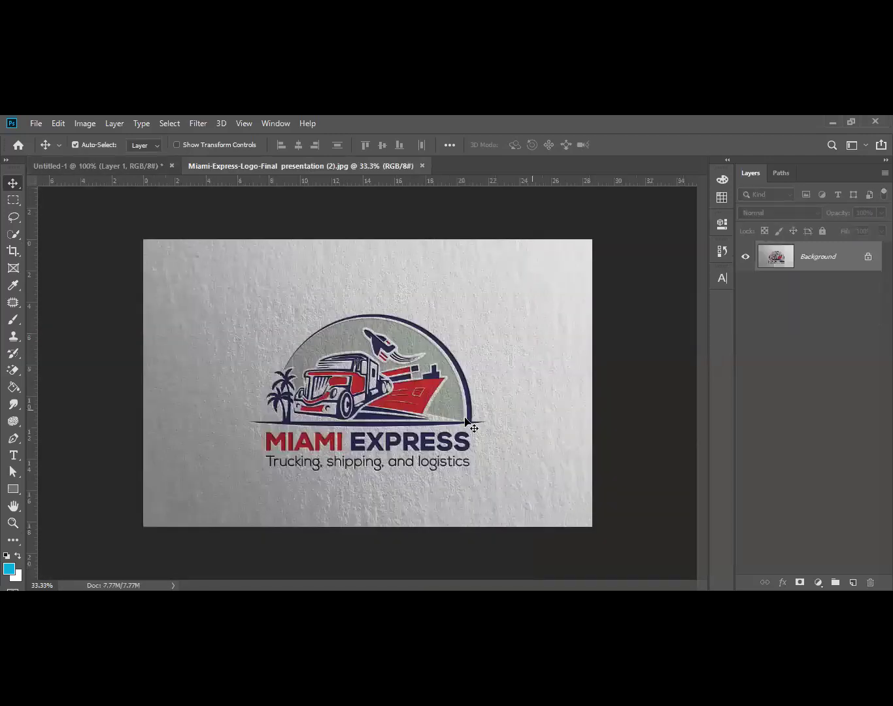
Step: Inspect the Miami Express logo mockup at different zoom levels, then close its document
key(ctrl)
click(384, 391)
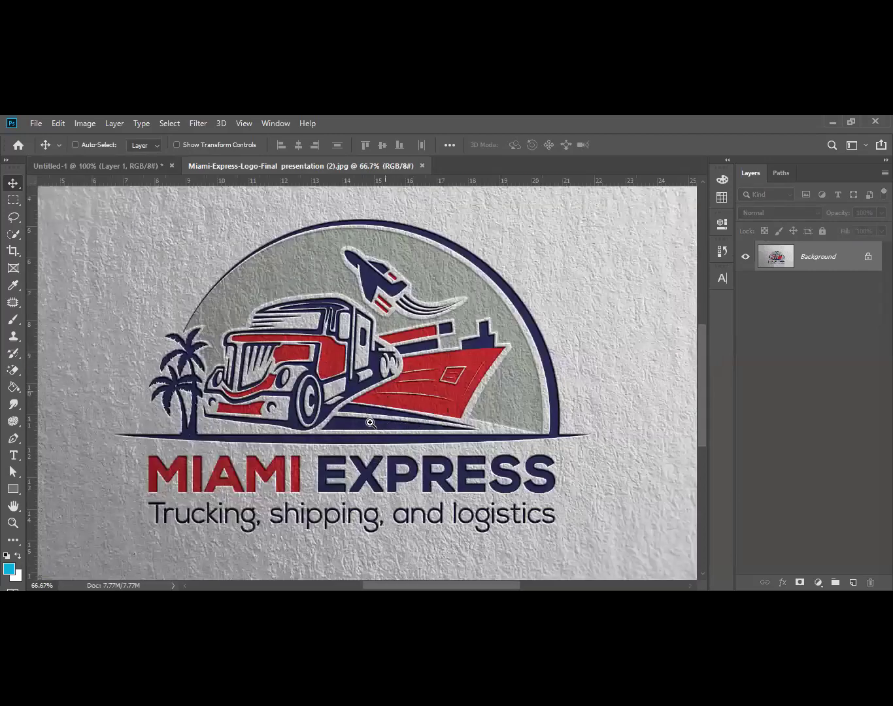
drag(370, 423, 353, 419)
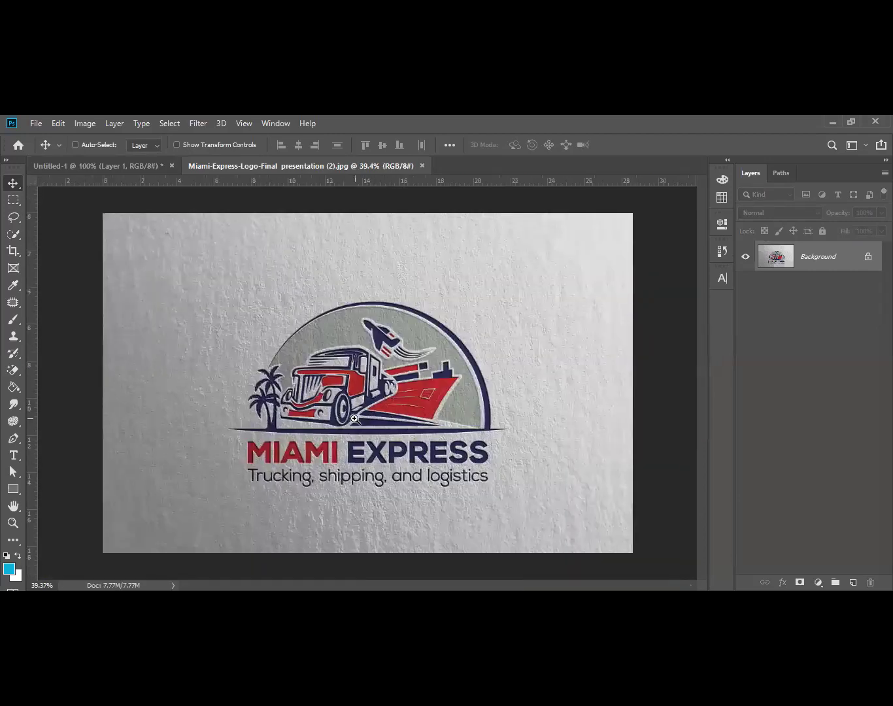
click(354, 420)
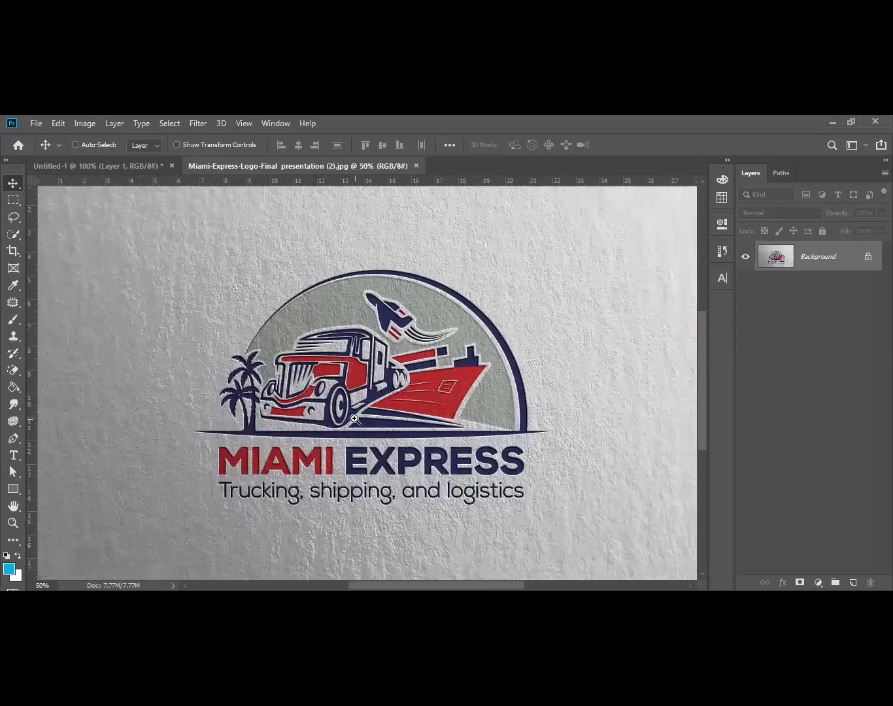
key(ctrl)
click(416, 166)
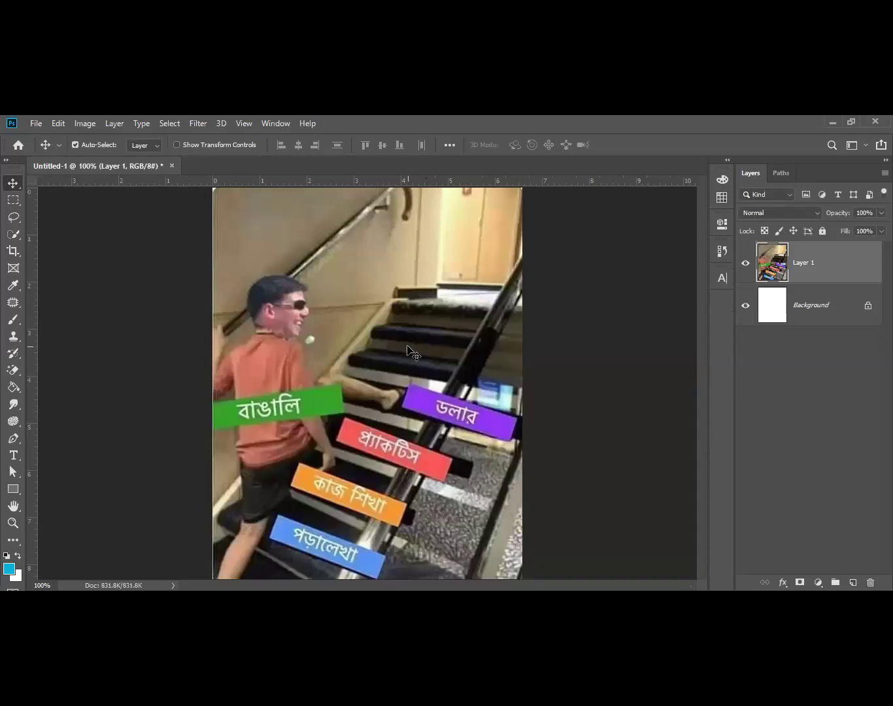
click(574, 319)
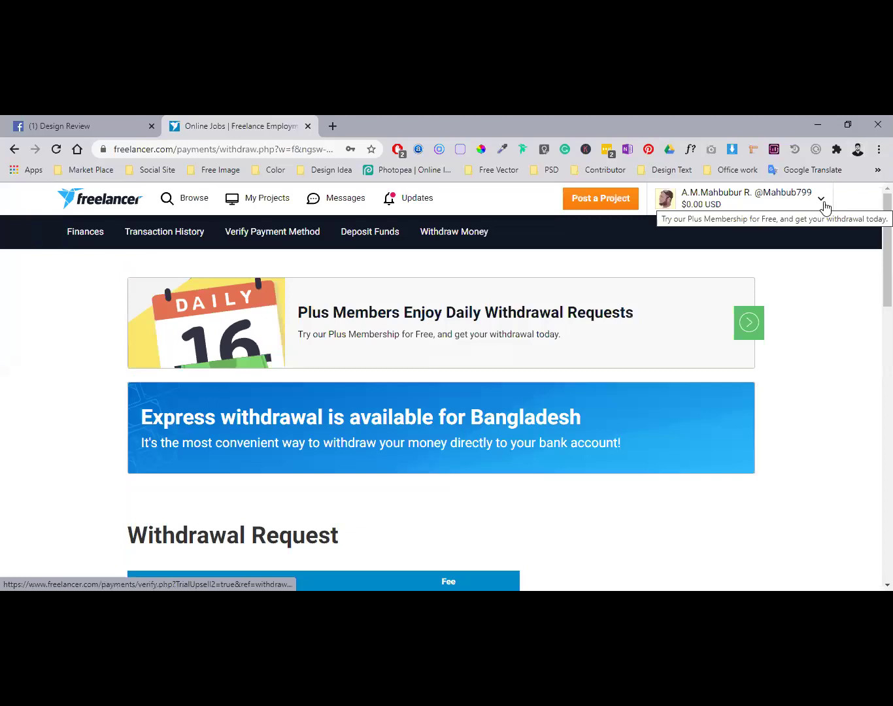
Step: Go to the Withdraw Funds page from the account and finances menu
click(825, 205)
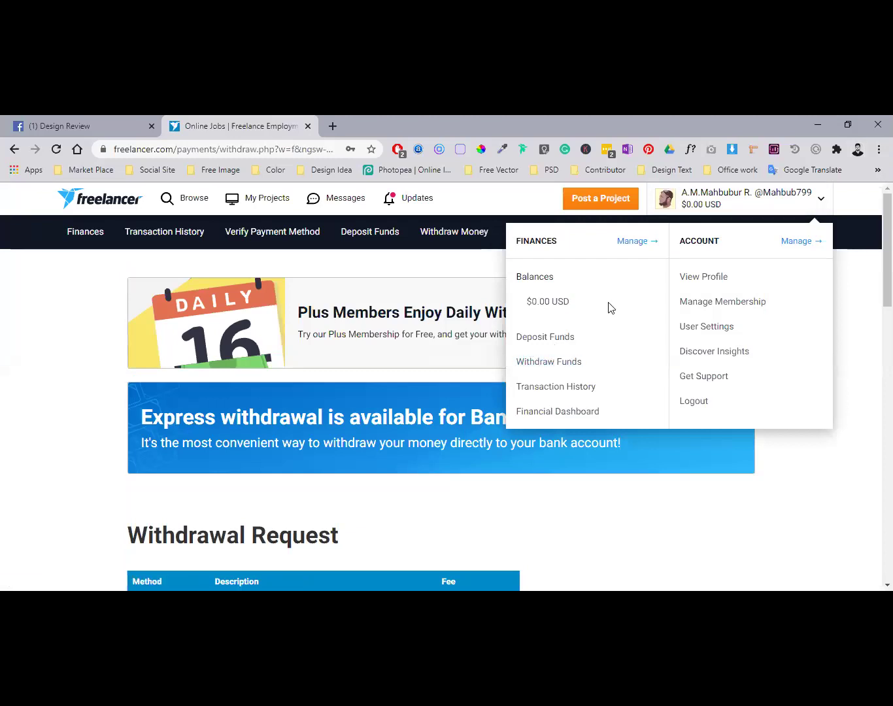
drag(610, 307, 536, 367)
click(536, 367)
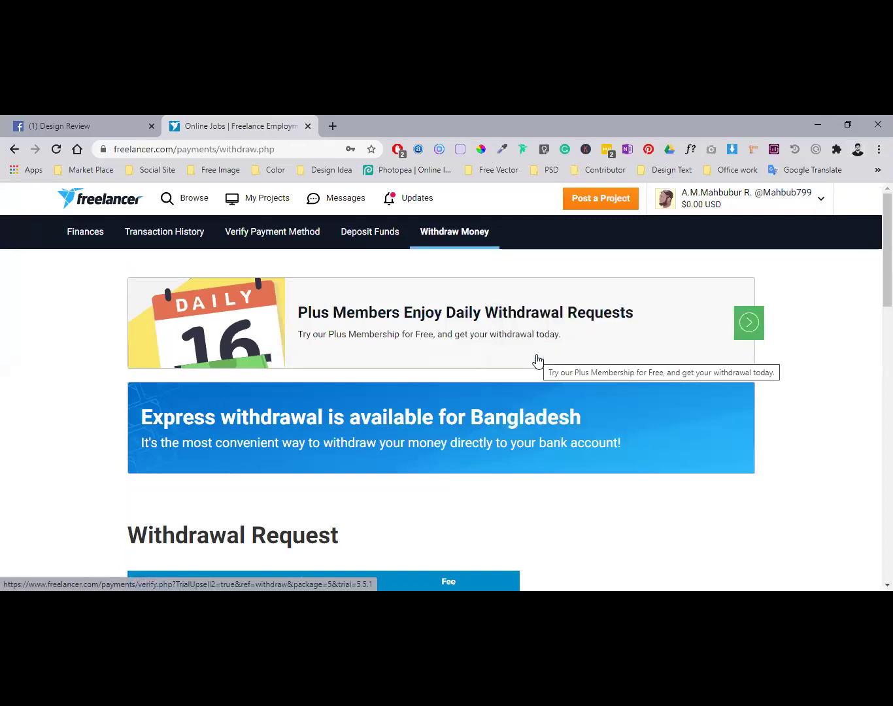
scroll(390, 361, down, 5)
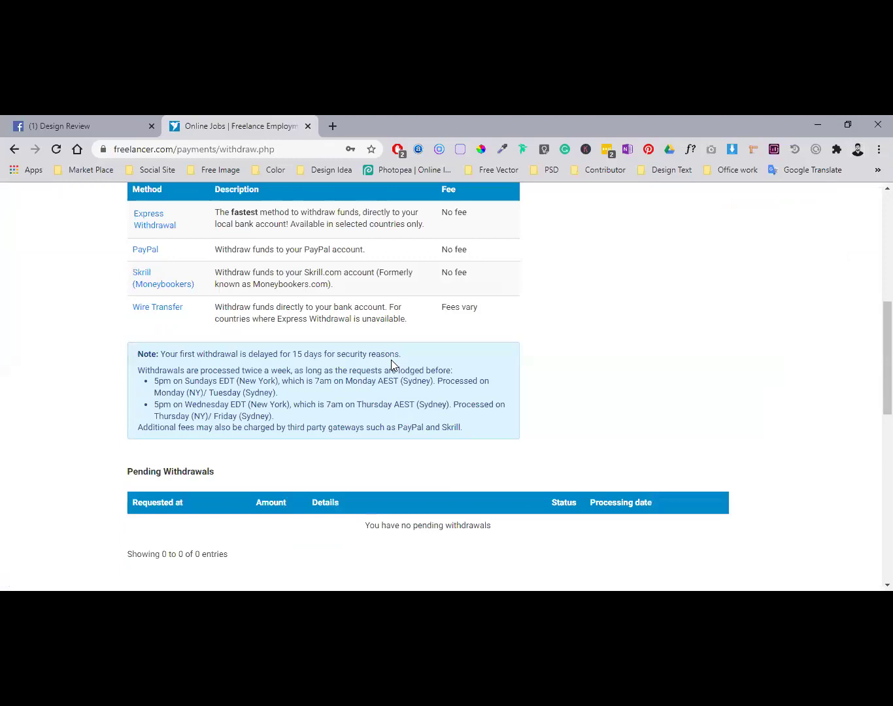
scroll(223, 378, up, 2)
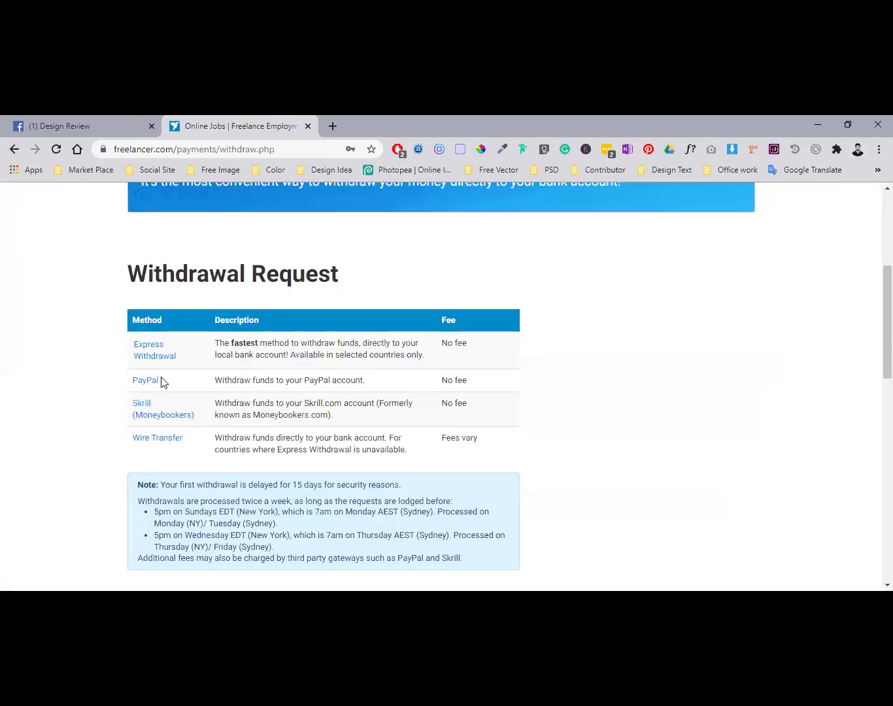
Step: Review the withdrawal methods: Express Withdrawal, PayPal, Skrill and Wire Transfer
drag(192, 361, 120, 344)
drag(169, 379, 111, 406)
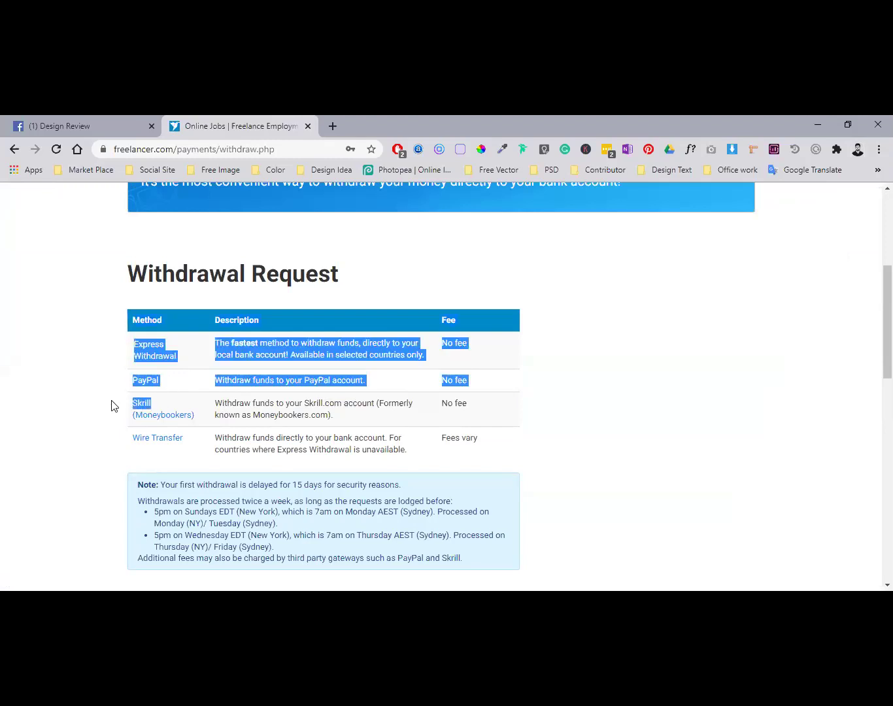
click(136, 447)
drag(193, 446, 142, 398)
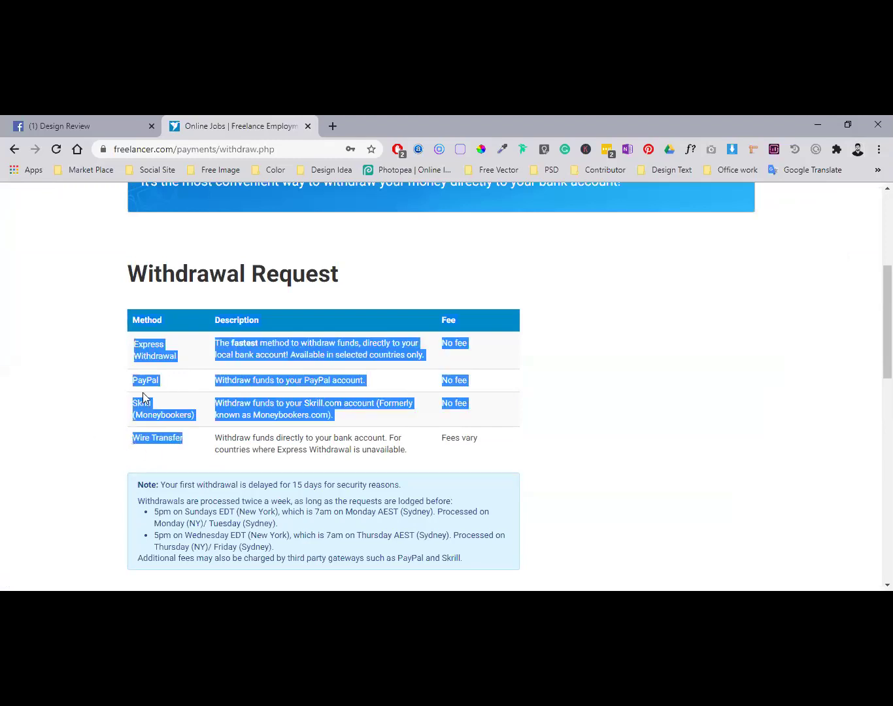
click(92, 384)
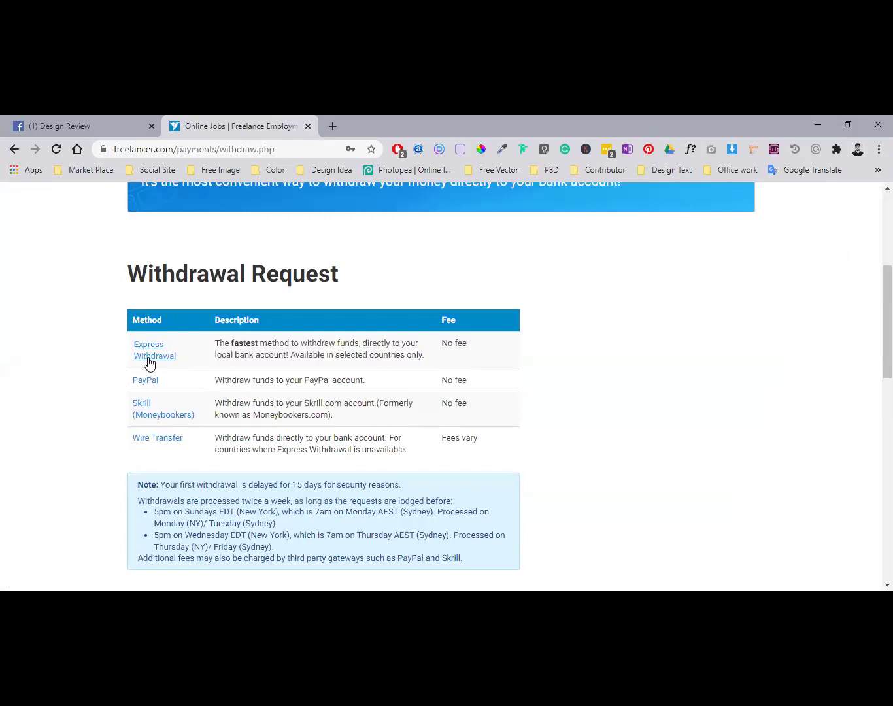
drag(158, 387, 133, 387)
click(169, 387)
drag(200, 423, 121, 404)
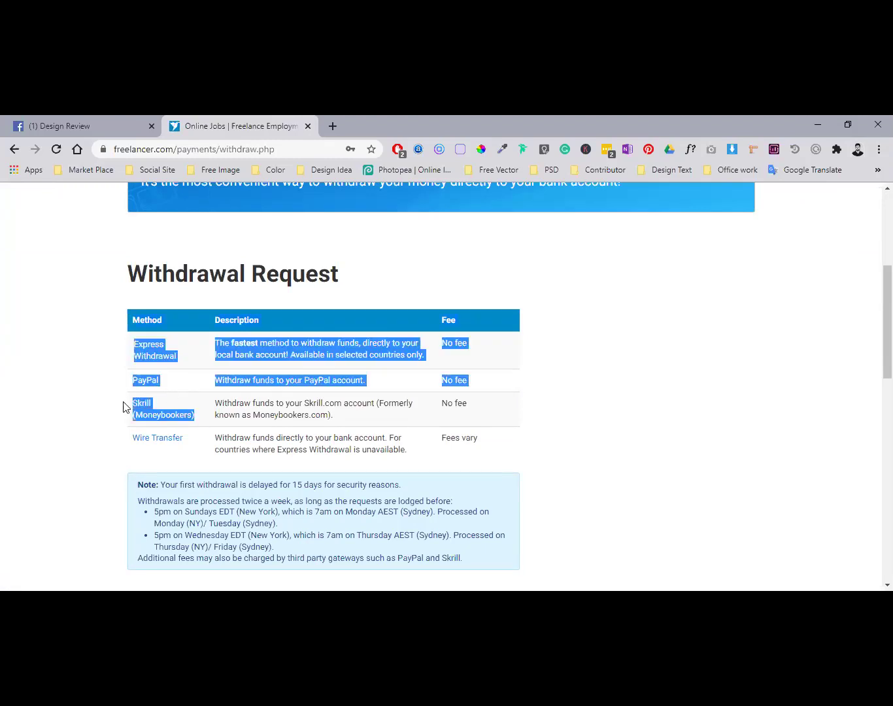
click(78, 432)
drag(234, 440, 322, 446)
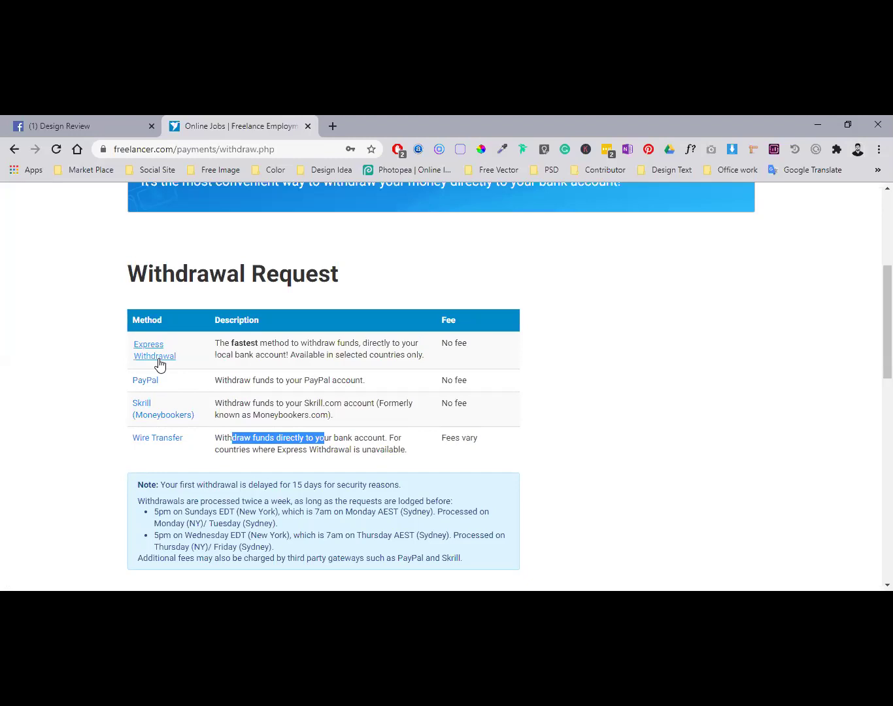
Step: Open the Express Withdrawal option in the Withdrawal Request table
mouse_move(136, 383)
mouse_down()
mouse_move(122, 389)
mouse_move(183, 395)
mouse_up()
click(183, 395)
drag(132, 407, 93, 442)
click(194, 443)
click(104, 375)
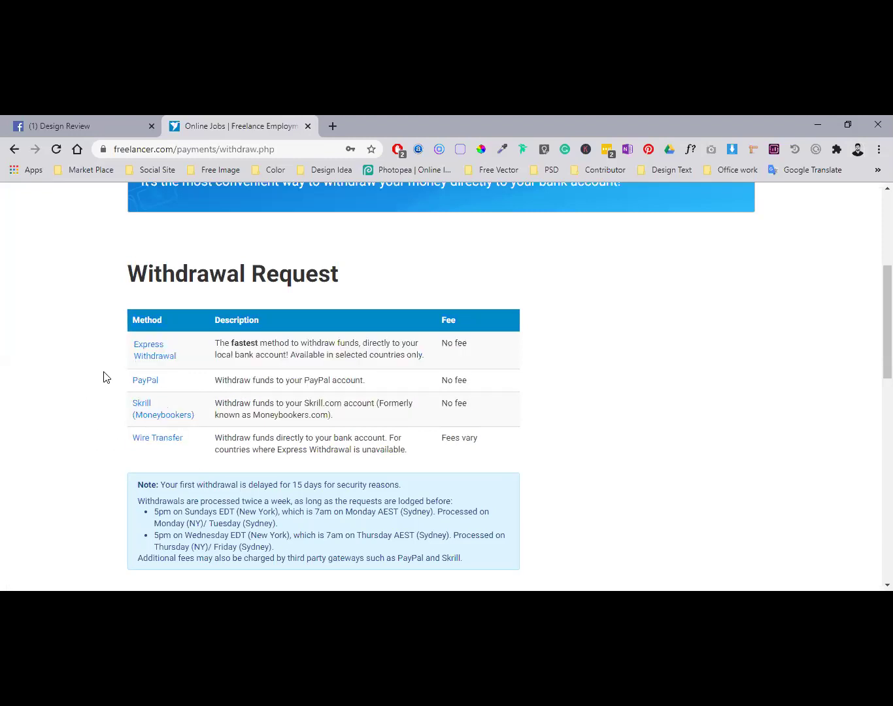
click(146, 359)
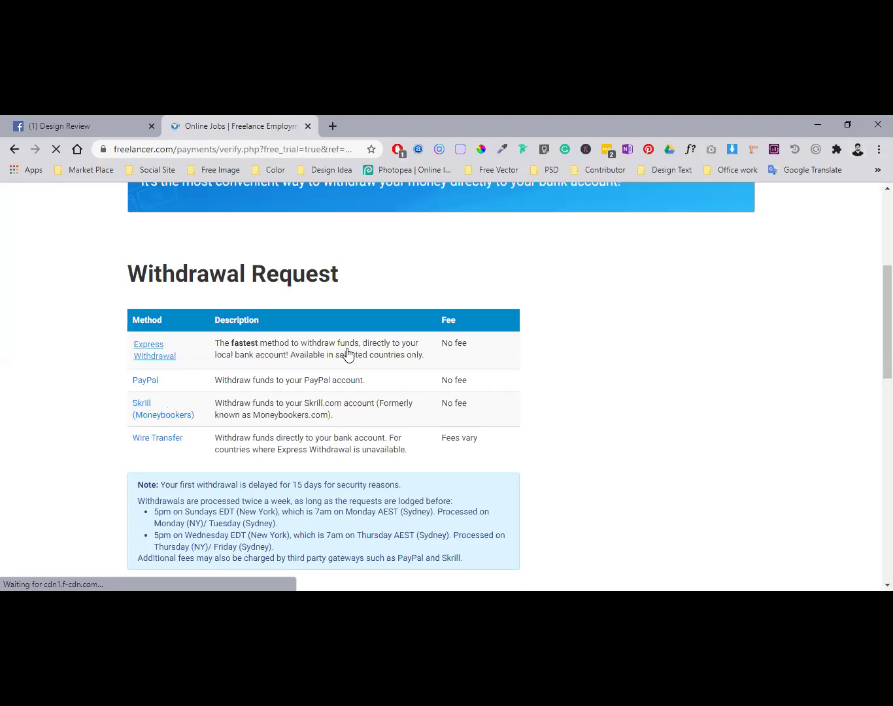
scroll(361, 383, down, 5)
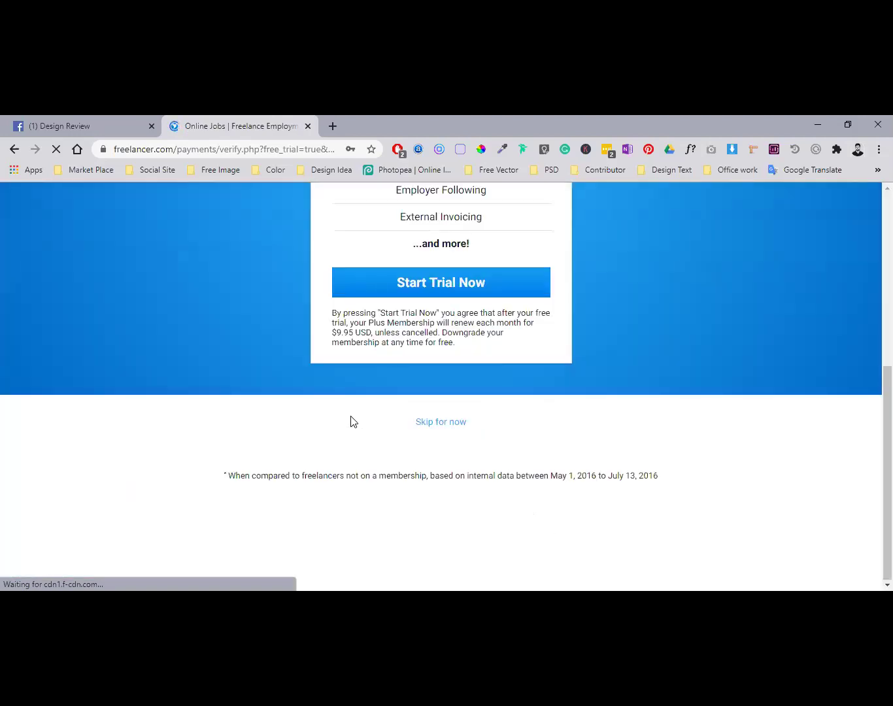
scroll(350, 421, up, 5)
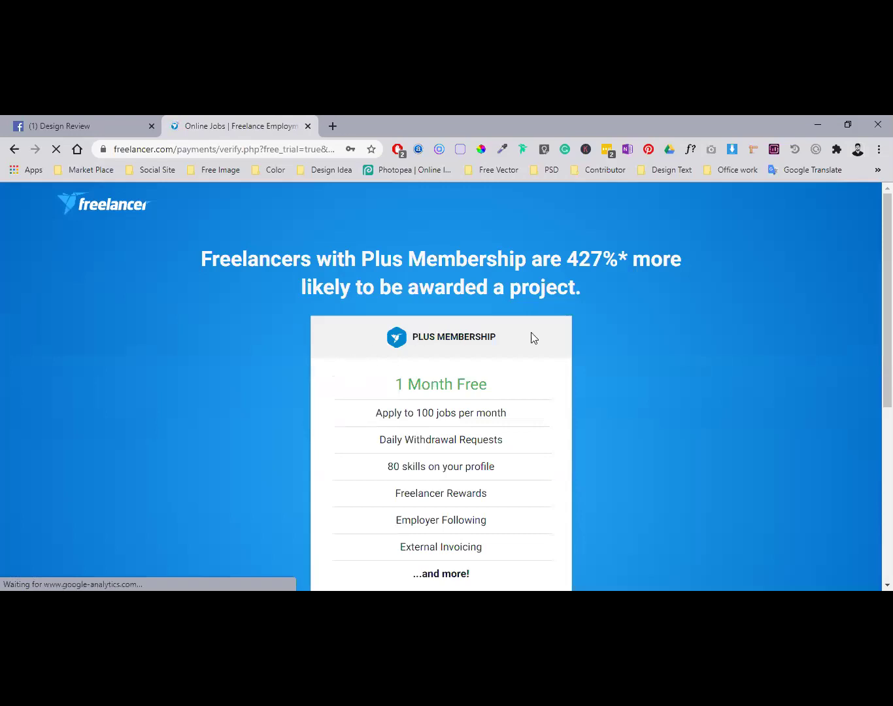
scroll(510, 345, down, 1)
scroll(420, 359, up, 1)
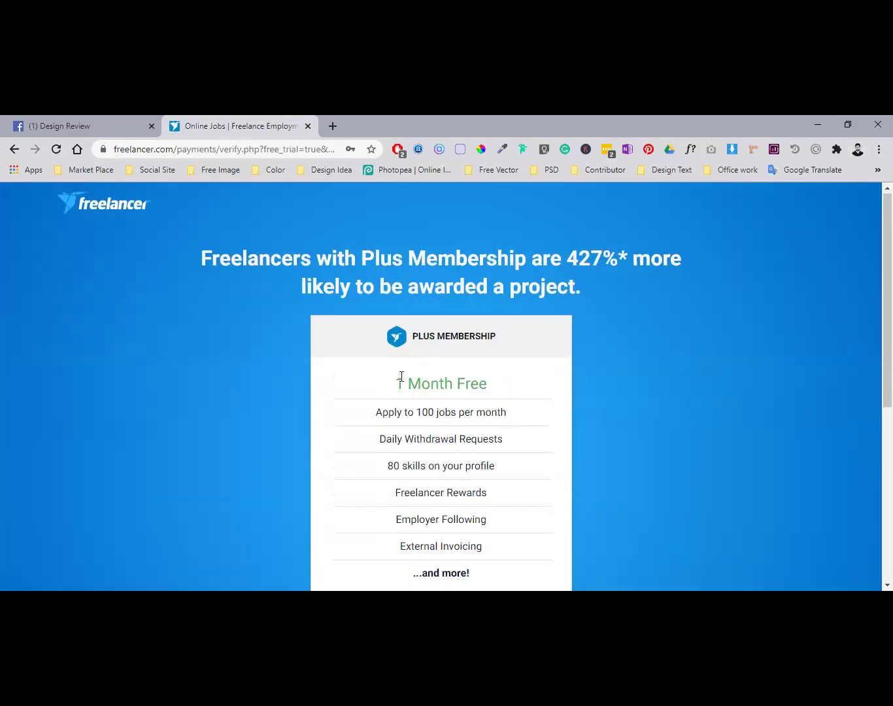
triple_click(494, 385)
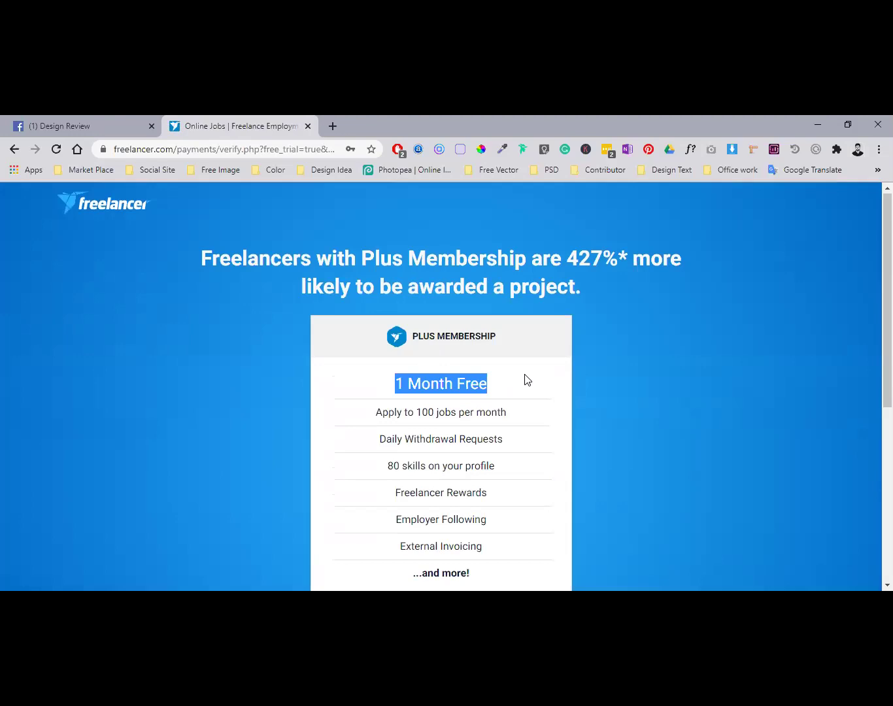
click(504, 381)
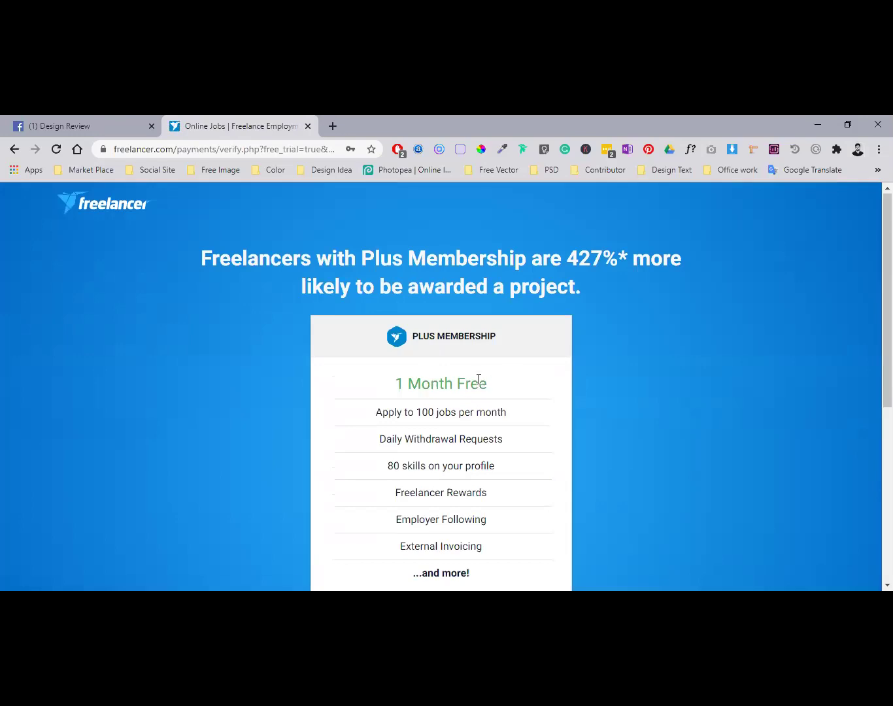
scroll(444, 353, down, 2)
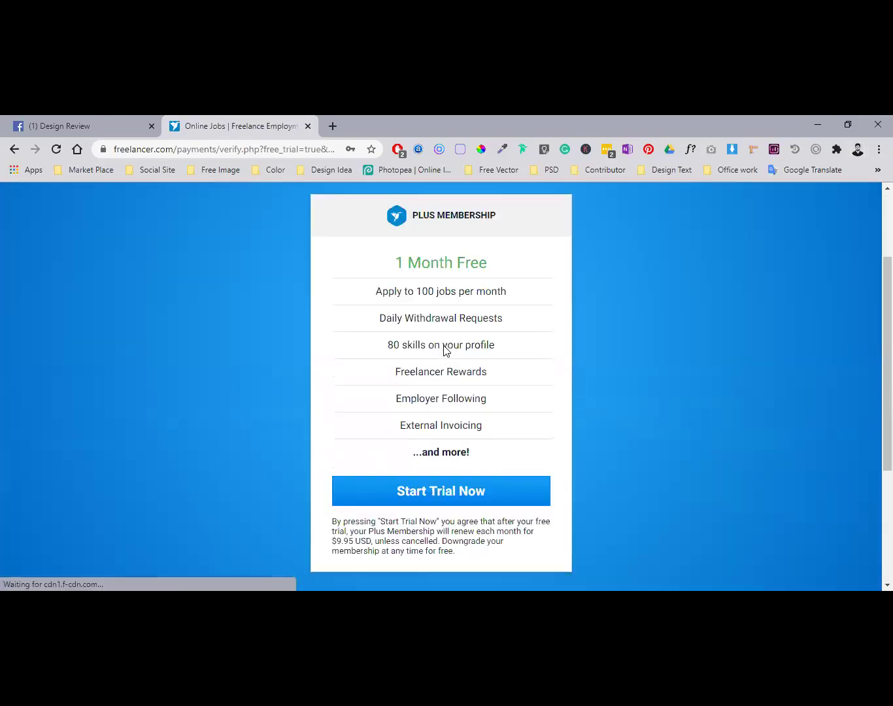
drag(398, 256, 497, 261)
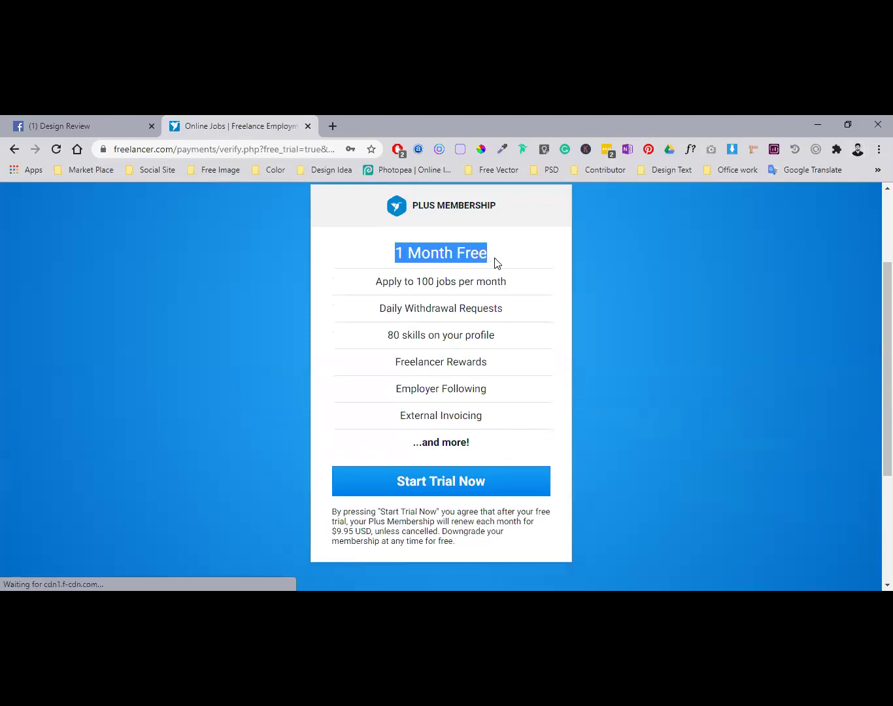
click(514, 291)
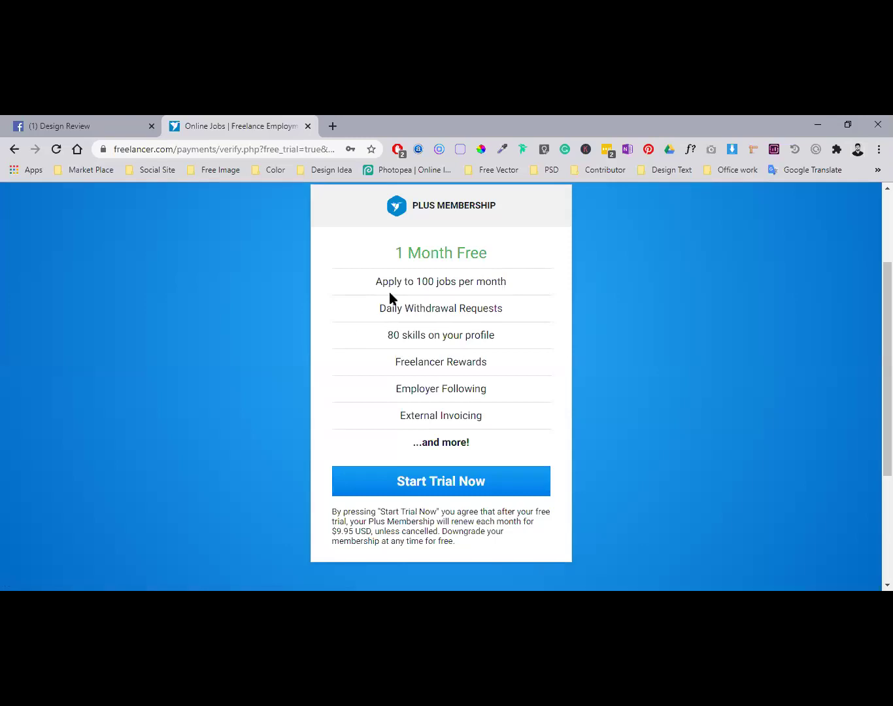
drag(384, 282, 508, 285)
click(411, 313)
drag(386, 307, 504, 317)
click(504, 316)
drag(403, 309, 449, 310)
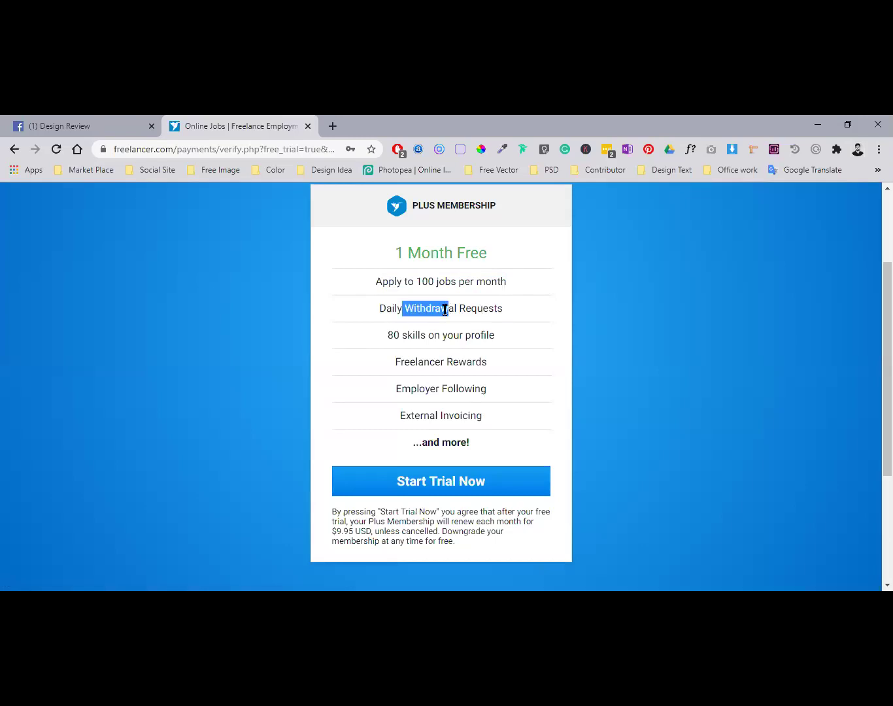
click(401, 339)
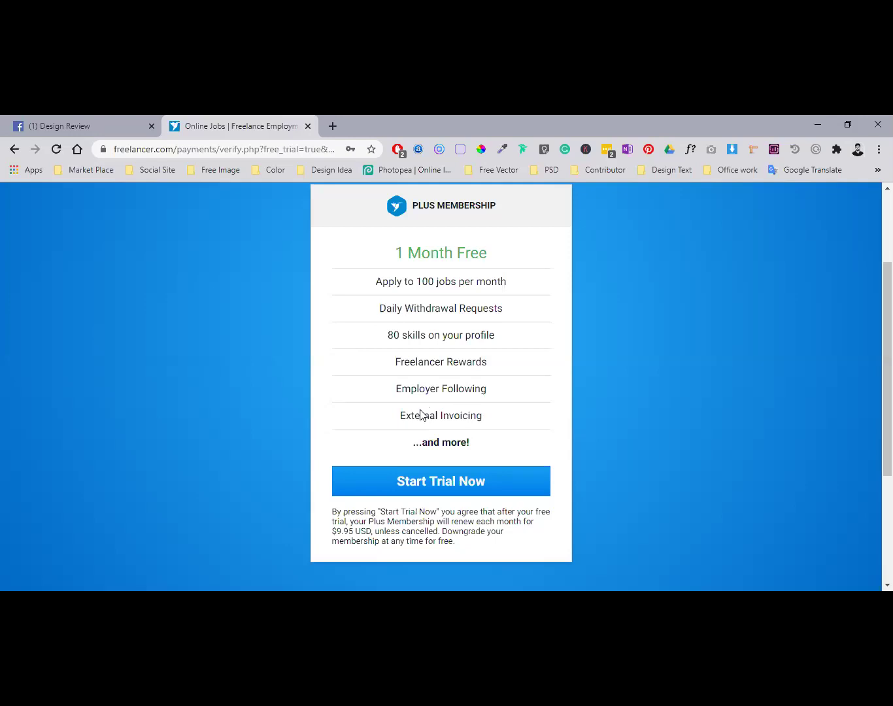
scroll(422, 415, down, 3)
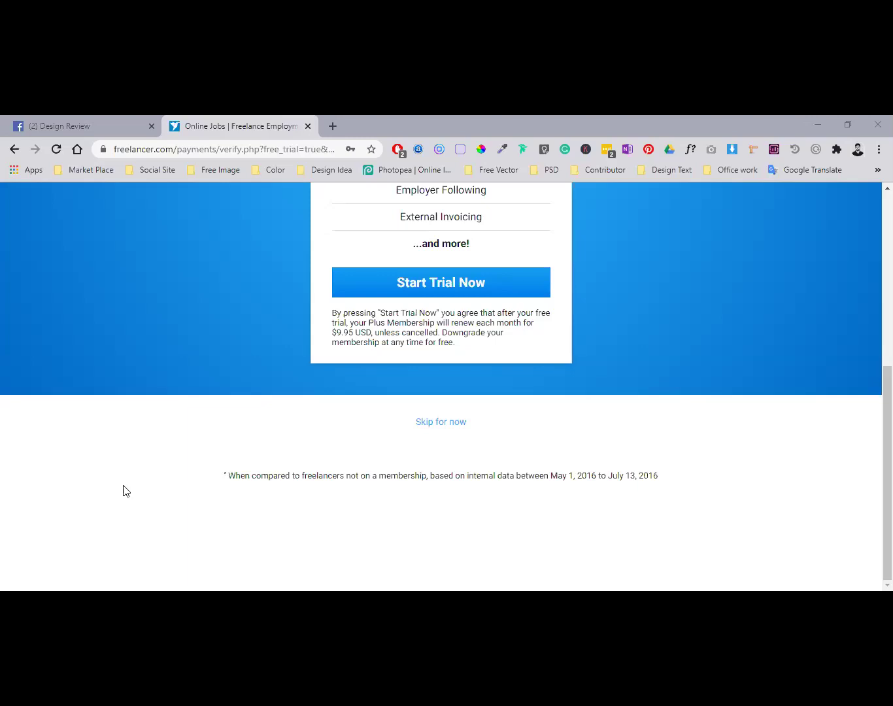
Step: Check the Facebook notifications on the Design Review page, then return to the Freelancer tab
click(165, 121)
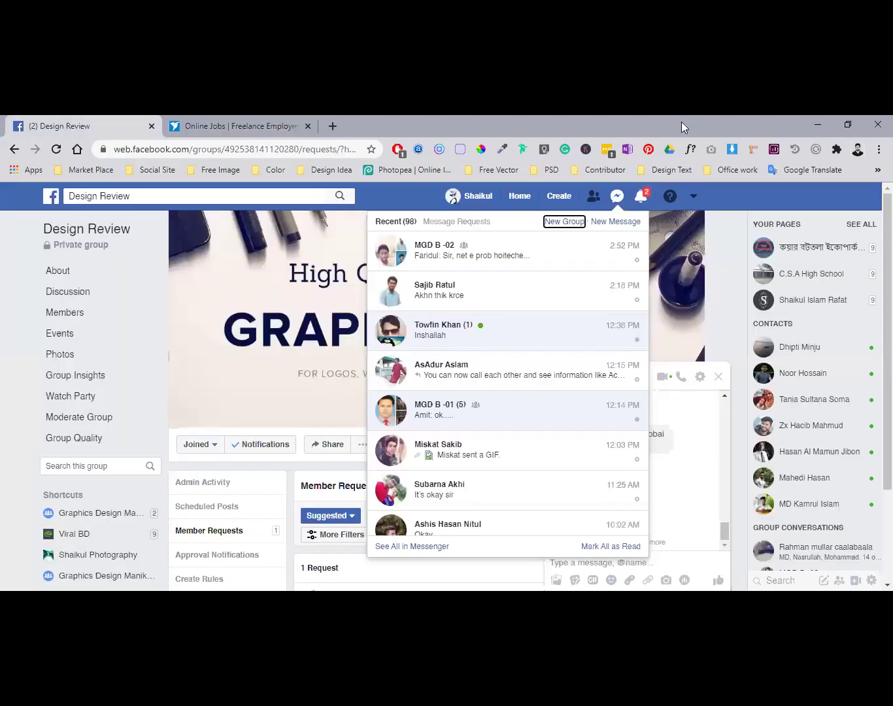
click(643, 194)
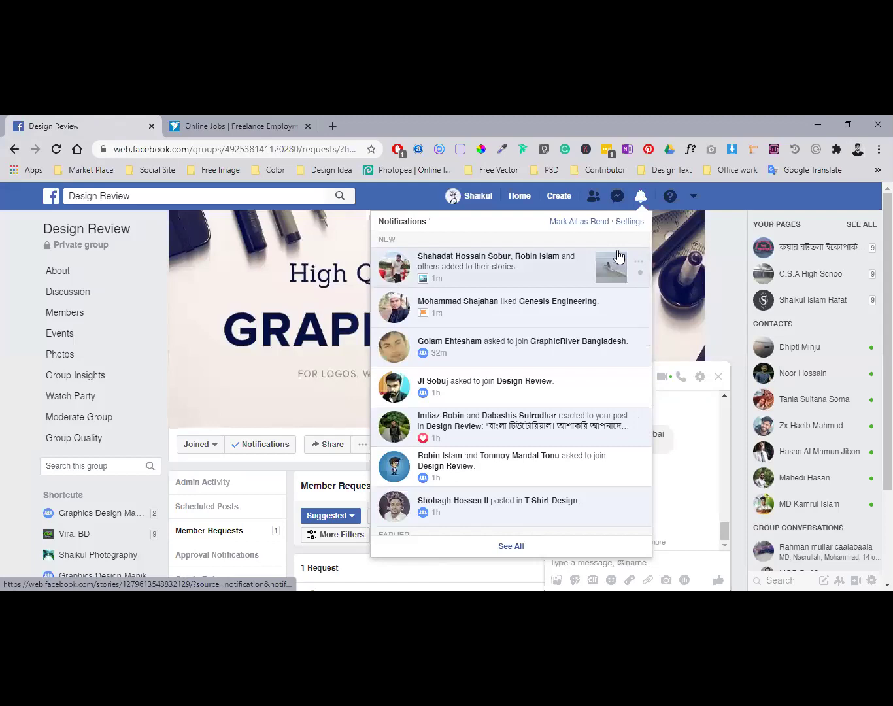
click(208, 122)
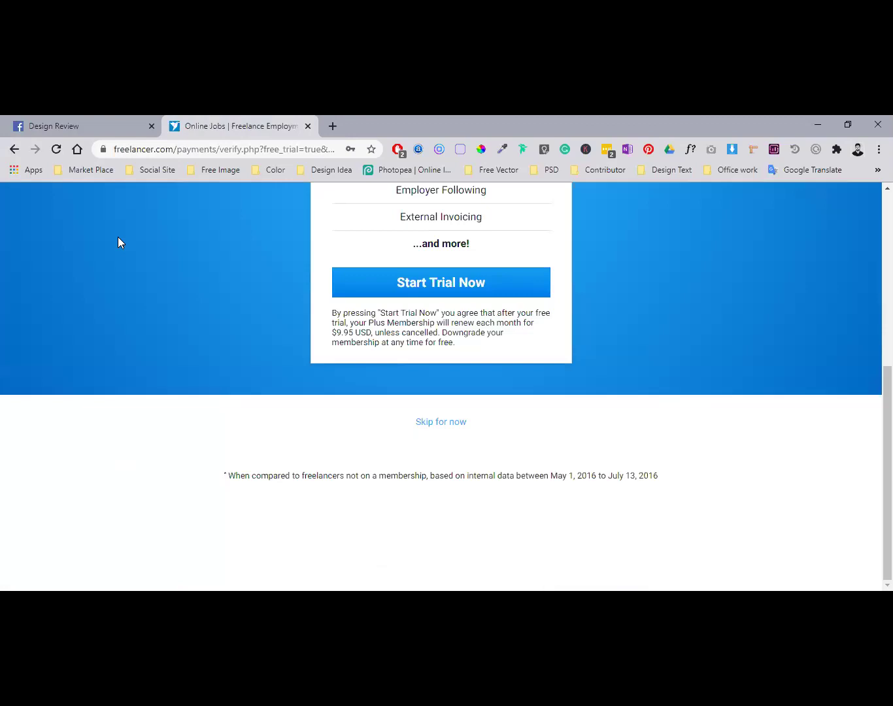
scroll(167, 337, up, 5)
scroll(168, 334, down, 1)
scroll(168, 329, down, 1)
scroll(160, 327, up, 1)
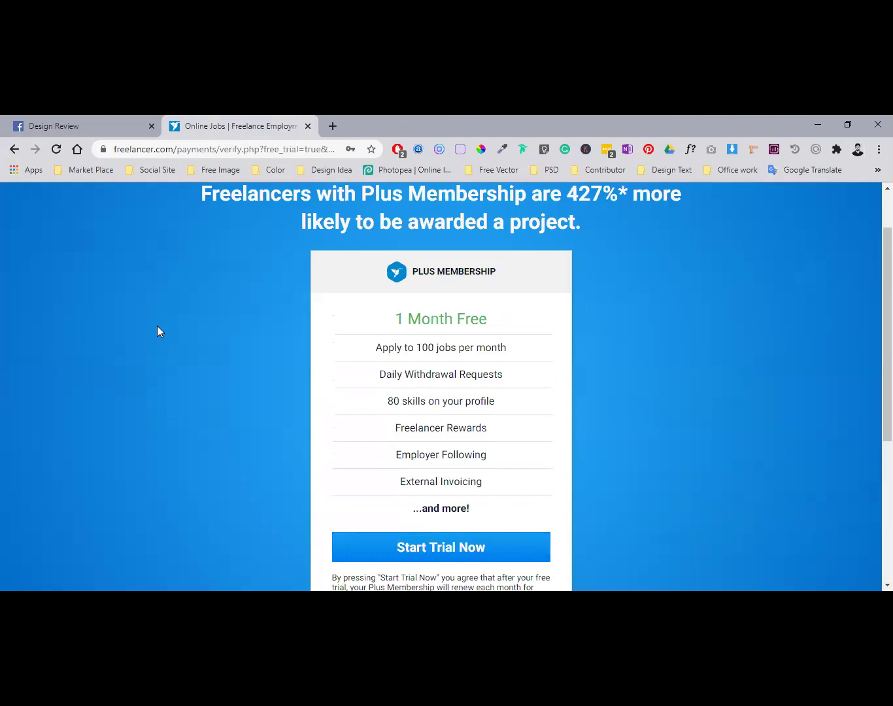
scroll(157, 326, down, 4)
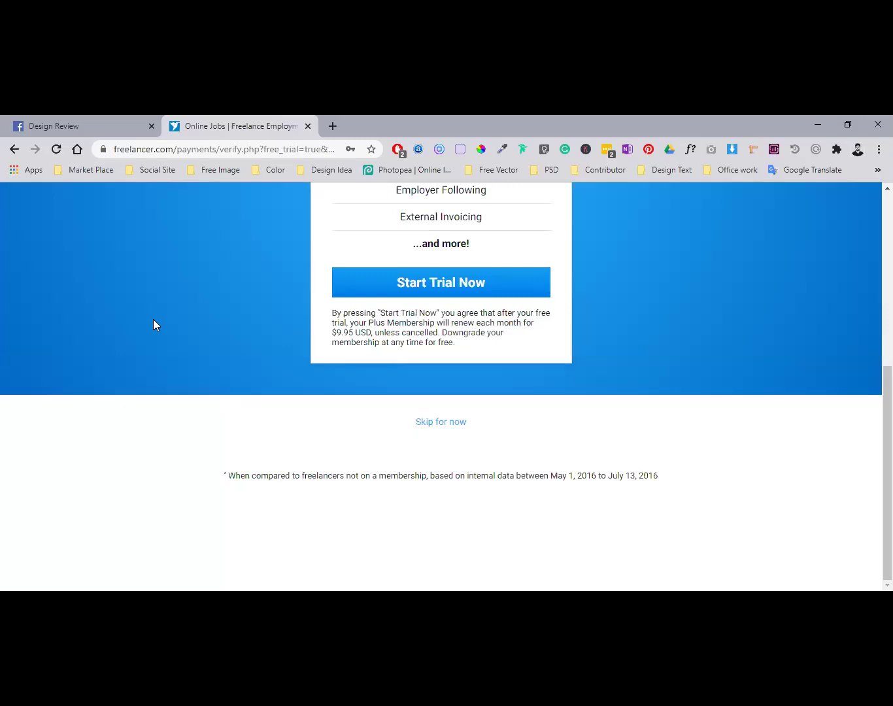
scroll(150, 321, up, 4)
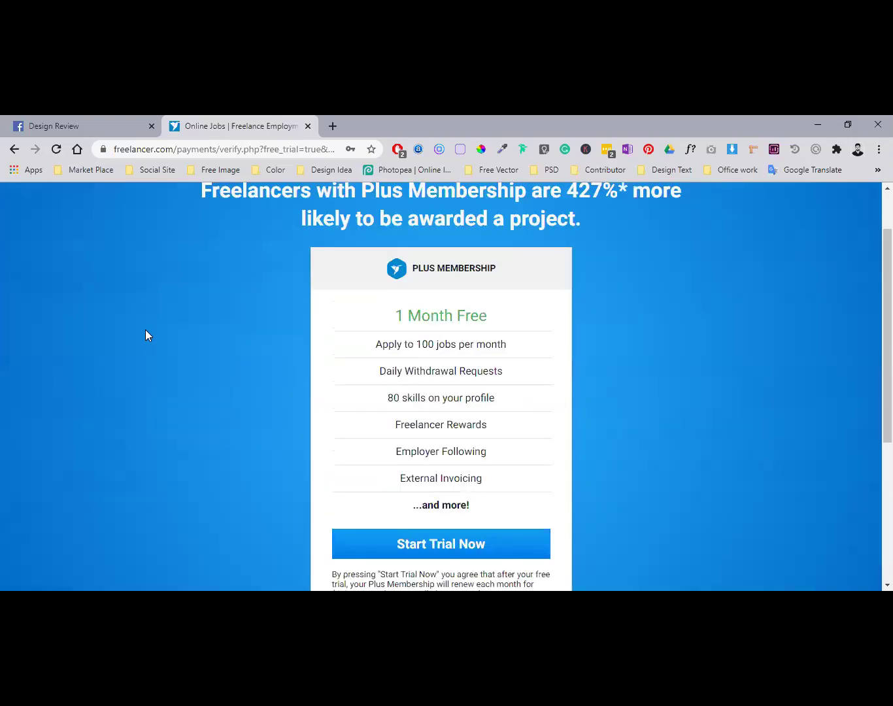
scroll(147, 335, down, 1)
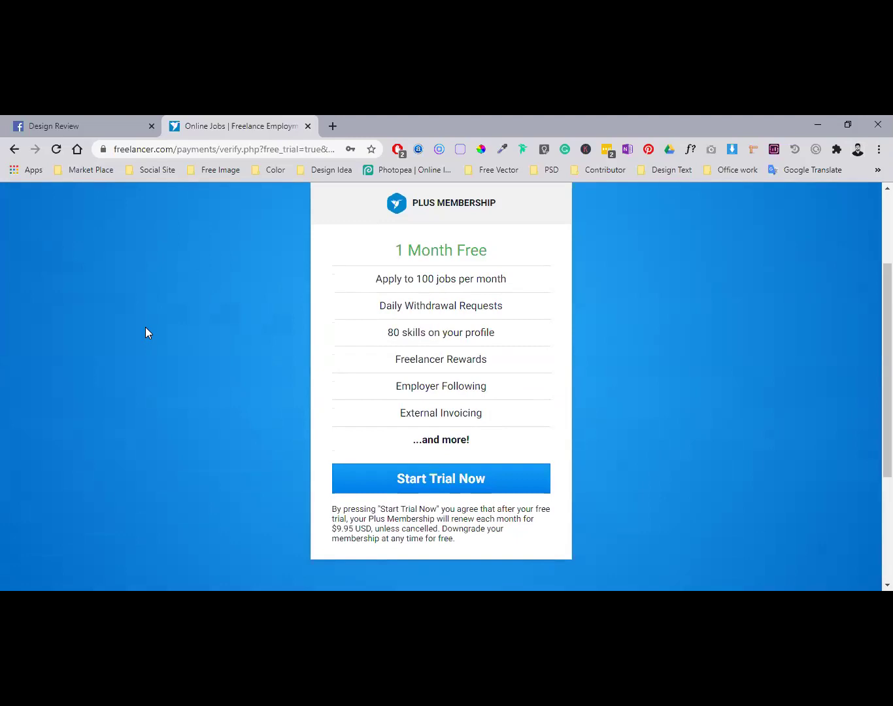
scroll(244, 330, down, 3)
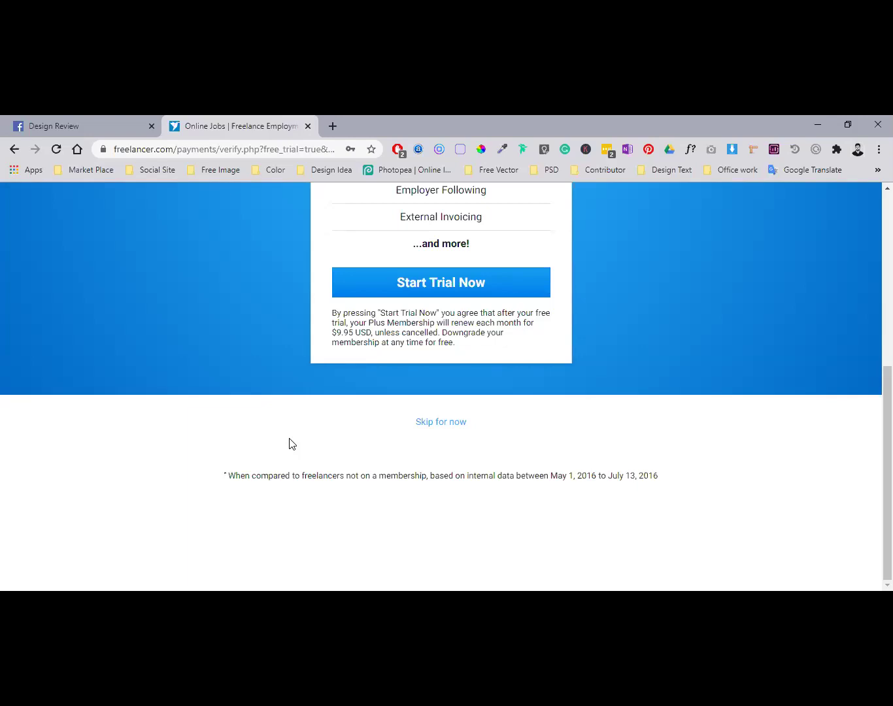
scroll(257, 431, up, 3)
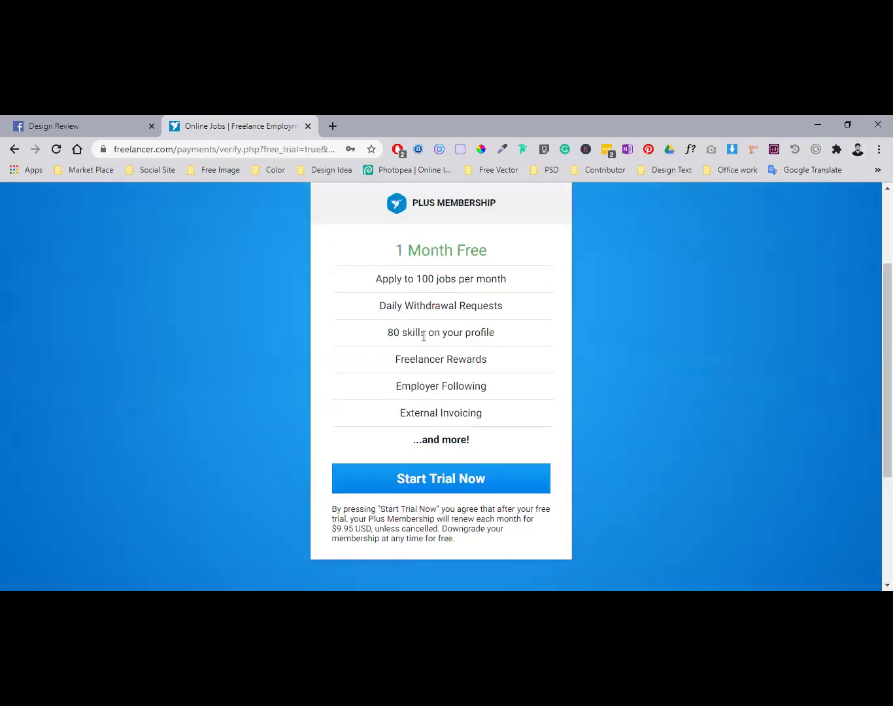
triple_click(456, 277)
click(468, 330)
scroll(466, 328, down, 3)
scroll(465, 325, up, 5)
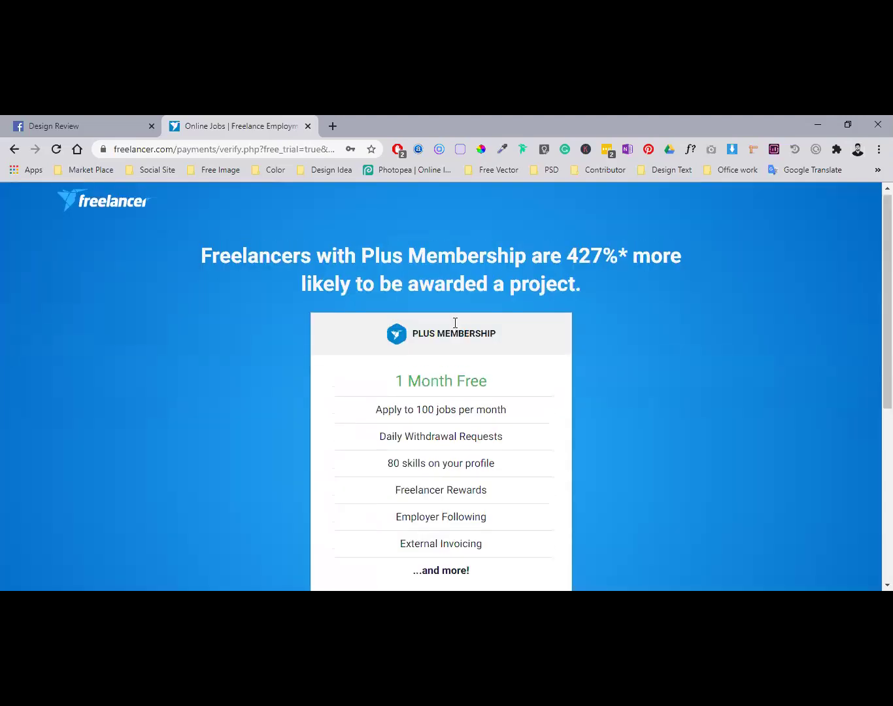
scroll(455, 327, down, 1)
scroll(262, 339, down, 1)
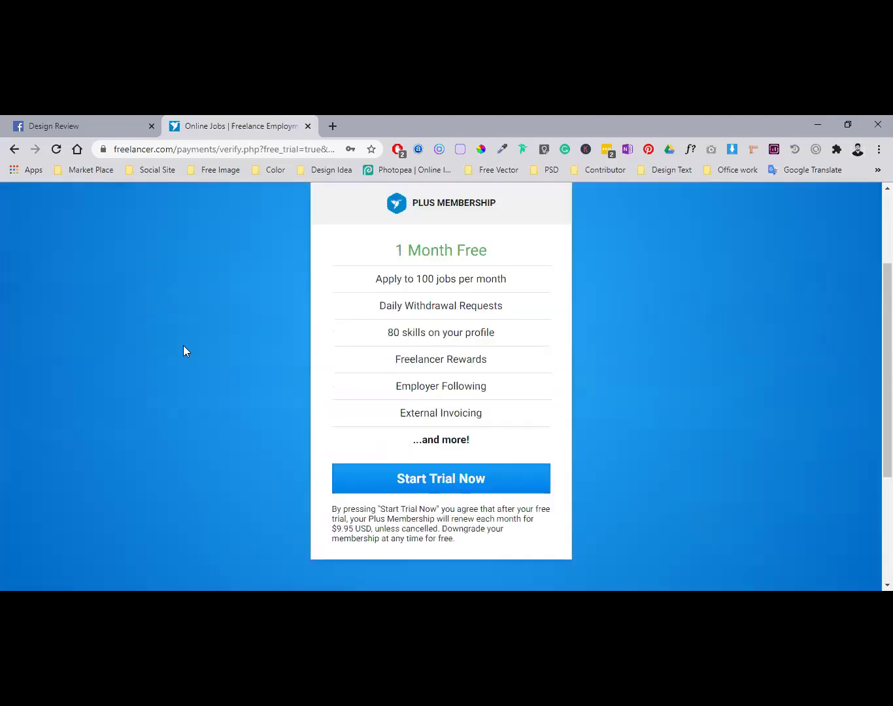
scroll(299, 311, up, 2)
scroll(712, 365, down, 3)
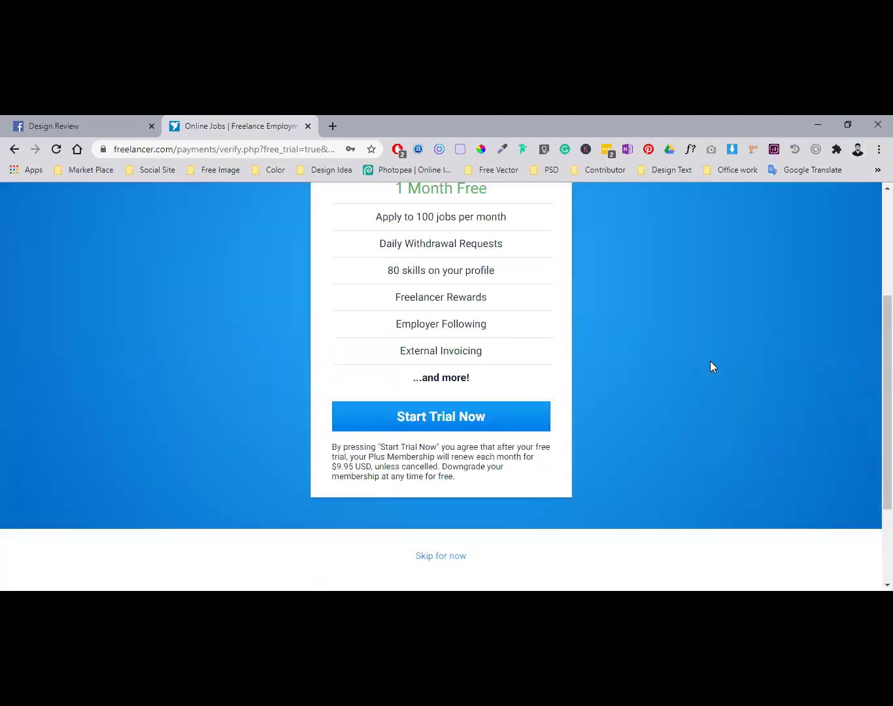
scroll(677, 366, up, 3)
scroll(63, 264, down, 1)
scroll(670, 369, down, 4)
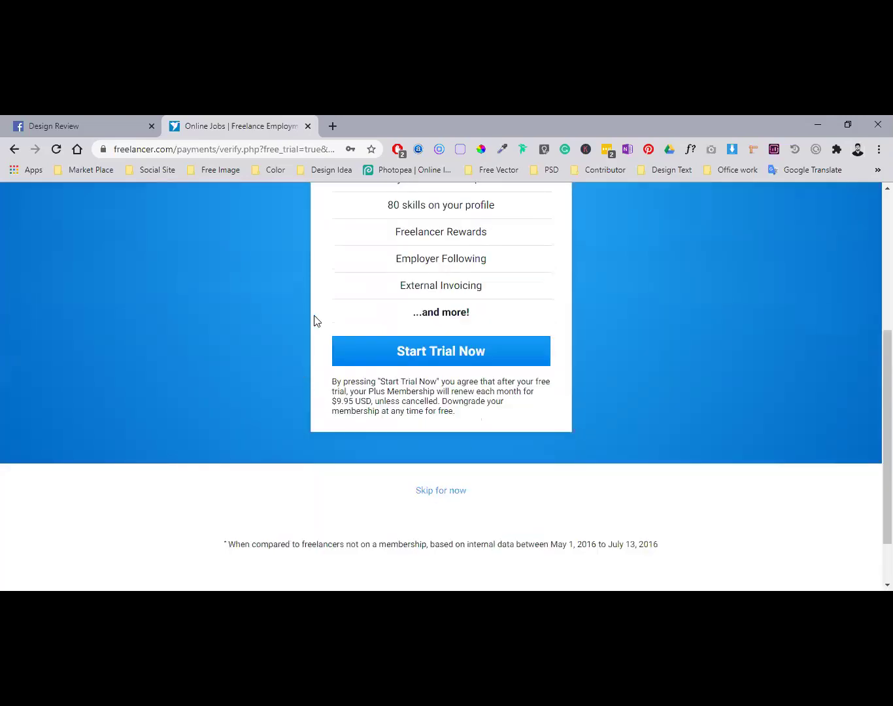
scroll(308, 310, up, 2)
scroll(568, 383, up, 1)
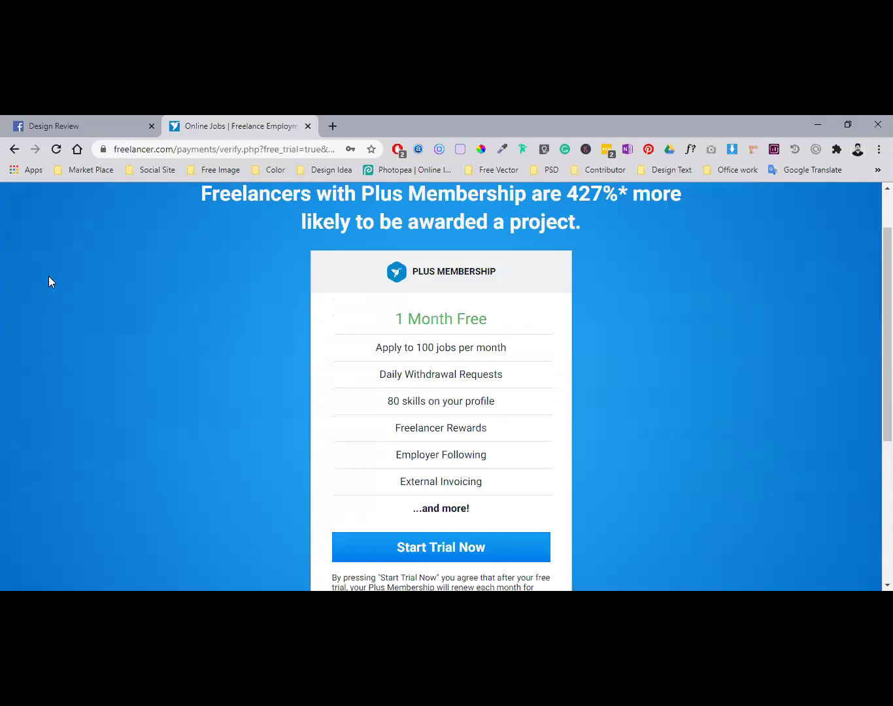
scroll(49, 282, down, 1)
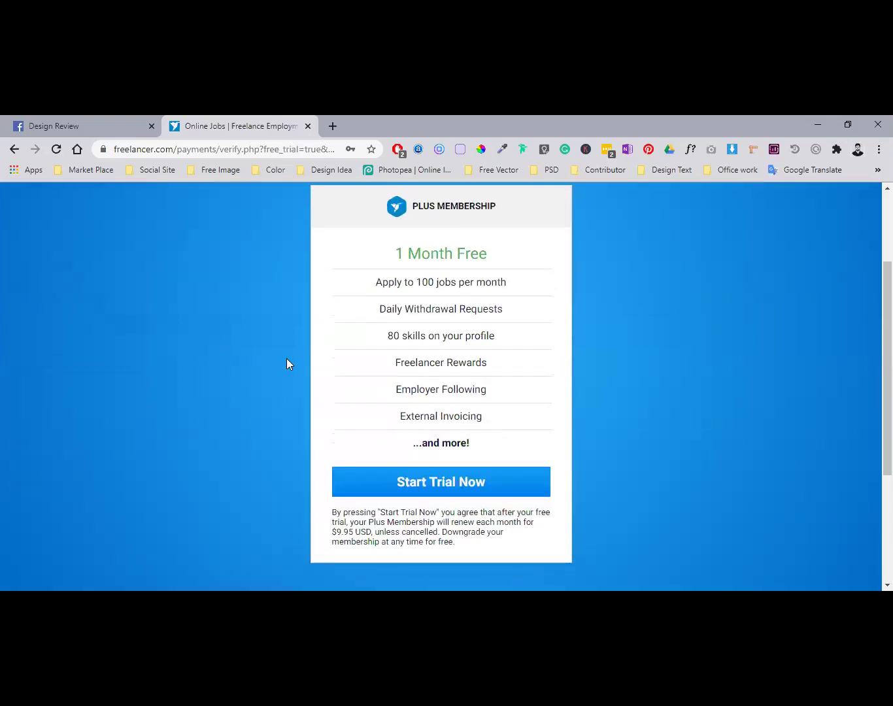
scroll(295, 391, up, 2)
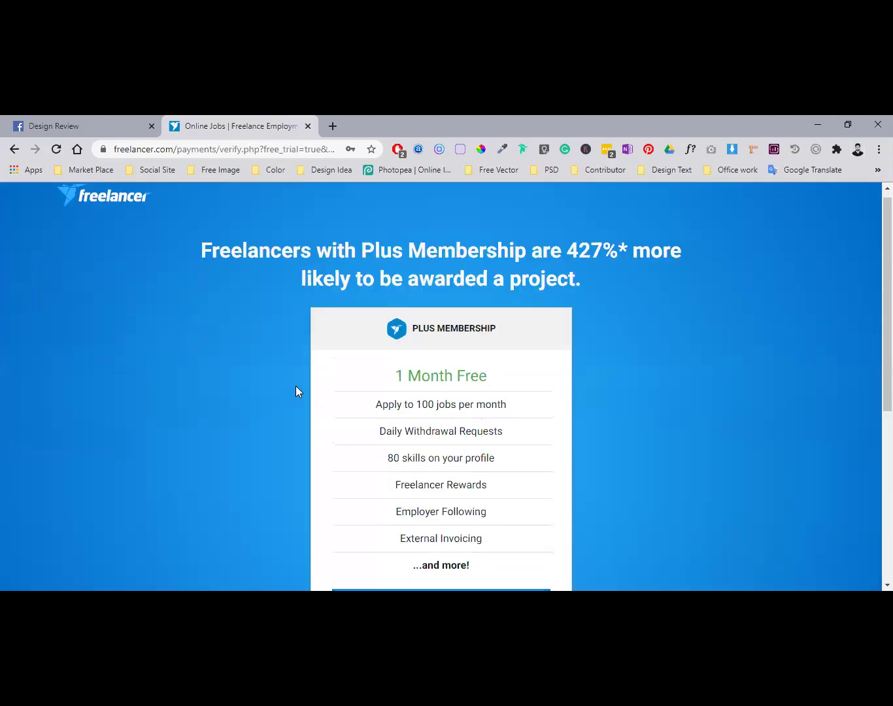
scroll(296, 391, down, 3)
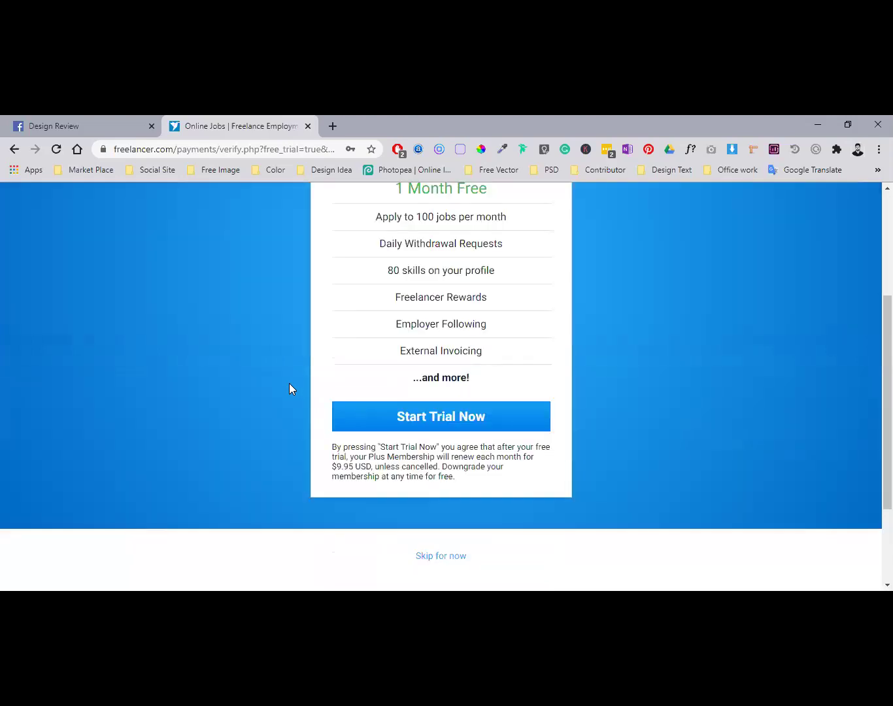
scroll(291, 387, down, 2)
scroll(302, 387, up, 3)
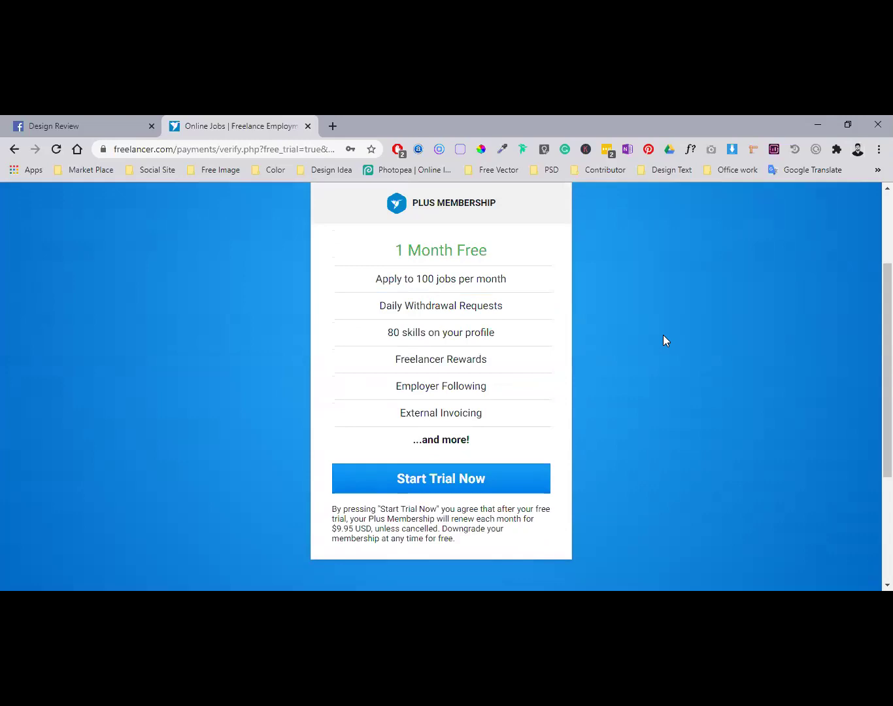
scroll(661, 342, up, 2)
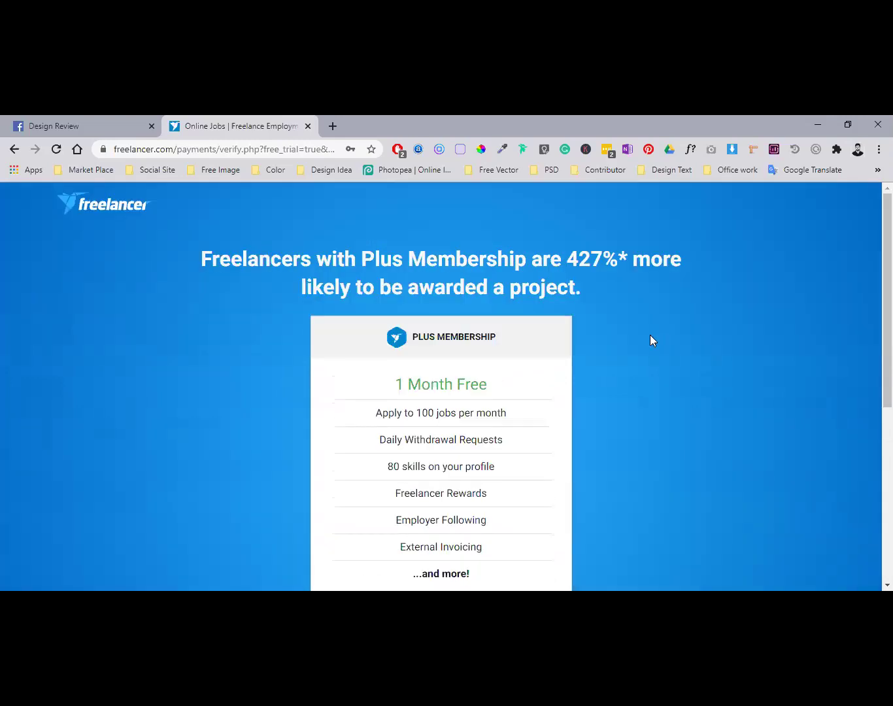
scroll(645, 338, down, 2)
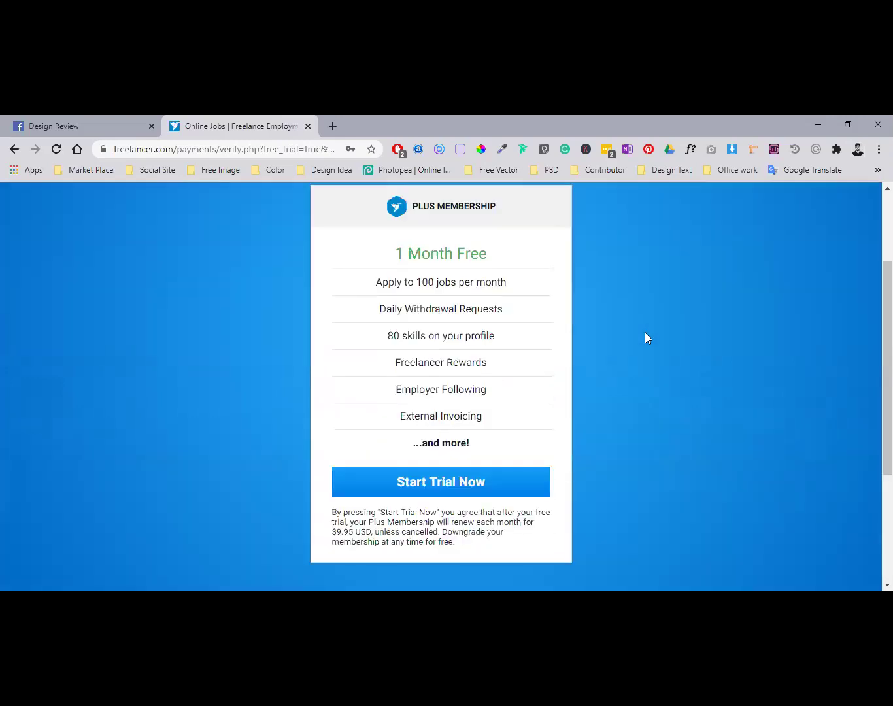
scroll(645, 335, down, 2)
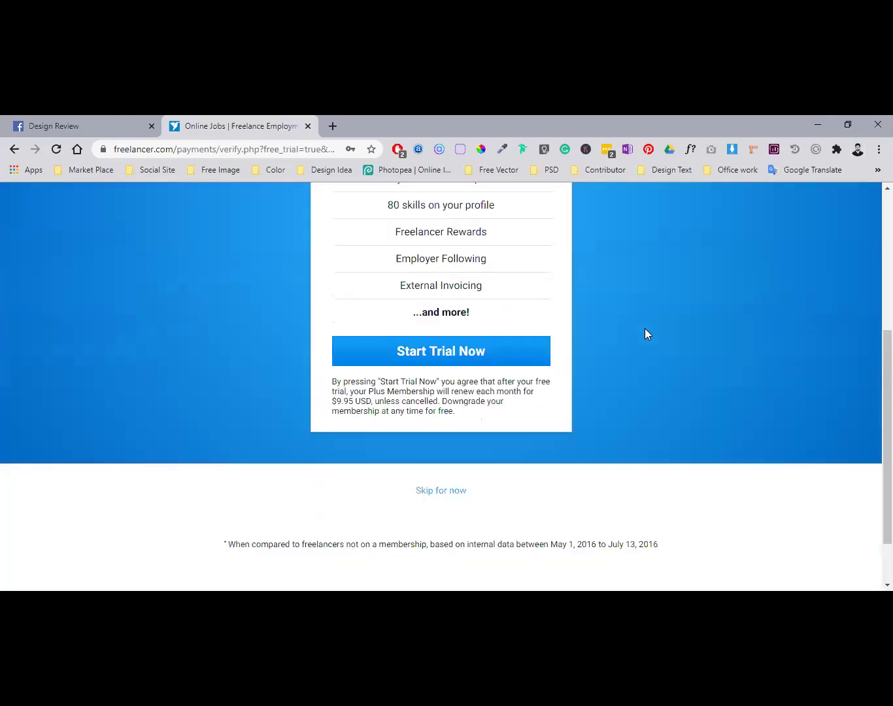
scroll(645, 334, up, 2)
scroll(645, 332, up, 1)
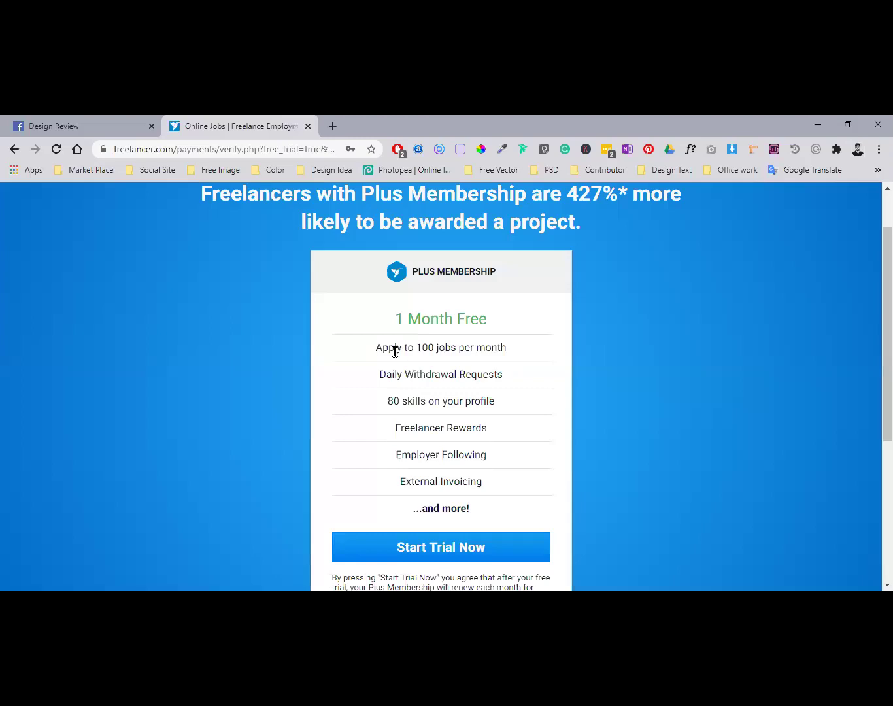
Step: Review the Plus Membership perks, from 100 jobs per month to External Invoicing, then skip the trial
drag(396, 352, 514, 353)
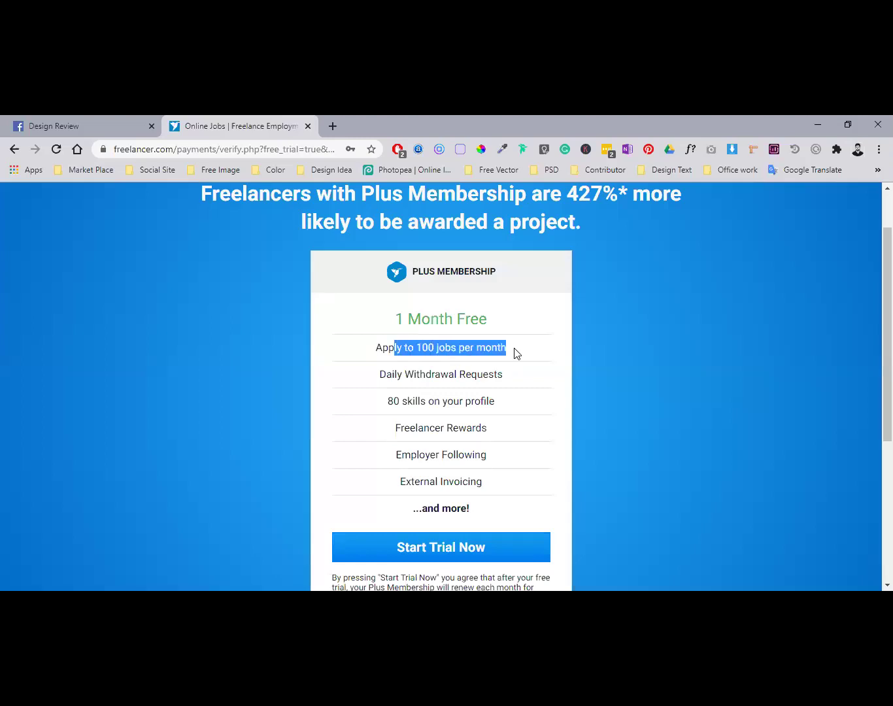
drag(386, 376, 514, 379)
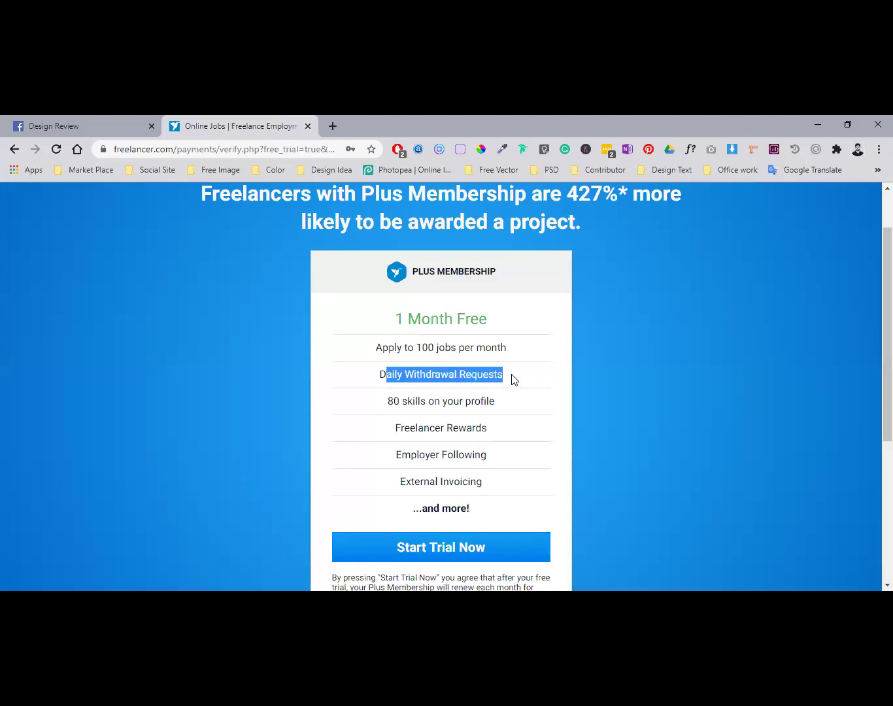
scroll(444, 363, down, 1)
click(391, 279)
scroll(390, 271, down, 2)
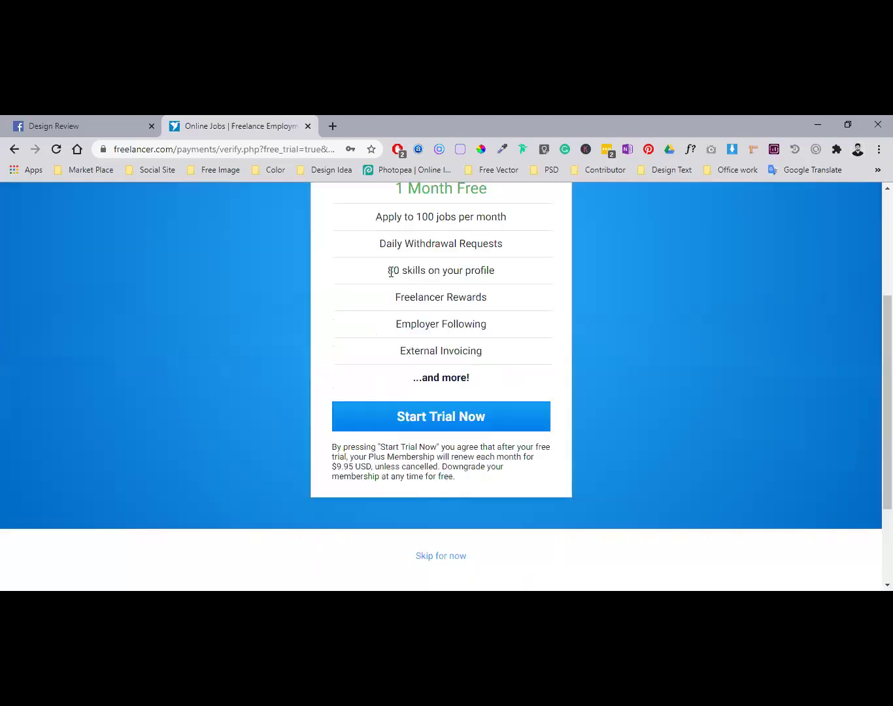
drag(390, 272, 498, 271)
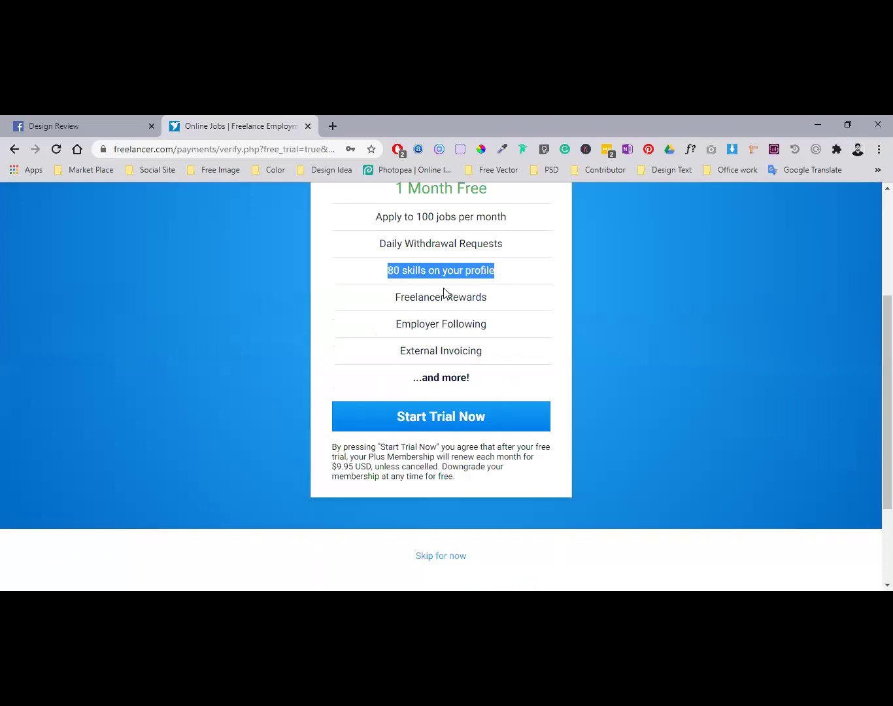
drag(397, 299, 514, 304)
drag(394, 326, 510, 334)
drag(396, 353, 488, 356)
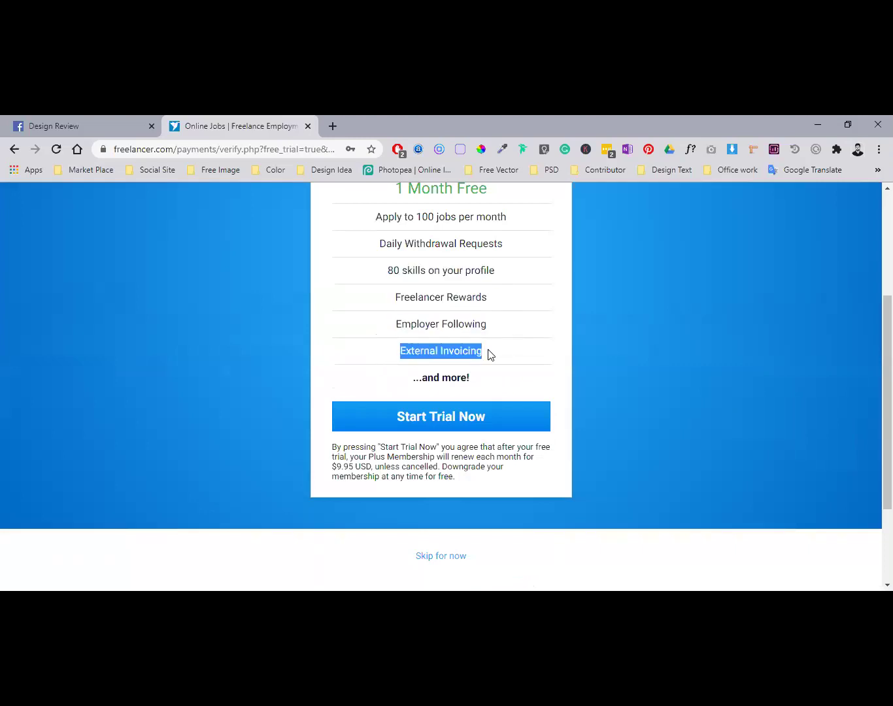
scroll(485, 359, down, 2)
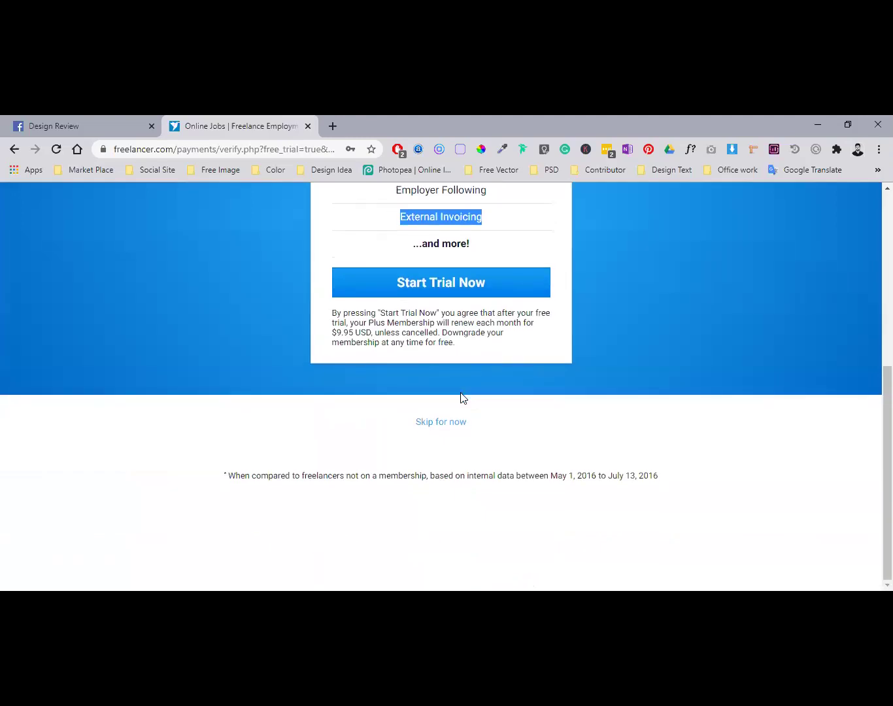
click(441, 423)
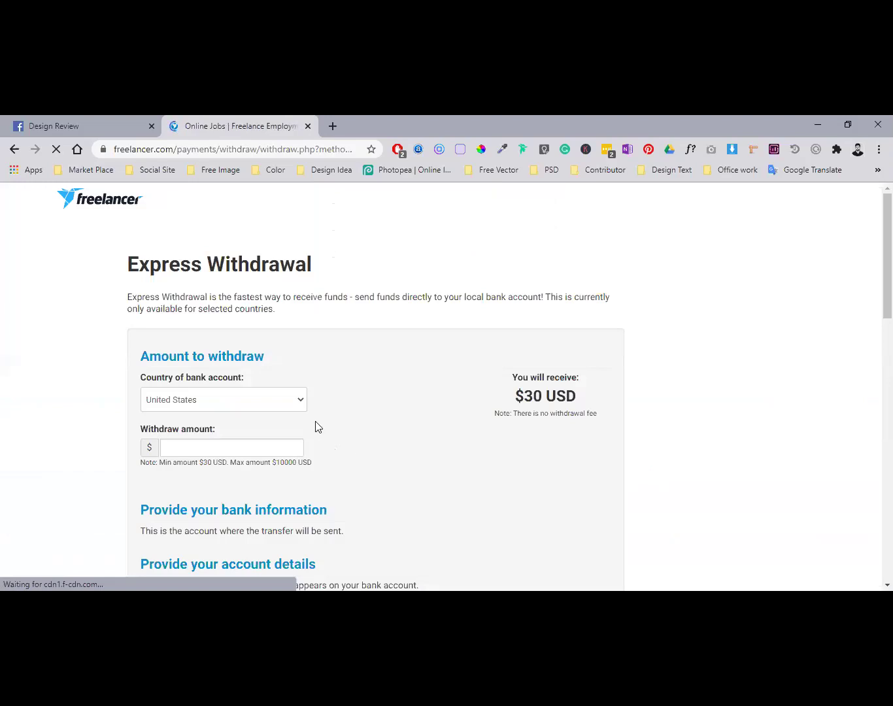
Step: Open the Country of bank account list and scroll toward Bangladesh
click(277, 399)
scroll(209, 223, up, 5)
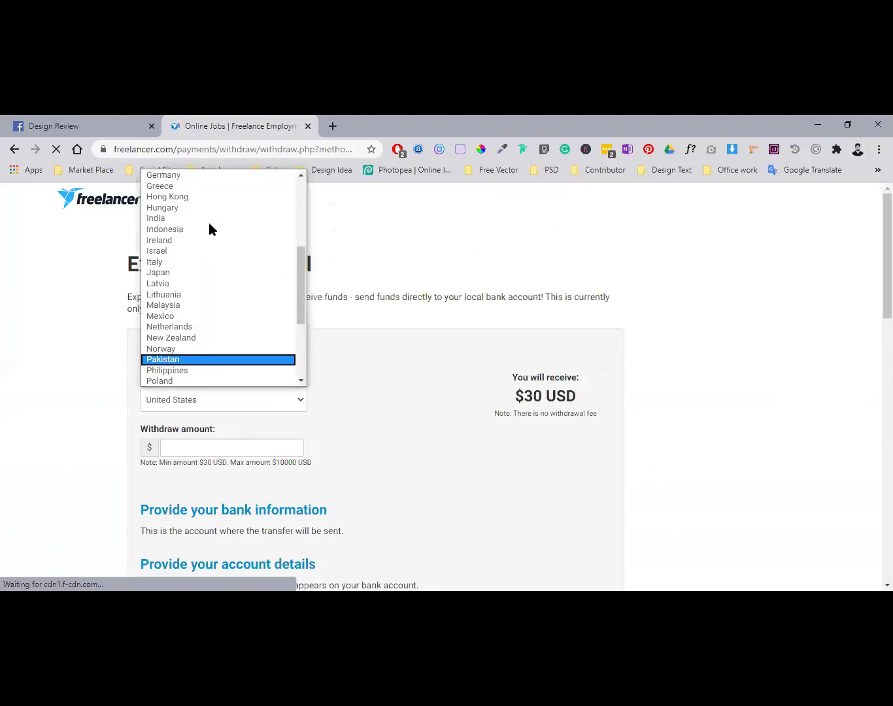
Step: Choose Bangladesh as the bank country and replace the 0.00 withdraw amount with 120.00
click(204, 209)
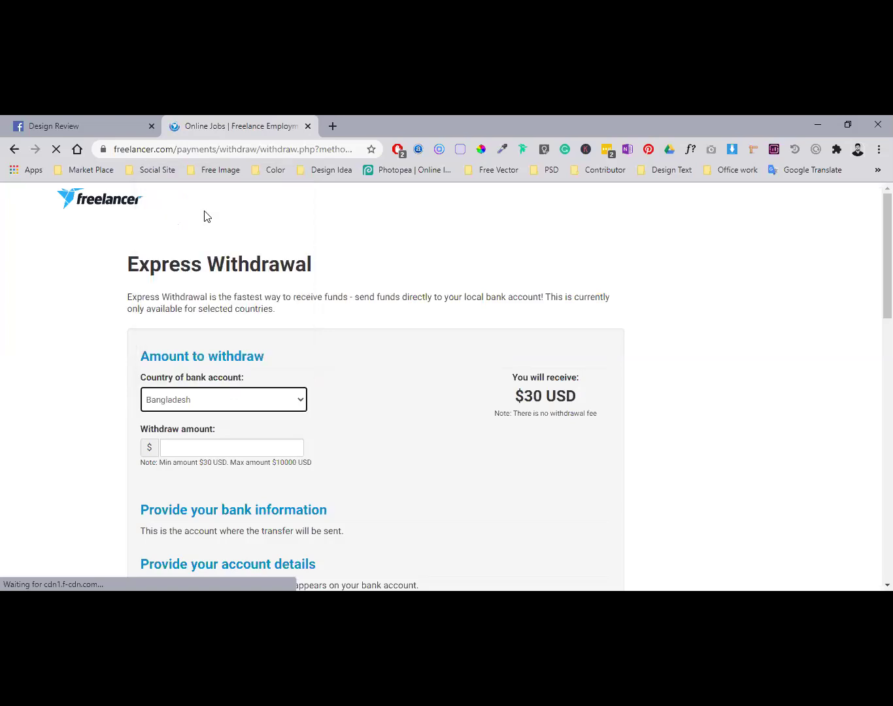
scroll(338, 338, down, 2)
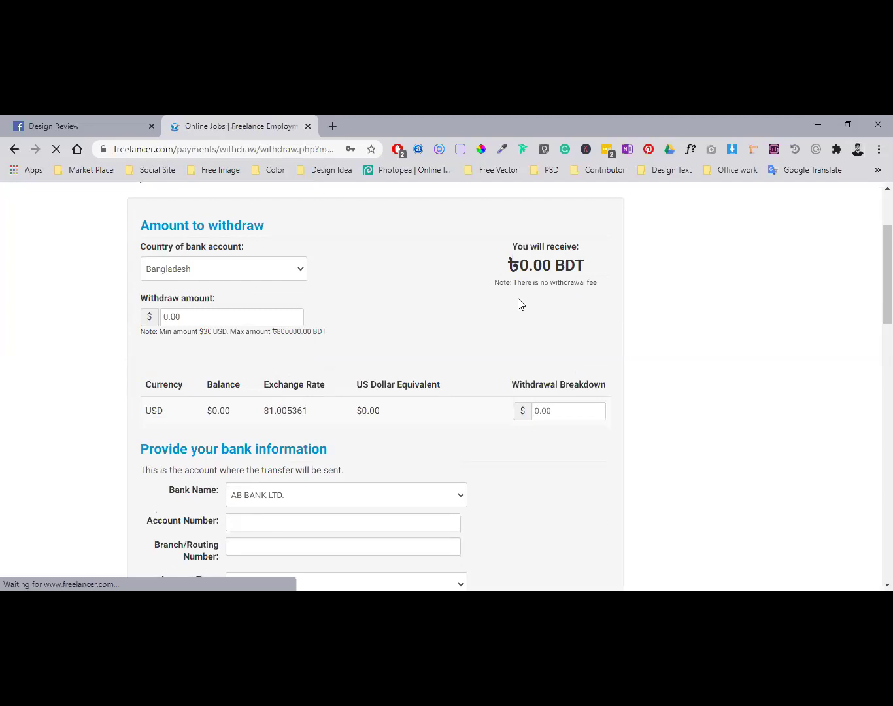
click(231, 318)
scroll(235, 308, up, 1)
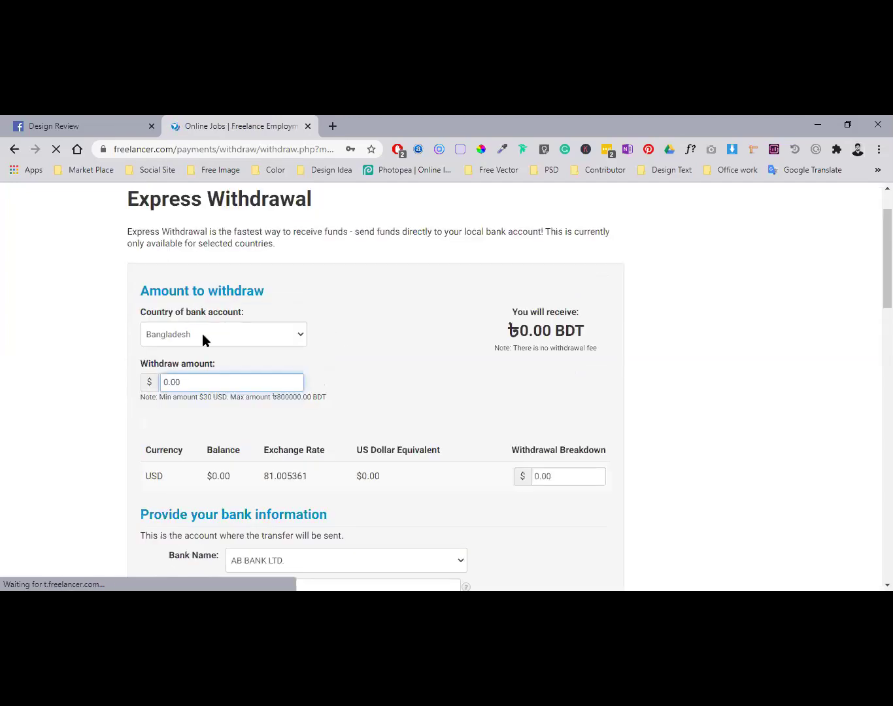
double_click(163, 384)
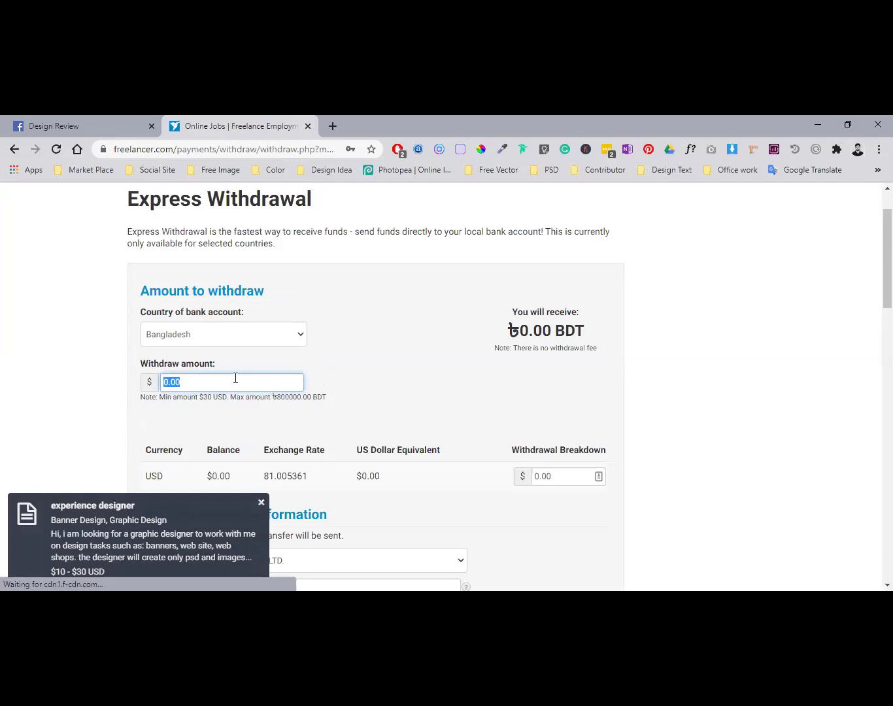
click(235, 378)
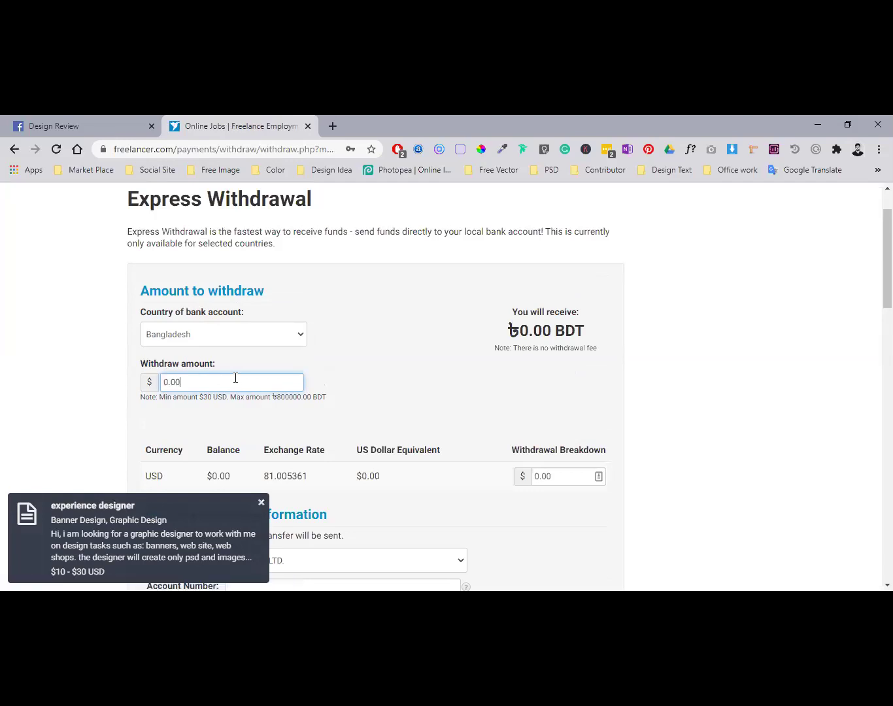
drag(189, 378, 130, 379)
click(151, 381)
text(120)
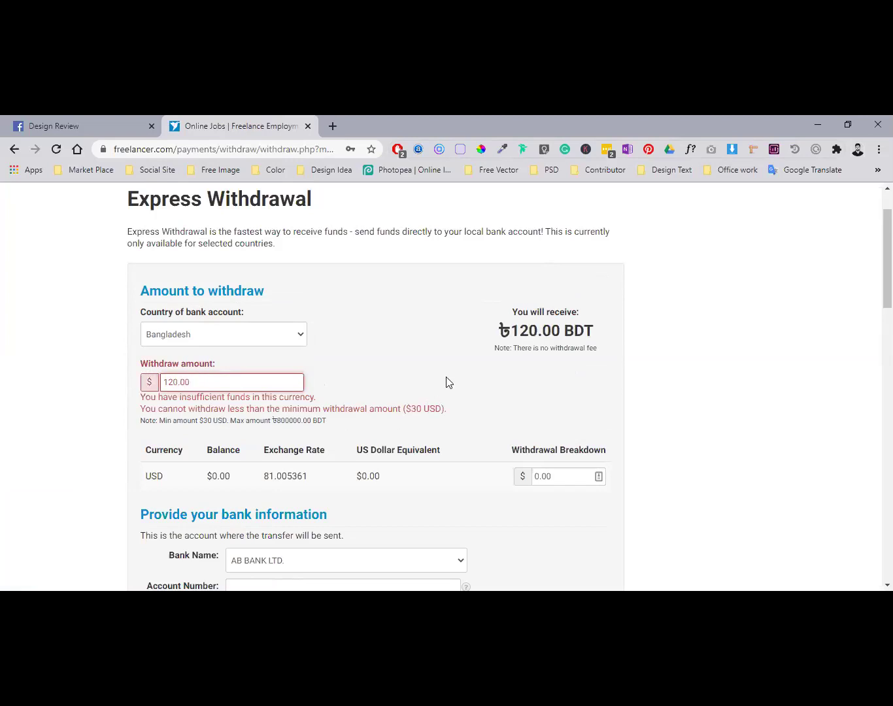
scroll(443, 382, down, 1)
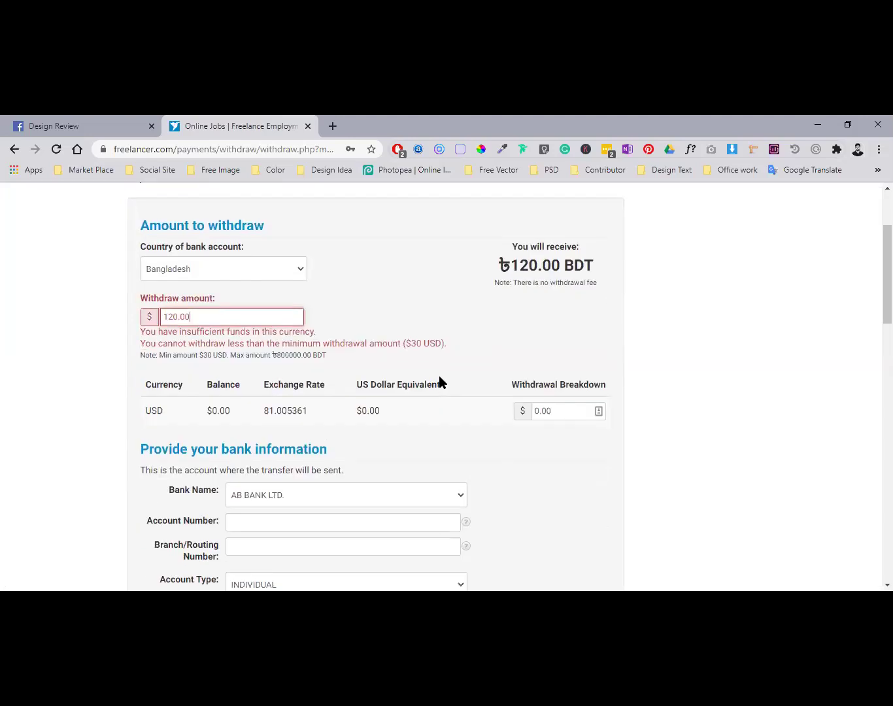
click(223, 319)
text(00)
key(BackSpace)
key(BackSpace)
key(BackSpace)
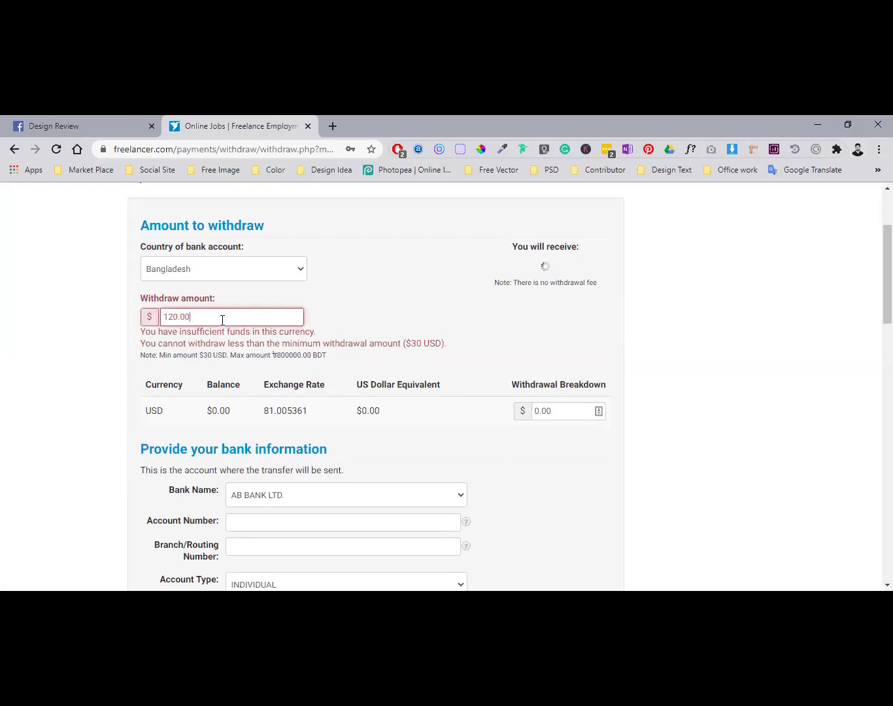
text(0)
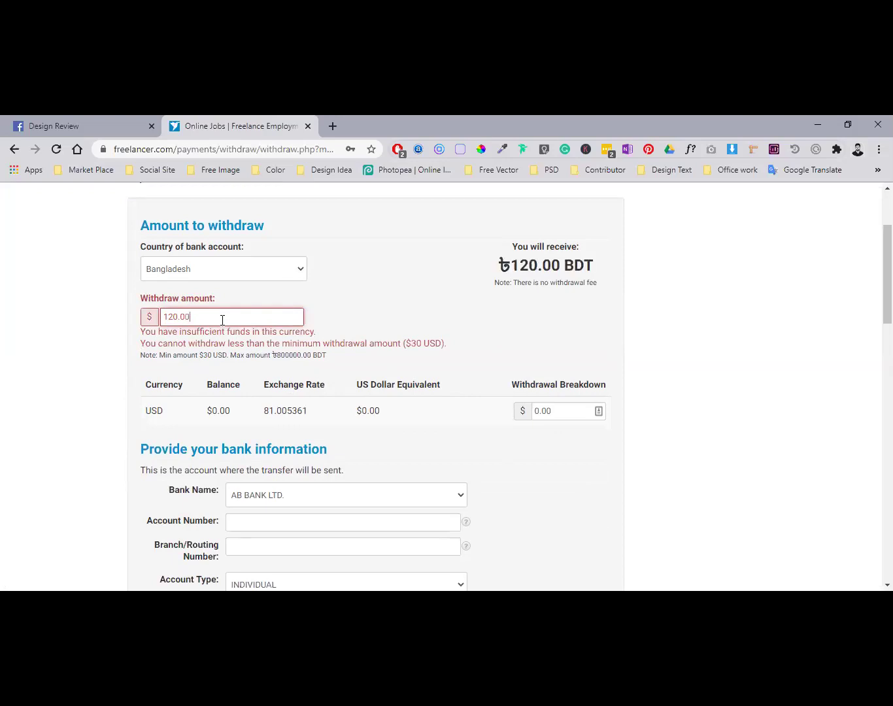
Step: Highlight the 81.005361 exchange rate and the Currency and Exchange Rate headings
drag(273, 410, 268, 410)
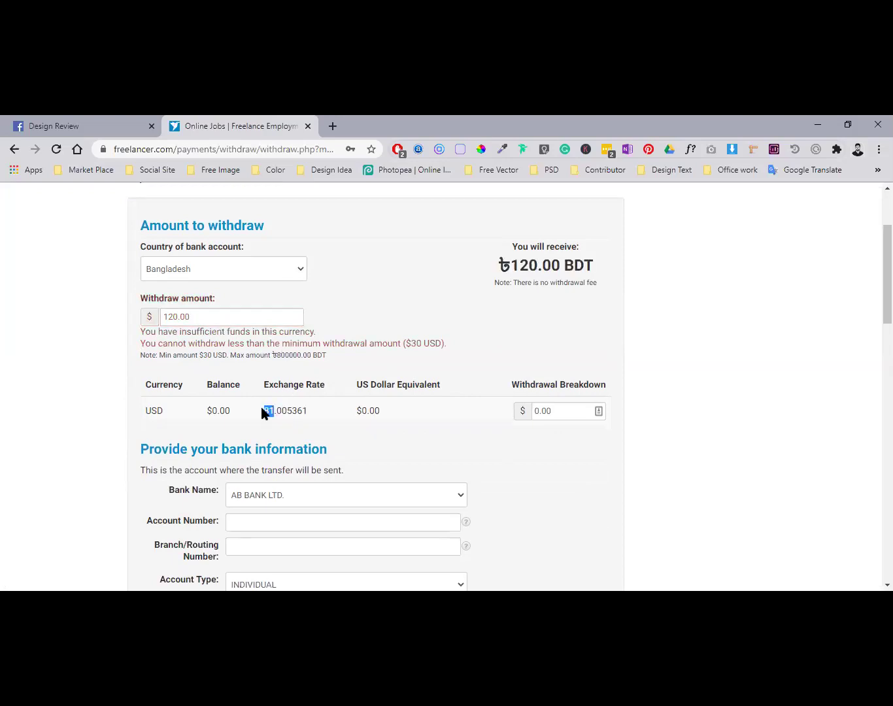
click(266, 410)
drag(174, 385, 207, 412)
click(163, 407)
click(170, 388)
drag(264, 385, 308, 406)
click(307, 407)
Step: Look over the US Dollar Equivalent column and the Withdrawal Breakdown amount
scroll(329, 370, down, 1)
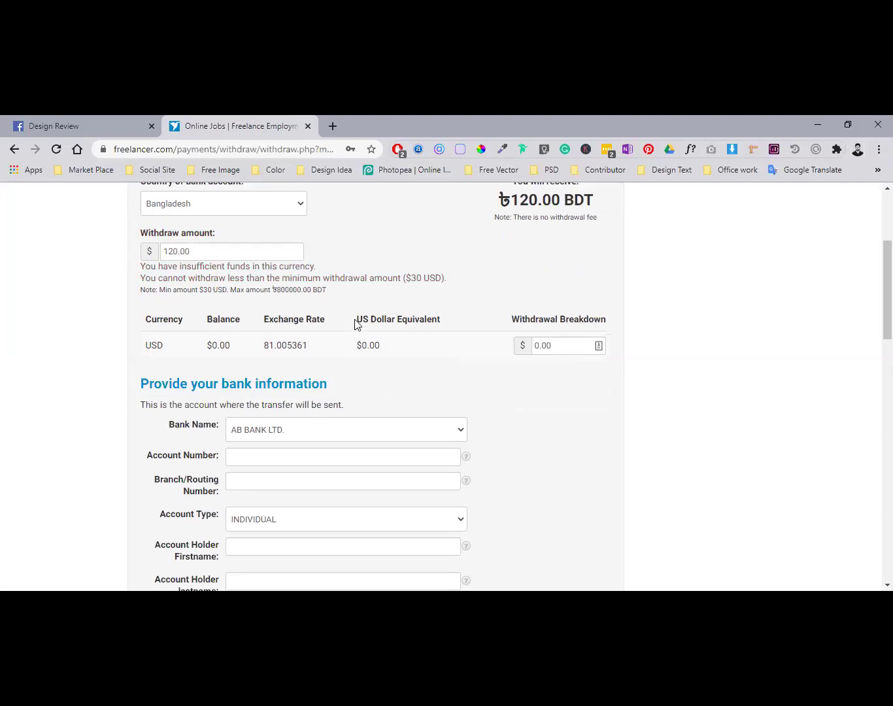
drag(357, 319, 452, 338)
click(368, 345)
drag(574, 345, 549, 345)
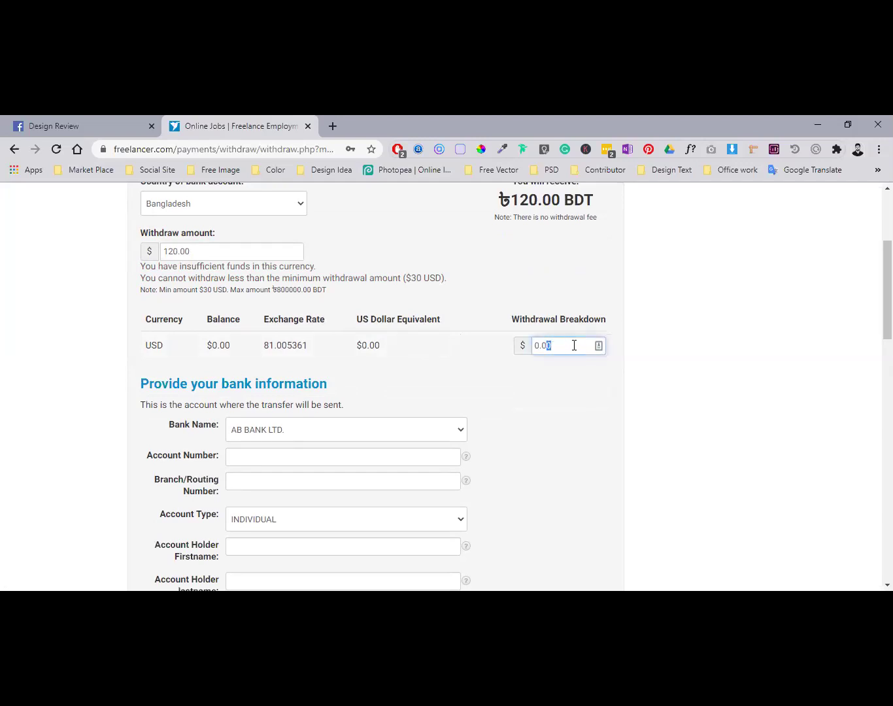
scroll(574, 345, down, 1)
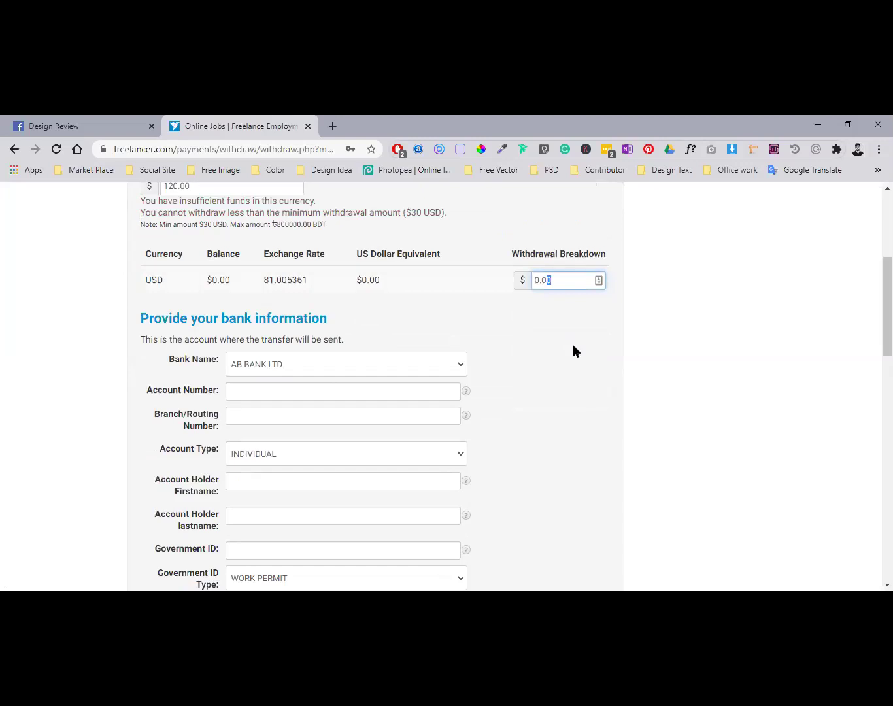
click(539, 355)
scroll(516, 350, down, 3)
scroll(494, 342, up, 1)
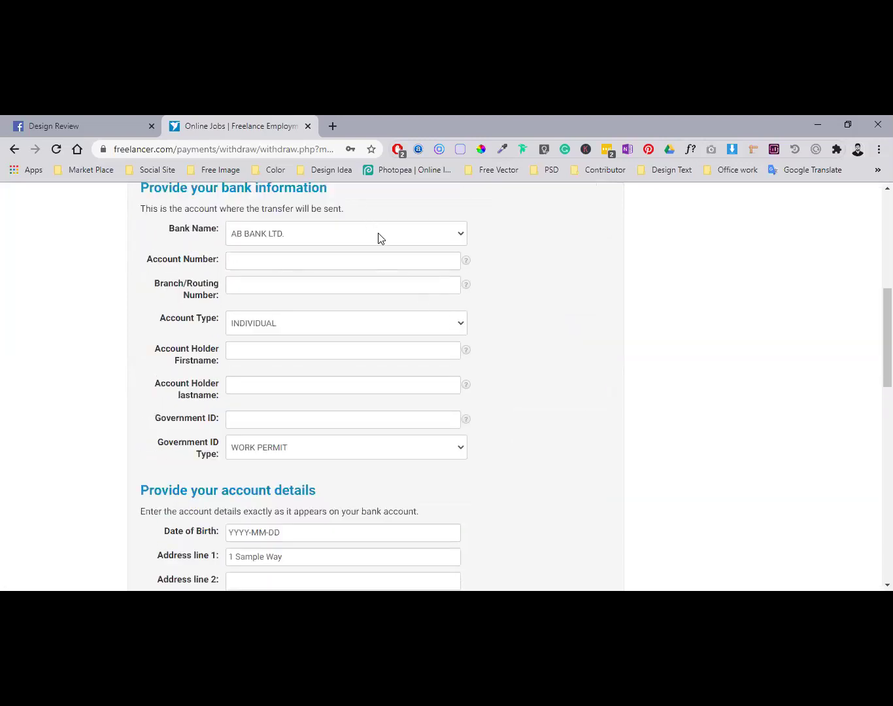
Step: Step through the account number, routing, government ID and city fields, then submit the withdrawal
click(320, 261)
click(318, 292)
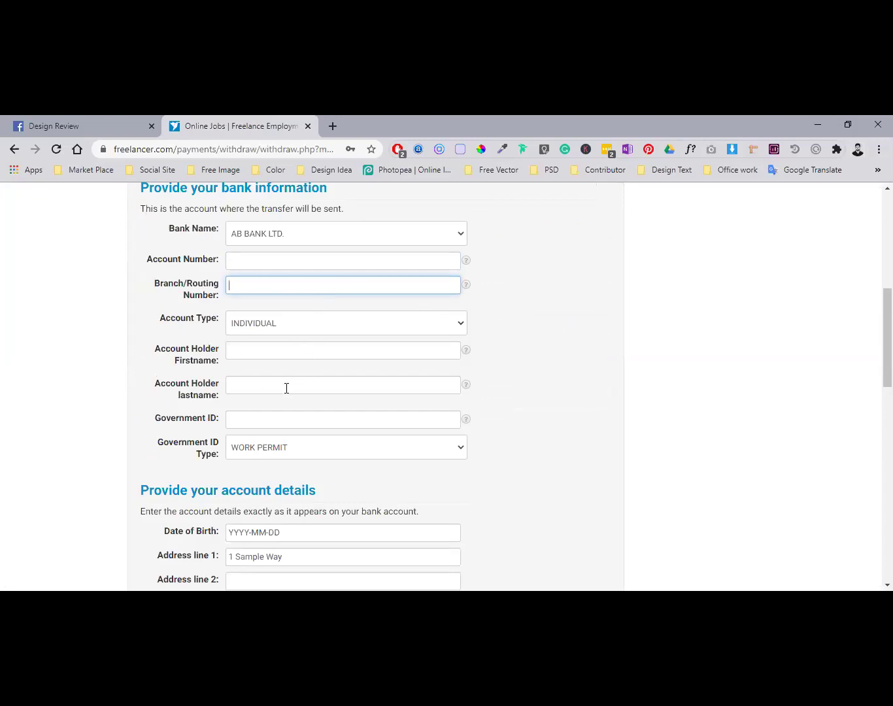
scroll(286, 387, down, 1)
click(289, 354)
scroll(289, 353, down, 2)
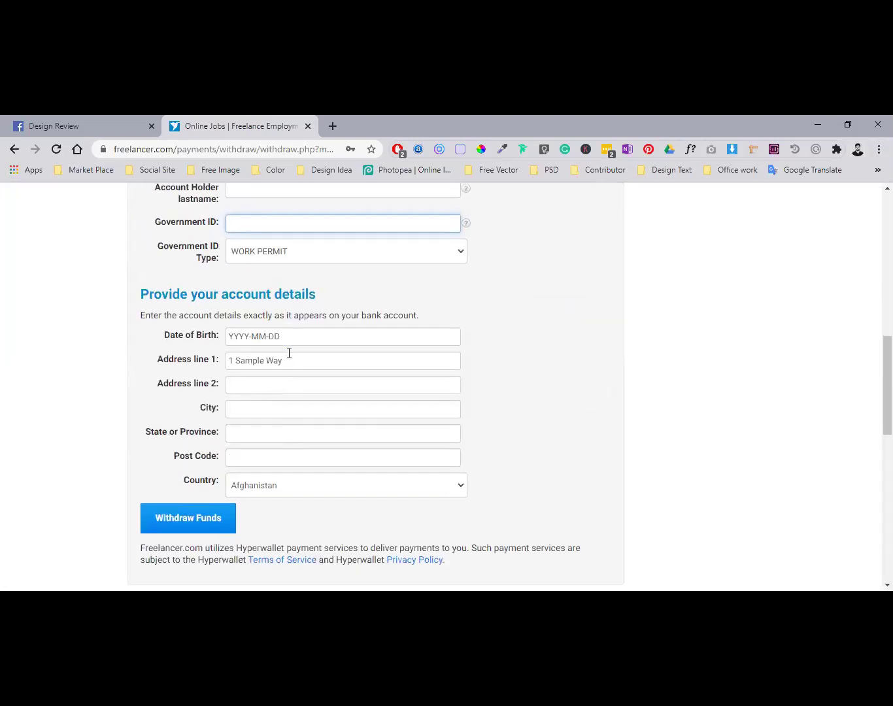
click(311, 414)
click(174, 515)
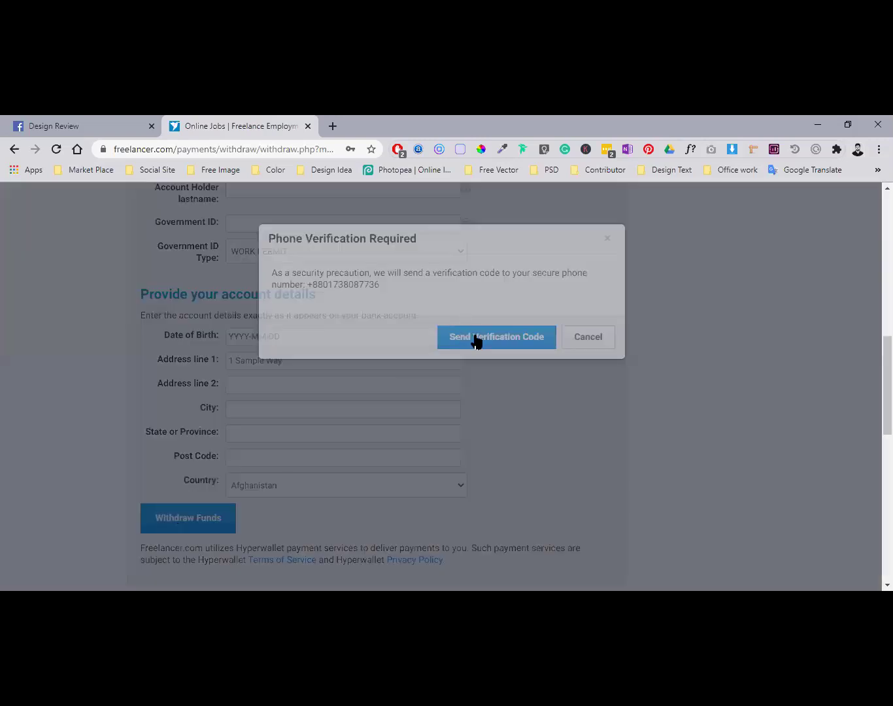
Step: Request a texted verification code, enter the received code and verify it
click(477, 337)
click(408, 327)
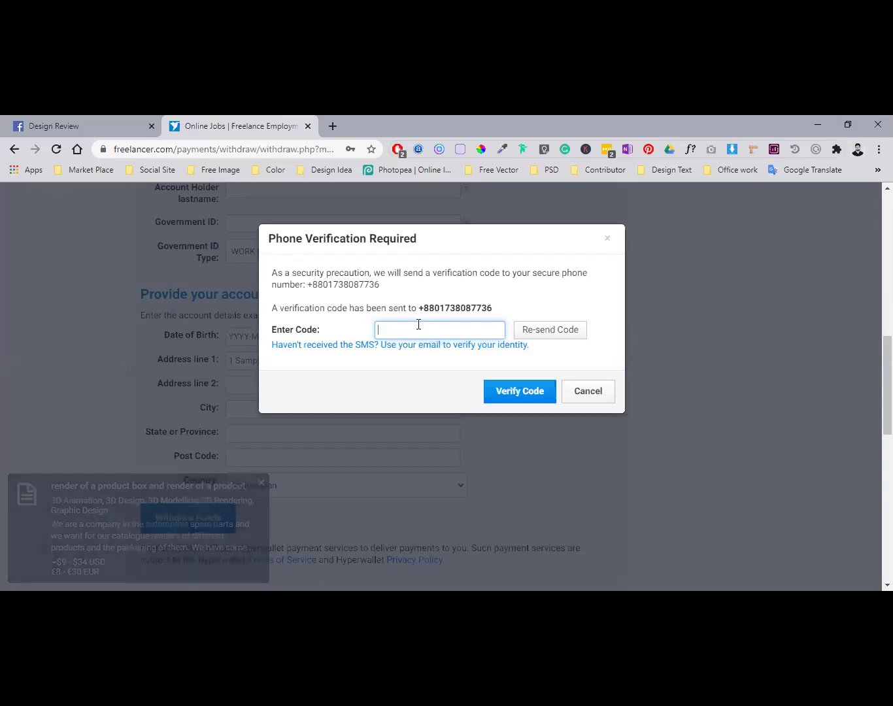
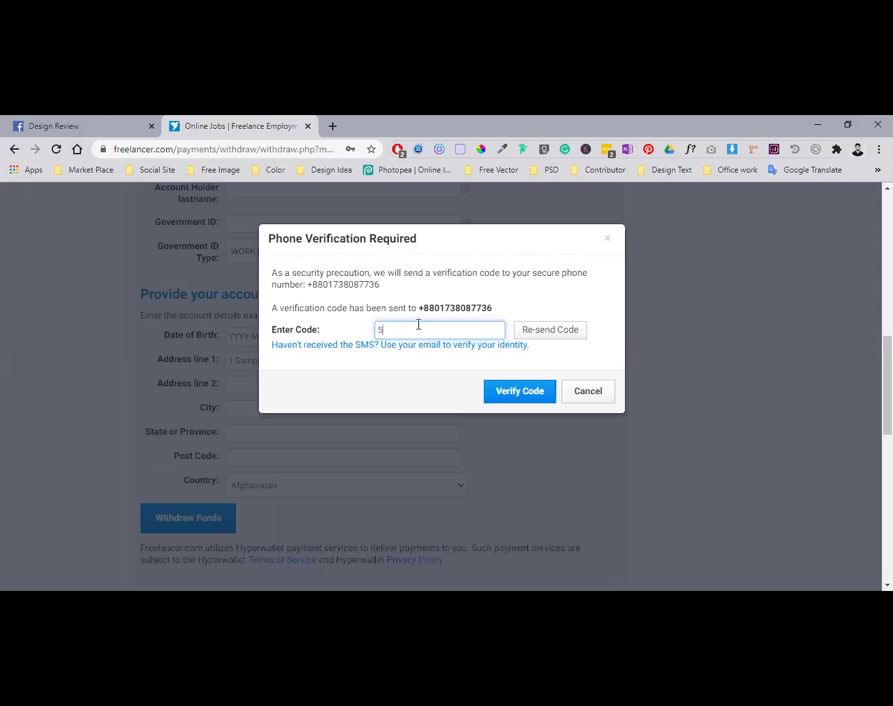
click(521, 391)
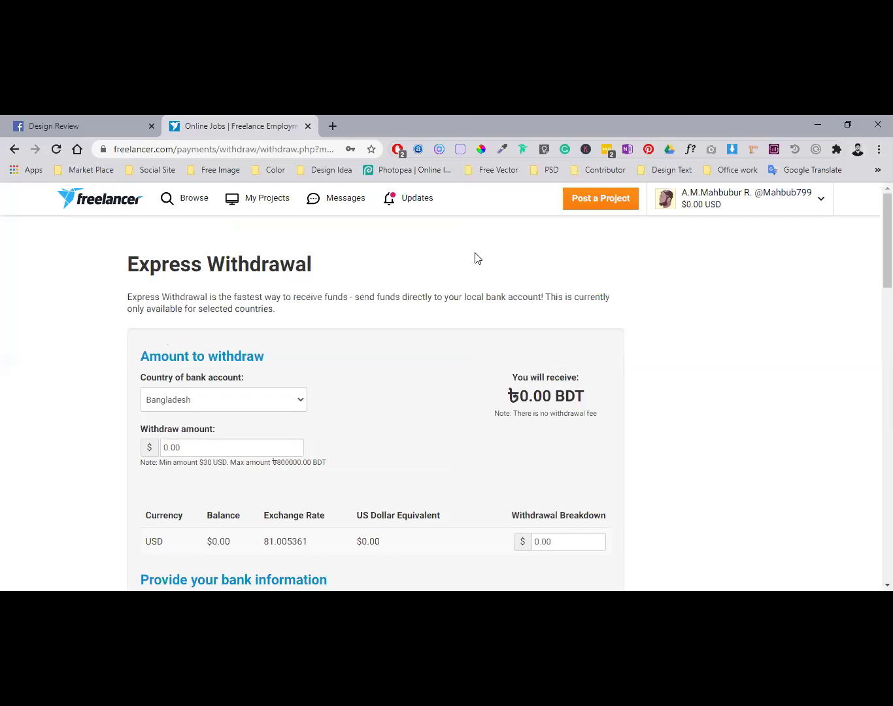
Step: Open your own profile page from the account menu
click(708, 204)
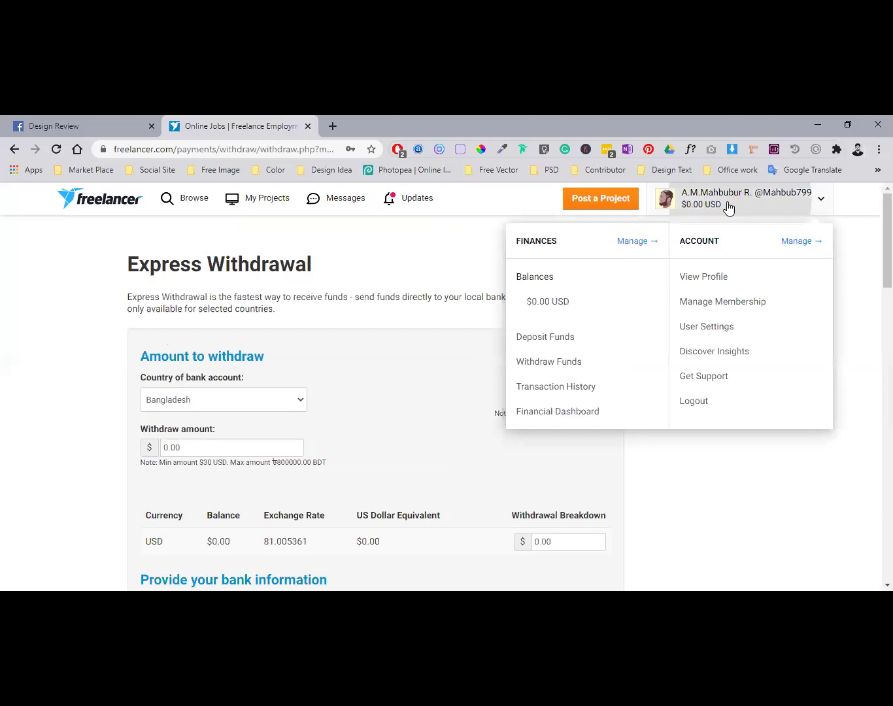
click(712, 281)
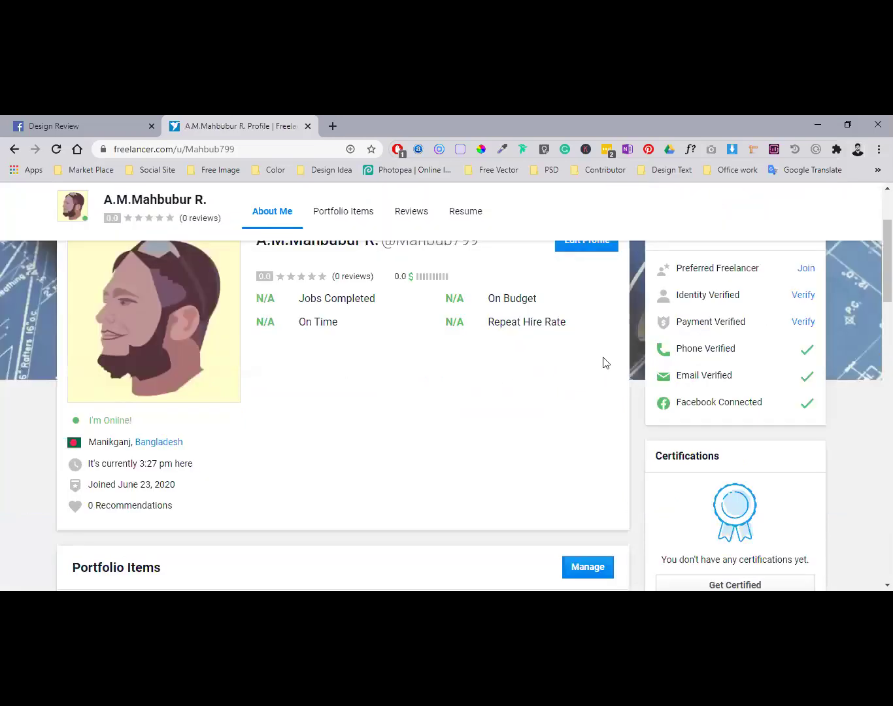
scroll(603, 358, down, 5)
scroll(603, 357, up, 2)
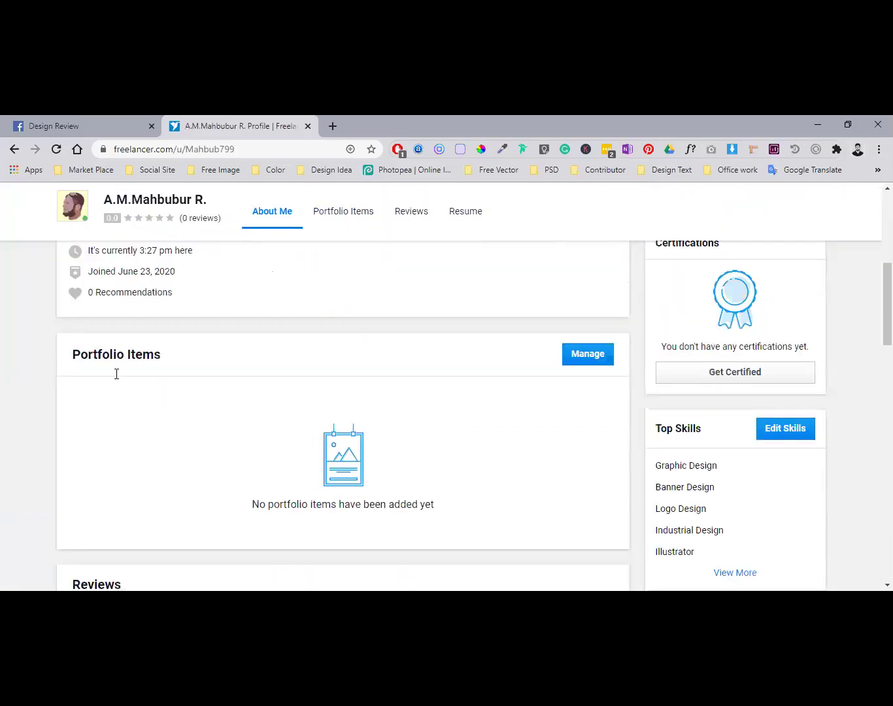
scroll(512, 378, down, 5)
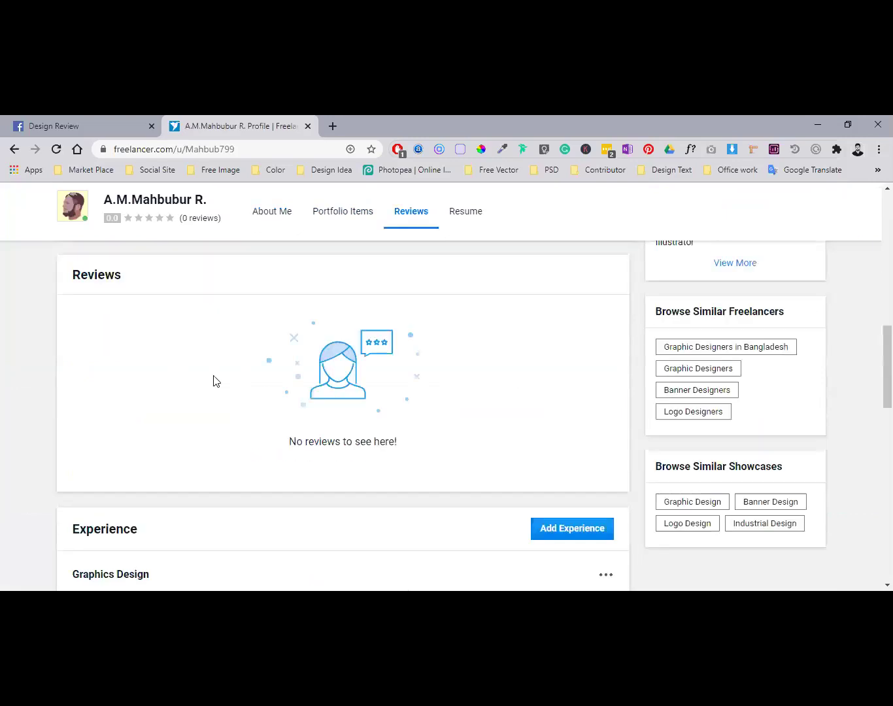
Step: Scan the profile's Reviews, Education and Qualifications sections
drag(98, 275, 121, 275)
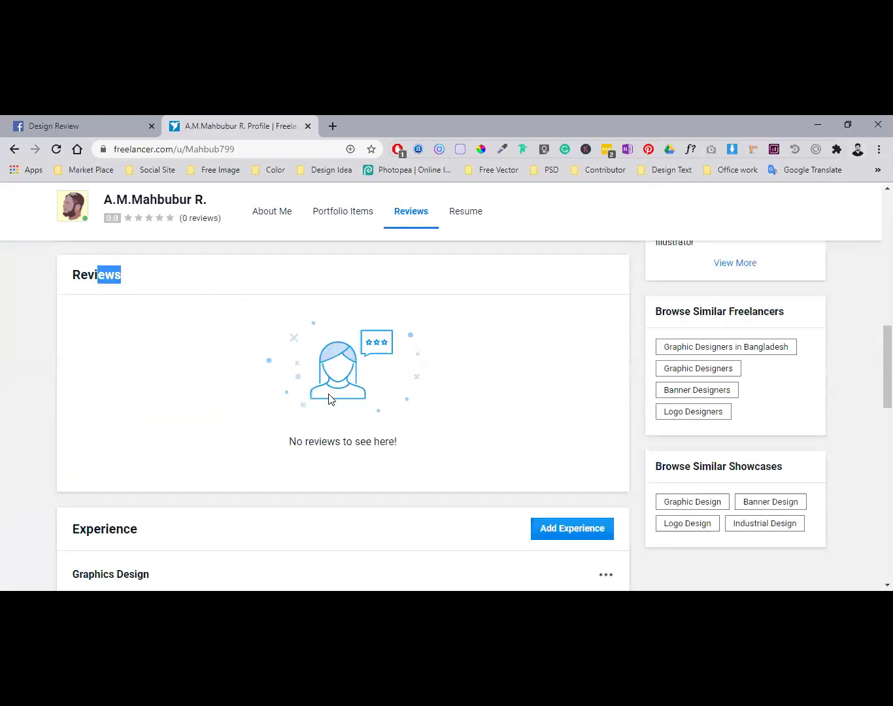
scroll(272, 350, down, 6)
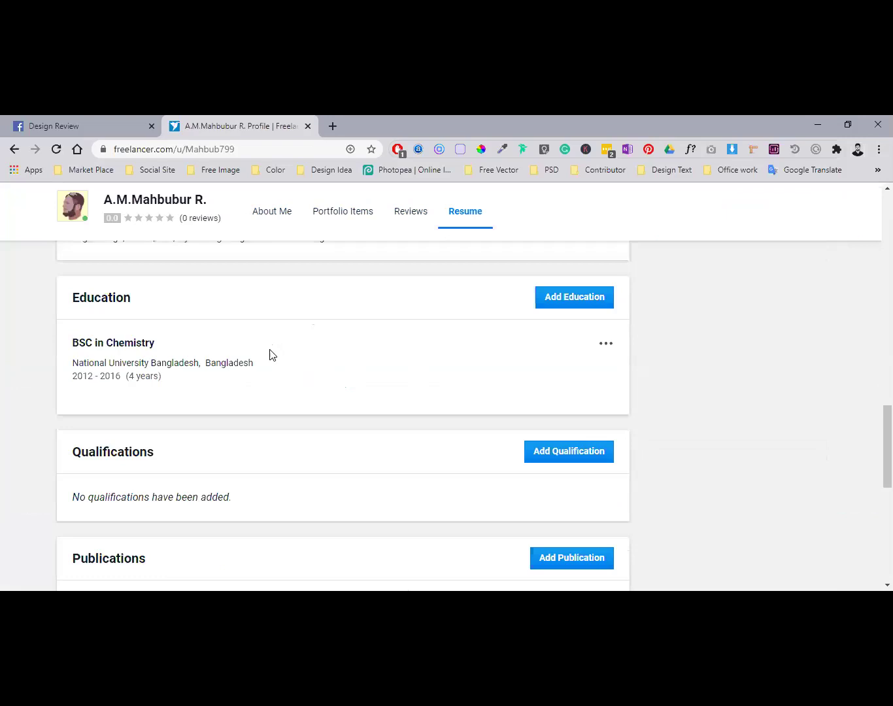
drag(92, 314, 375, 367)
scroll(375, 367, down, 1)
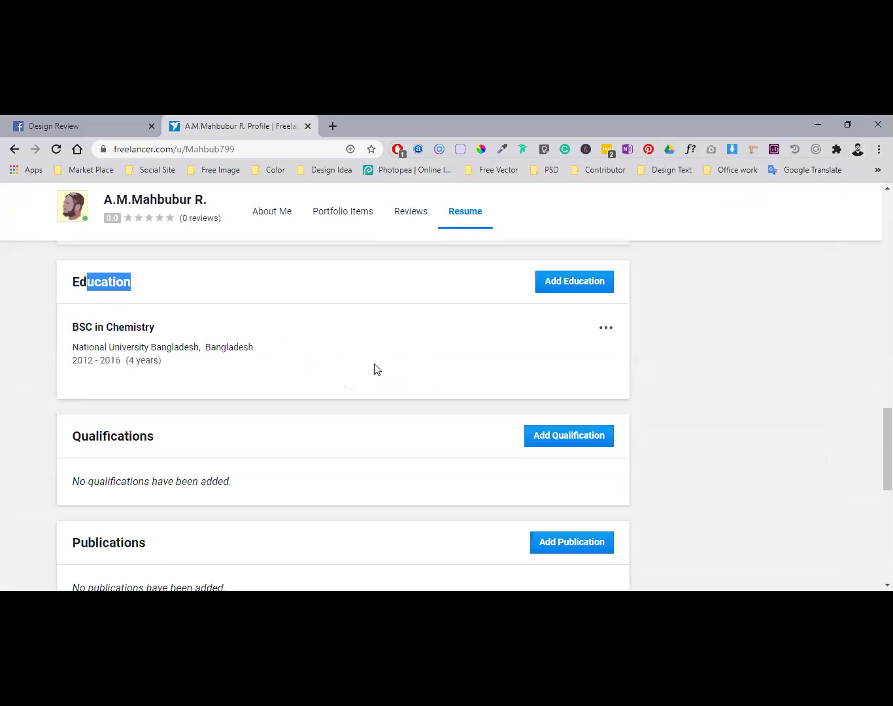
drag(74, 381, 166, 383)
scroll(215, 378, down, 1)
click(349, 348)
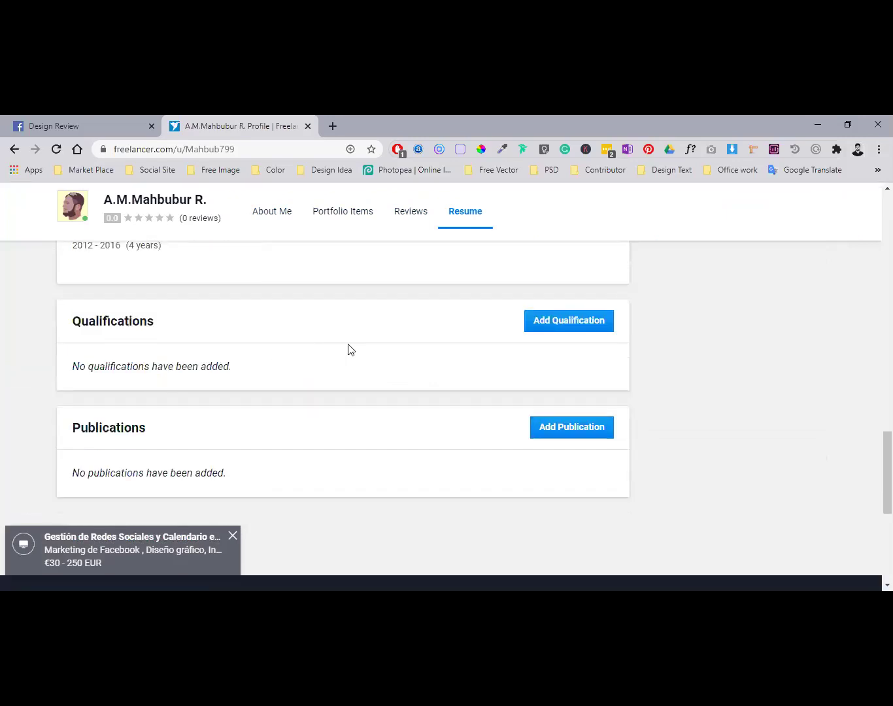
Step: Scroll through the rest of the profile, back to the top, and open the Browse menu
scroll(239, 373, down, 1)
scroll(225, 366, down, 1)
drag(79, 298, 412, 305)
scroll(601, 408, up, 4)
scroll(595, 400, up, 8)
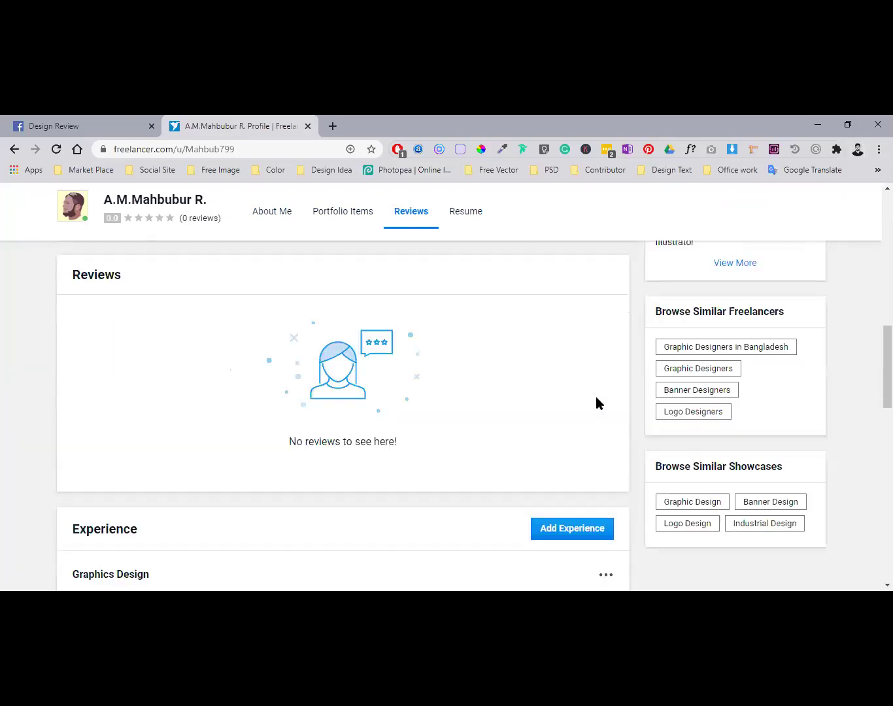
scroll(608, 366, up, 5)
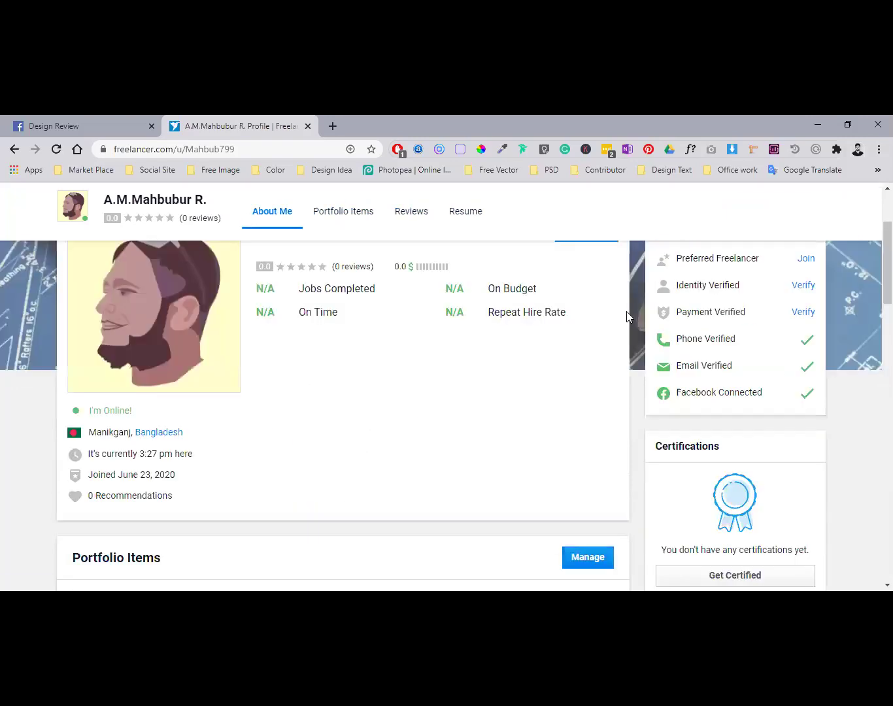
scroll(614, 331, up, 2)
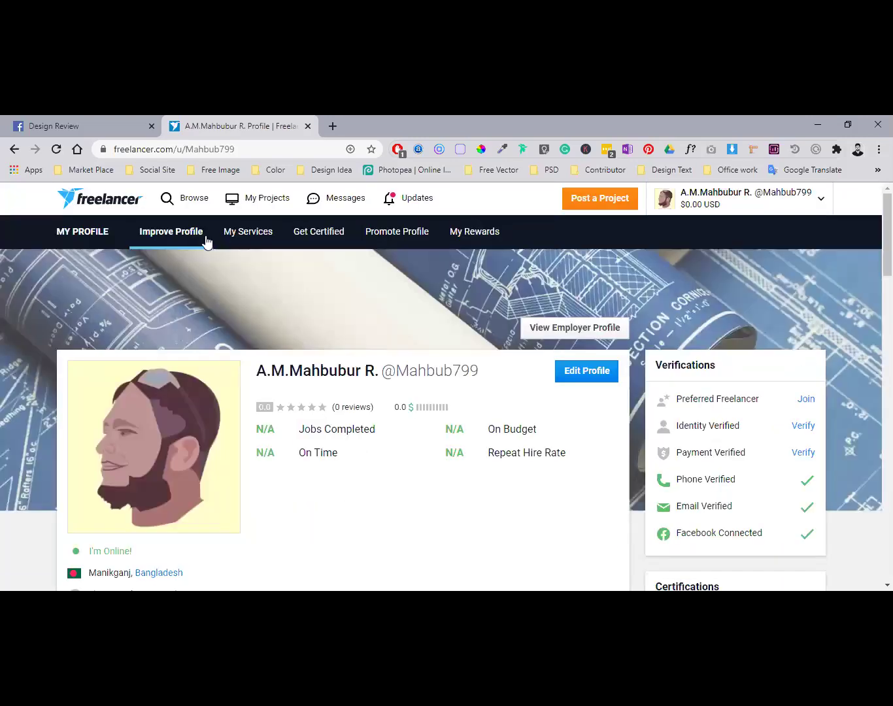
click(192, 204)
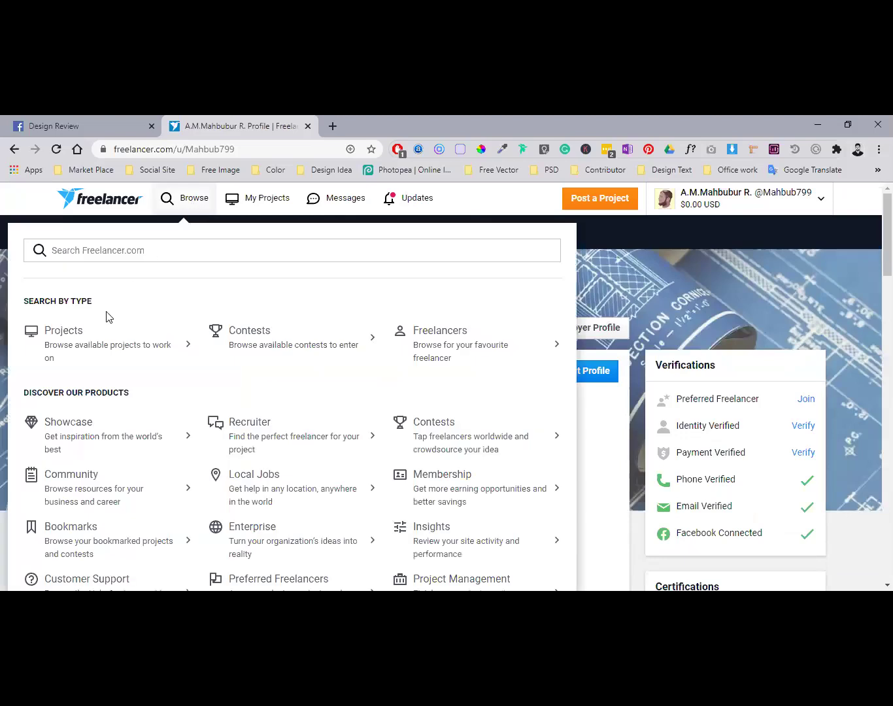
Step: Open the contest listings, search for 'Business Card' and scroll through the 2 results
click(253, 348)
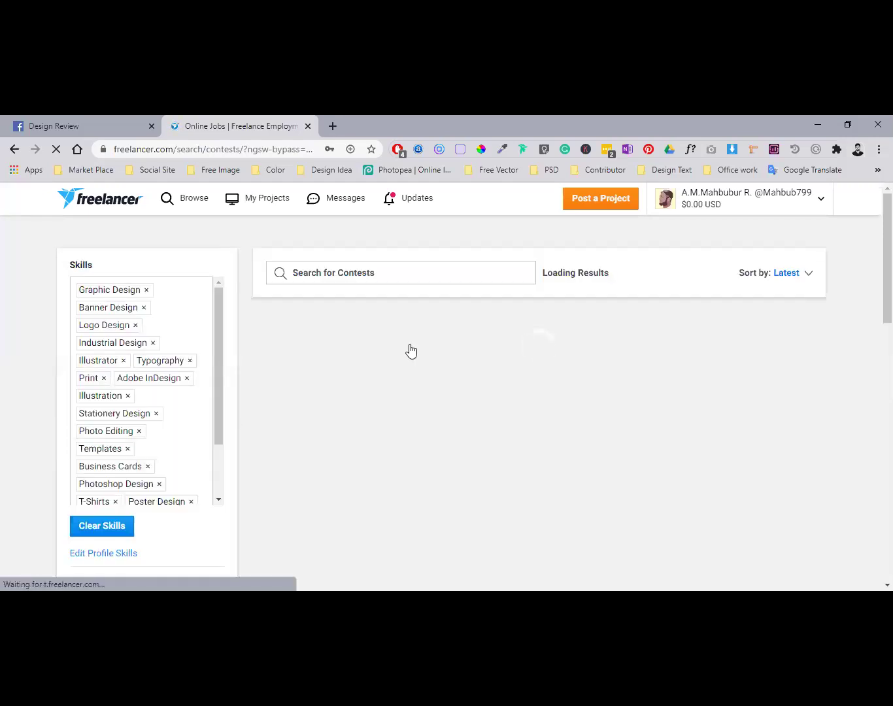
click(405, 271)
text(Businn)
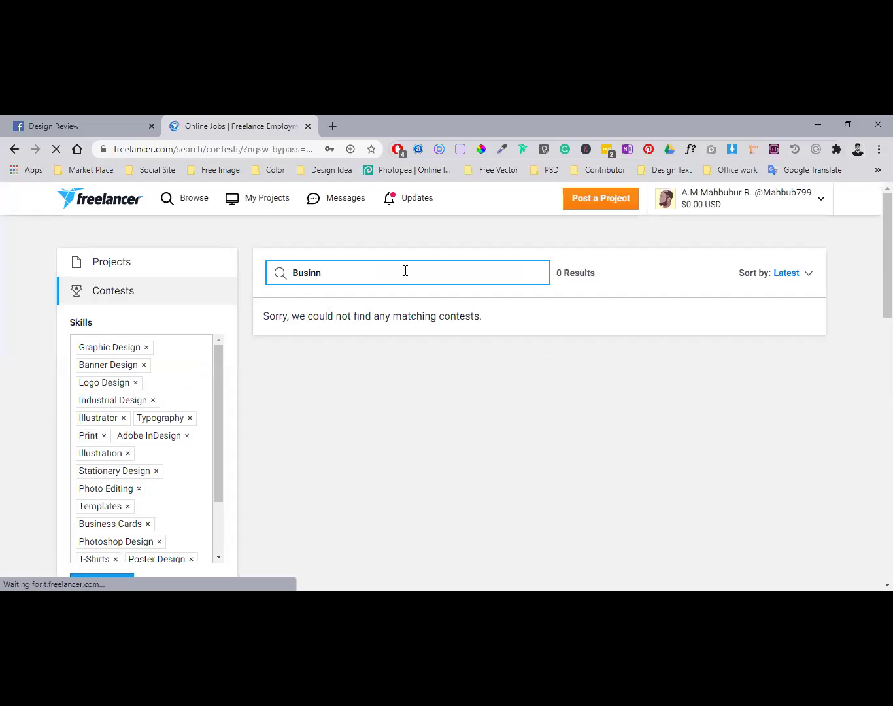
key(BackSpace)
text(es)
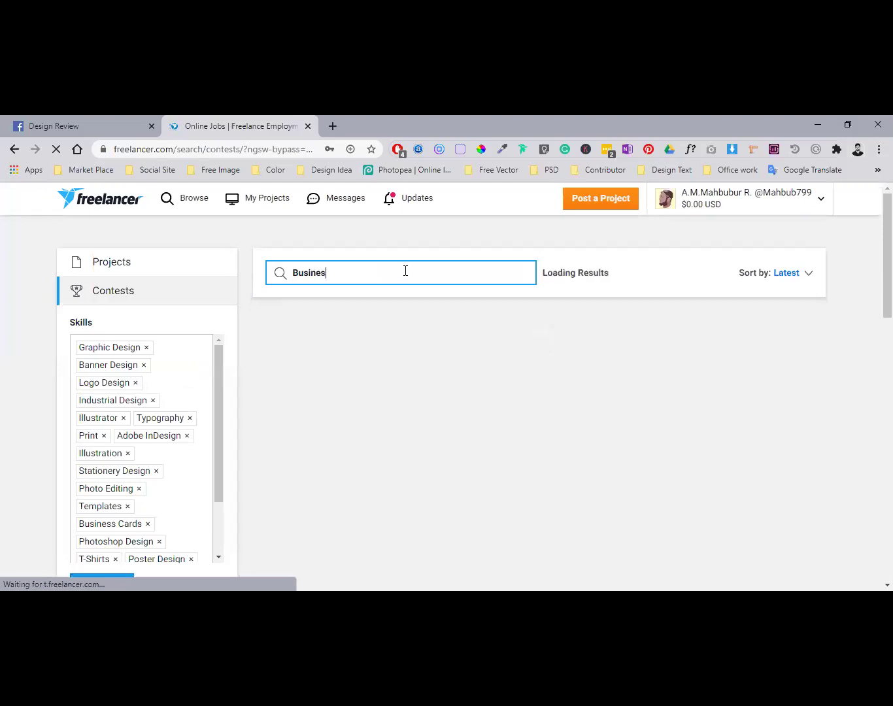
text(s Card)
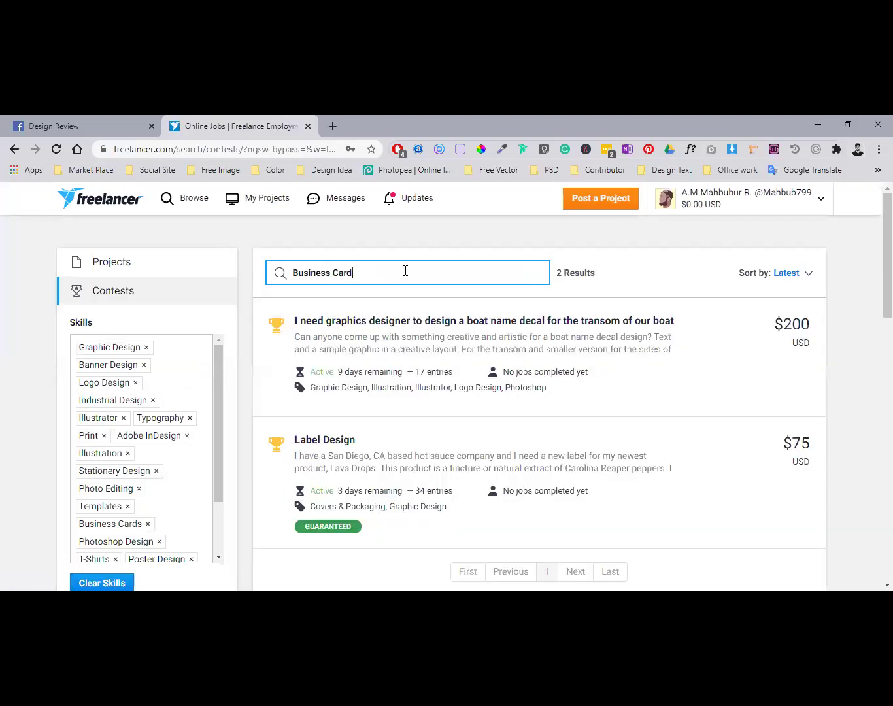
scroll(358, 347, down, 3)
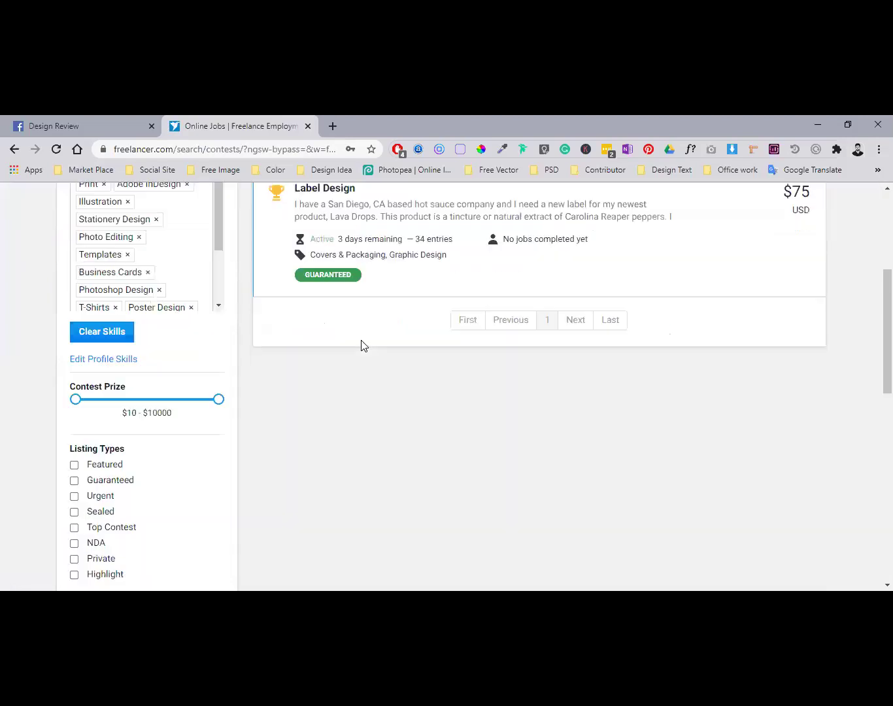
scroll(357, 341, up, 2)
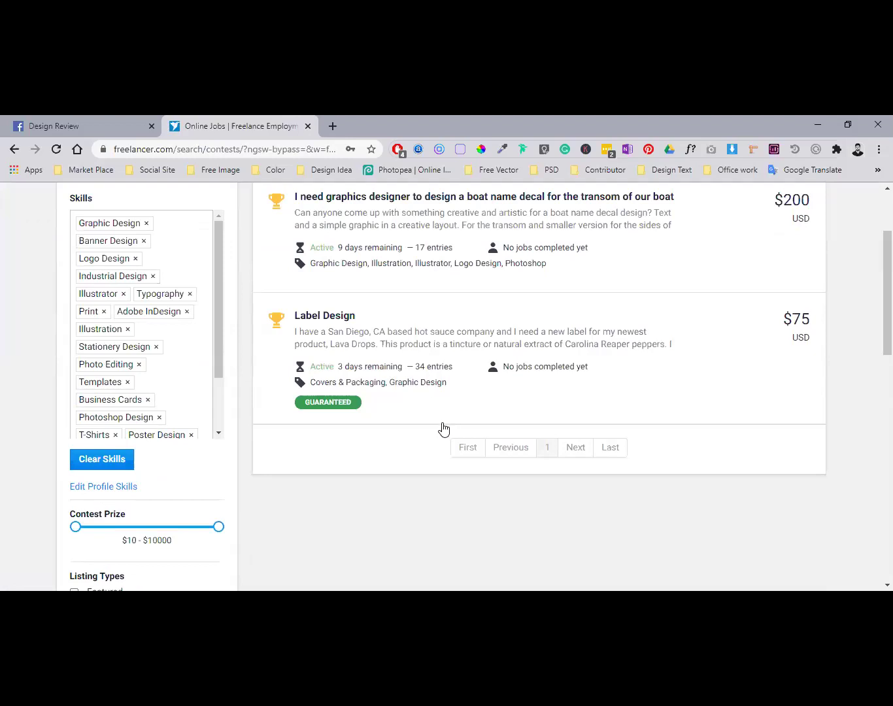
scroll(443, 429, up, 2)
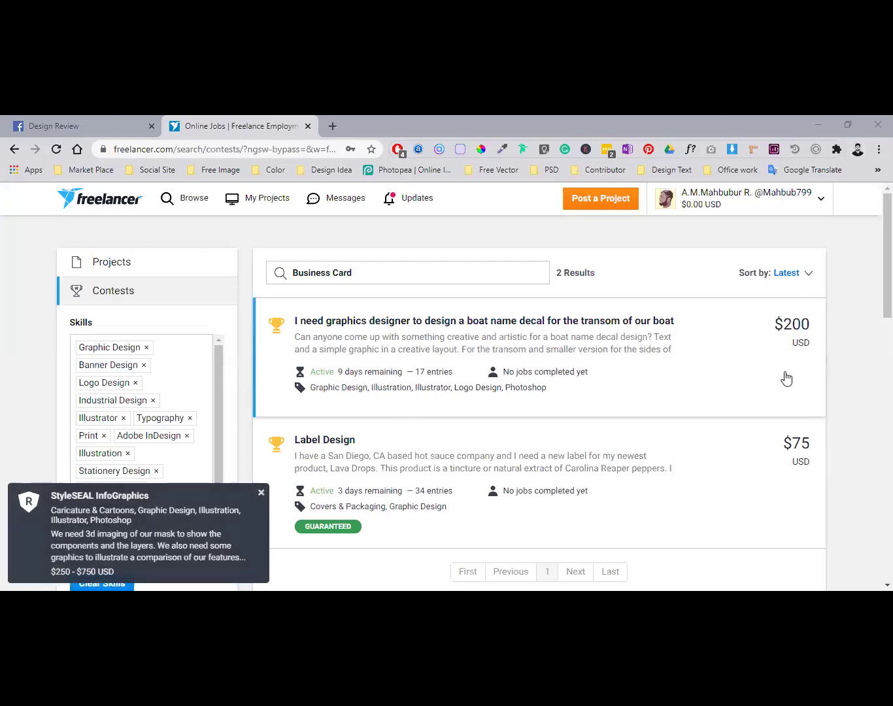
click(138, 530)
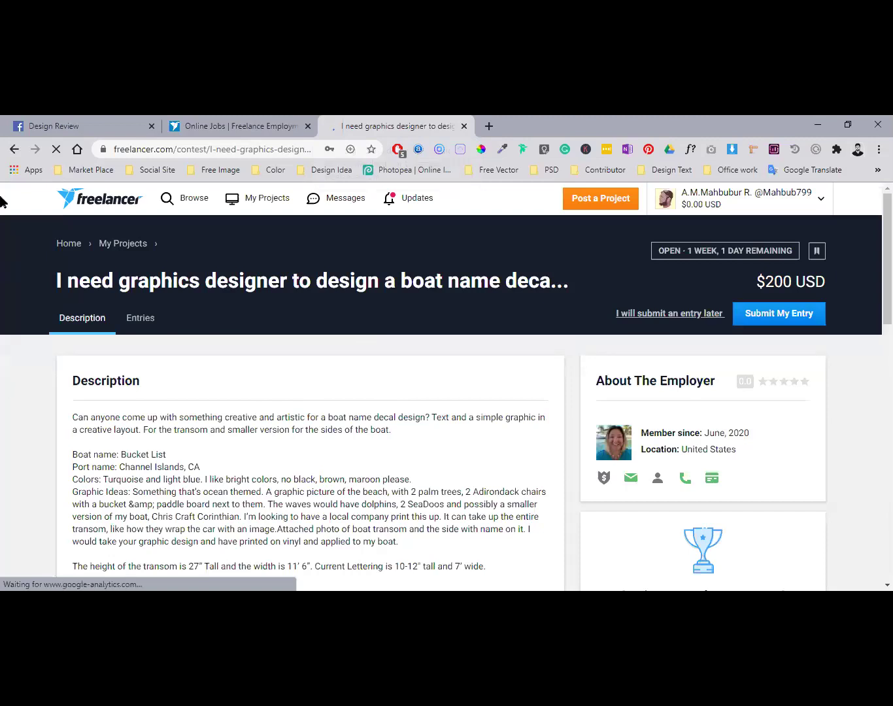
click(15, 149)
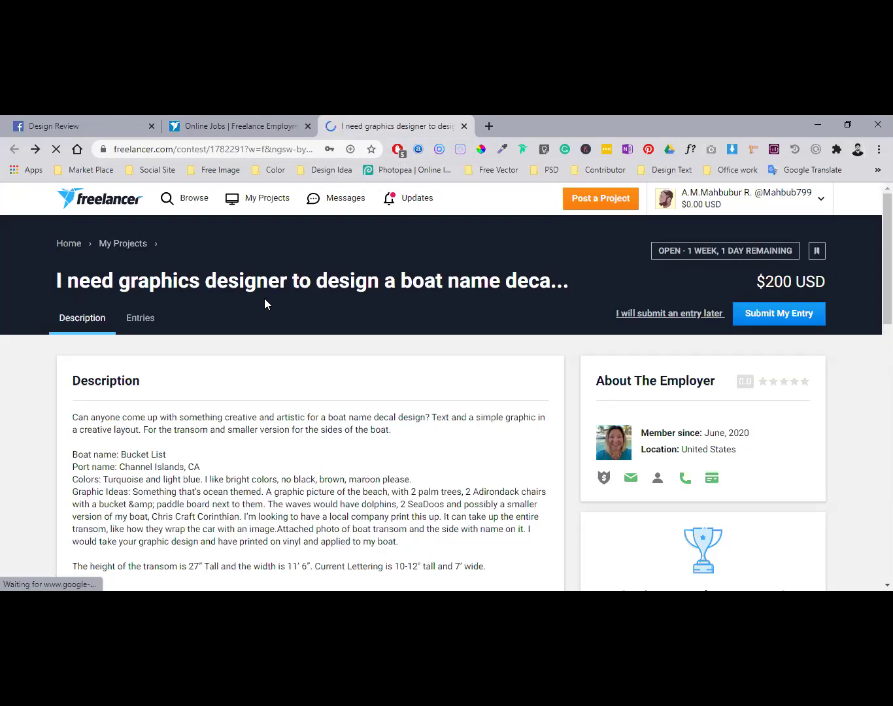
click(464, 126)
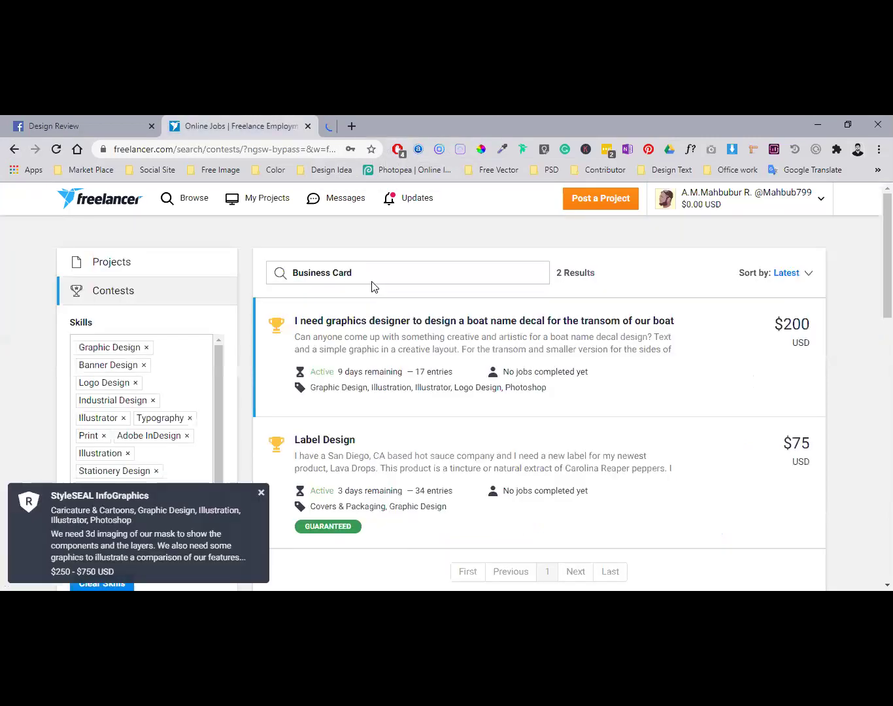
Step: Replace the Business Card search term with "Logo" in the contest search
double_click(347, 272)
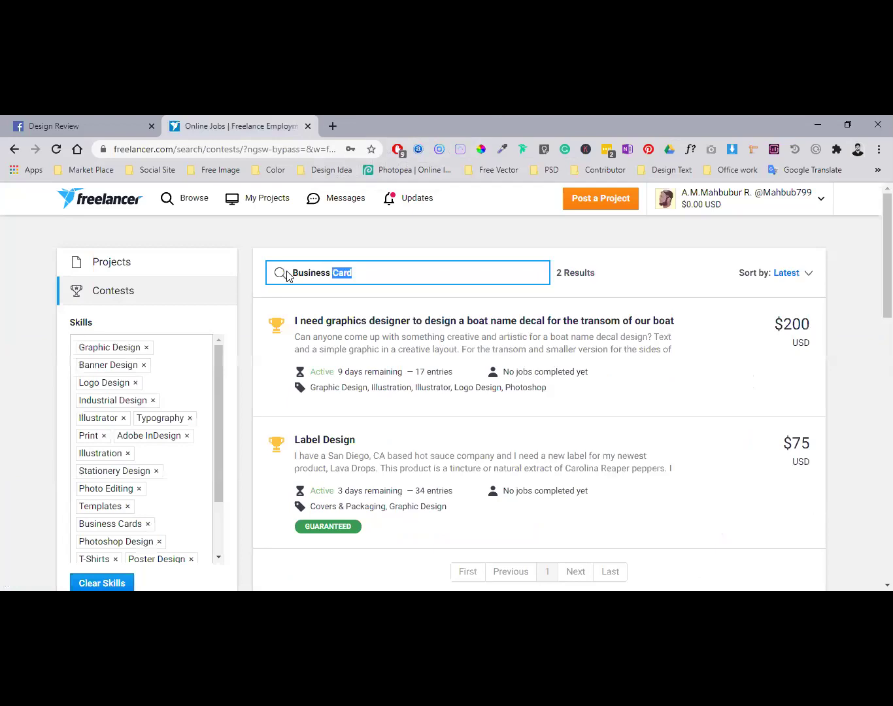
key(ctrl+a)
text(Logo)
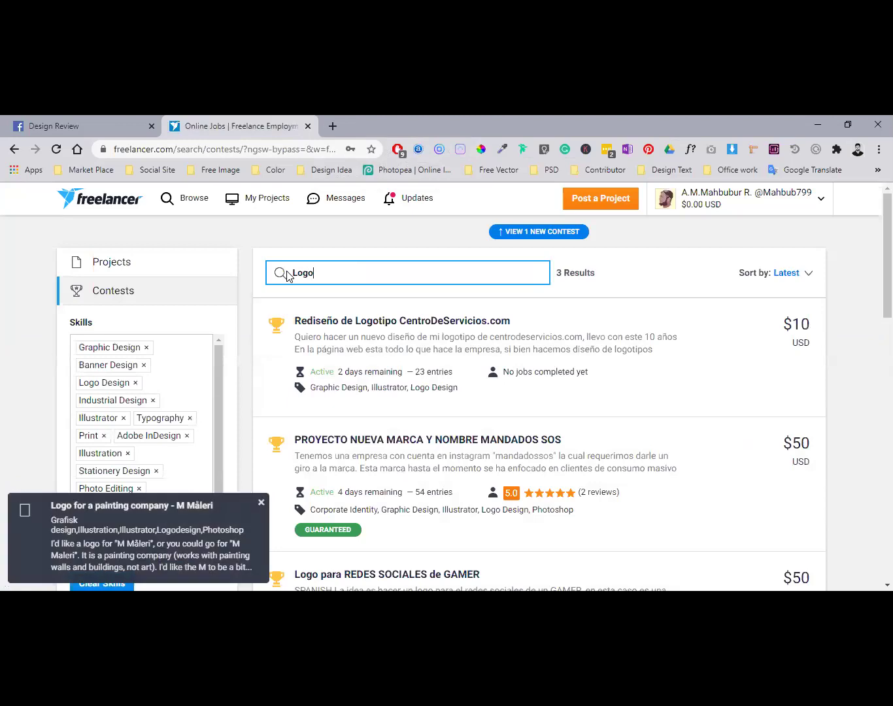
text( design)
key(BackSpace)
key(BackSpace)
key(BackSpace)
key(BackSpace)
key(BackSpace)
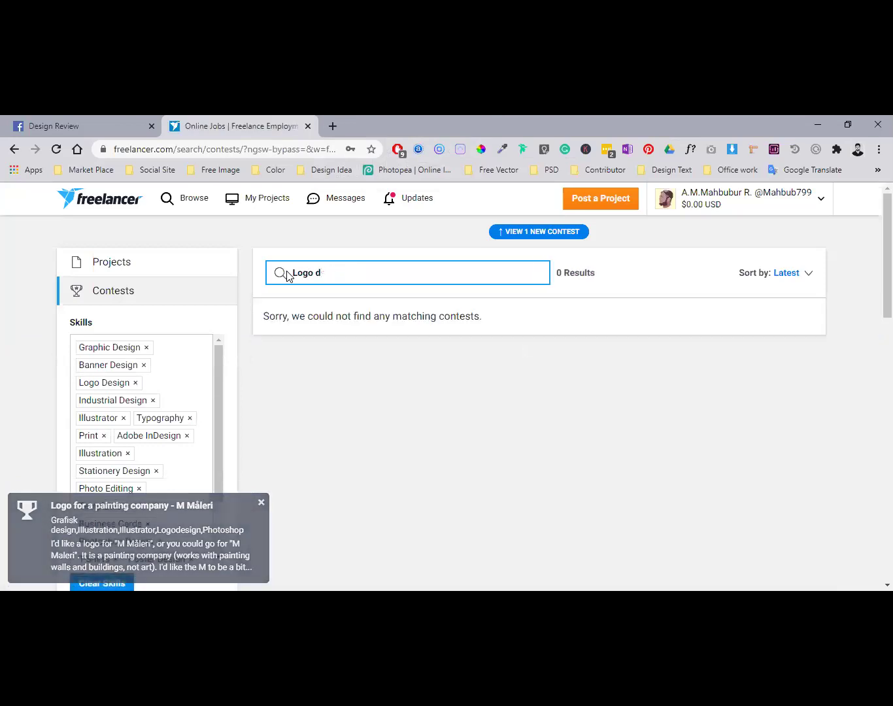
key(BackSpace)
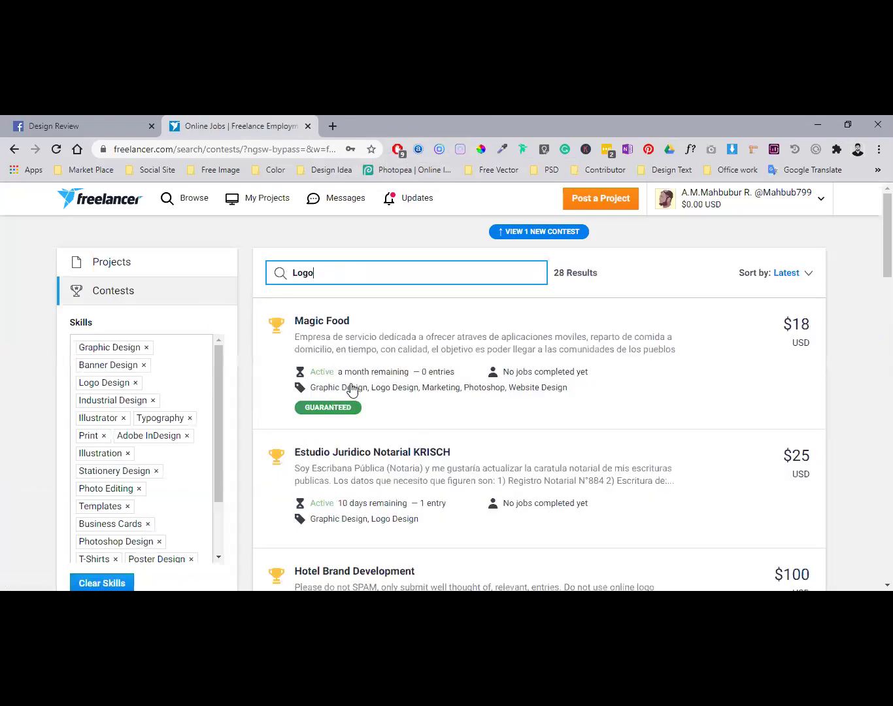
Step: Scroll through the first page of Logo contest results and go to page 2
scroll(351, 389, down, 4)
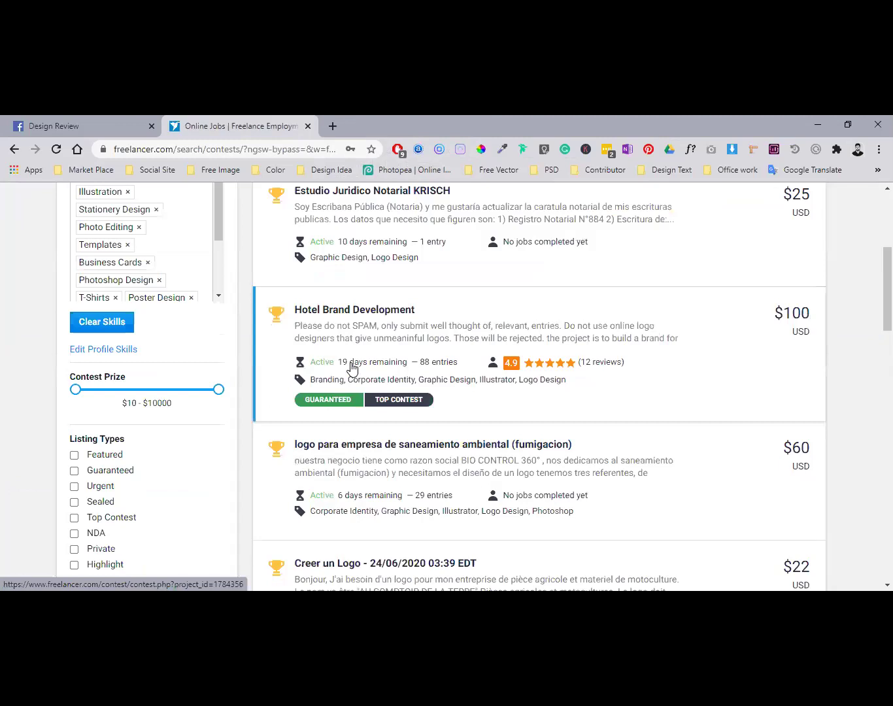
scroll(351, 370, down, 4)
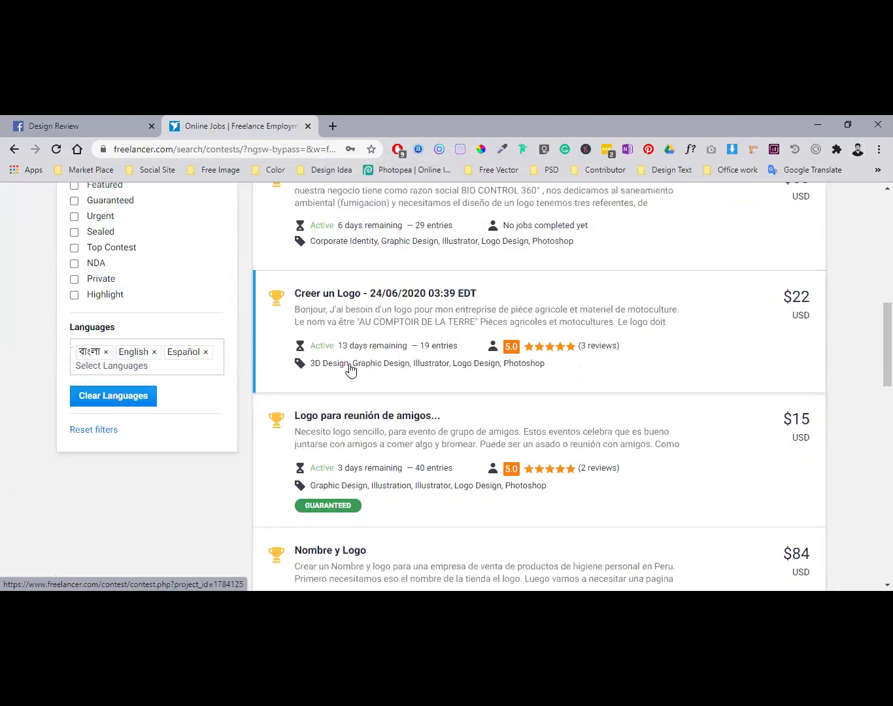
scroll(351, 370, down, 4)
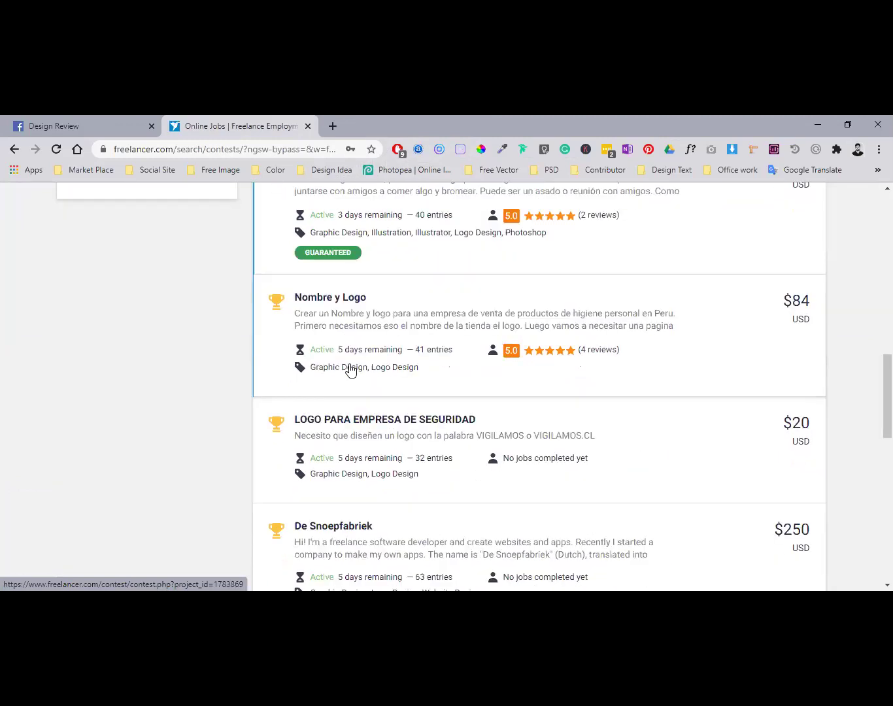
scroll(351, 369, down, 5)
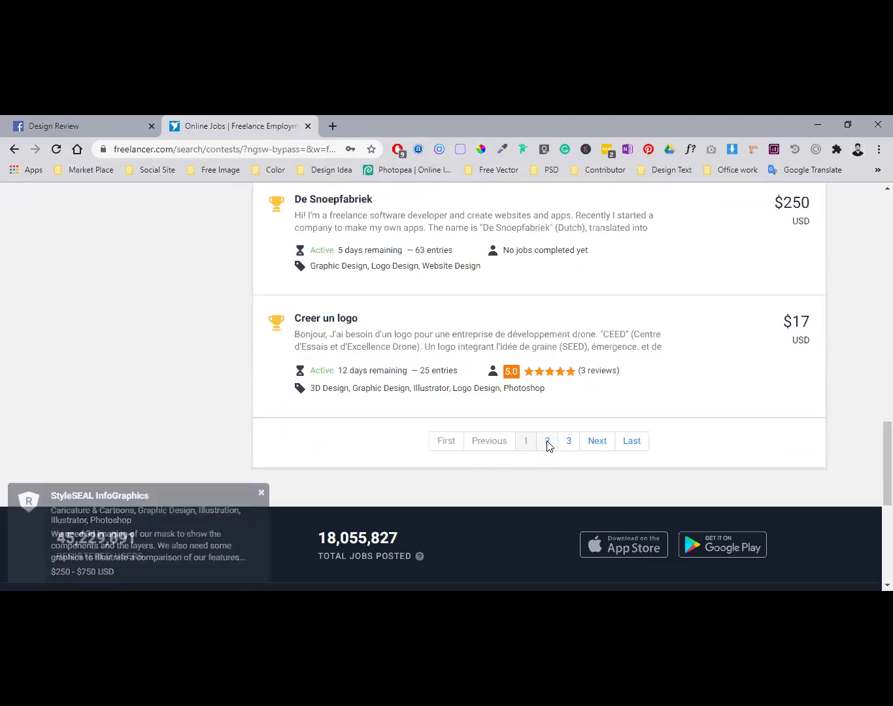
click(546, 441)
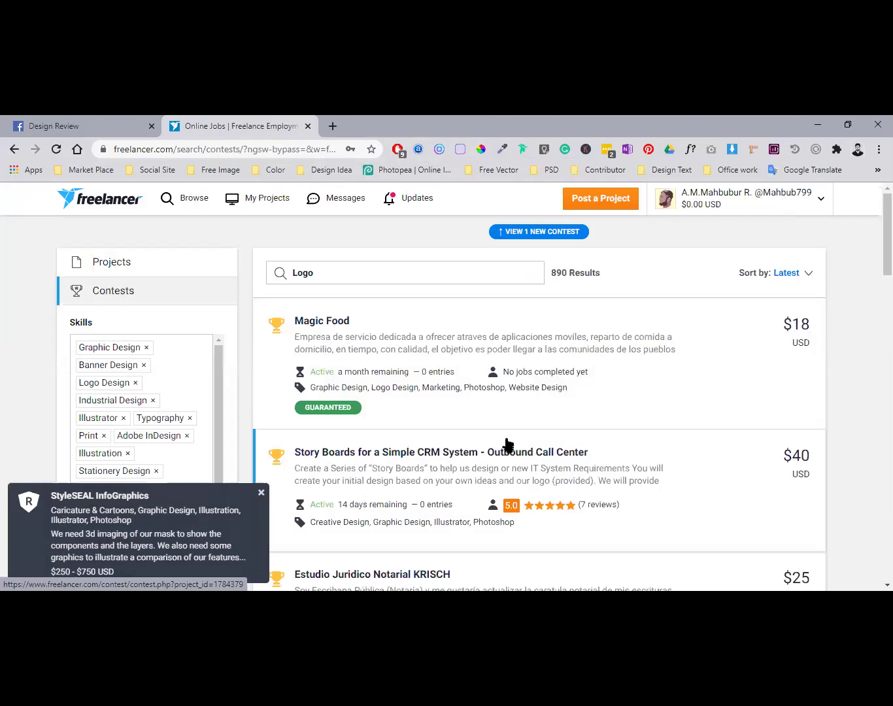
Step: Browse page 2 of the 890 Logo results, then start a new Google tab
scroll(444, 445, down, 4)
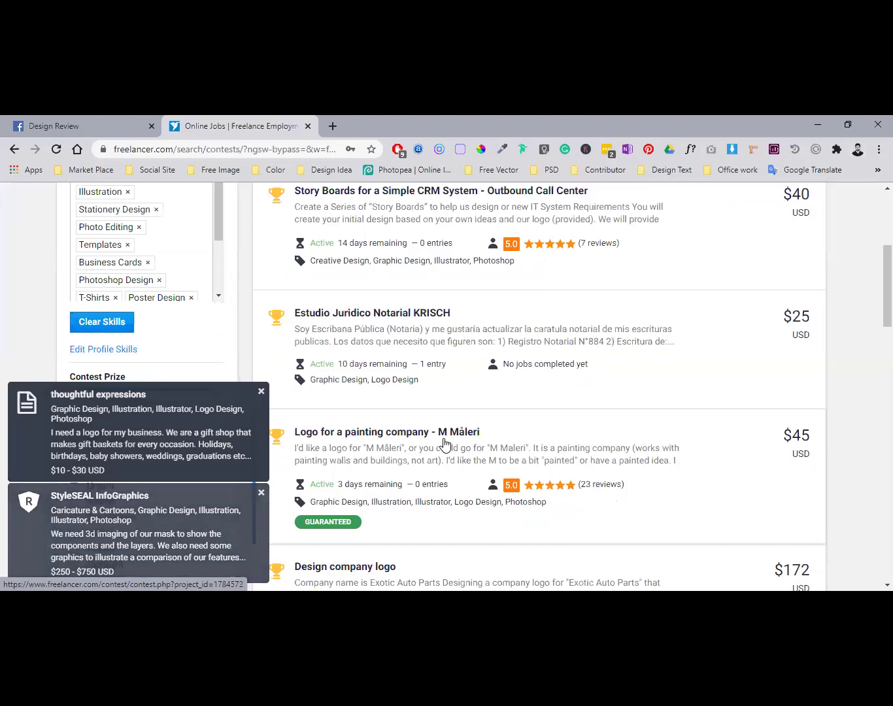
scroll(444, 445, down, 1)
scroll(444, 450, down, 10)
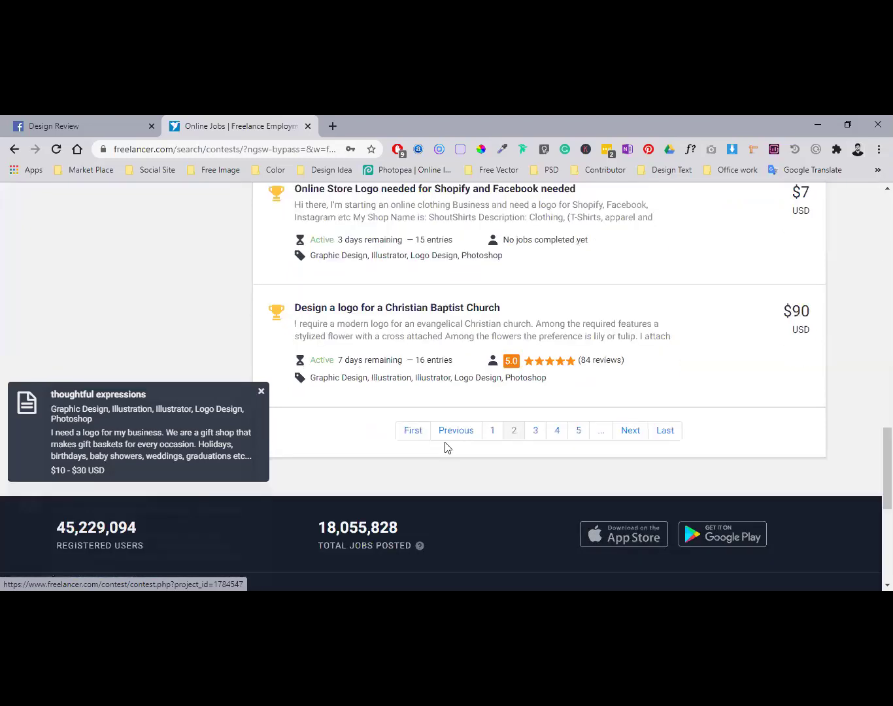
scroll(442, 446, up, 4)
scroll(448, 449, up, 10)
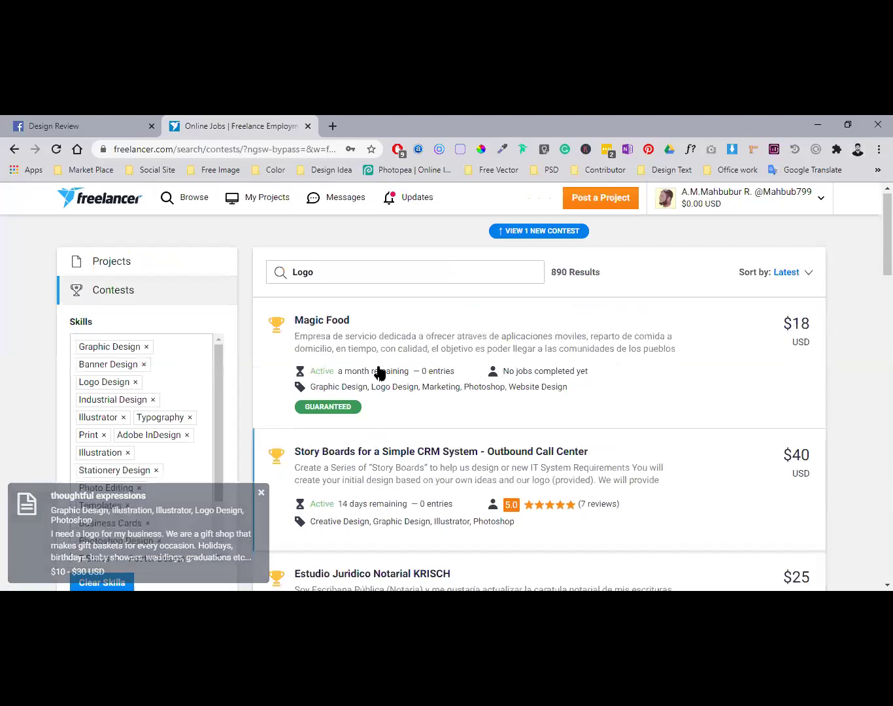
click(333, 126)
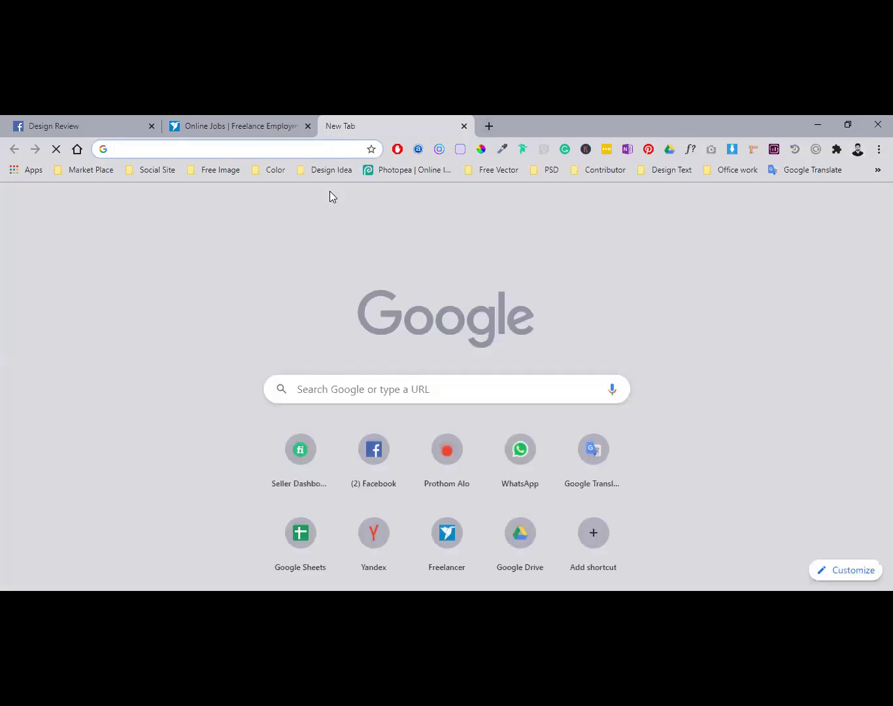
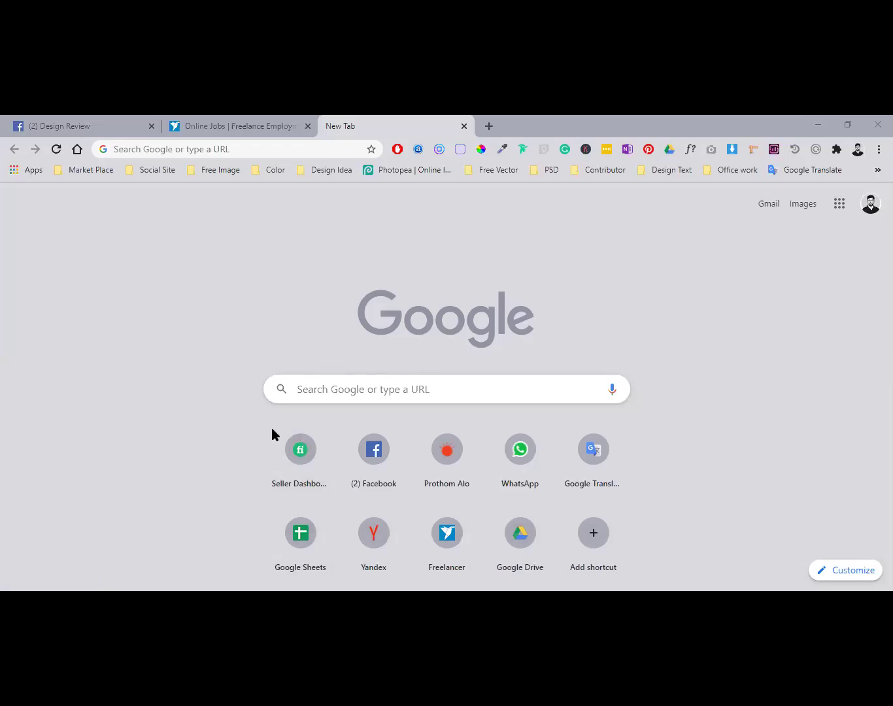
Step: Select 'Logo' in the Freelancer contest search, then load the autocompleted Designhill designer services page
click(271, 129)
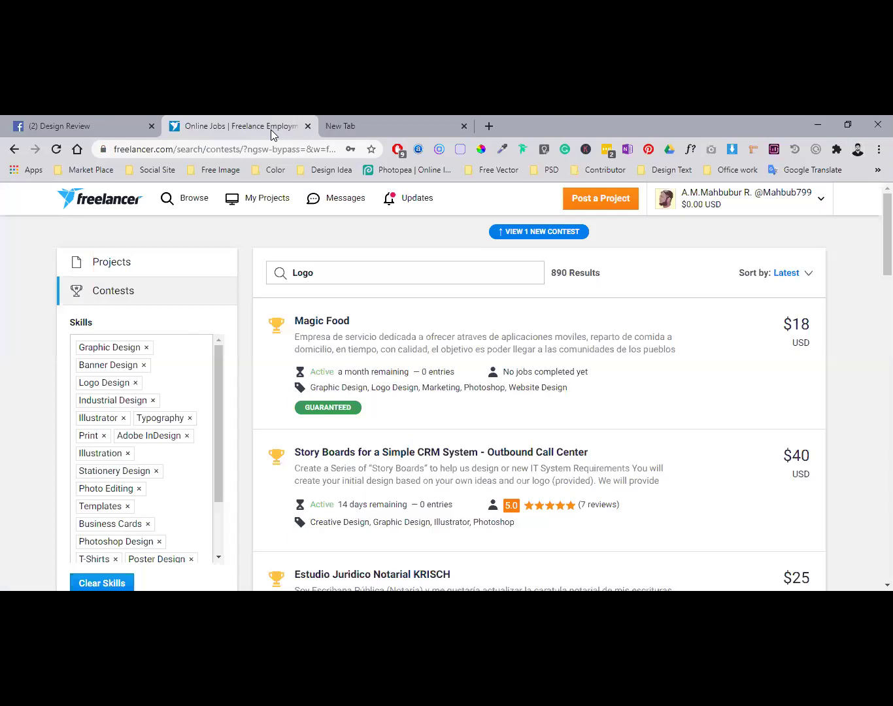
drag(338, 272, 273, 275)
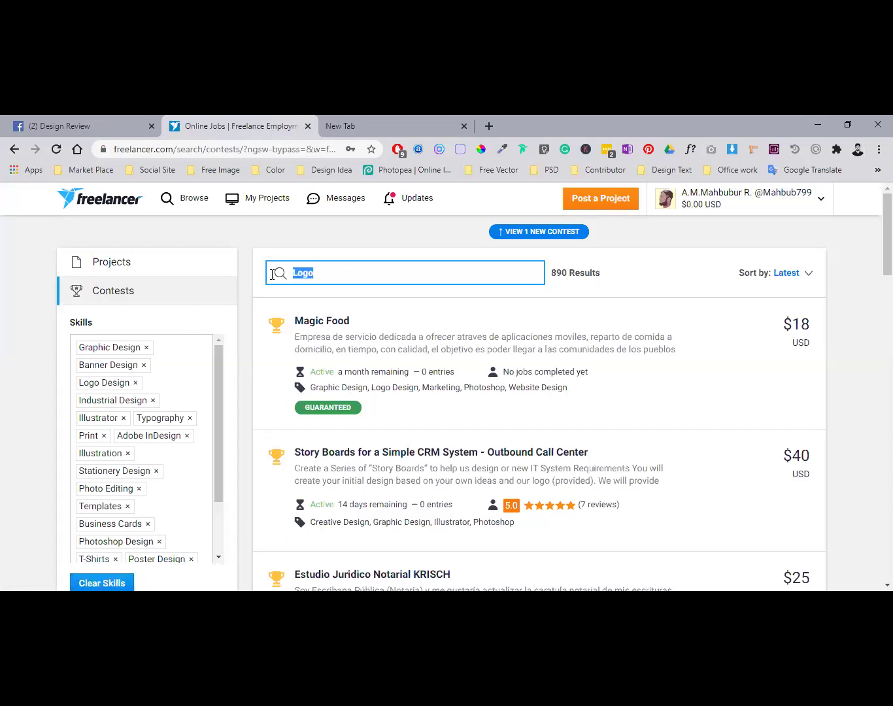
click(386, 122)
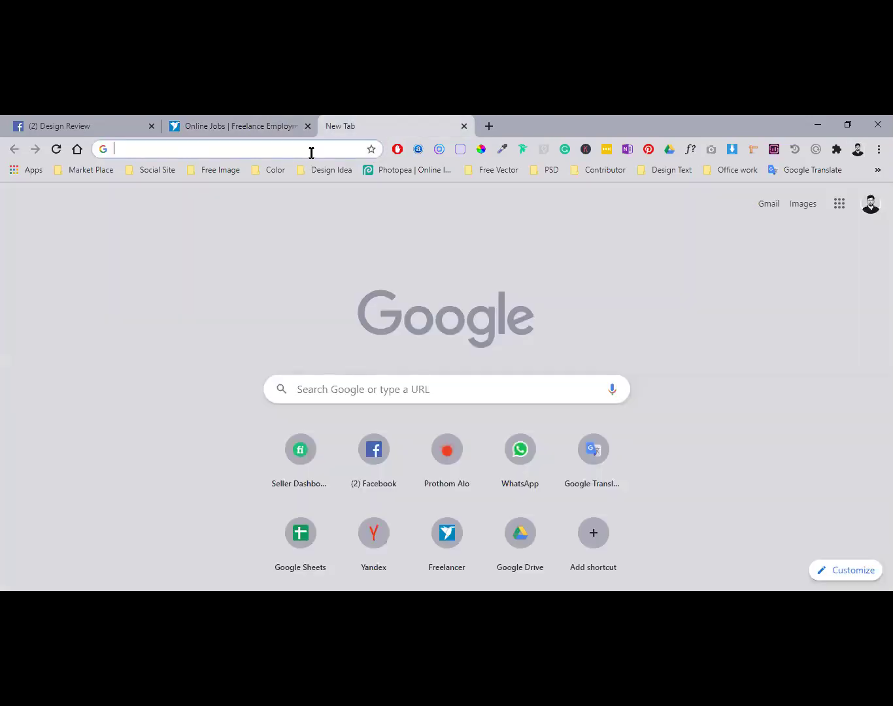
click(311, 152)
text(e)
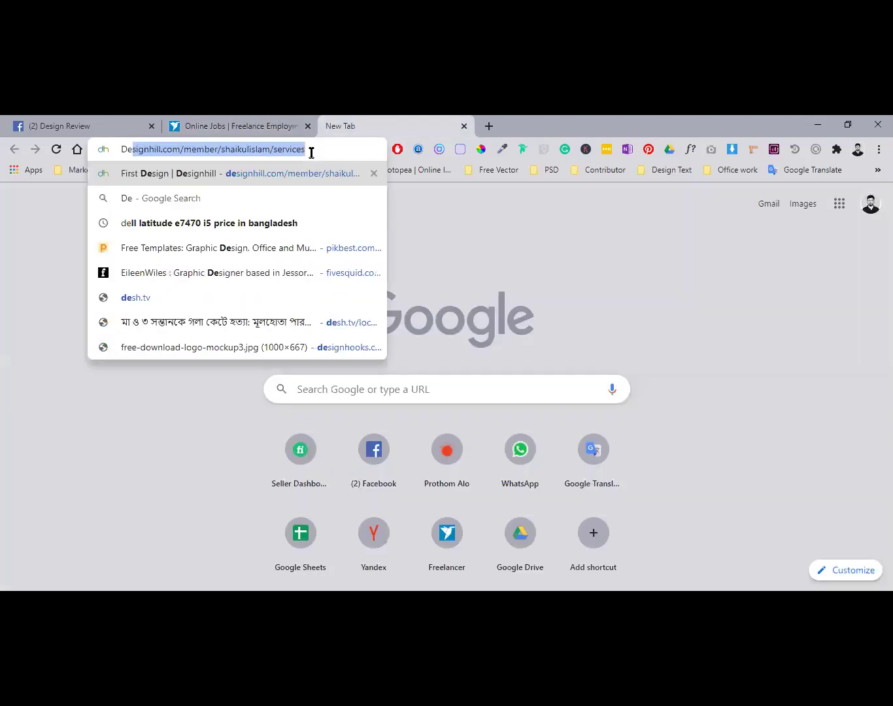
key(Right)
key(Return)
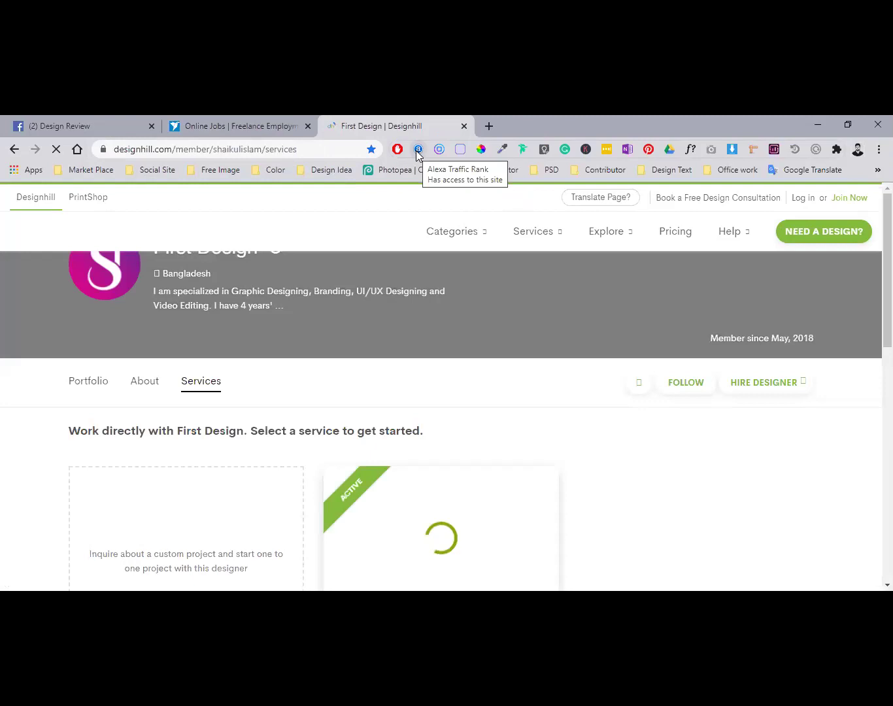
Step: Trim the address to designhill.com and load the Designhill homepage
mouse_move(471, 240)
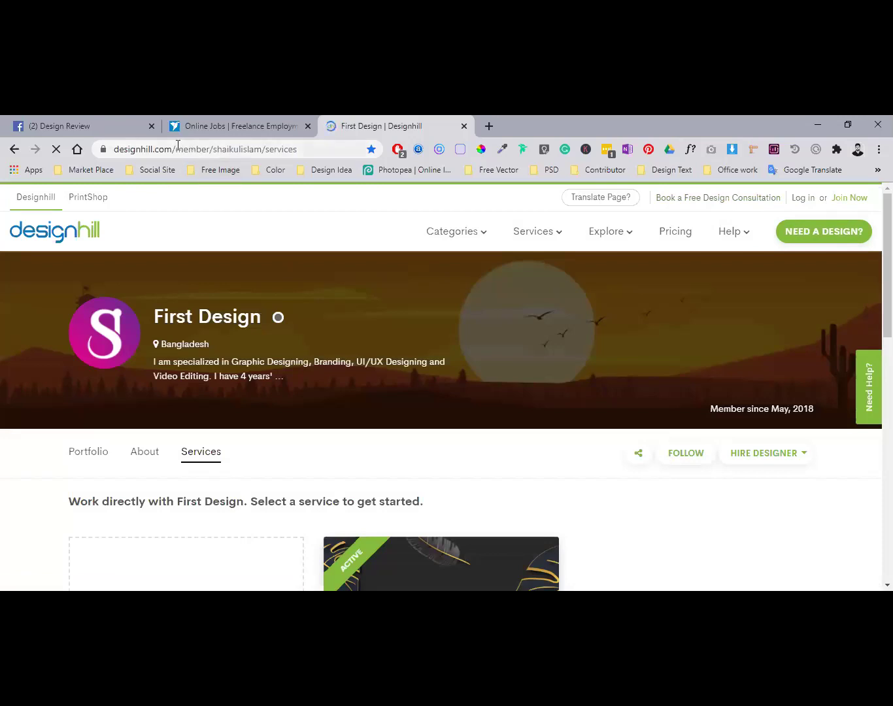
drag(214, 152, 299, 151)
key(BackSpace)
key(Return)
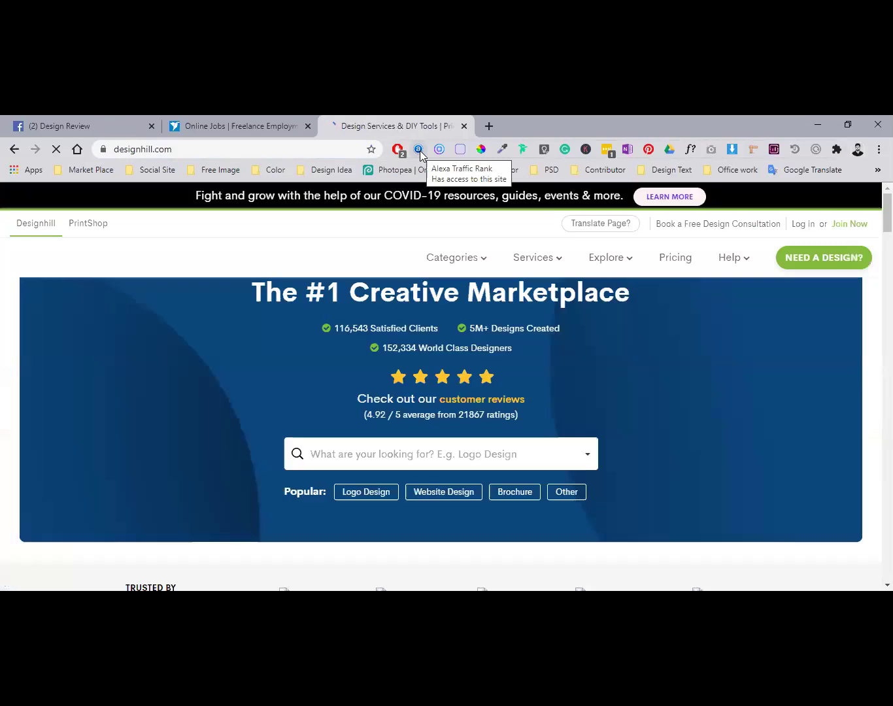
Step: Accept and enable the Alexa Traffic Rank extension, then show designhill.com's traffic stats
click(420, 151)
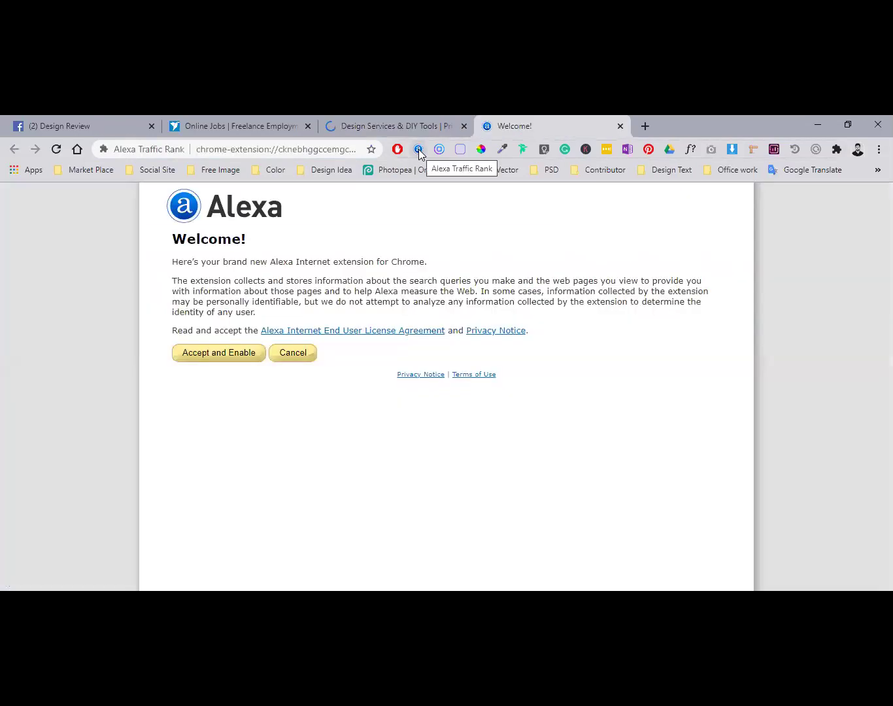
click(233, 356)
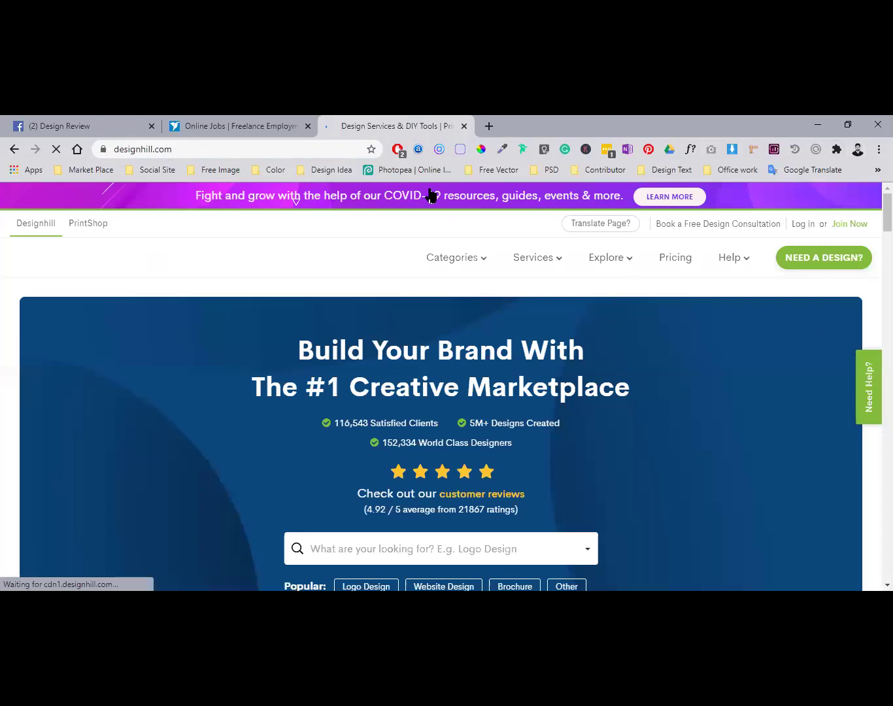
click(420, 149)
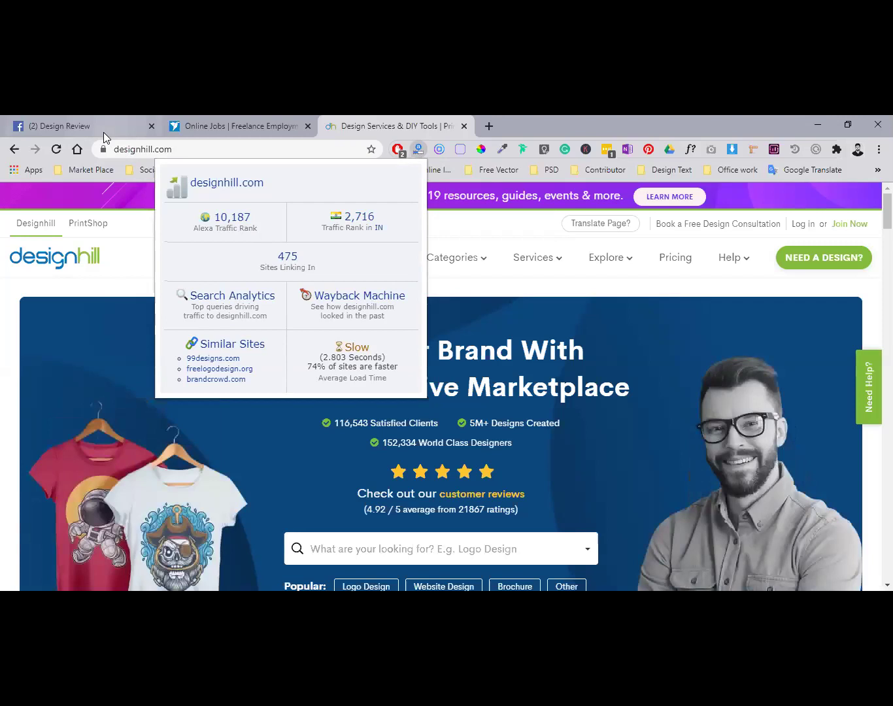
Step: Check the Facebook tab, open the Freelancer Dashboard, then return to the Designhill tab
key(ctrl+1)
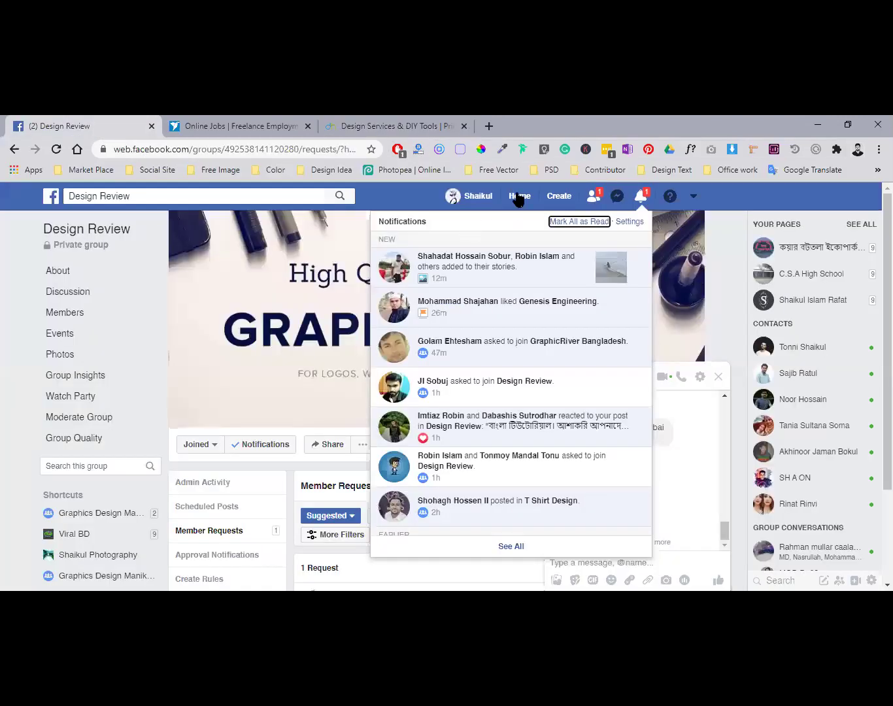
key(ctrl+2)
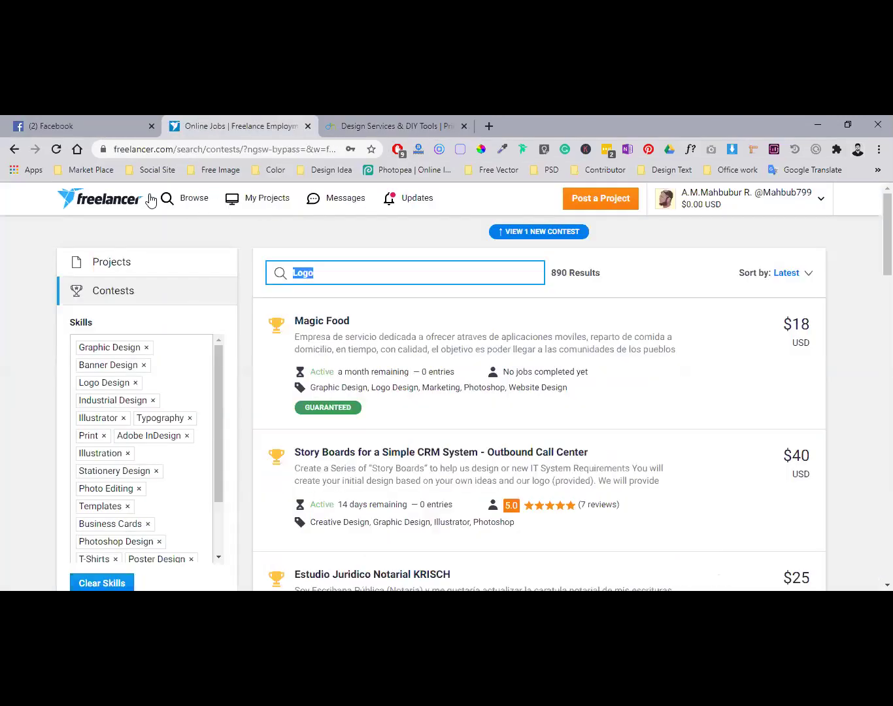
click(426, 200)
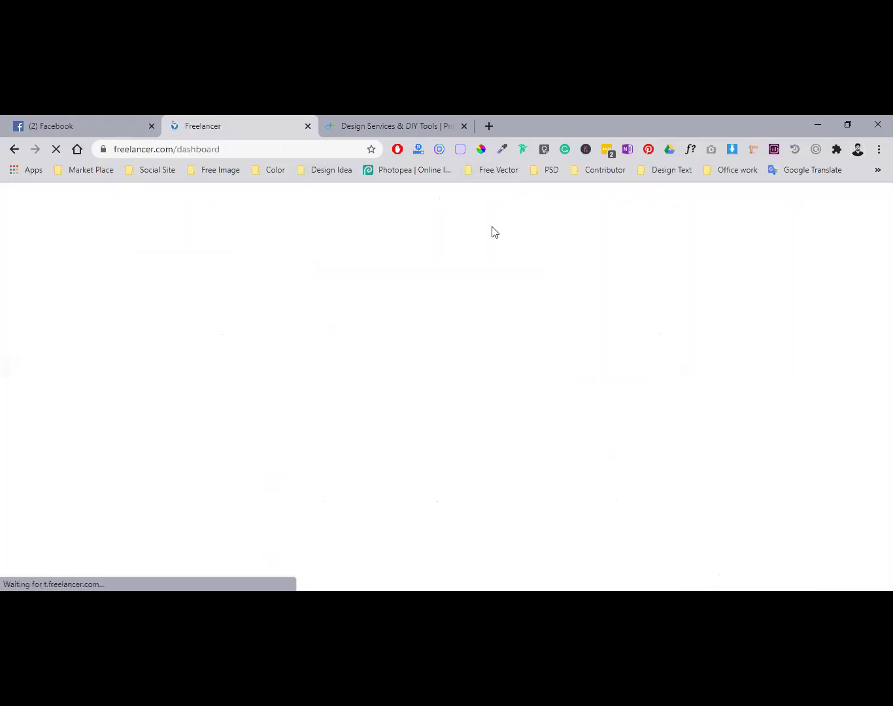
click(369, 124)
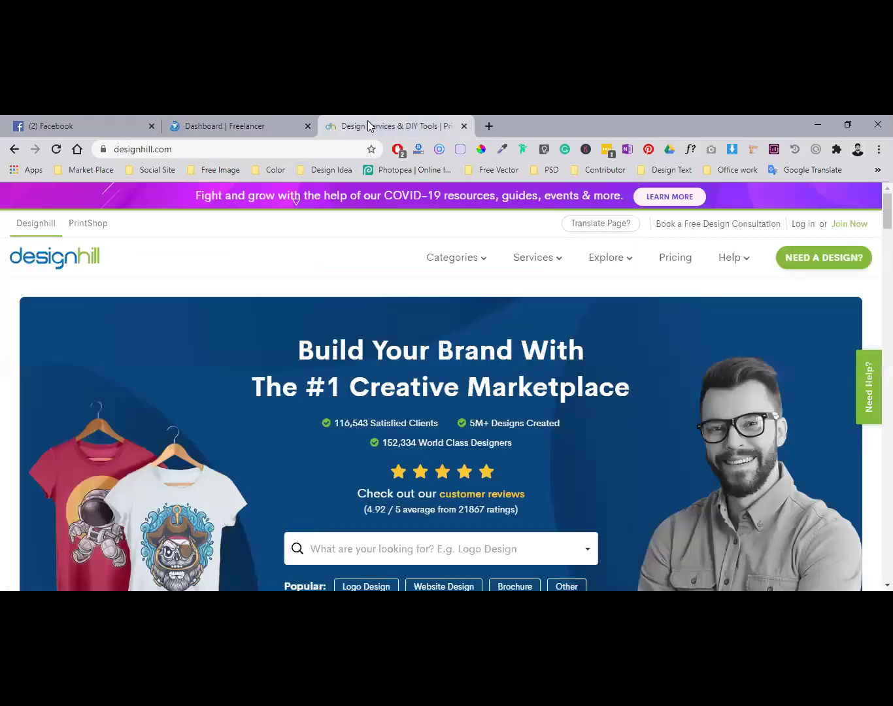
Step: Read the Alexa ranks for designhill.com (10,187) and facebook.com (4)
click(419, 151)
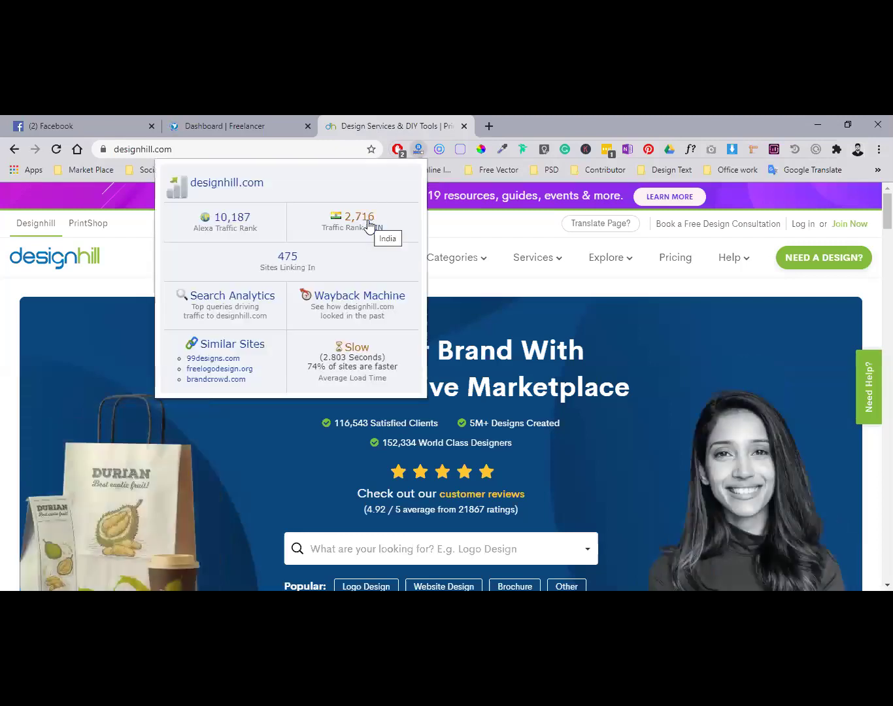
click(72, 124)
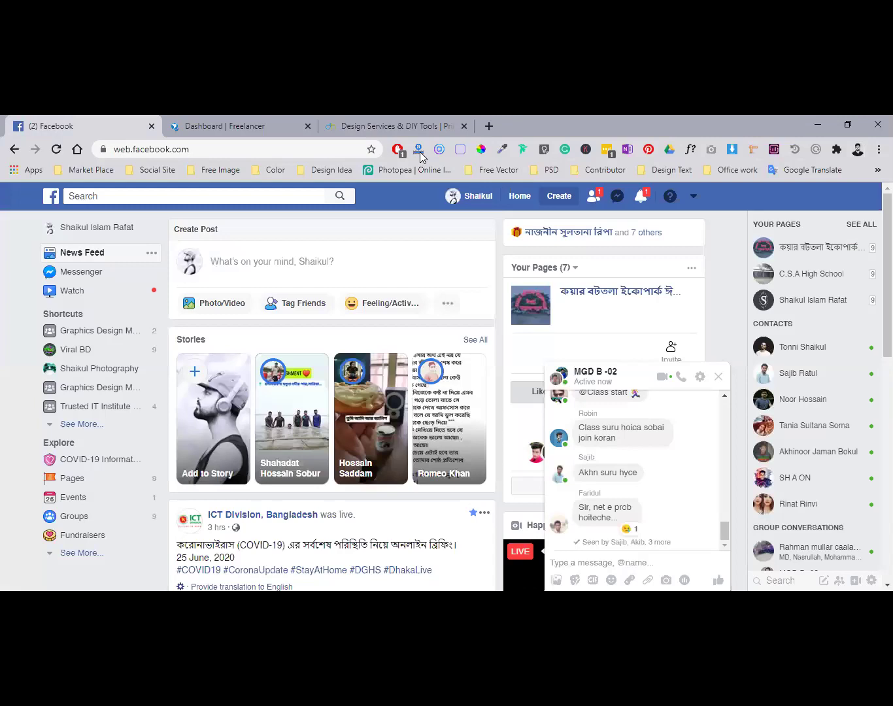
click(419, 151)
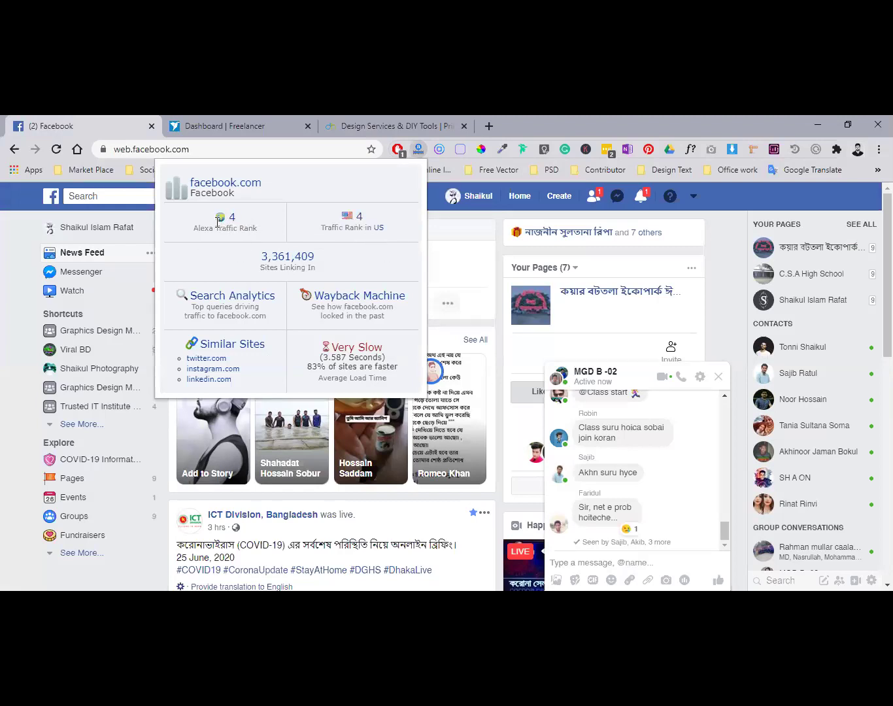
drag(236, 222, 193, 225)
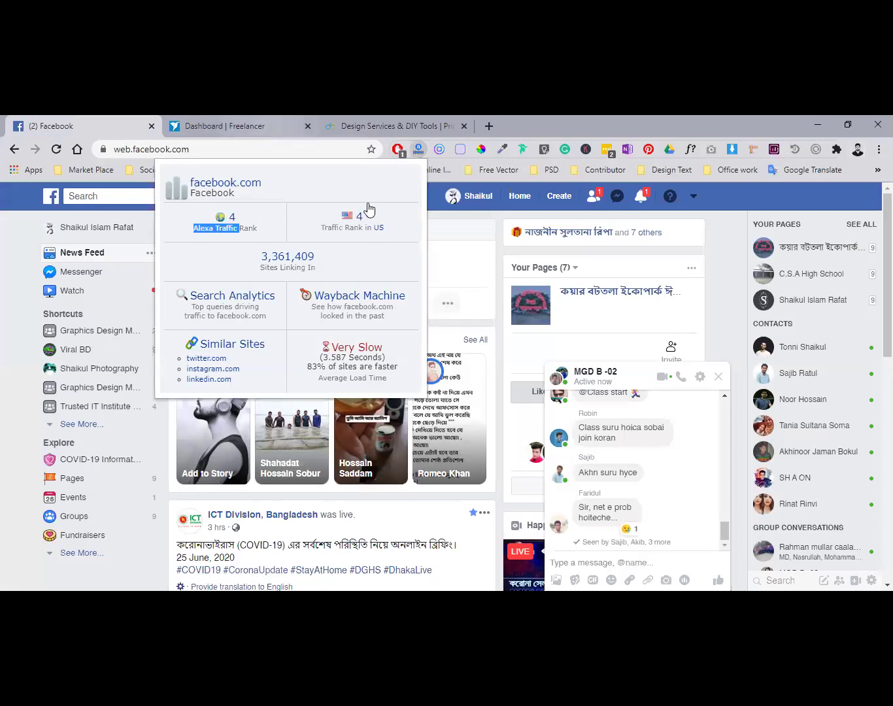
Step: Read freelancer.com's Alexa rank (624), then recheck designhill.com's rank
key(ctrl+Tab)
click(418, 150)
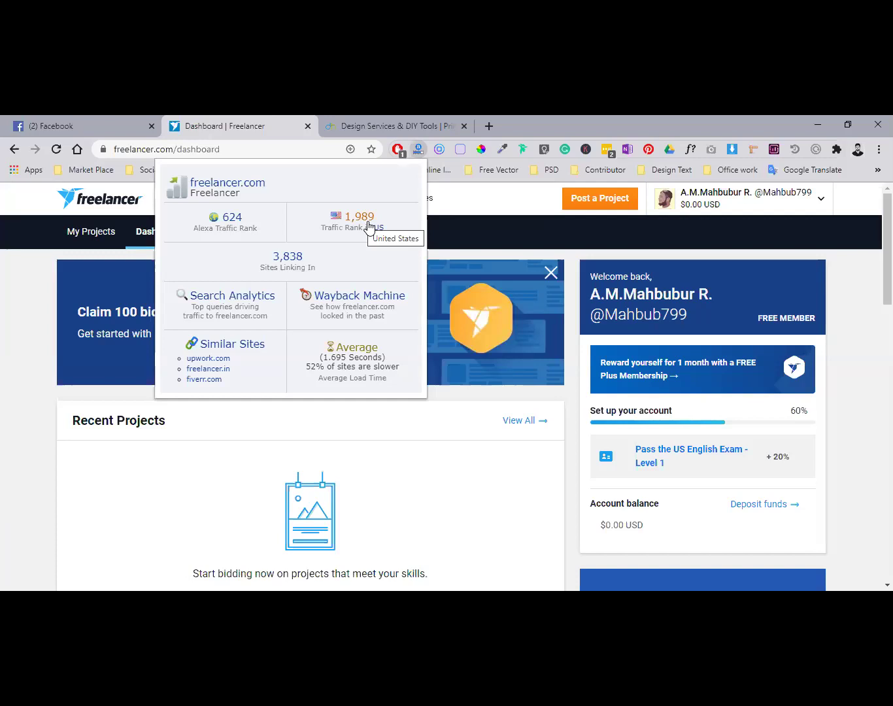
click(392, 120)
click(416, 150)
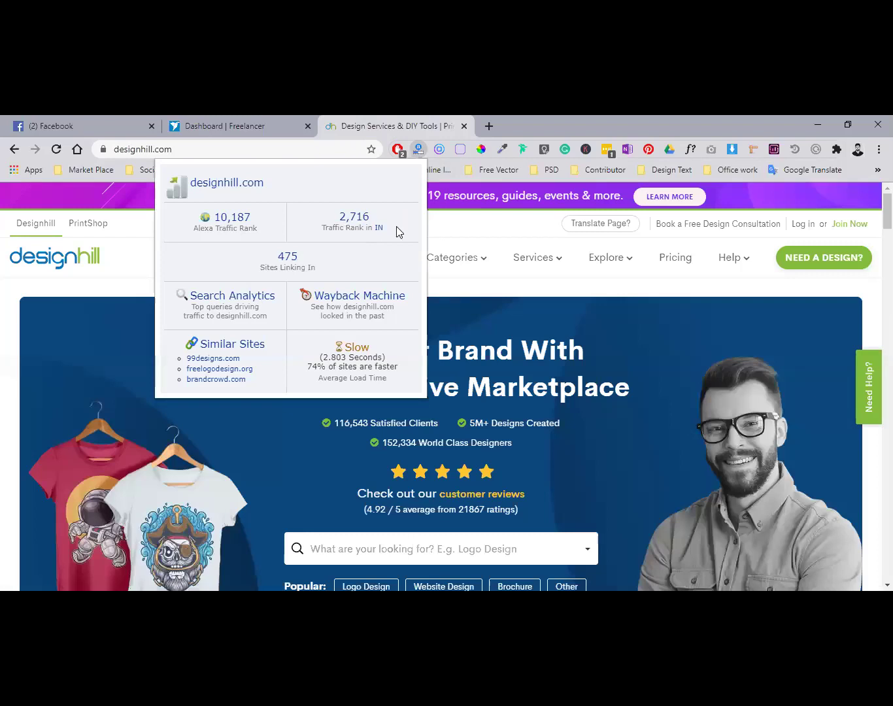
Step: Cycle among the Freelancer, Facebook and Designhill tabs, ending on the Designhill homepage
click(249, 122)
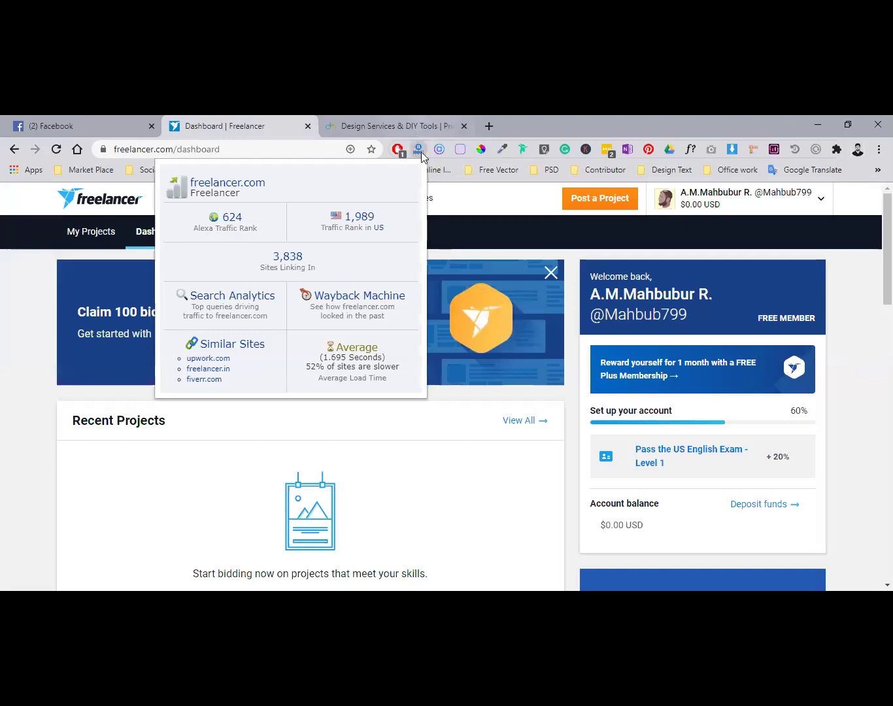
key(ctrl+Tab)
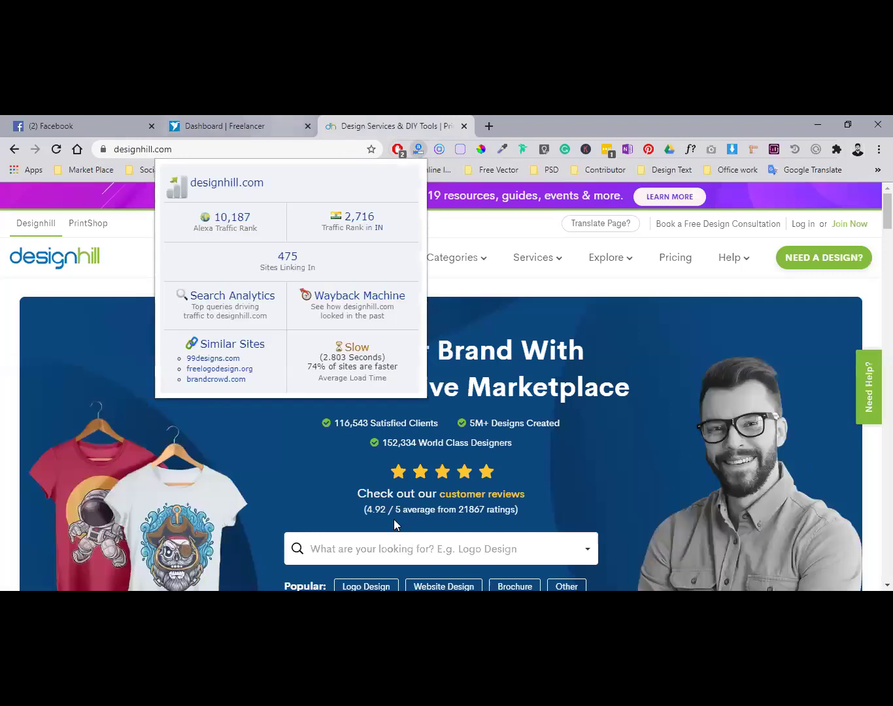
key(ctrl+shift+Tab)
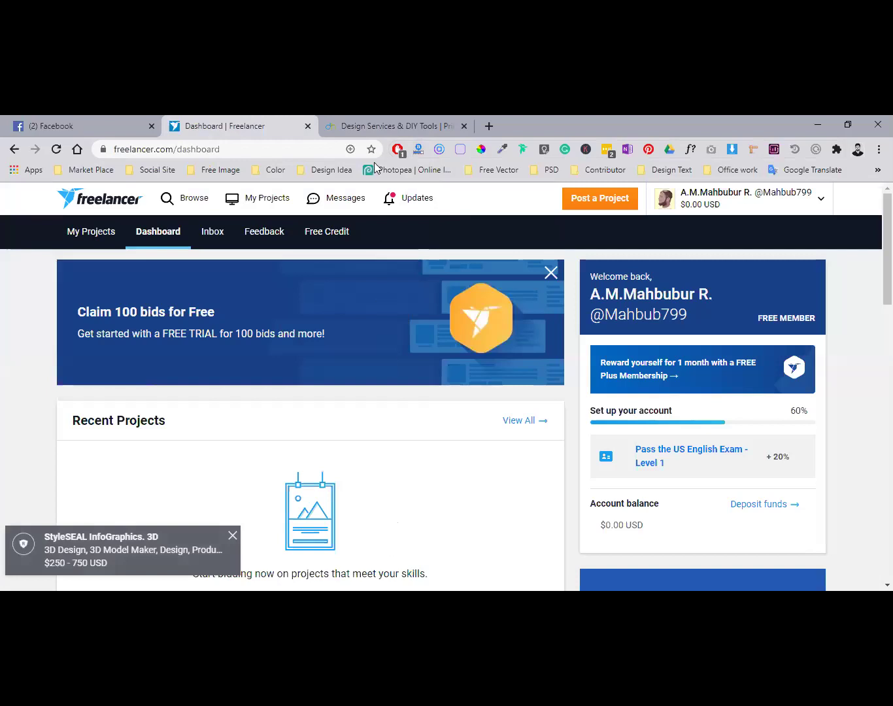
click(387, 126)
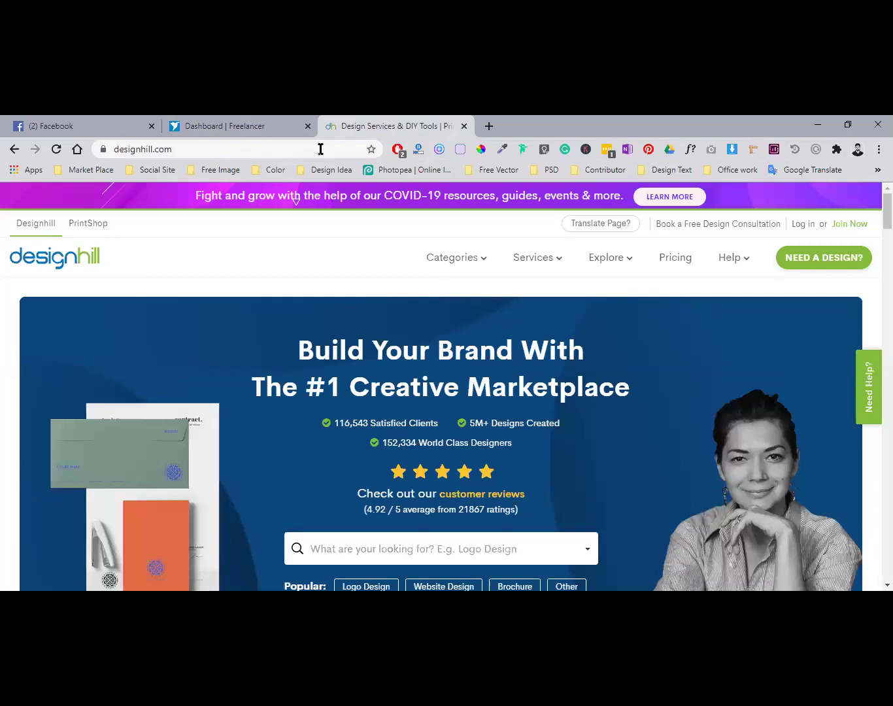
key(ctrl+Tab)
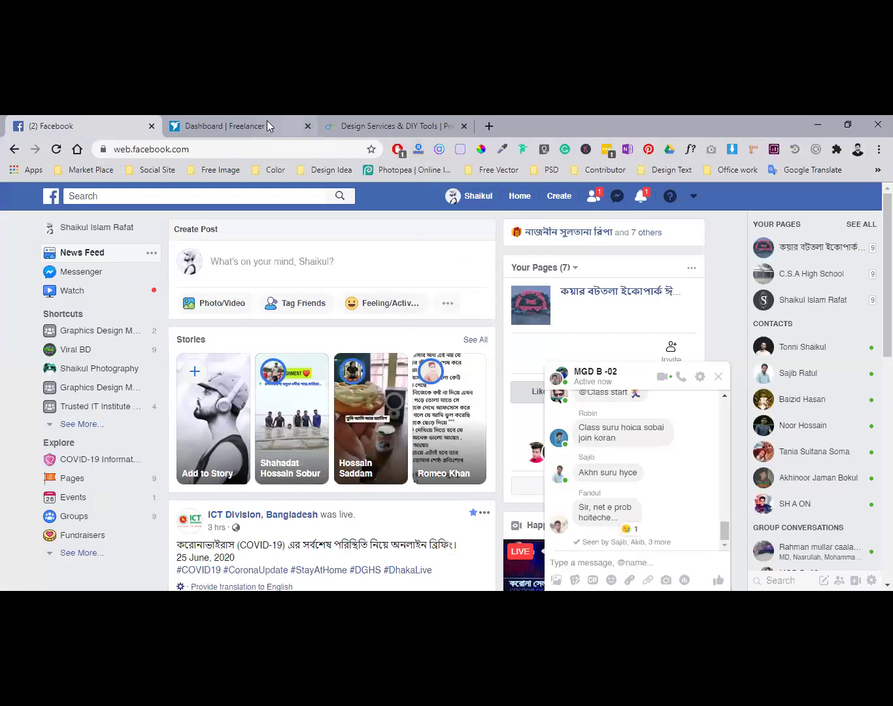
key(ctrl+Tab)
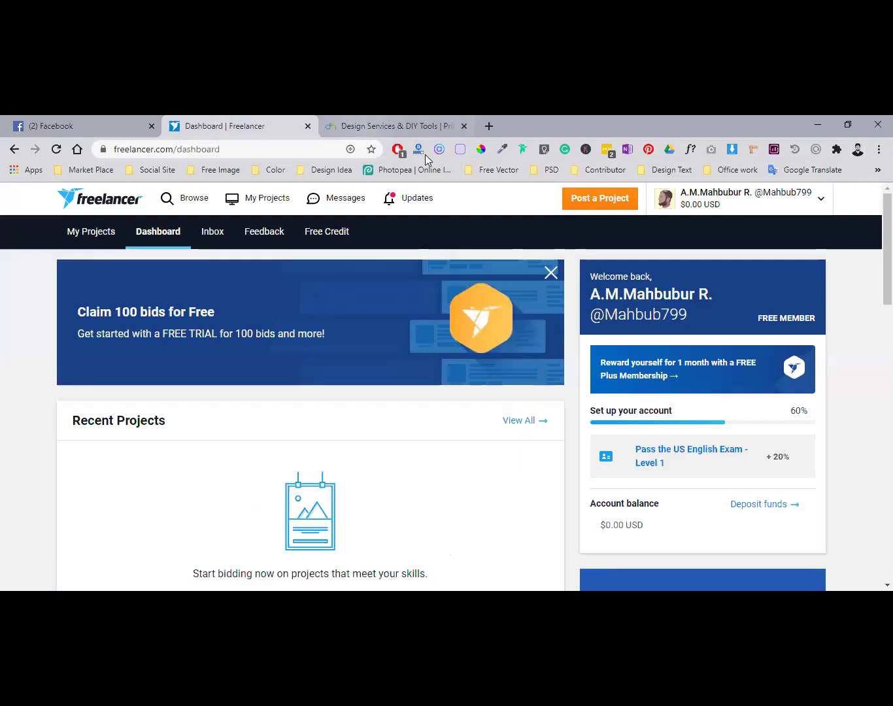
key(ctrl+Tab)
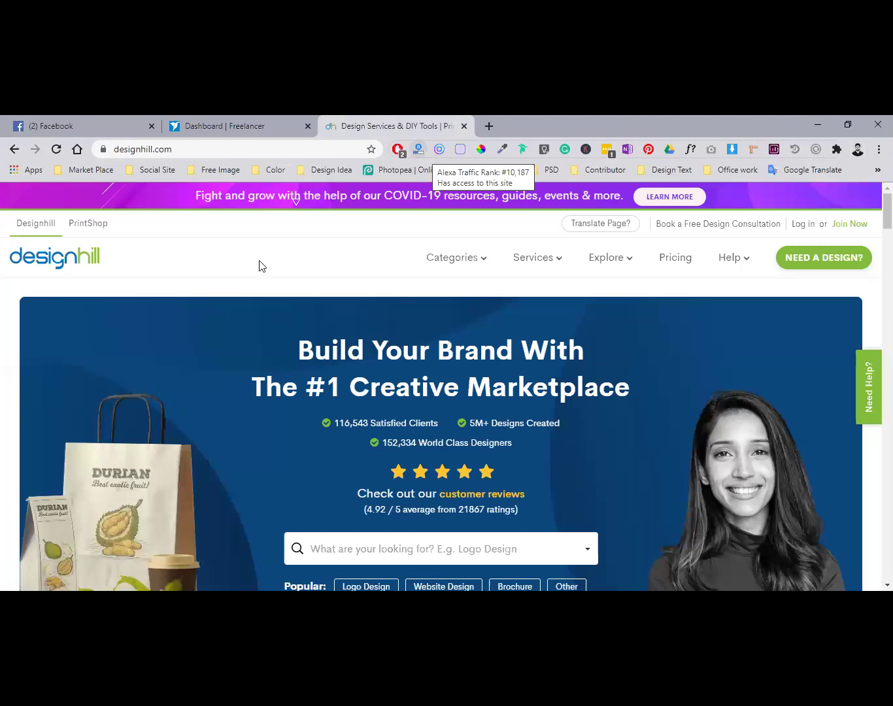
click(202, 128)
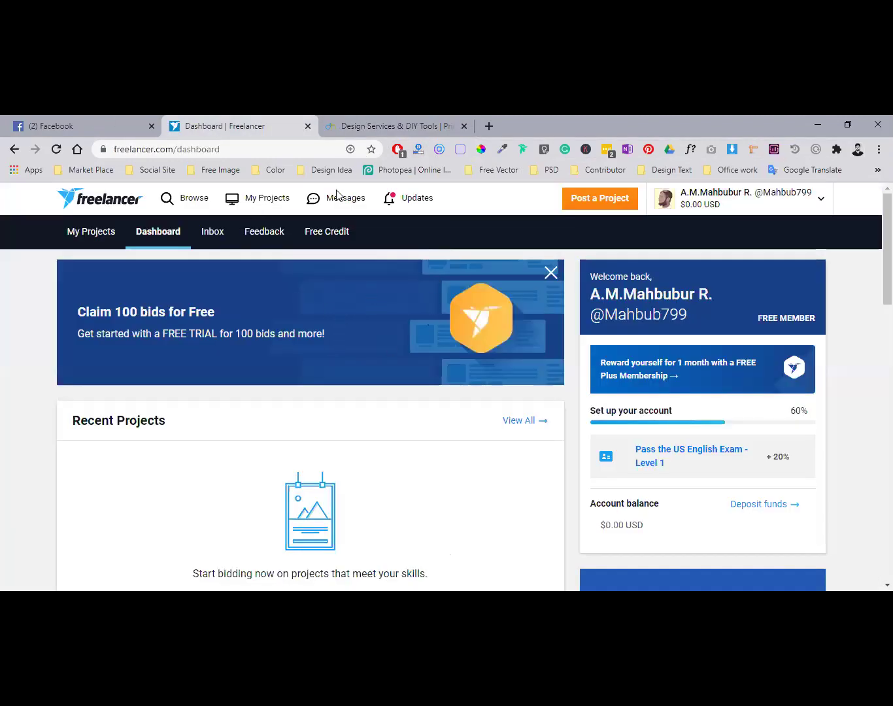
key(ctrl+shift+Tab)
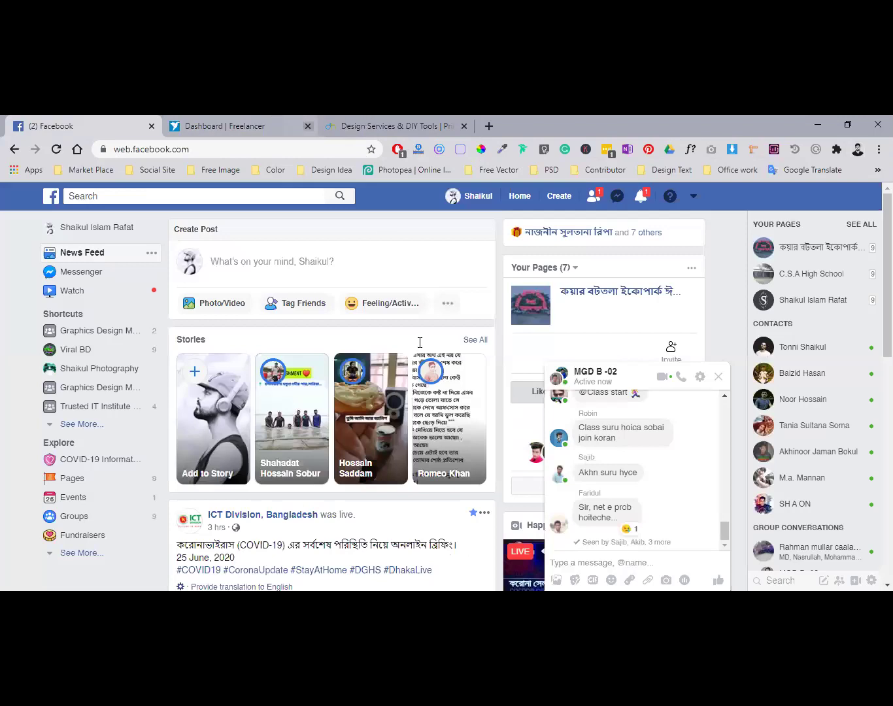
key(ctrl+shift+Tab)
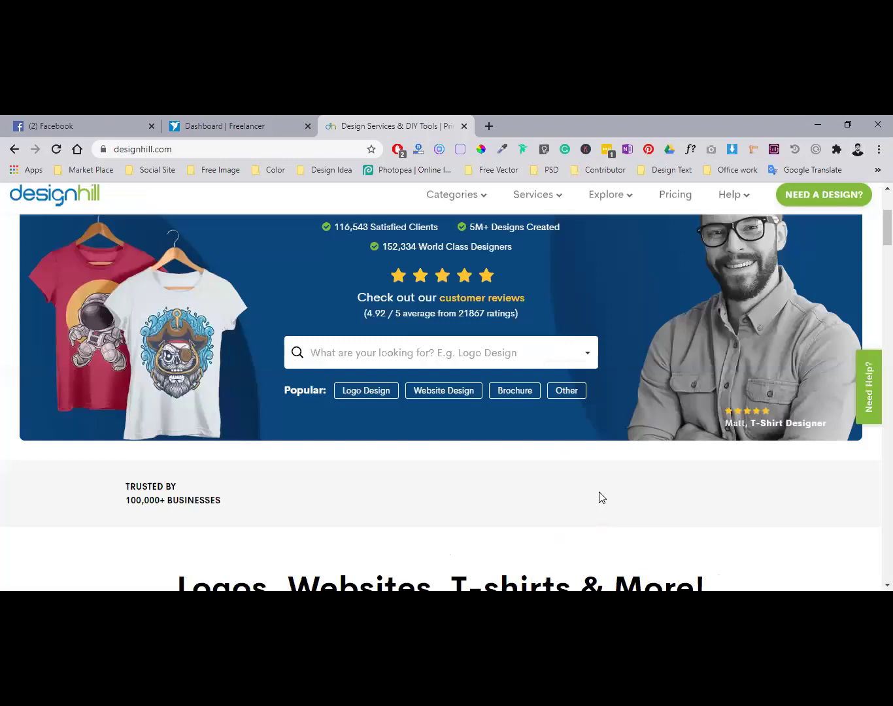
Step: Open the homepage's Logo Design card in a background tab and switch to Custom Logo Design
scroll(601, 495, down, 3)
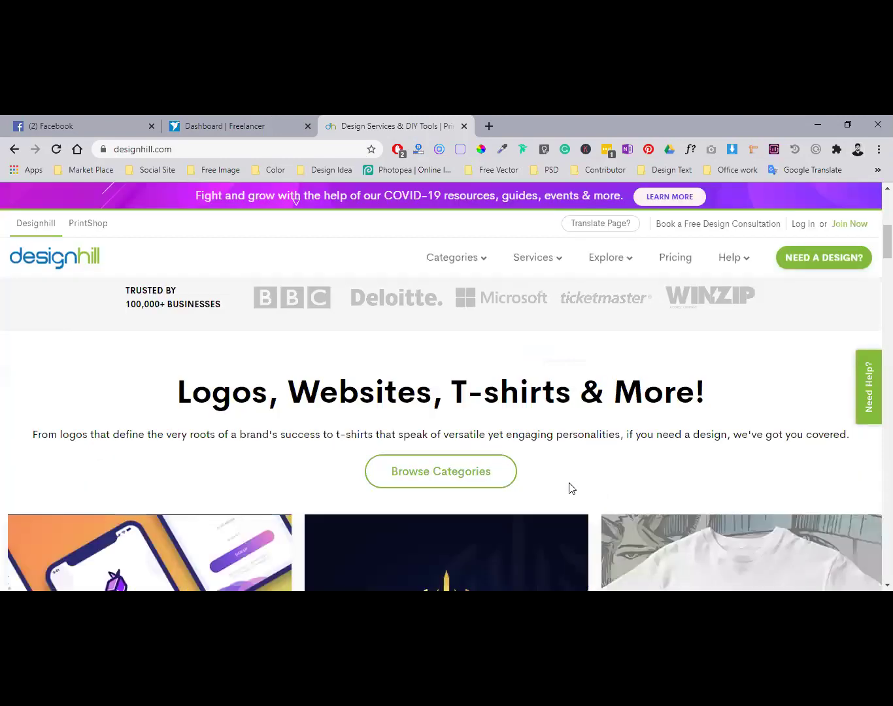
scroll(568, 486, down, 5)
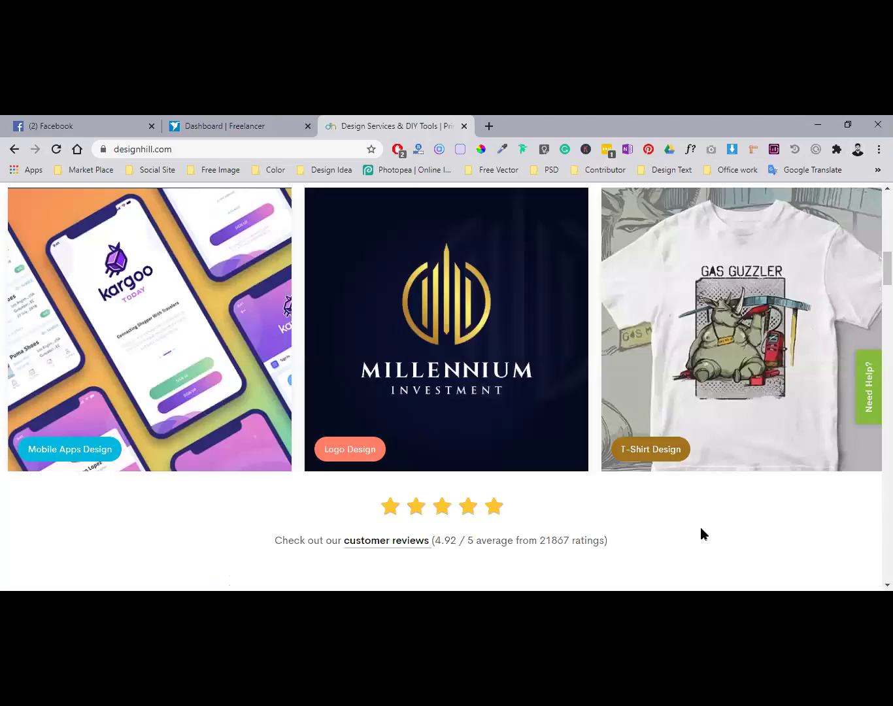
middle_click(467, 340)
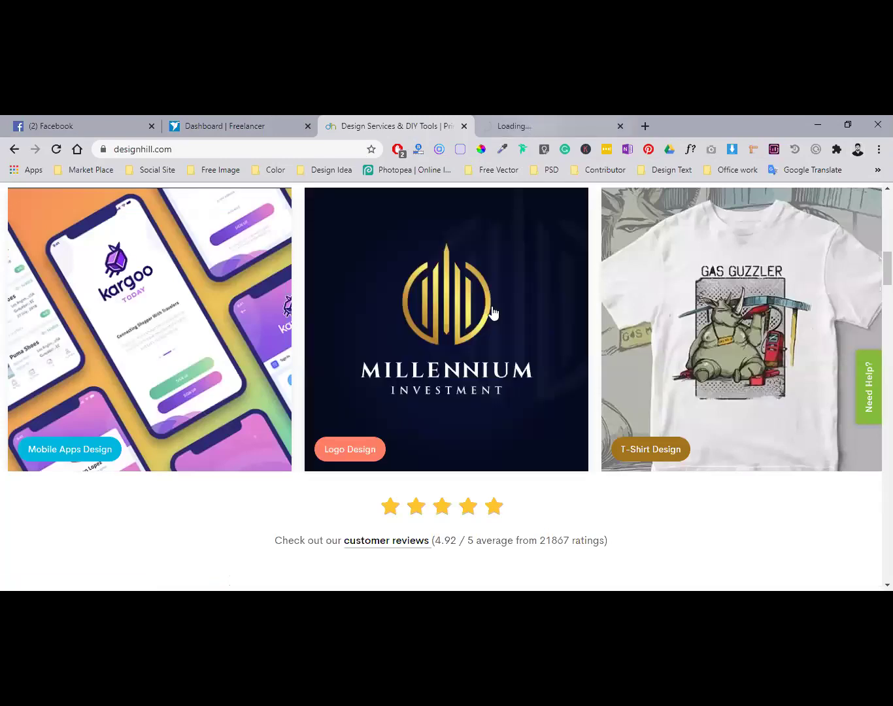
click(529, 128)
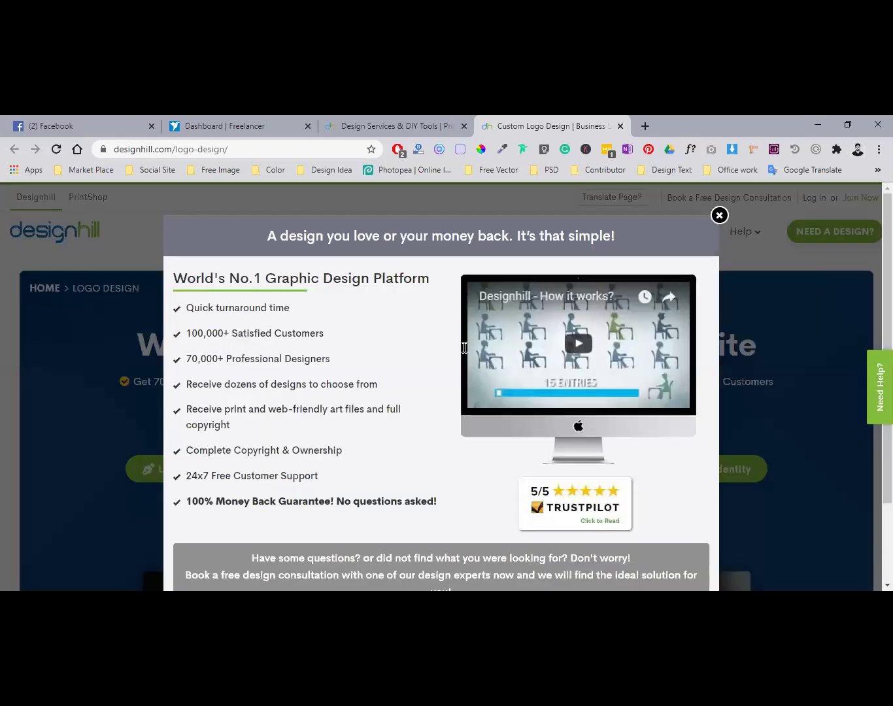
Step: Close the money-back guarantee pop-up, then return to the Design Services & DIY Tools tab
key(Escape)
scroll(461, 378, down, 10)
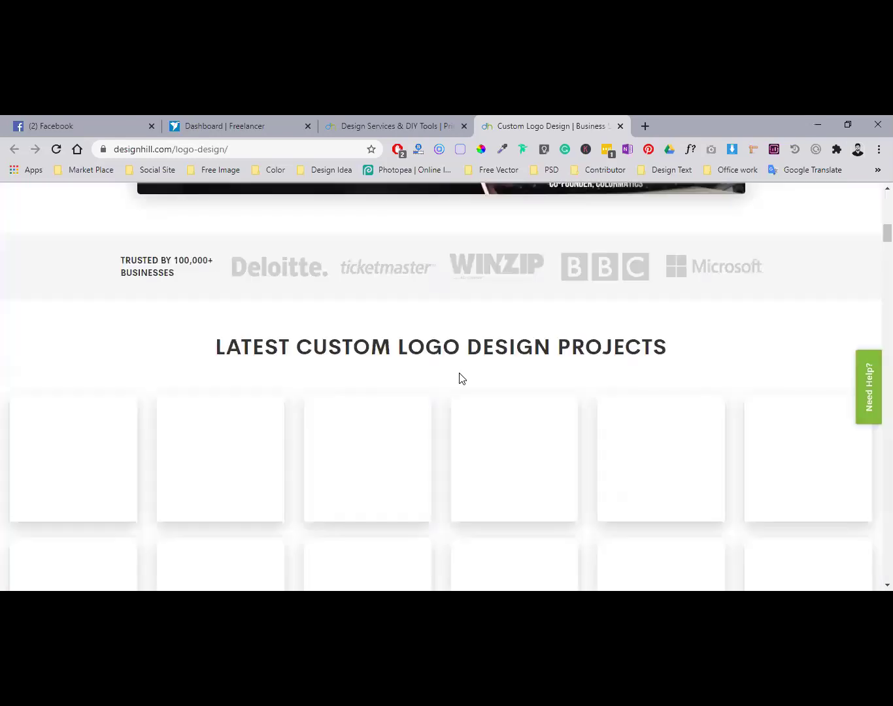
scroll(459, 377, up, 8)
click(381, 126)
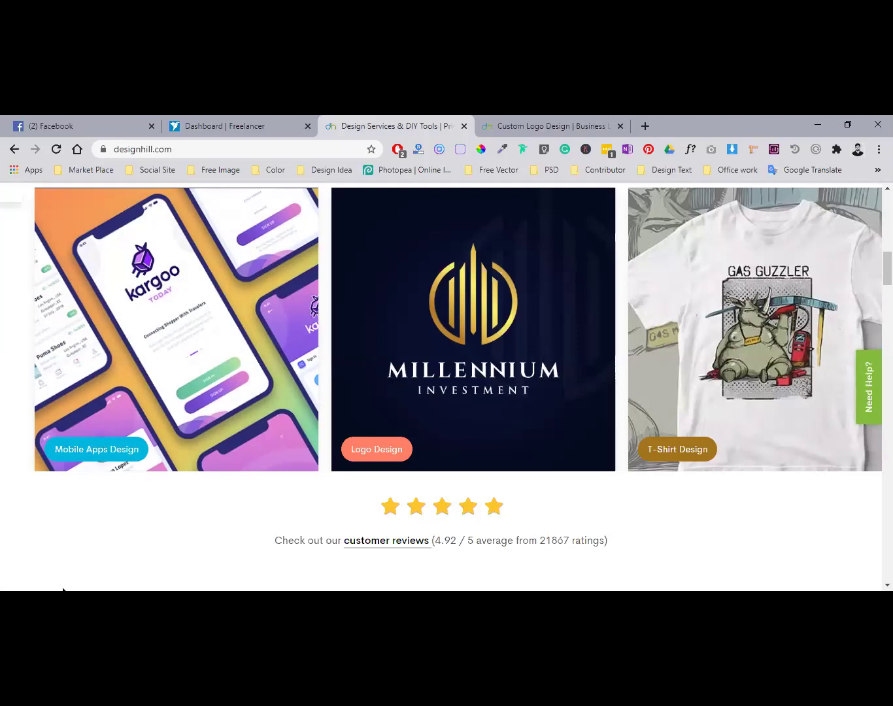
Step: Expand the Services menu and then the Explore menu on the Designhill homepage
mouse_move(402, 449)
scroll(402, 449, down, 5)
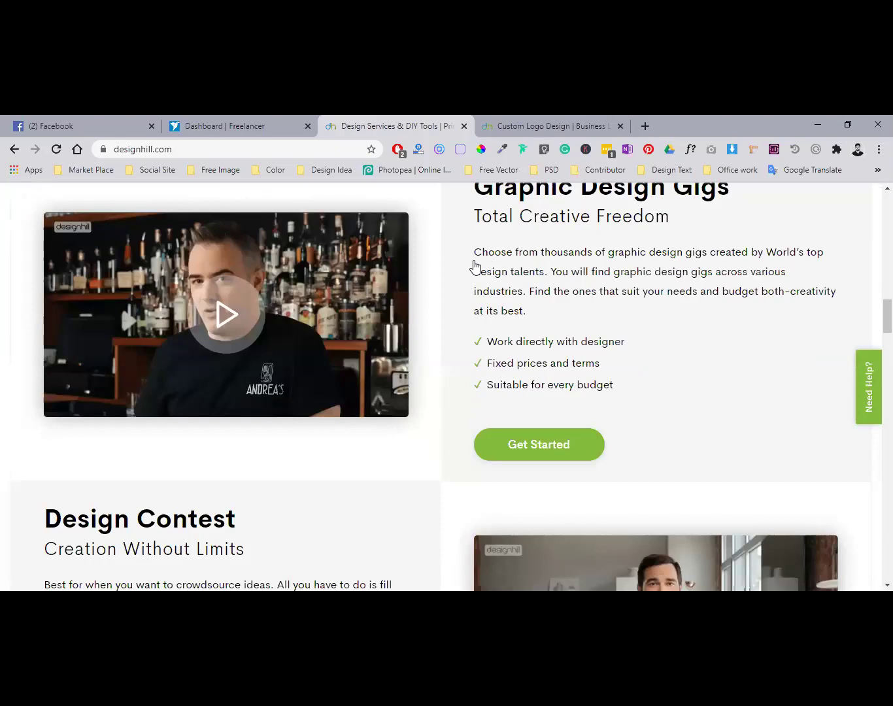
scroll(550, 282, up, 5)
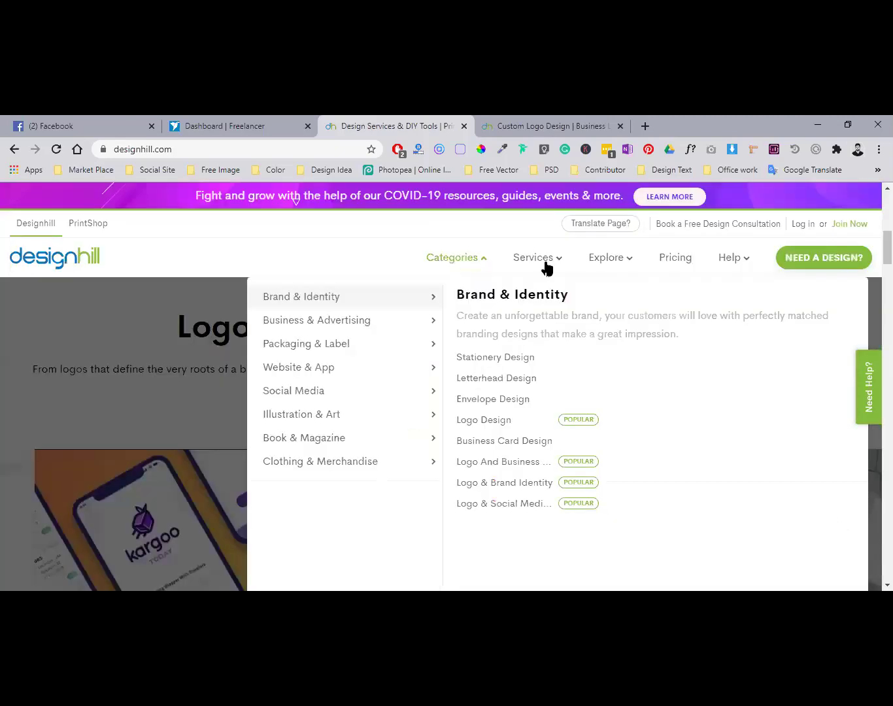
click(548, 265)
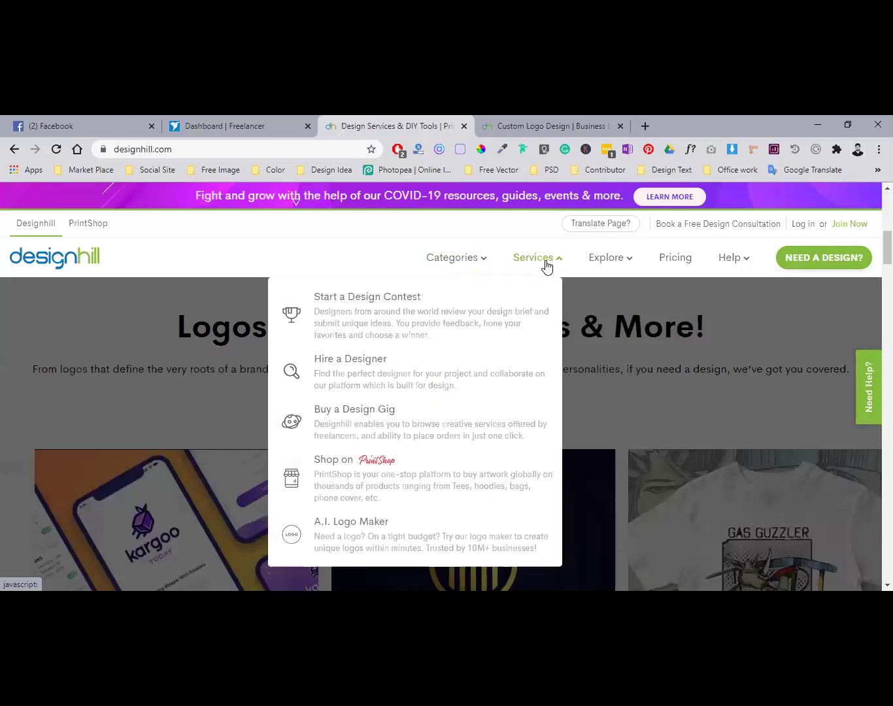
click(601, 260)
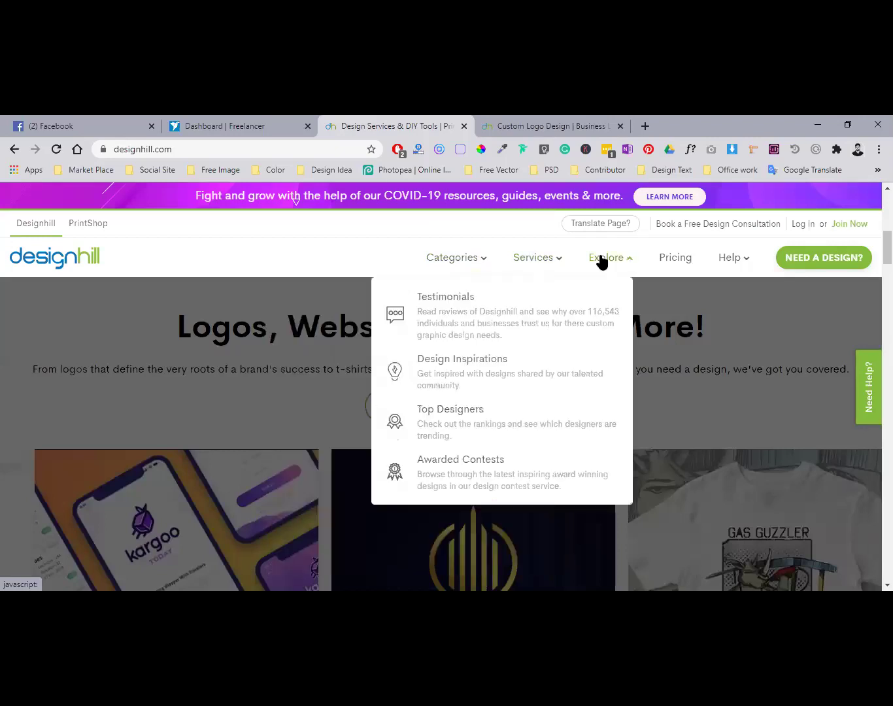
Step: Open Design Inspirations, Top Designers and Awarded Contests in background tabs, then view the gallery
middle_click(464, 367)
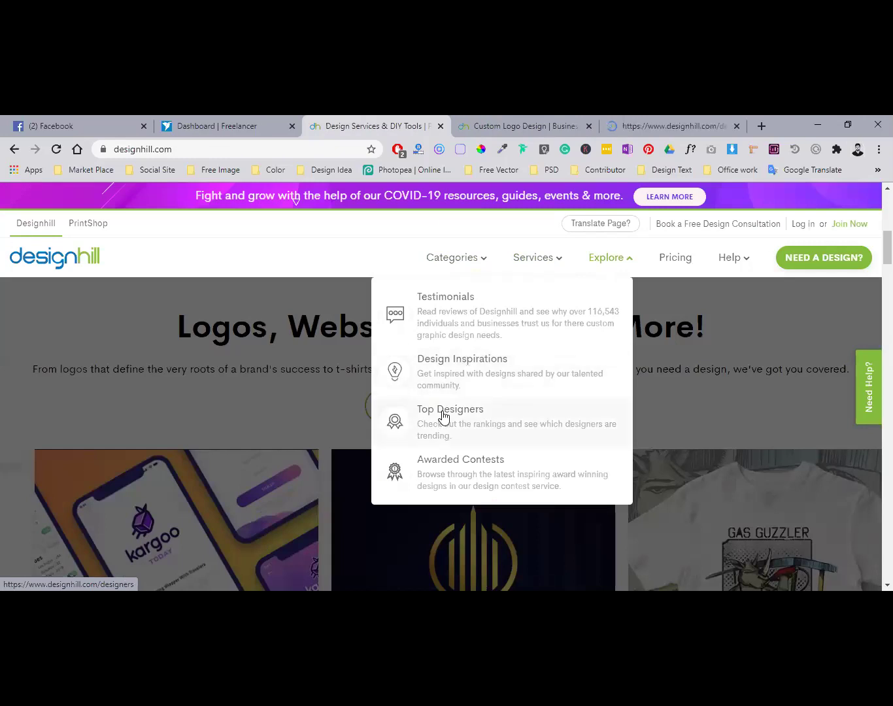
middle_click(455, 469)
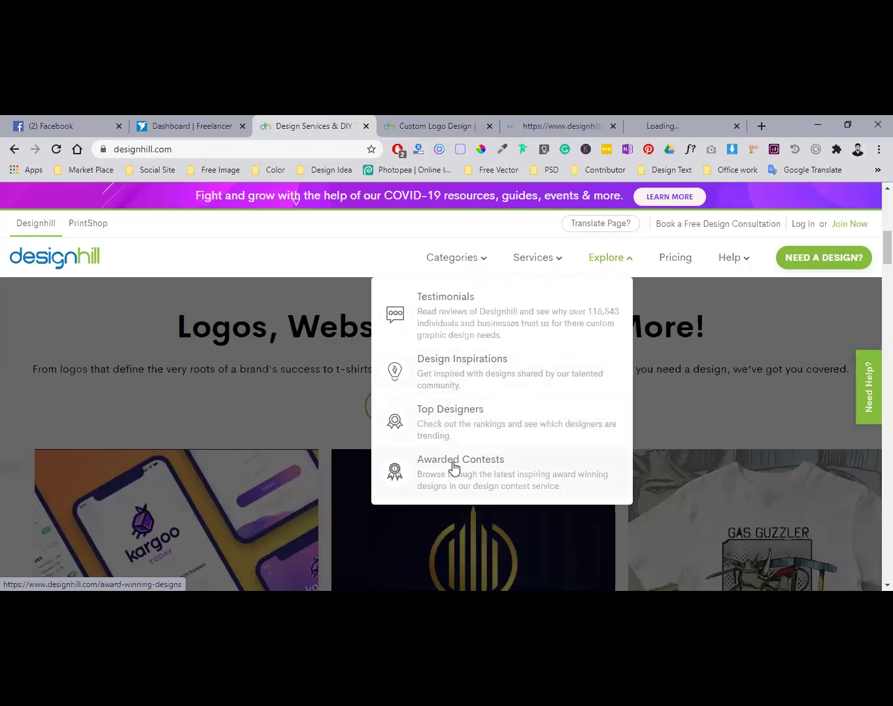
middle_click(455, 468)
mouse_move(550, 262)
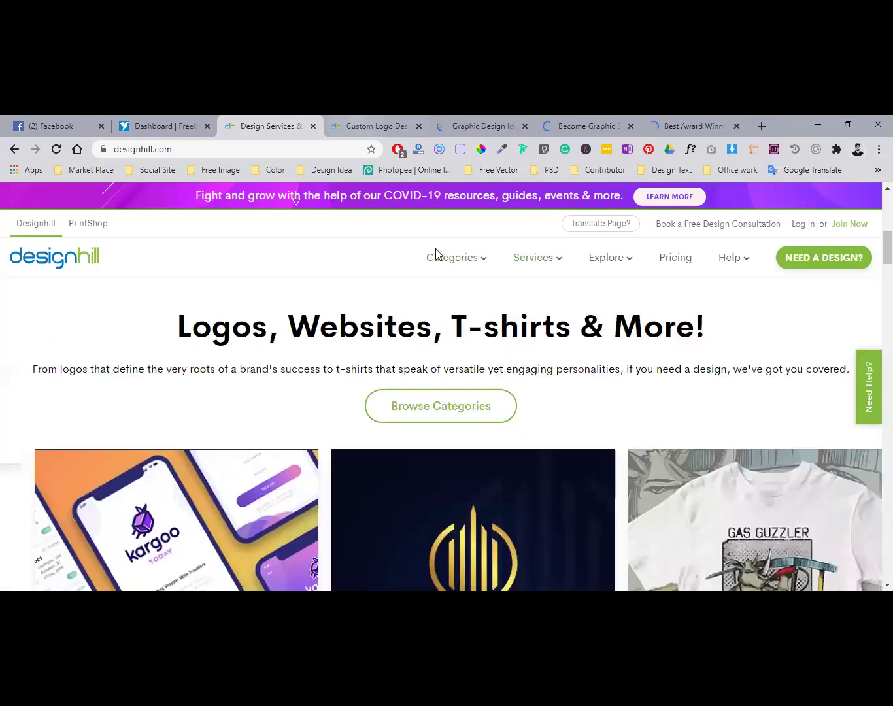
click(492, 128)
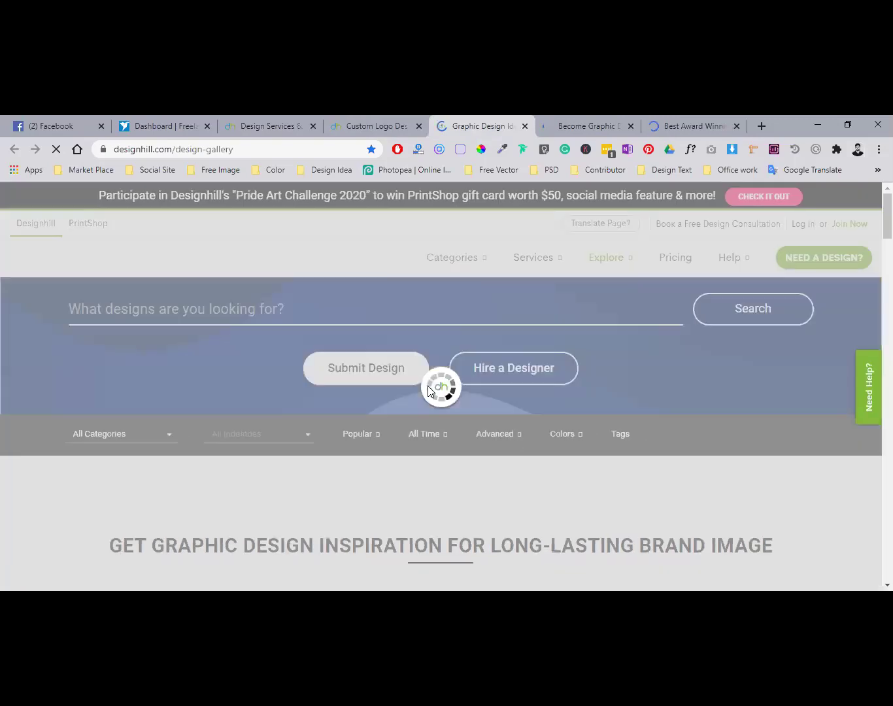
Step: Browse the Graphic Design gallery and top designers tabs, ending on Best Award Winning Designs
click(570, 125)
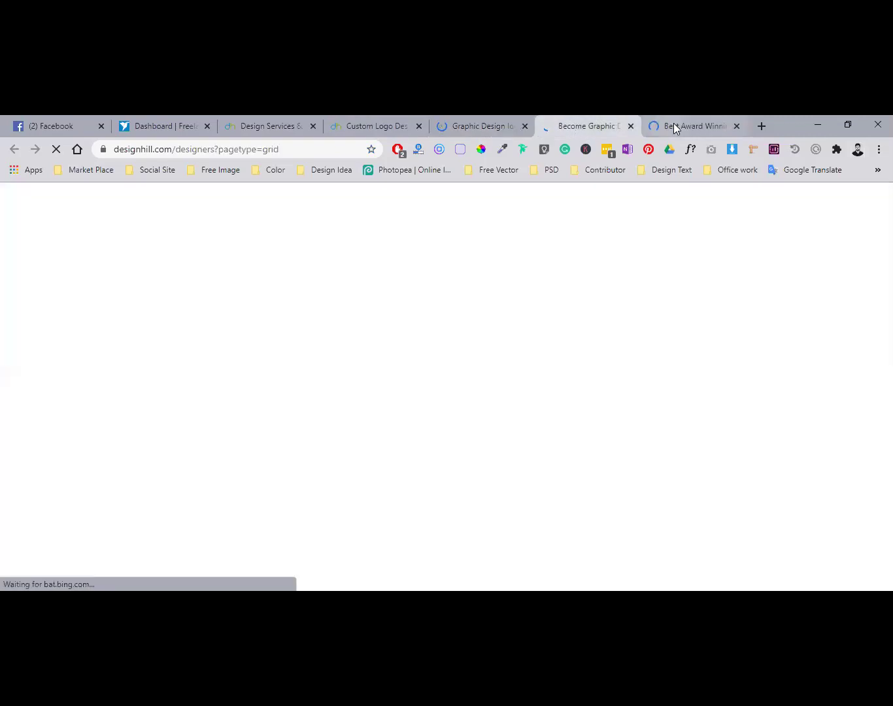
click(651, 126)
click(476, 128)
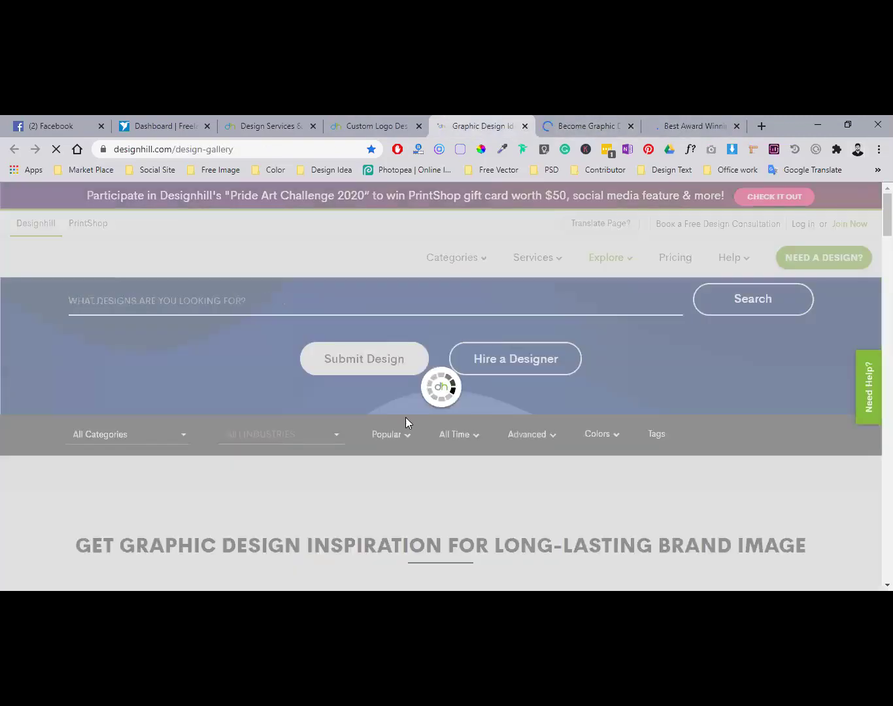
scroll(405, 419, down, 5)
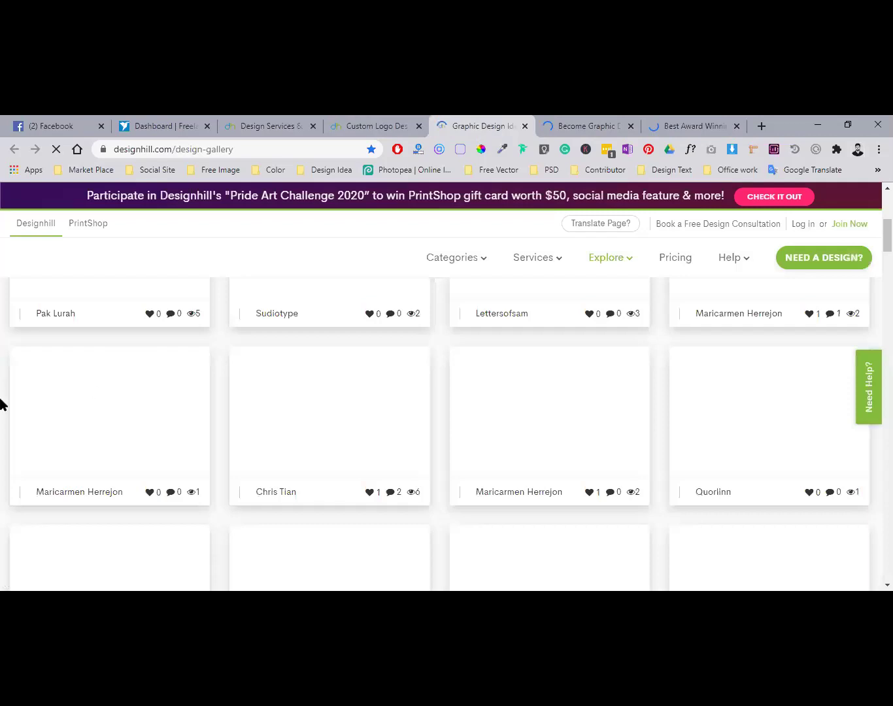
scroll(2, 404, down, 2)
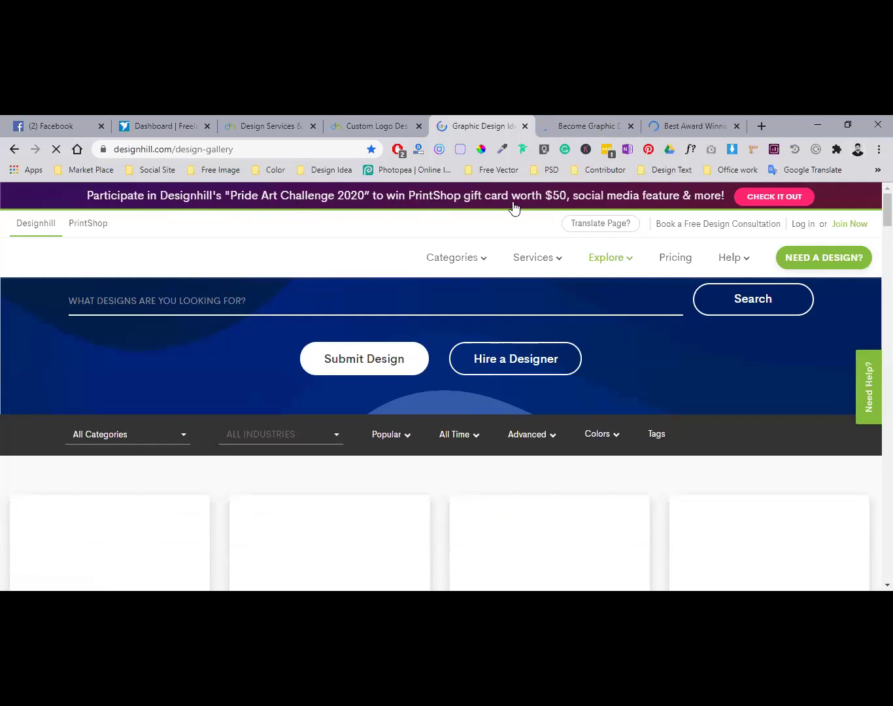
click(563, 126)
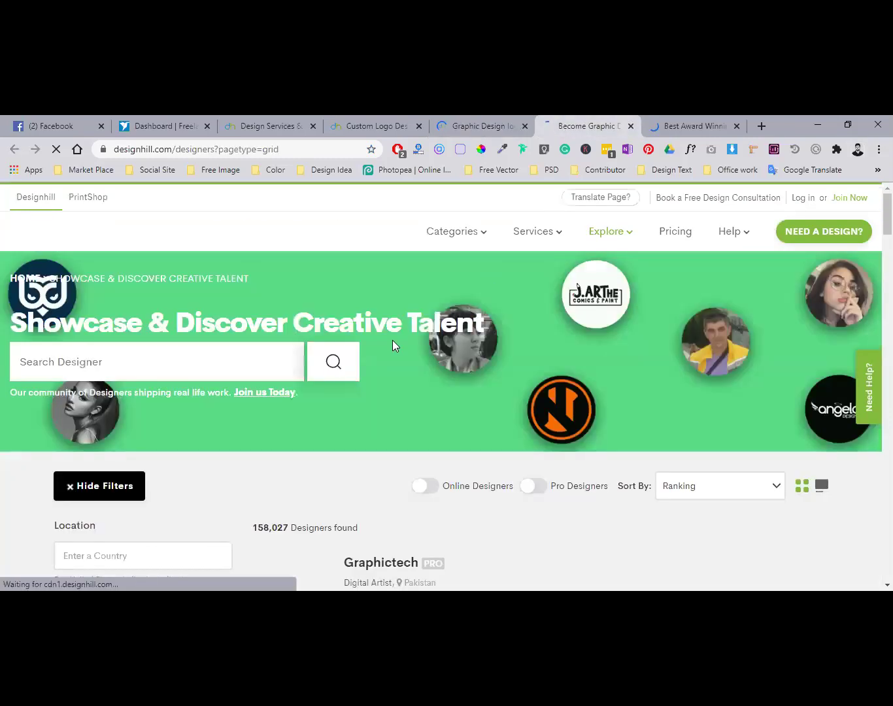
scroll(460, 395, down, 5)
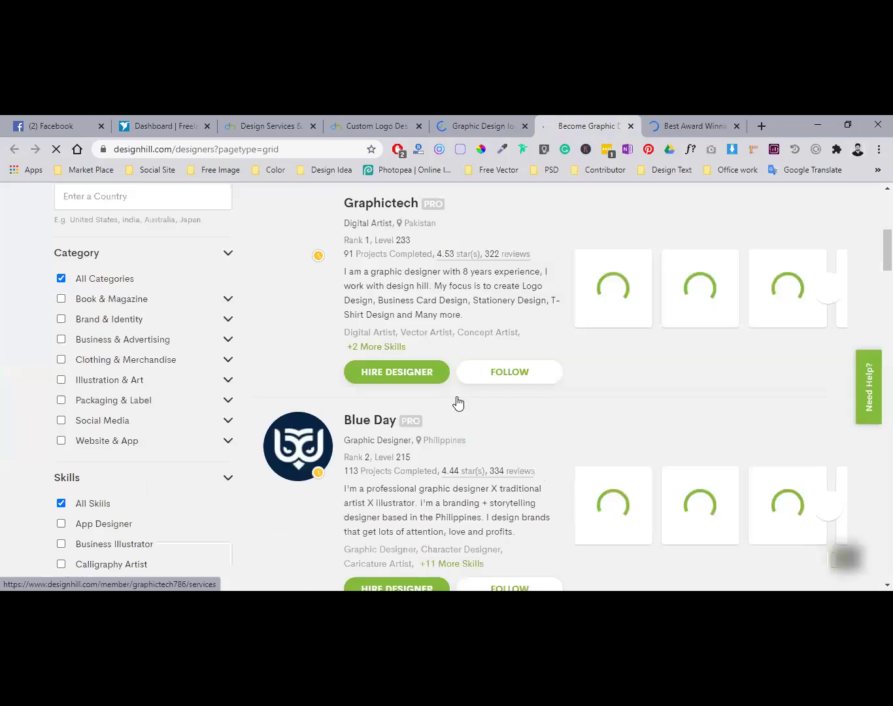
click(690, 125)
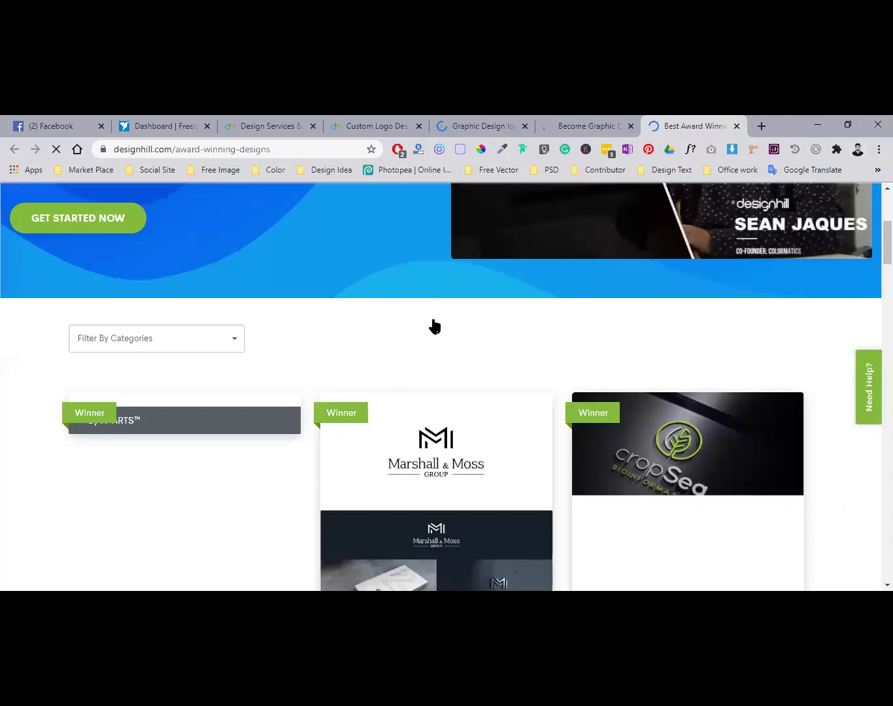
scroll(434, 340, down, 2)
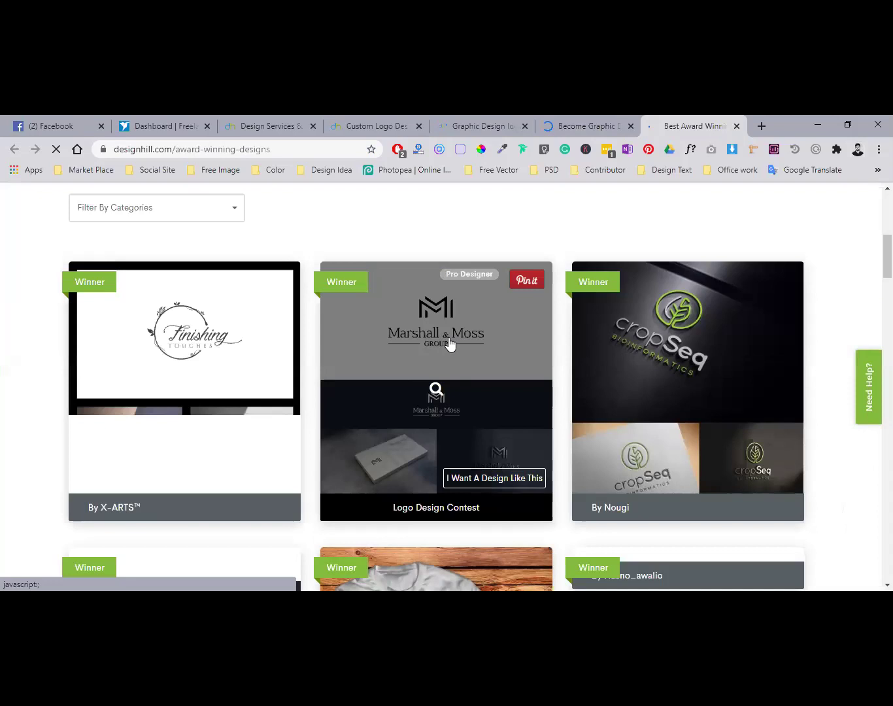
mouse_move(483, 376)
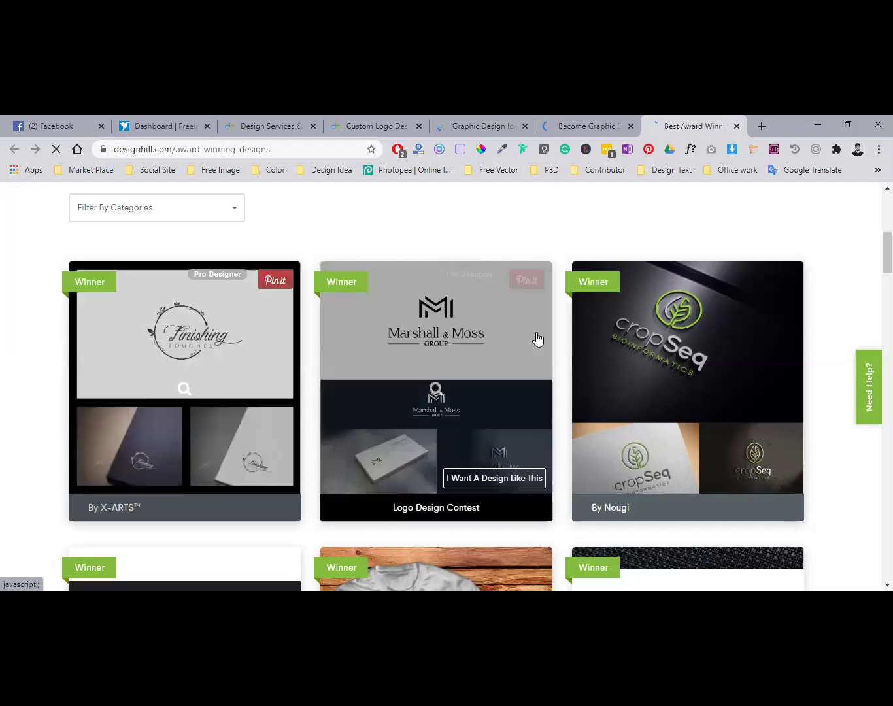
scroll(683, 328, down, 1)
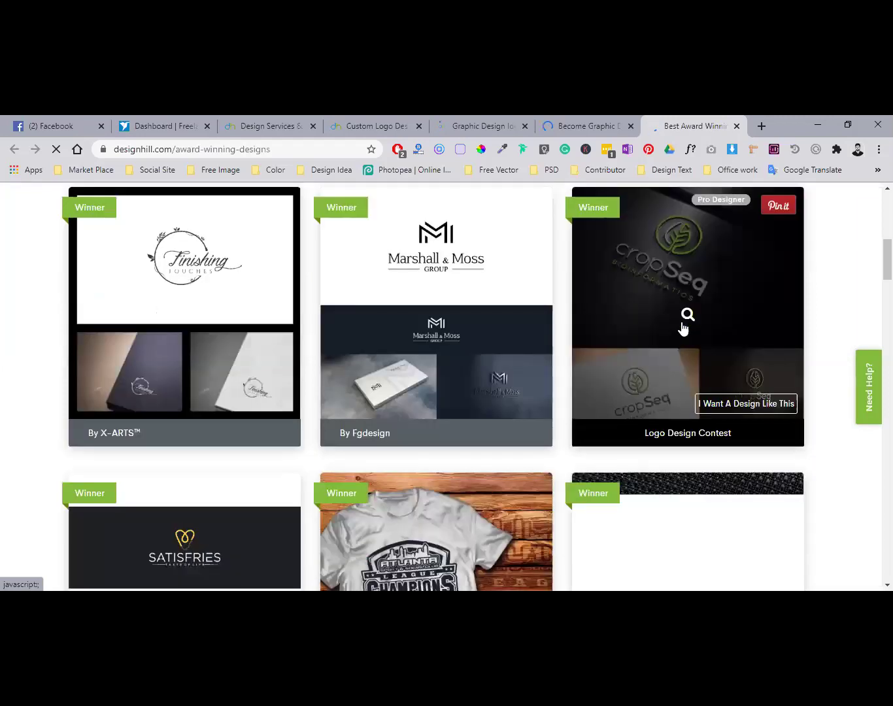
scroll(683, 328, down, 3)
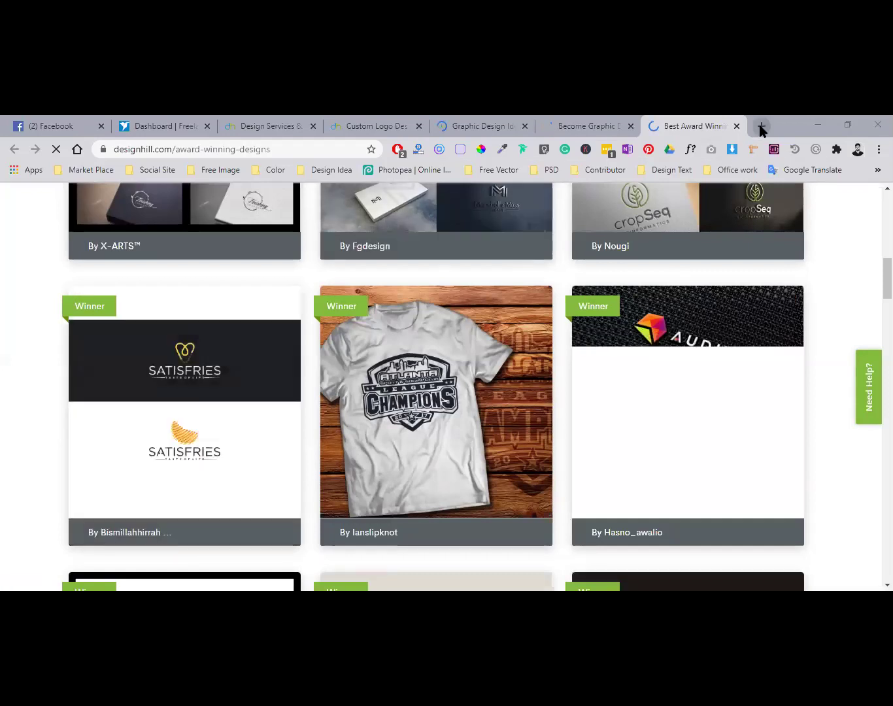
Step: Search Google for 'airbnb' in a new tab, view image results, then return to award-winning designs
key(ctrl+t)
click(306, 149)
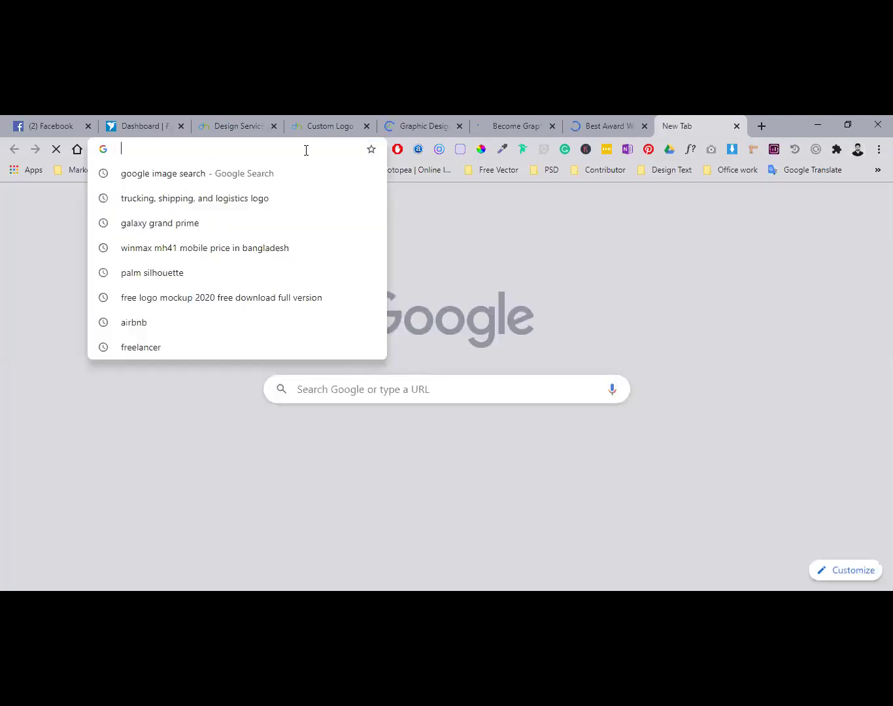
text(airb)
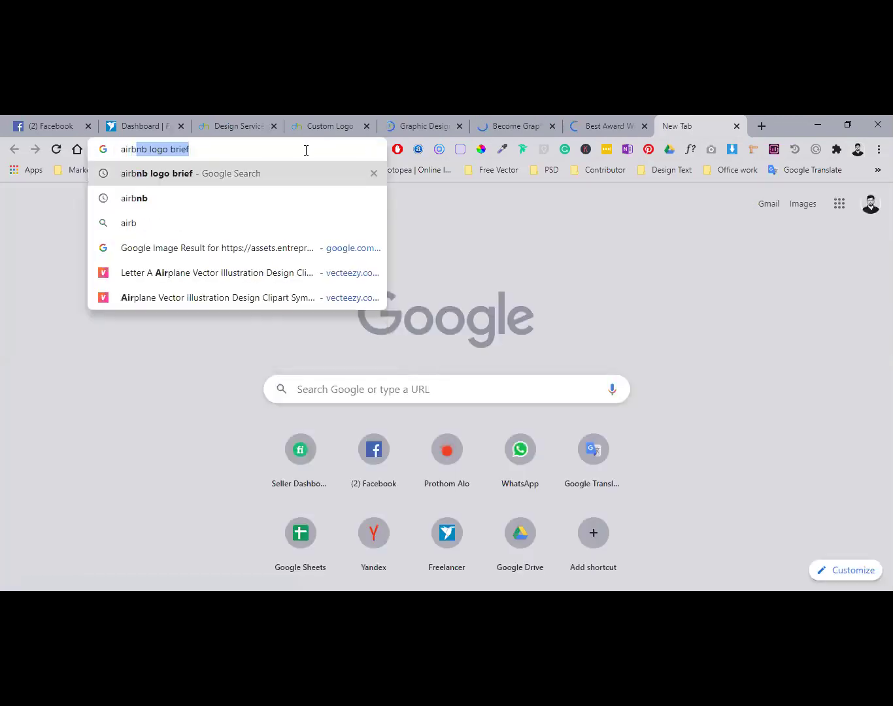
text(nk)
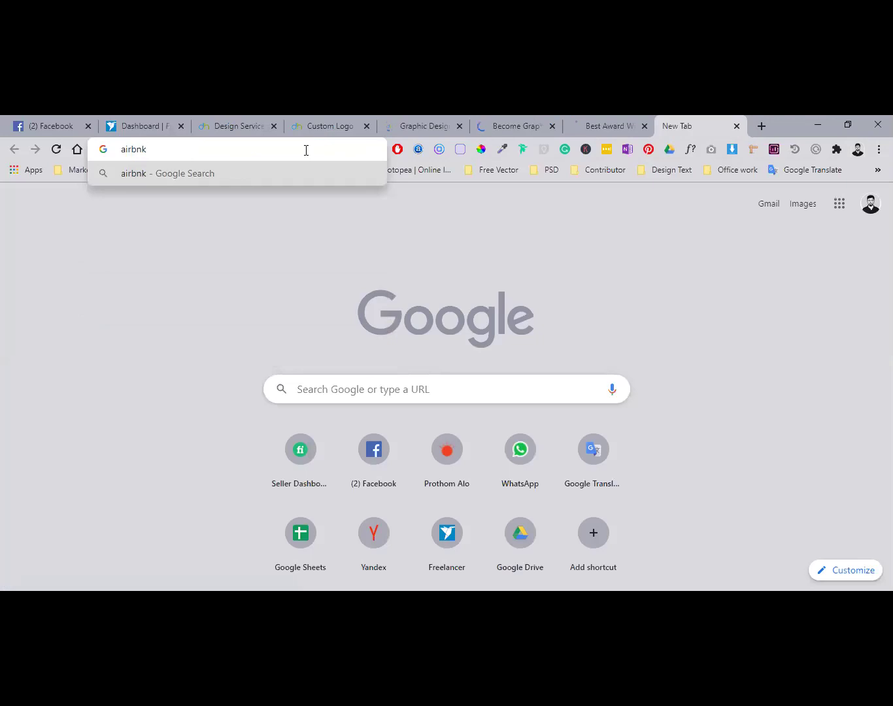
key(BackSpace)
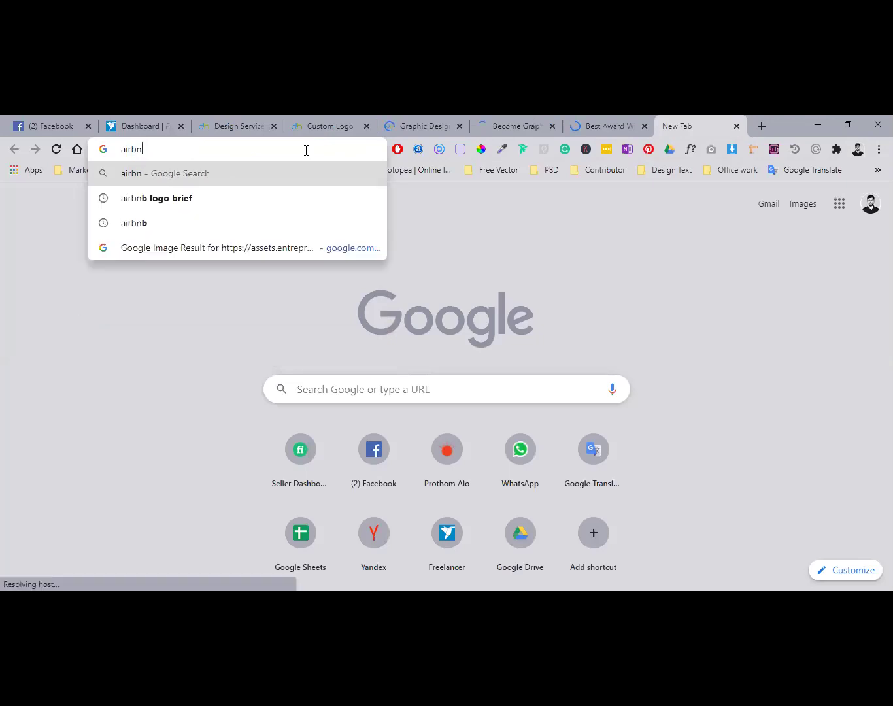
text(b)
key(Return)
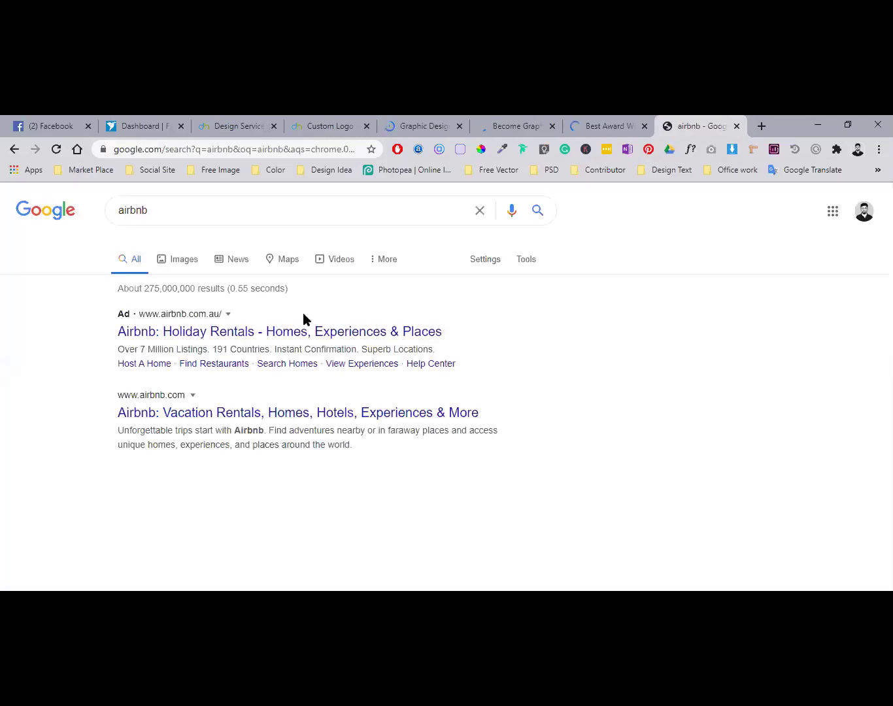
click(184, 266)
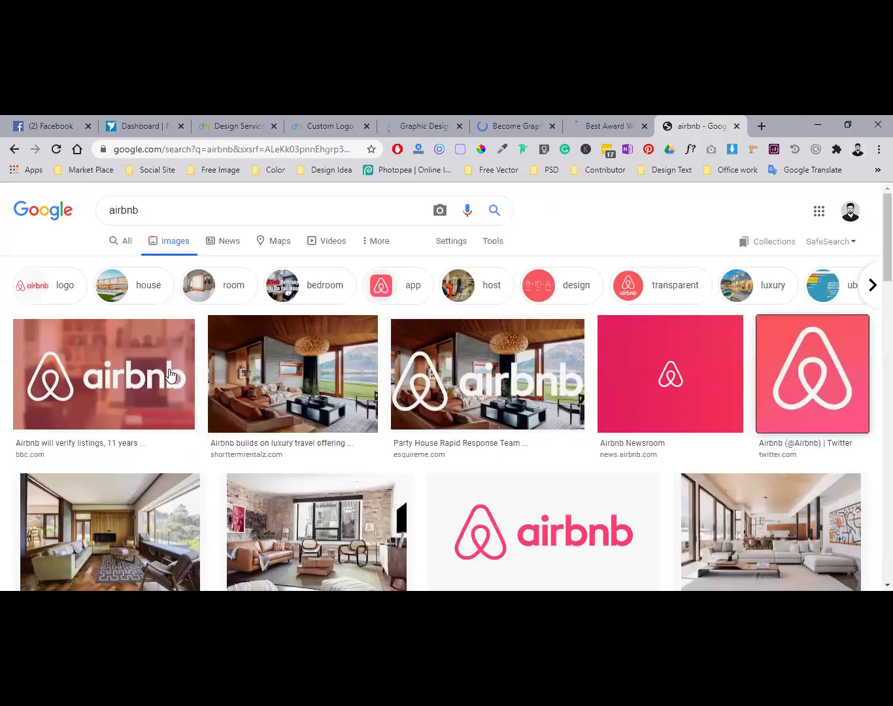
key(ctrl+shift+Tab)
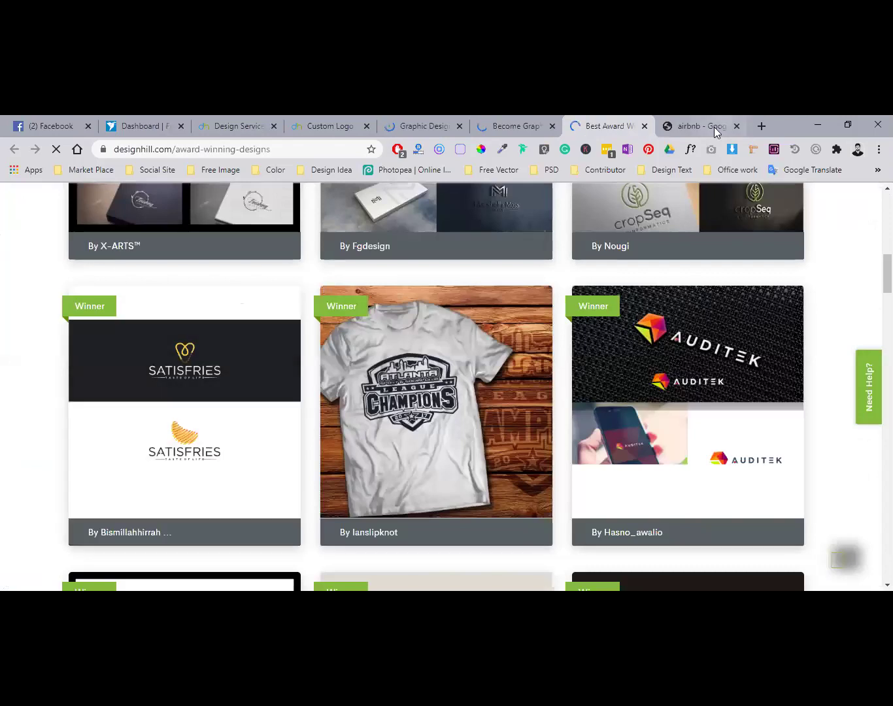
click(714, 127)
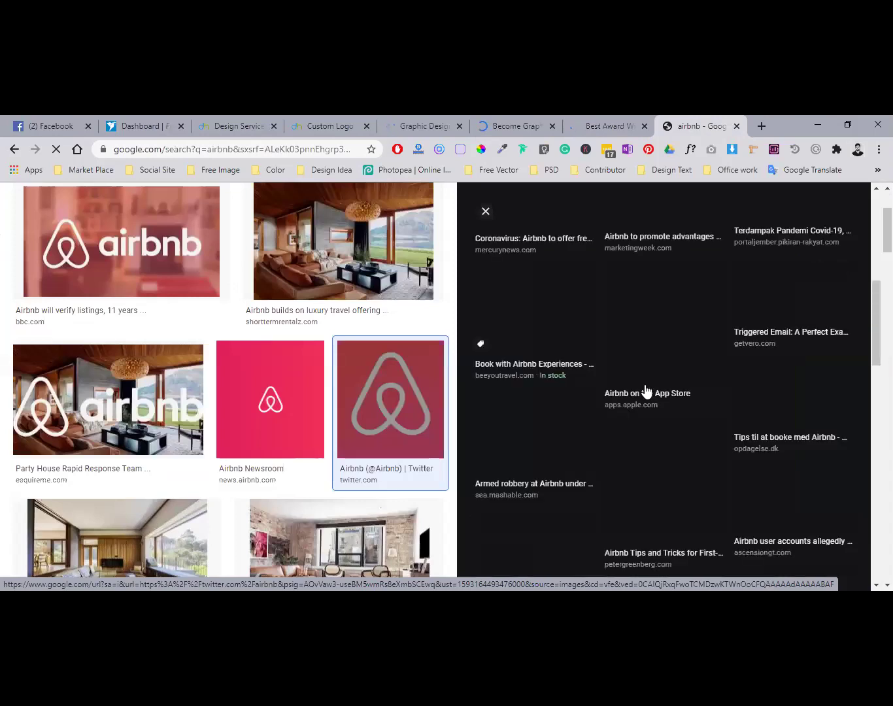
scroll(638, 348, down, 3)
scroll(638, 347, up, 2)
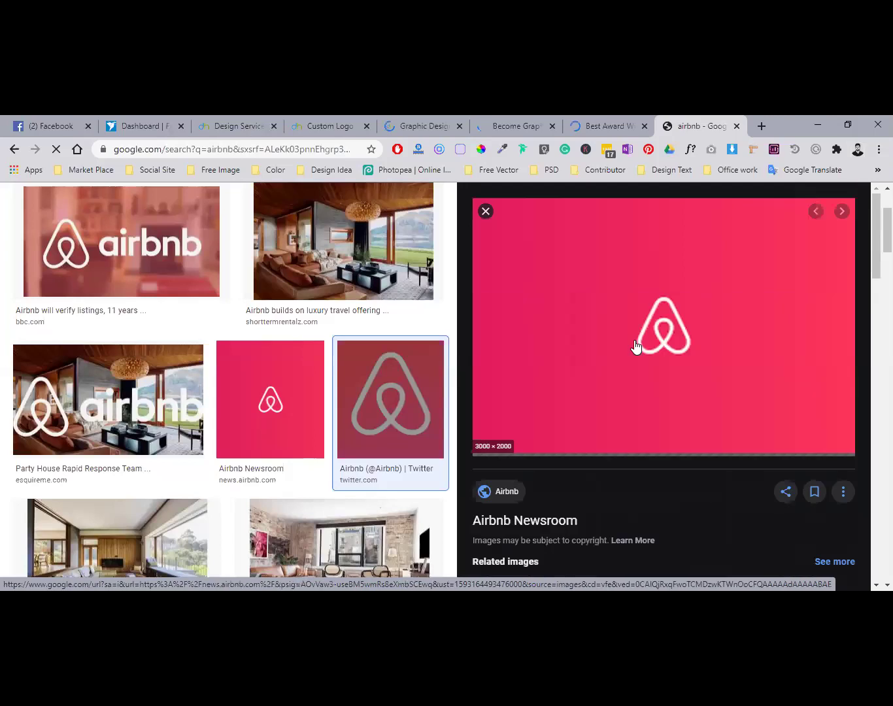
click(374, 408)
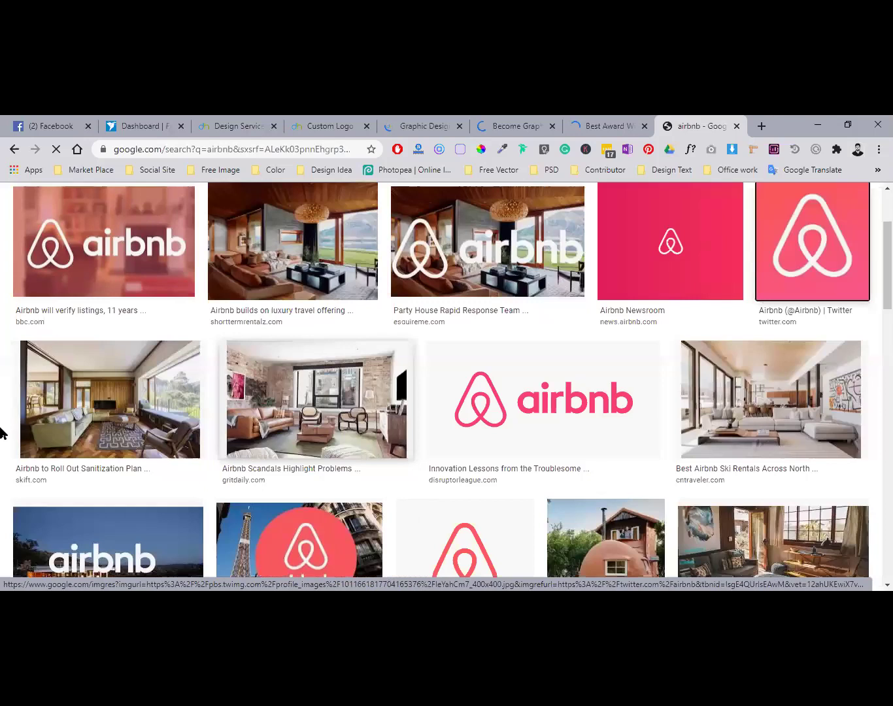
key(ctrl+shift+Tab)
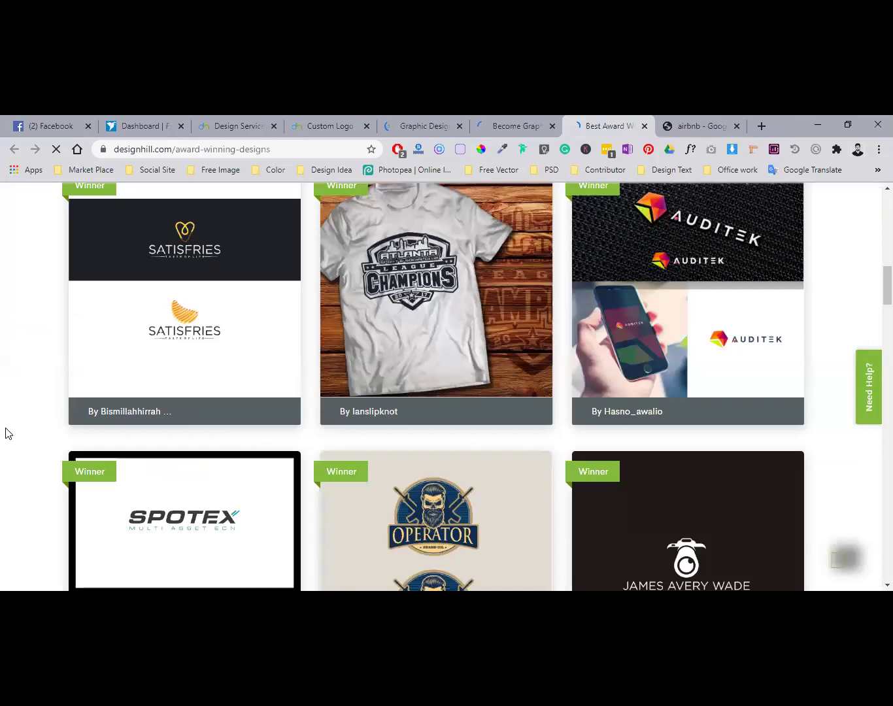
Step: Scroll through the award-winning design entries, then bring up the Become Graphic Designer listing
scroll(5, 434, down, 2)
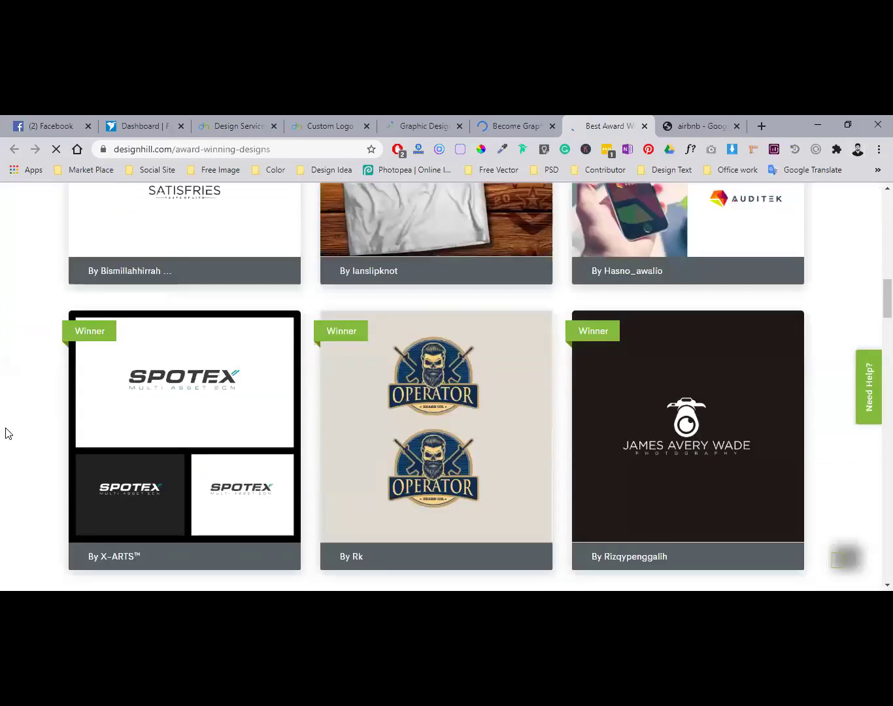
scroll(5, 434, down, 3)
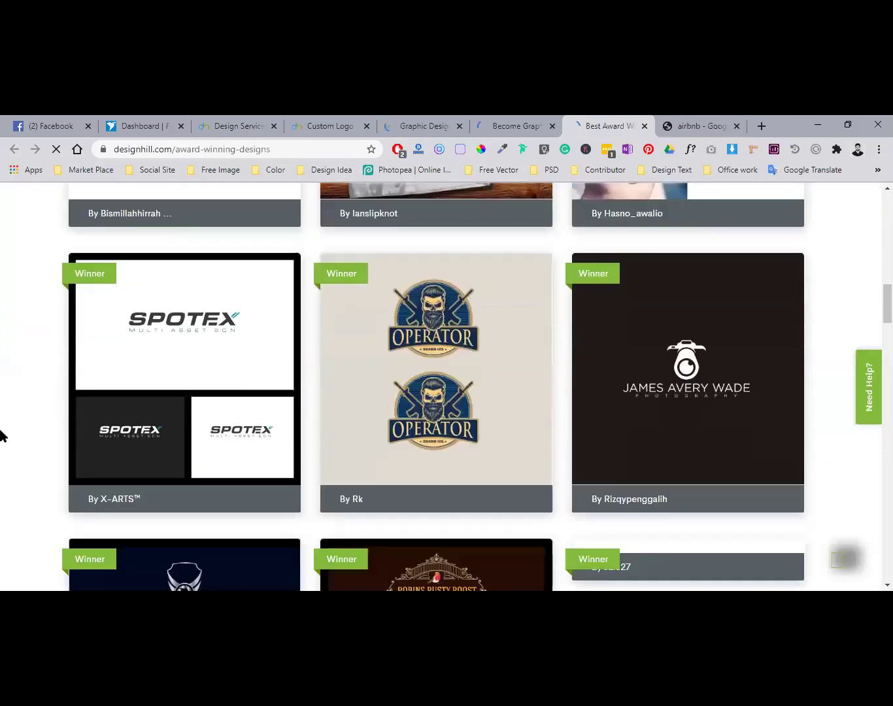
scroll(2, 436, down, 1)
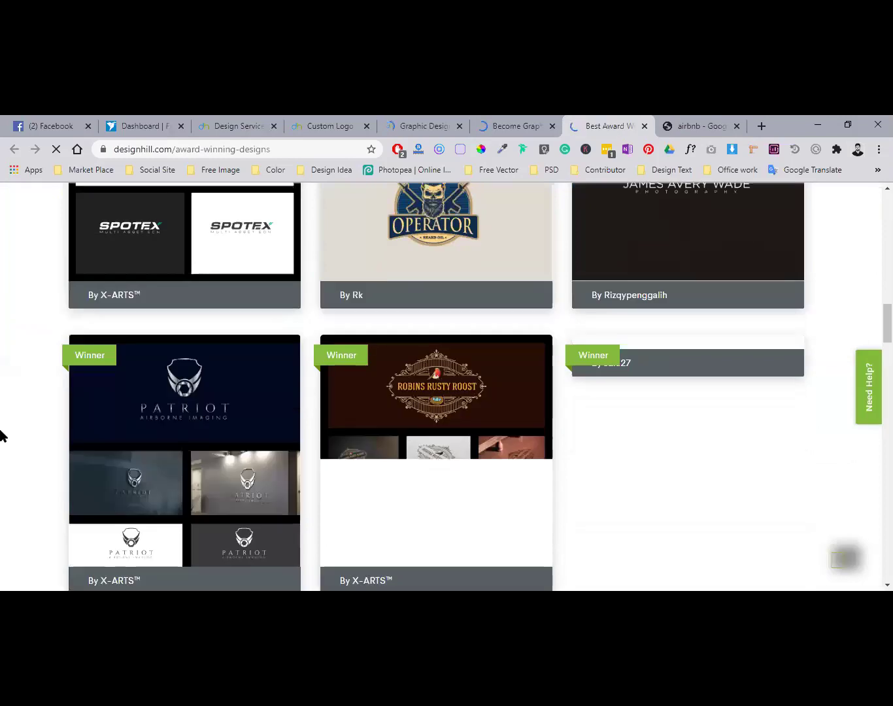
scroll(2, 436, down, 2)
scroll(1, 436, down, 2)
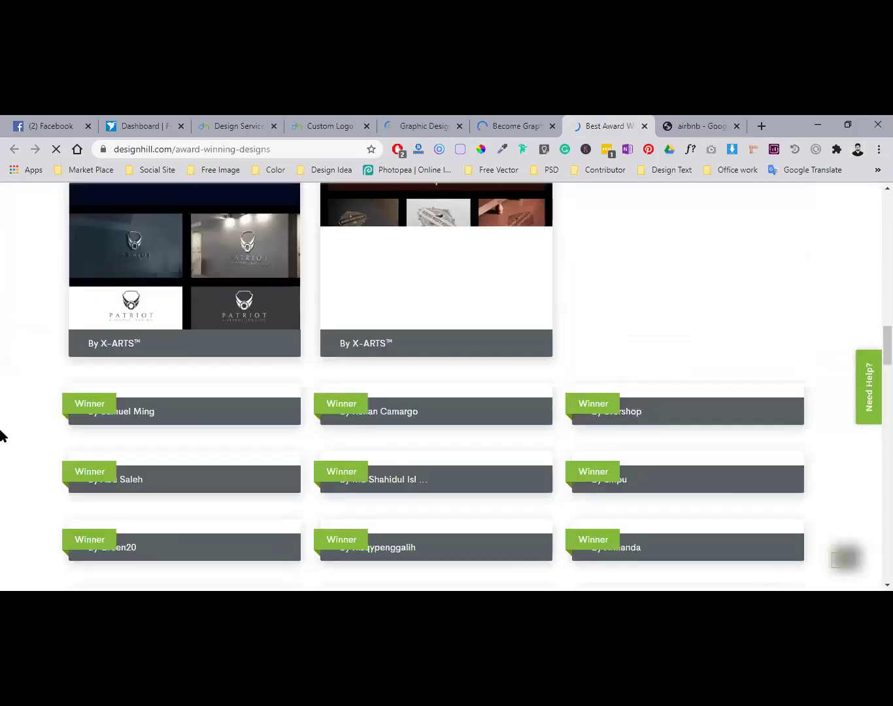
scroll(2, 436, up, 4)
scroll(3, 436, up, 2)
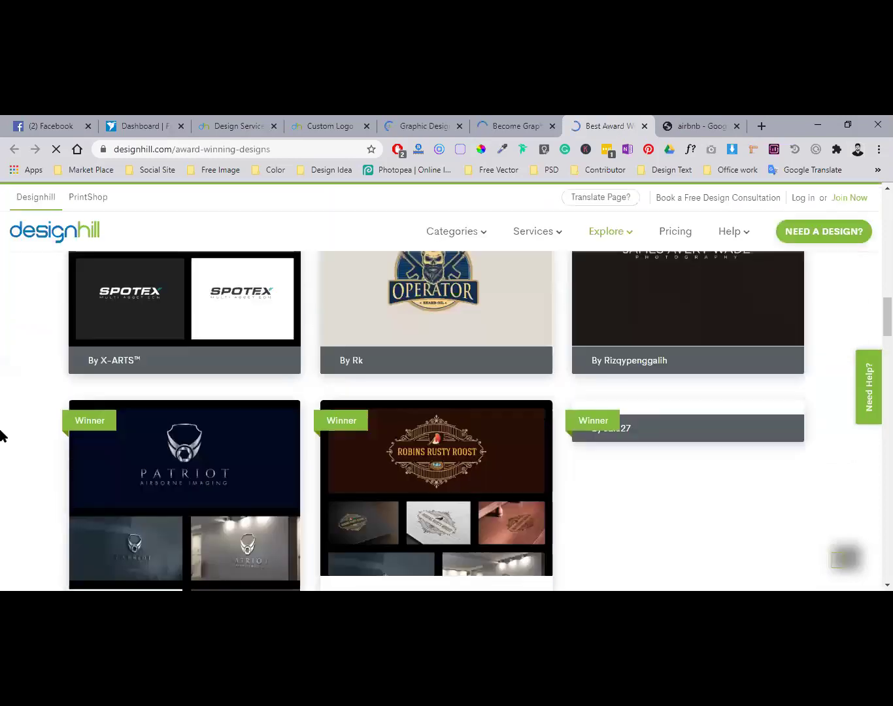
scroll(2, 436, up, 5)
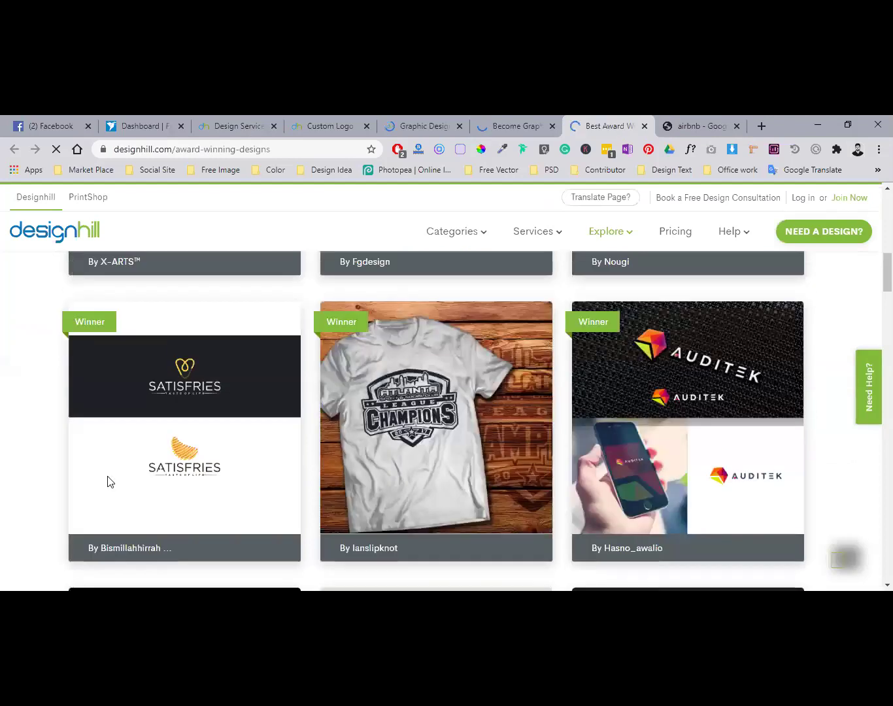
scroll(631, 407, up, 3)
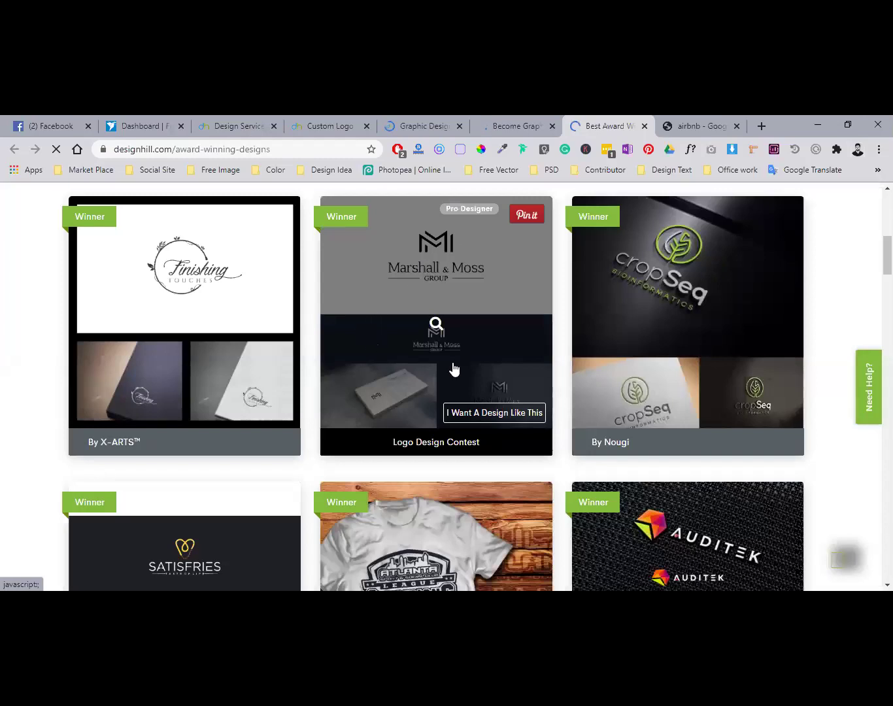
scroll(454, 369, down, 5)
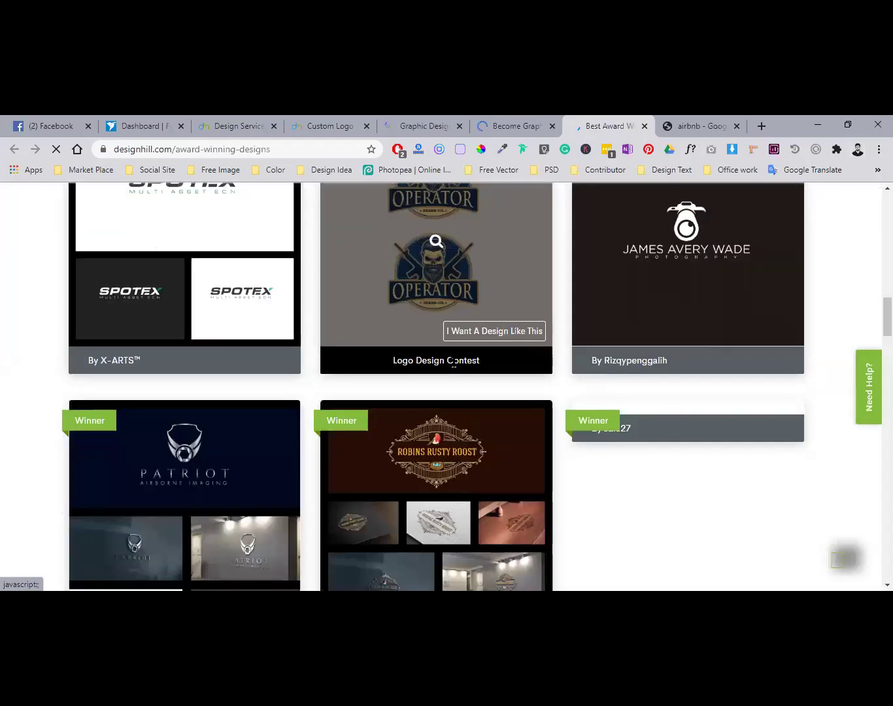
scroll(453, 364, down, 3)
scroll(452, 365, down, 3)
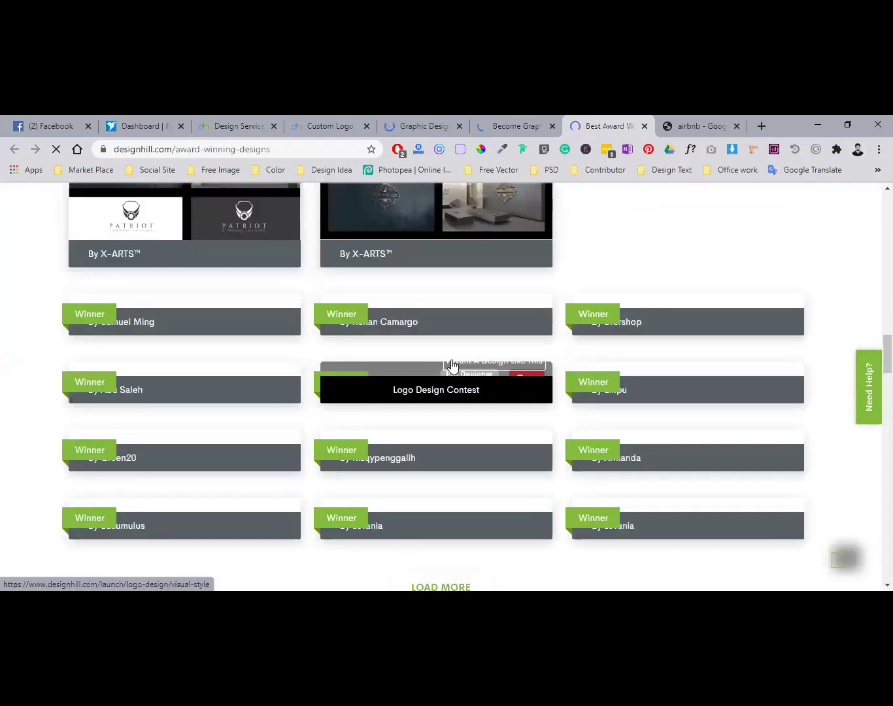
click(513, 126)
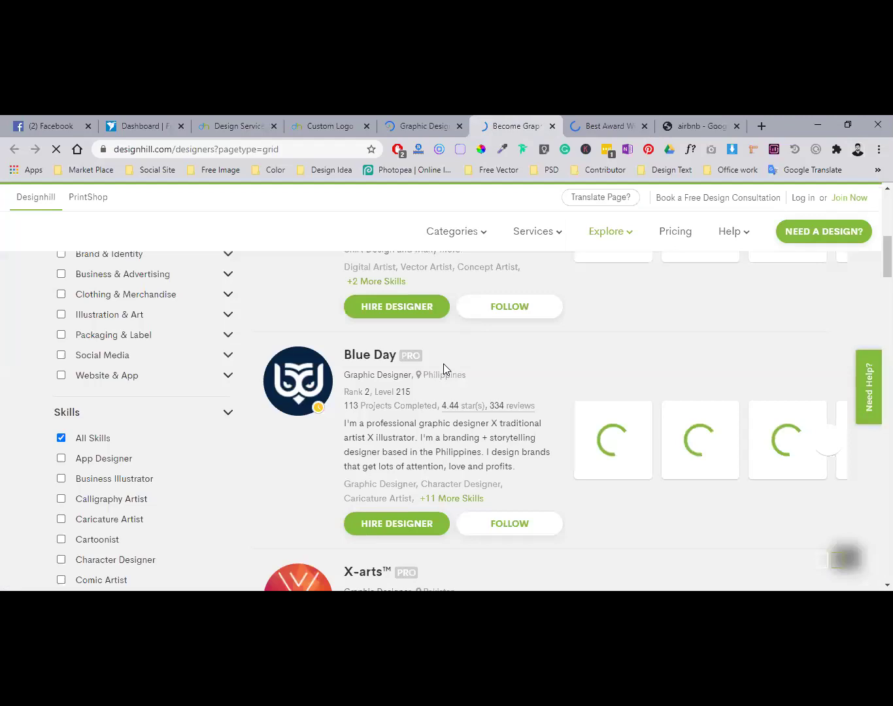
Step: Compare the Graphic Design gallery with the award-winning designs tab, scrolling each
click(416, 131)
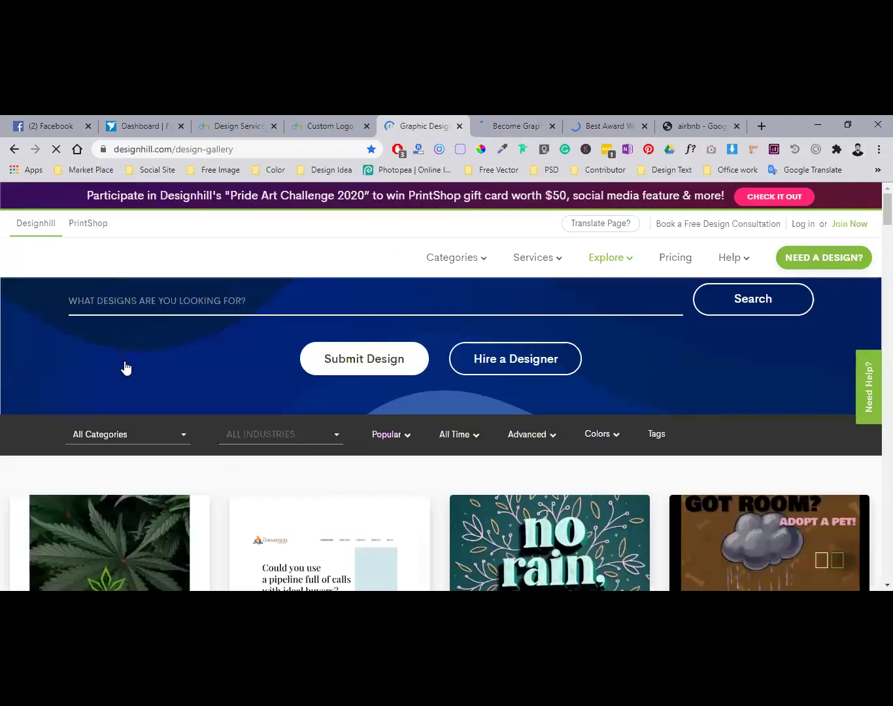
scroll(101, 374, down, 4)
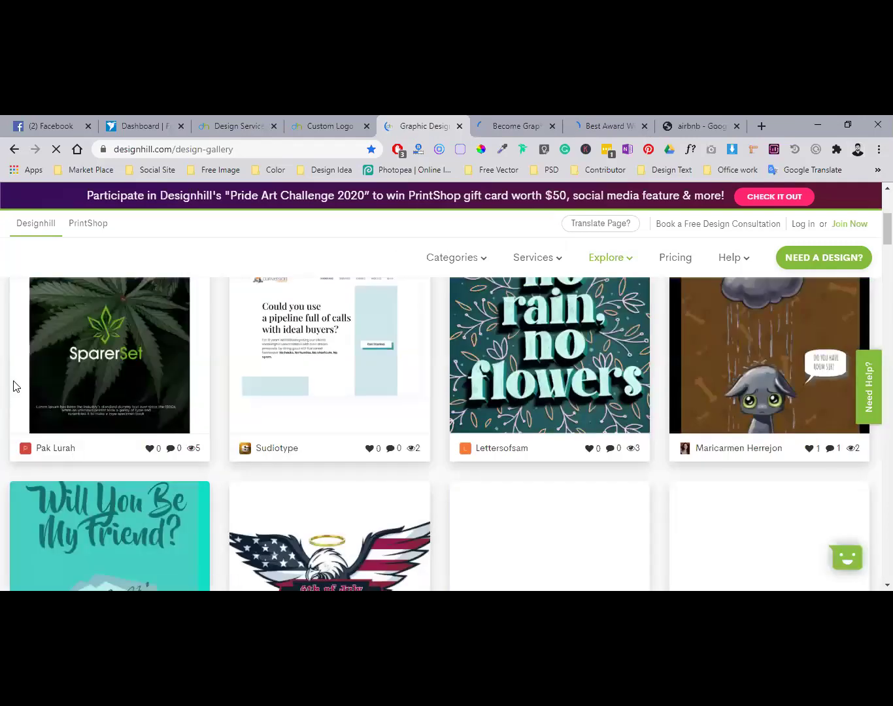
click(597, 127)
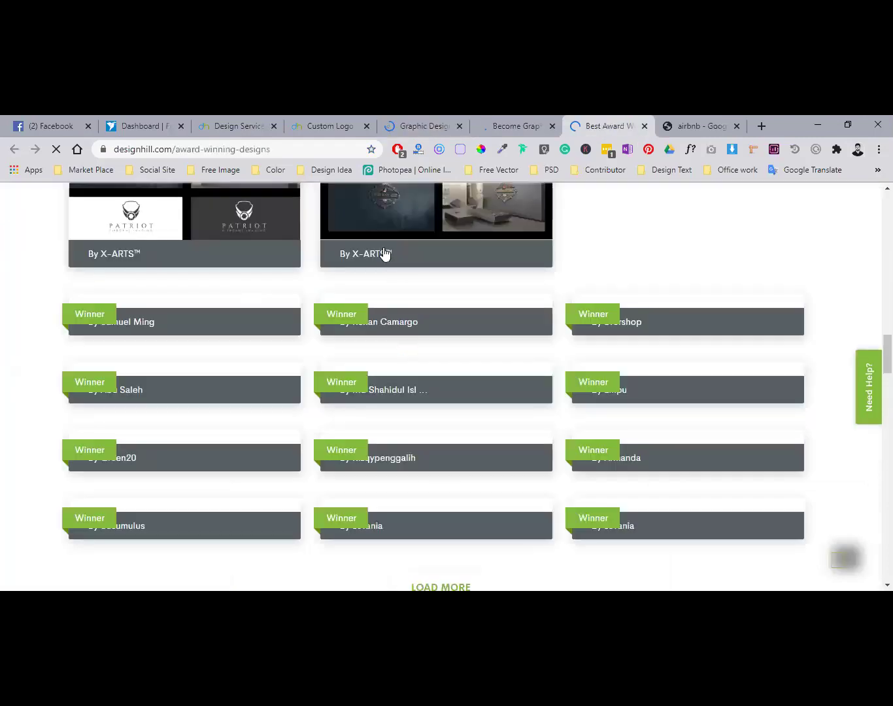
scroll(469, 379, up, 5)
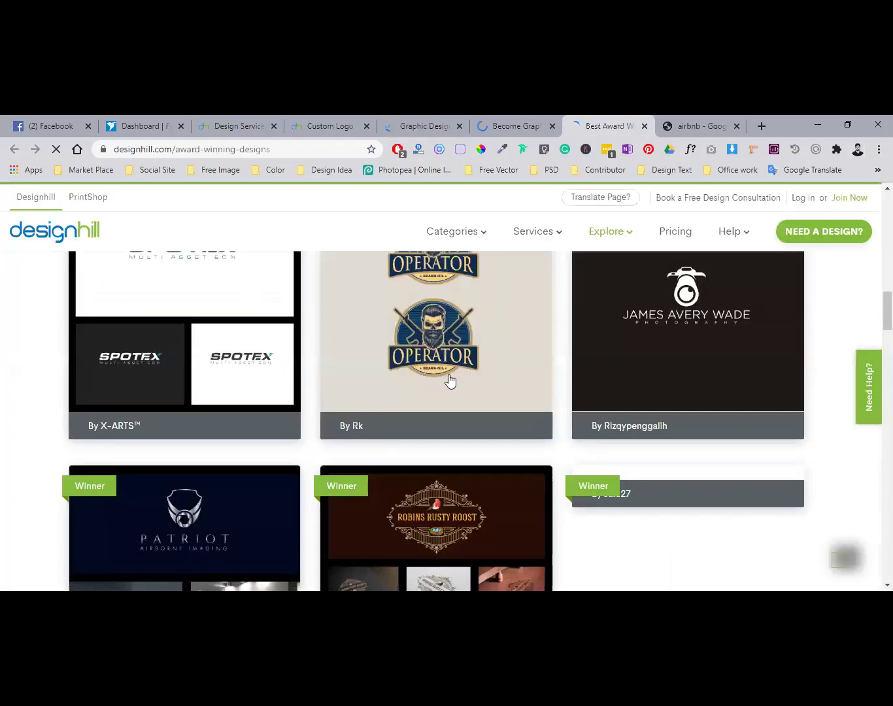
scroll(458, 372, up, 3)
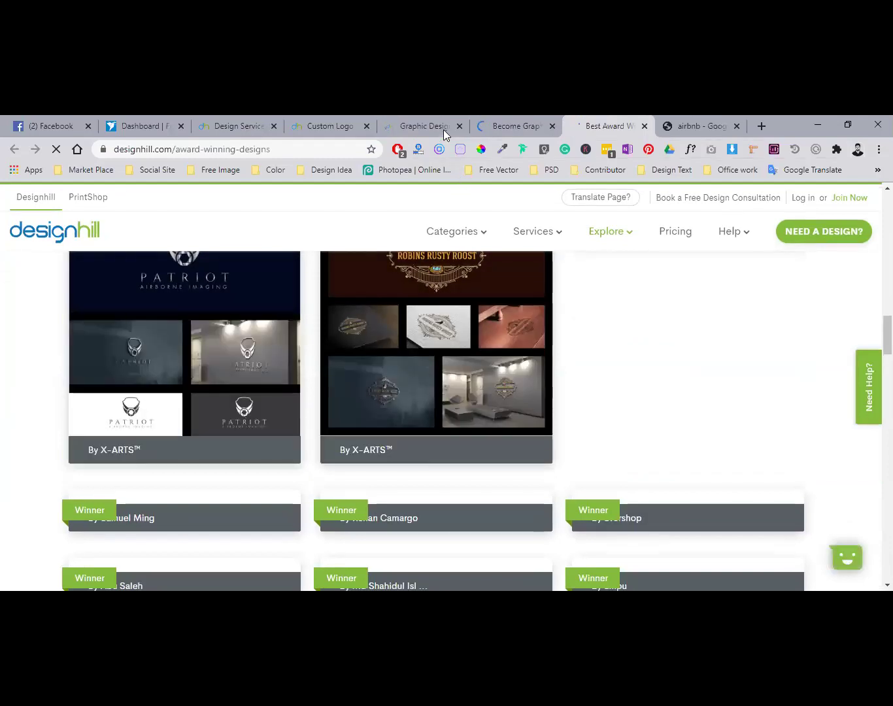
Step: Return to the design gallery, then bring up the designers directory tab and close it
click(424, 125)
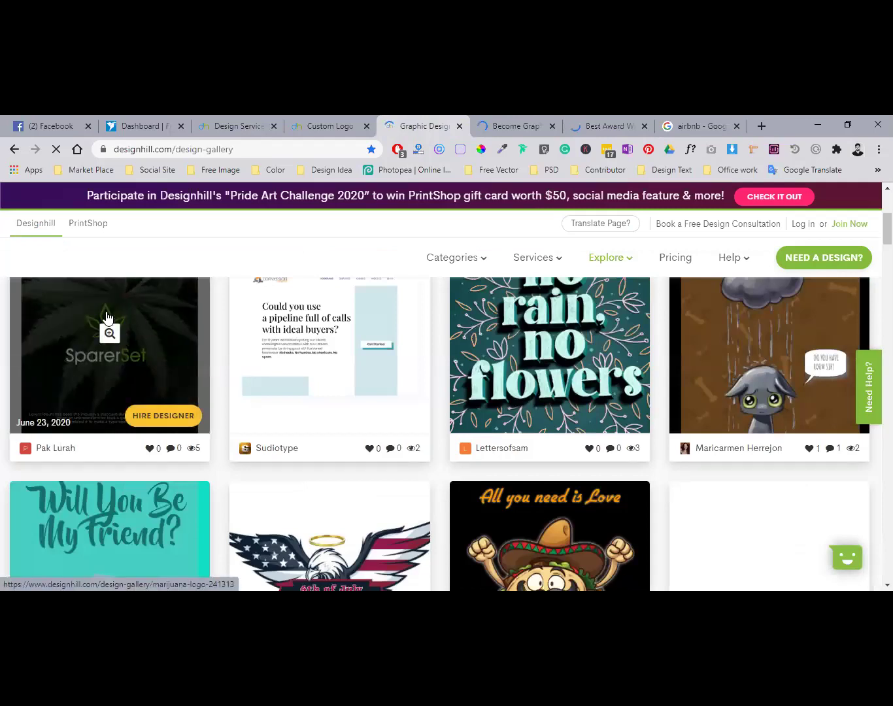
scroll(2, 413, down, 2)
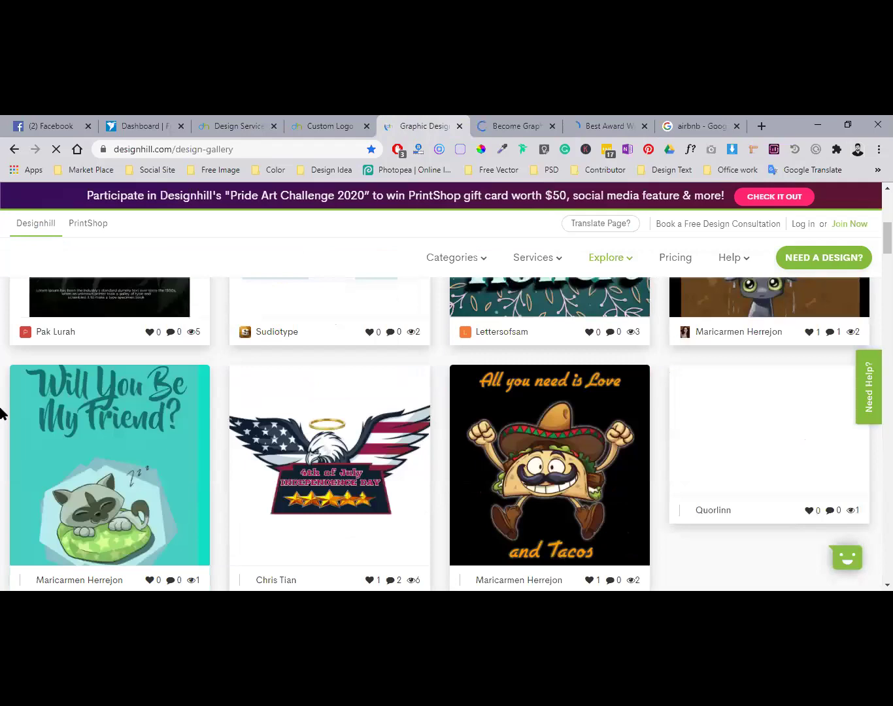
scroll(3, 414, down, 1)
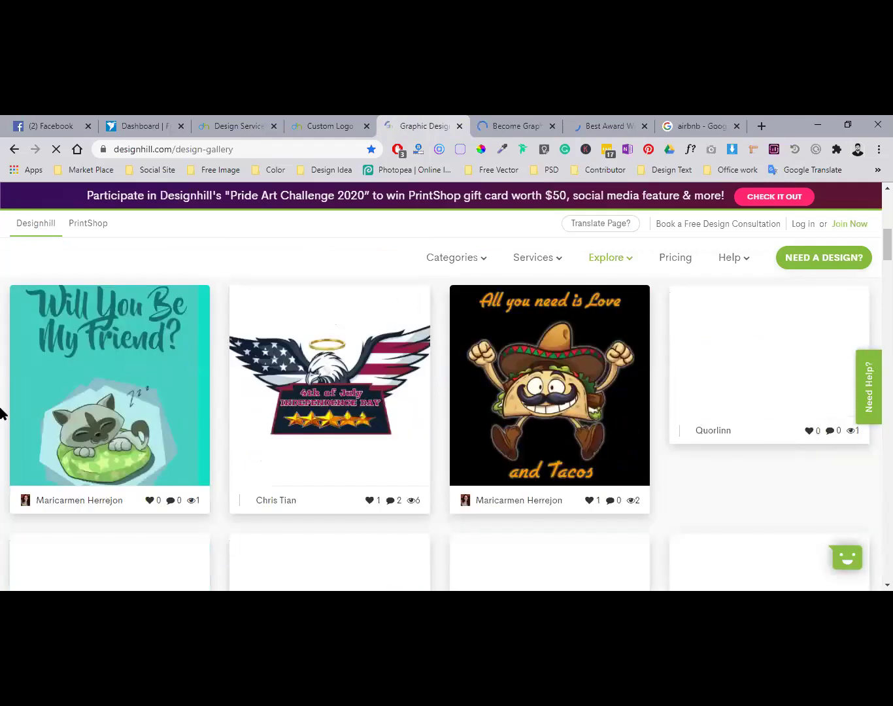
scroll(2, 413, up, 3)
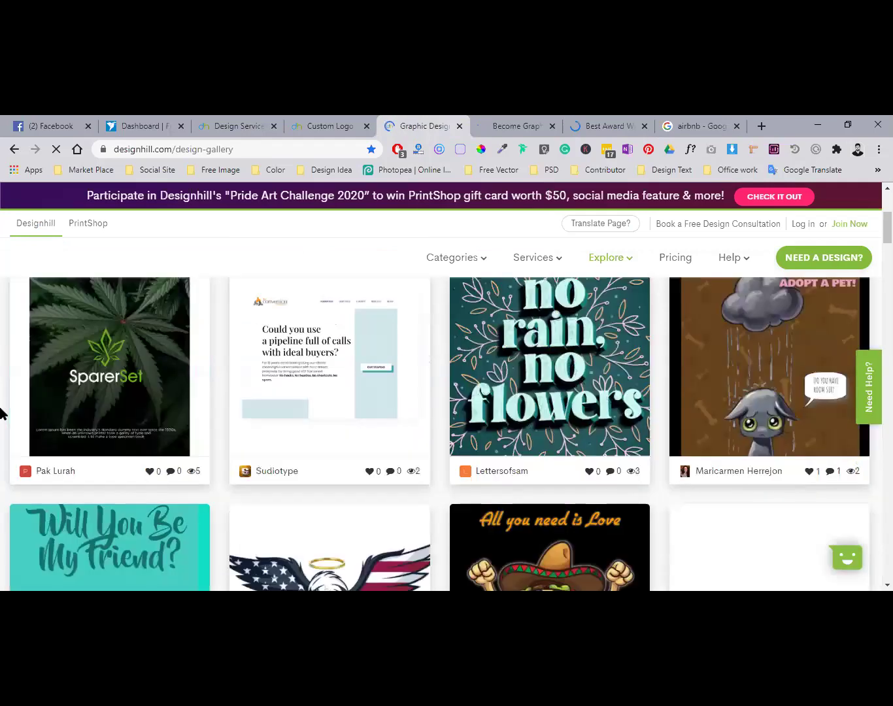
scroll(3, 413, up, 1)
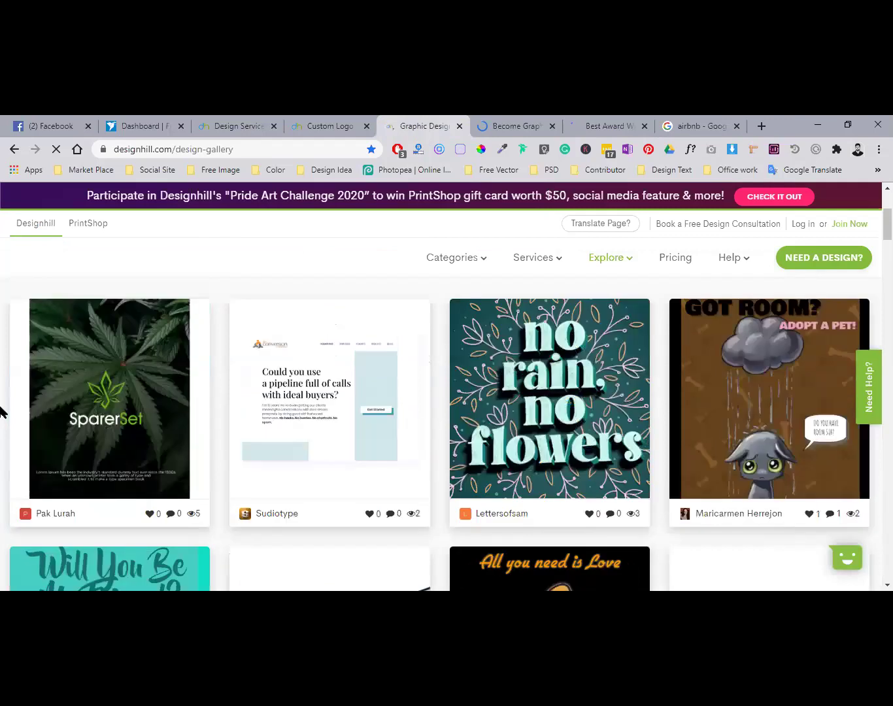
click(508, 129)
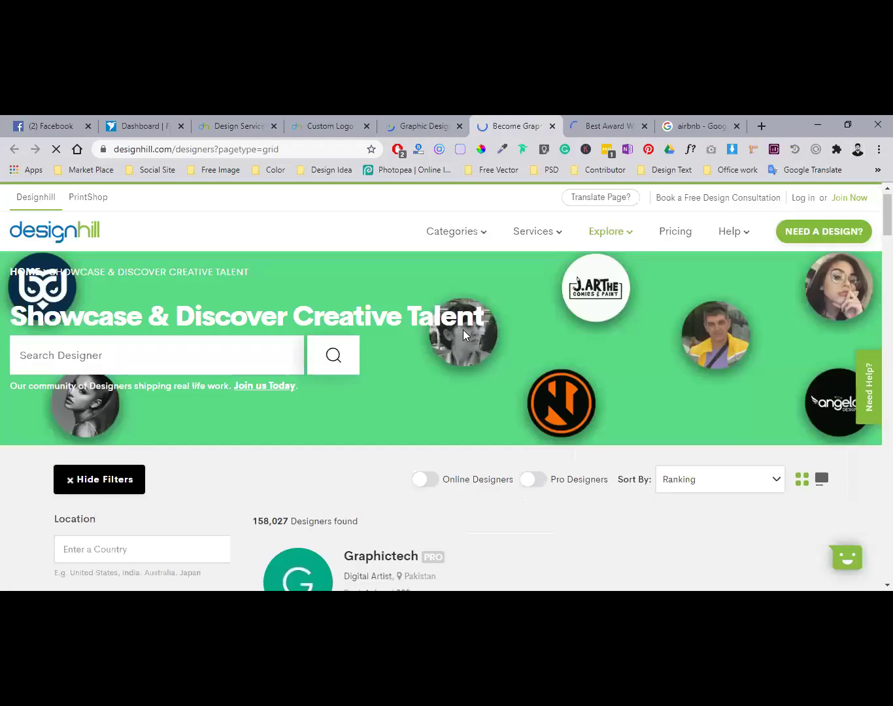
click(551, 127)
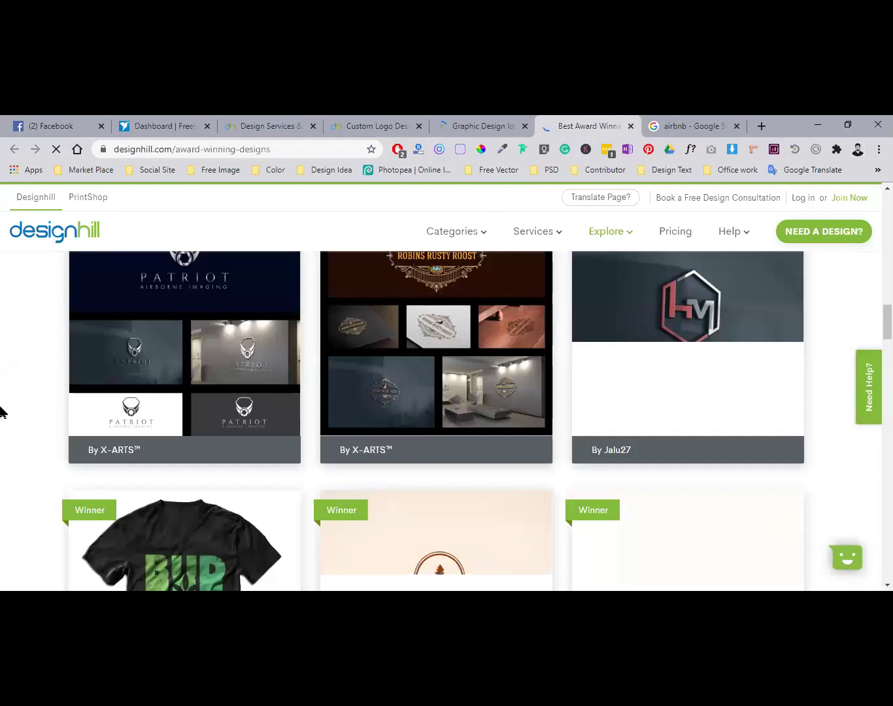
Step: Scroll the award gallery past the Raising and T-shirt cards to the Lokal and Muzikal Mindz winners
scroll(2, 410, down, 3)
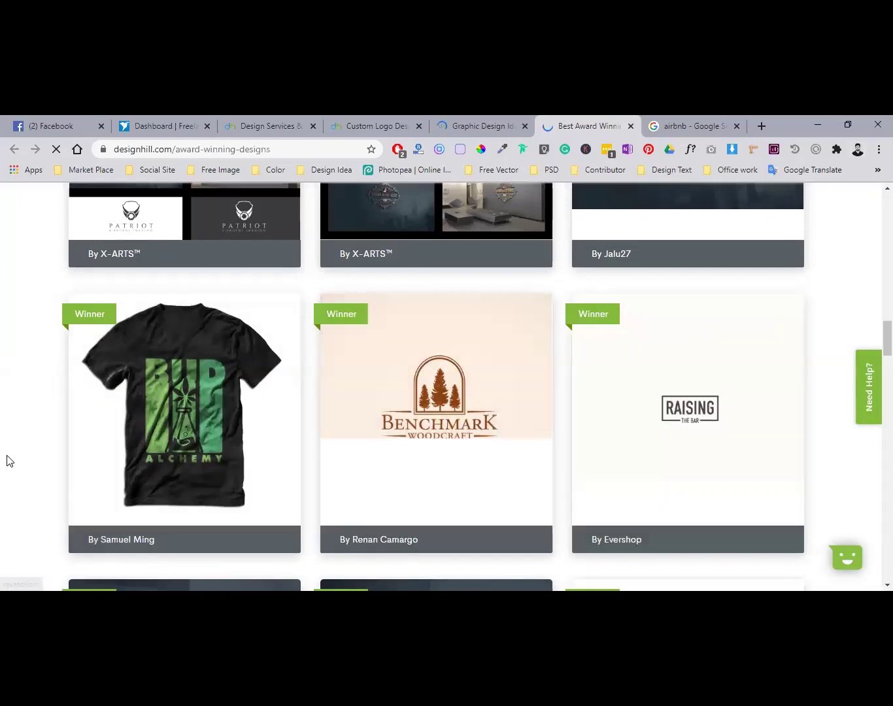
scroll(10, 462, down, 2)
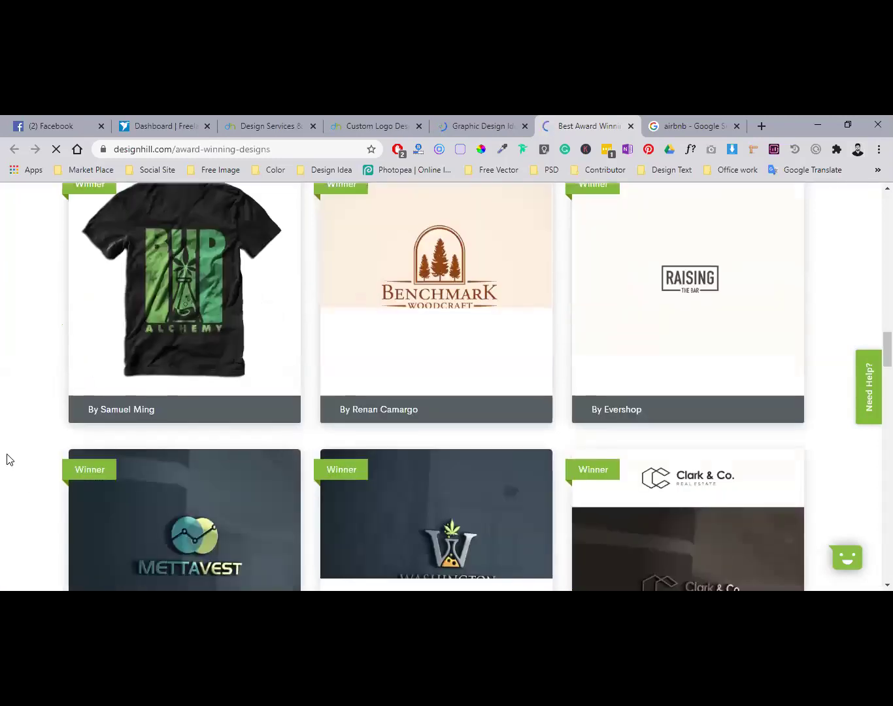
scroll(7, 460, up, 2)
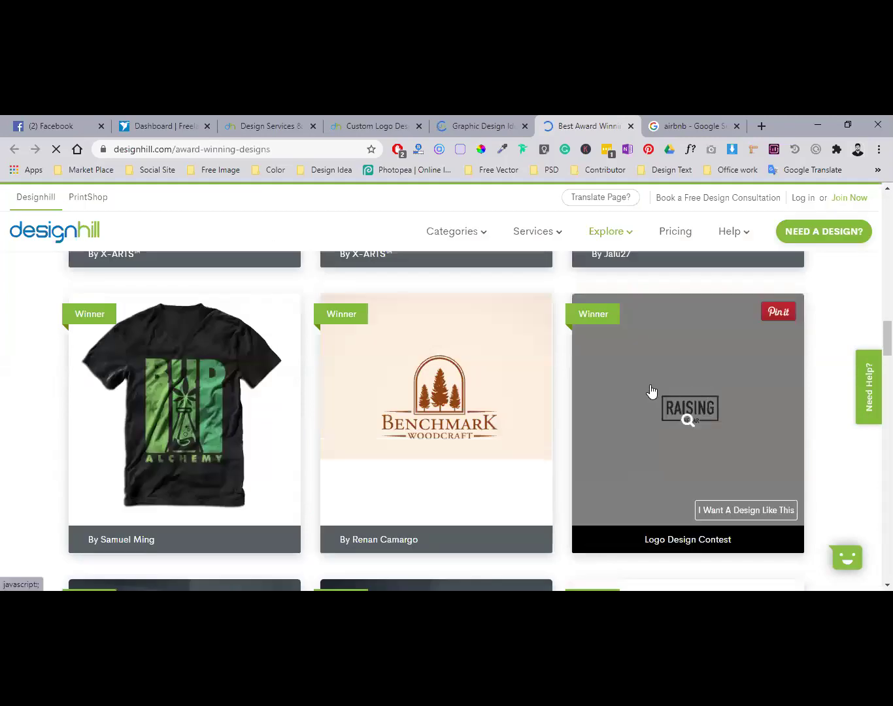
mouse_move(710, 449)
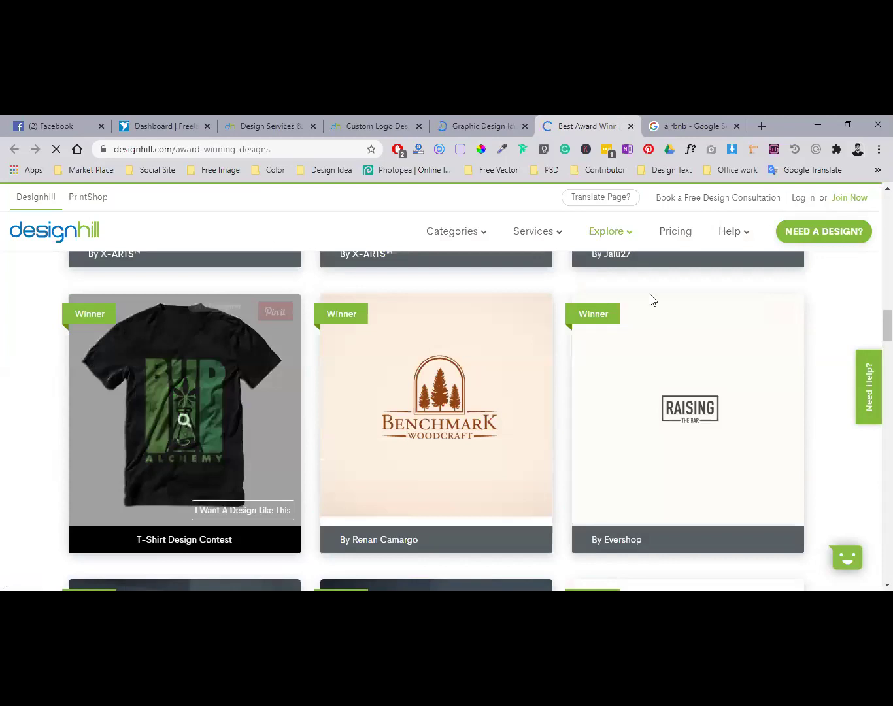
mouse_move(694, 427)
scroll(693, 425, down, 2)
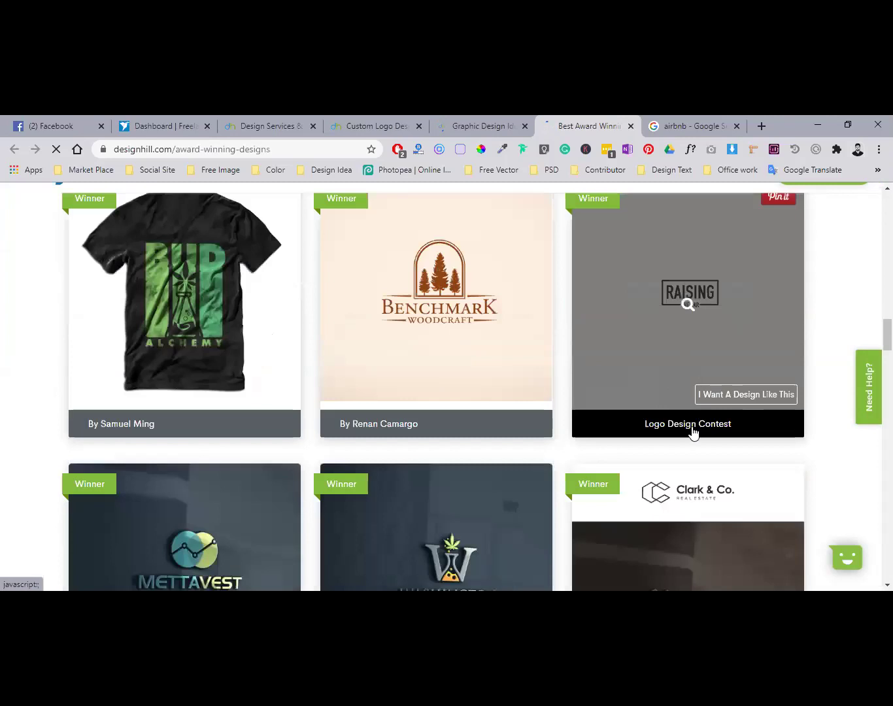
scroll(684, 422, up, 2)
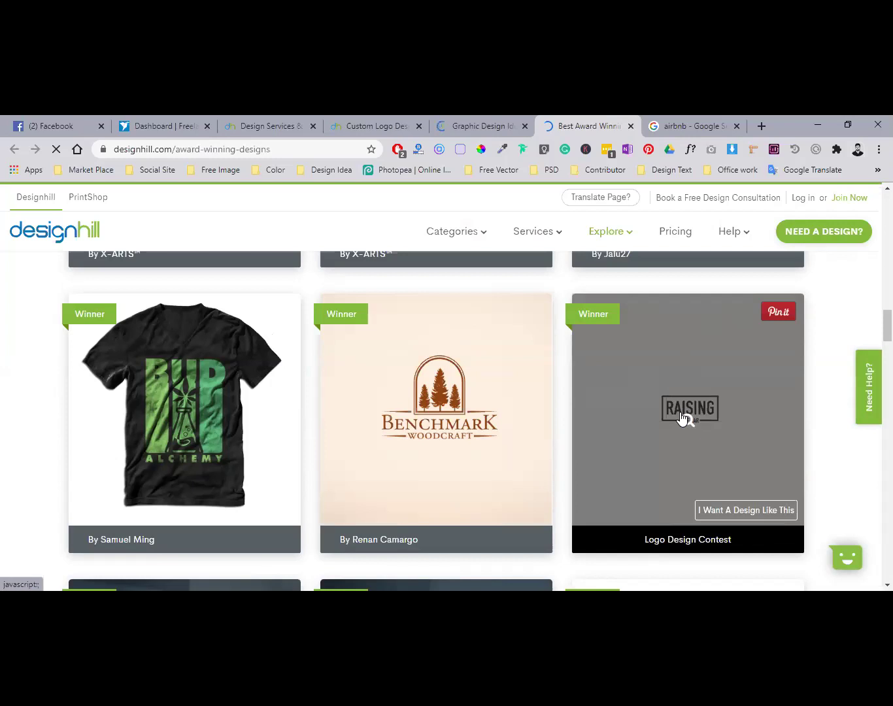
scroll(663, 414, down, 1)
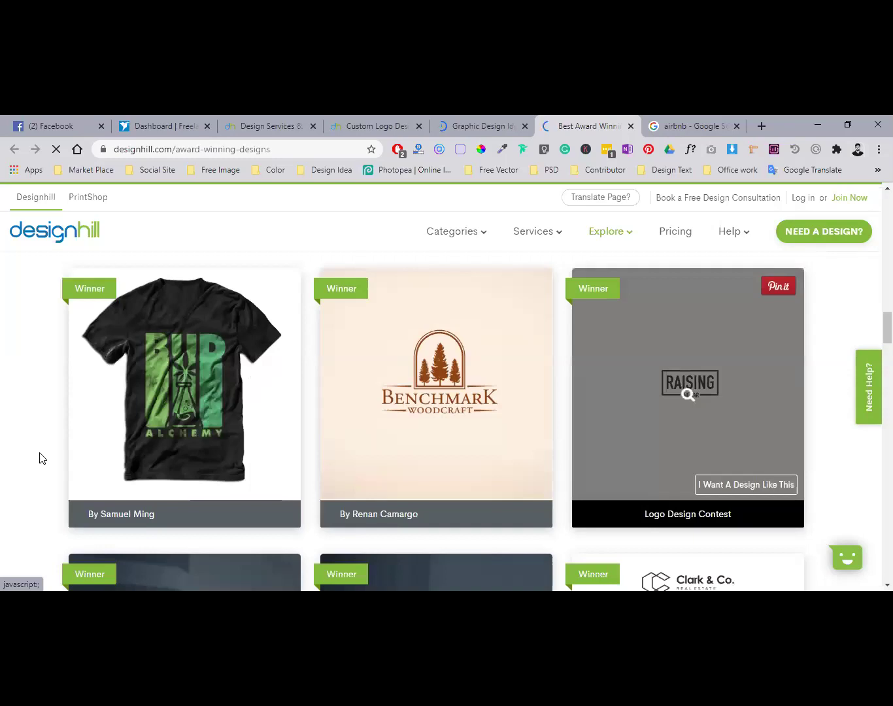
scroll(38, 459, down, 8)
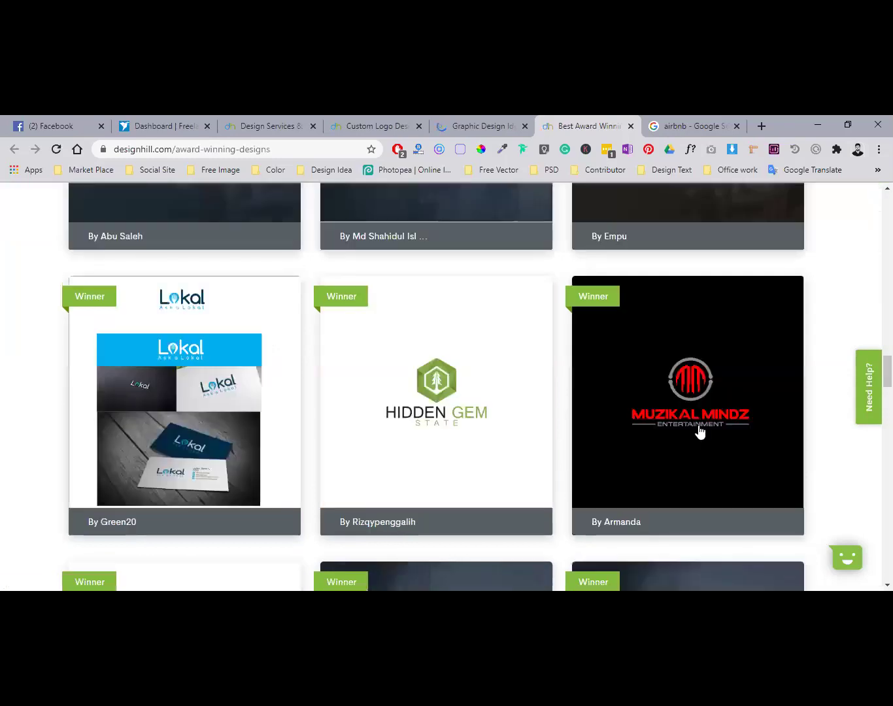
mouse_move(698, 430)
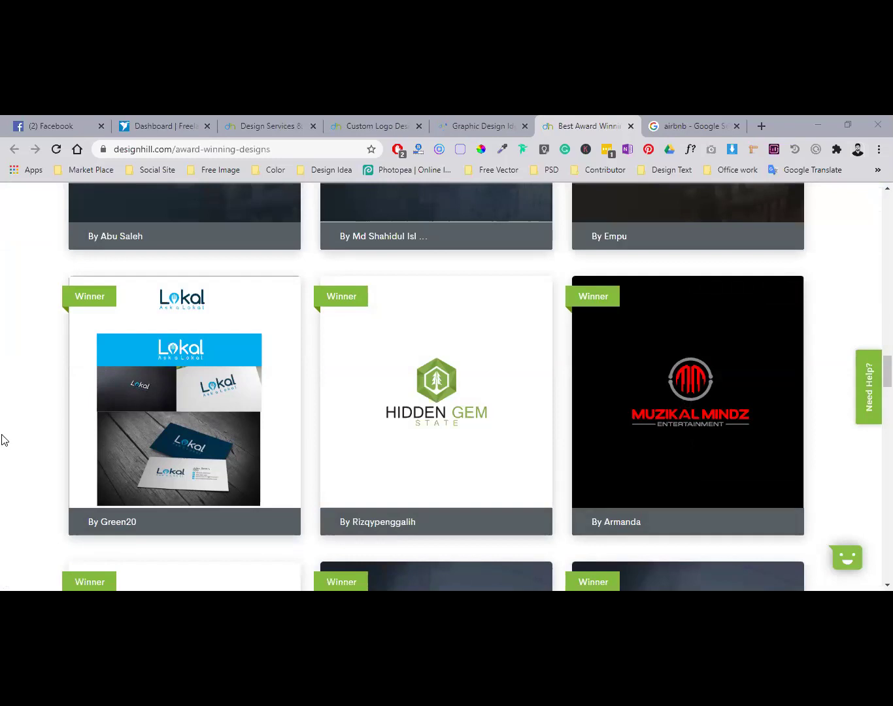
scroll(3, 439, down, 3)
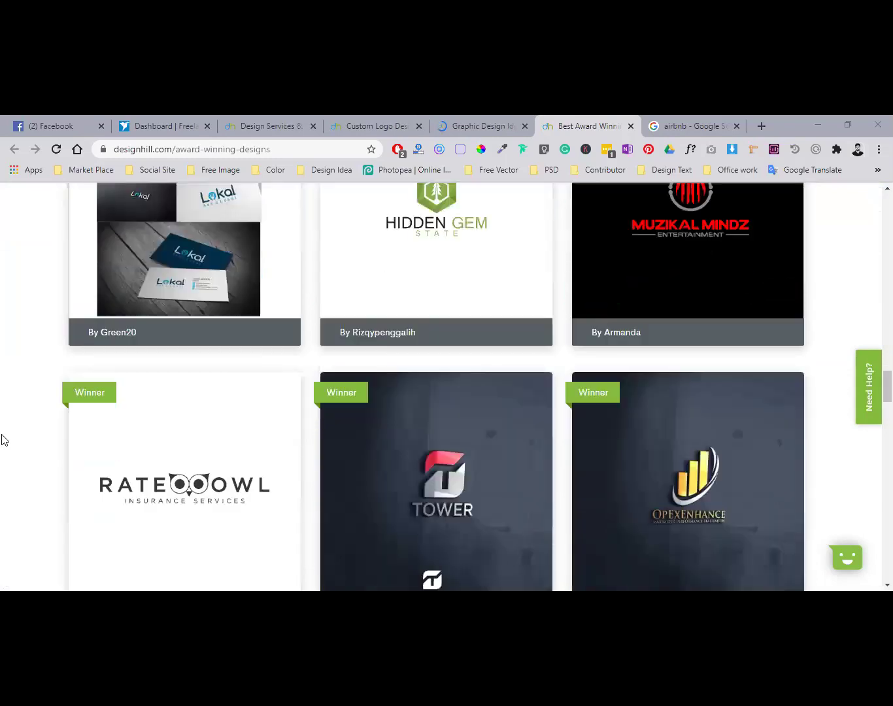
scroll(4, 440, down, 1)
scroll(4, 440, up, 2)
scroll(3, 440, down, 2)
mouse_move(185, 472)
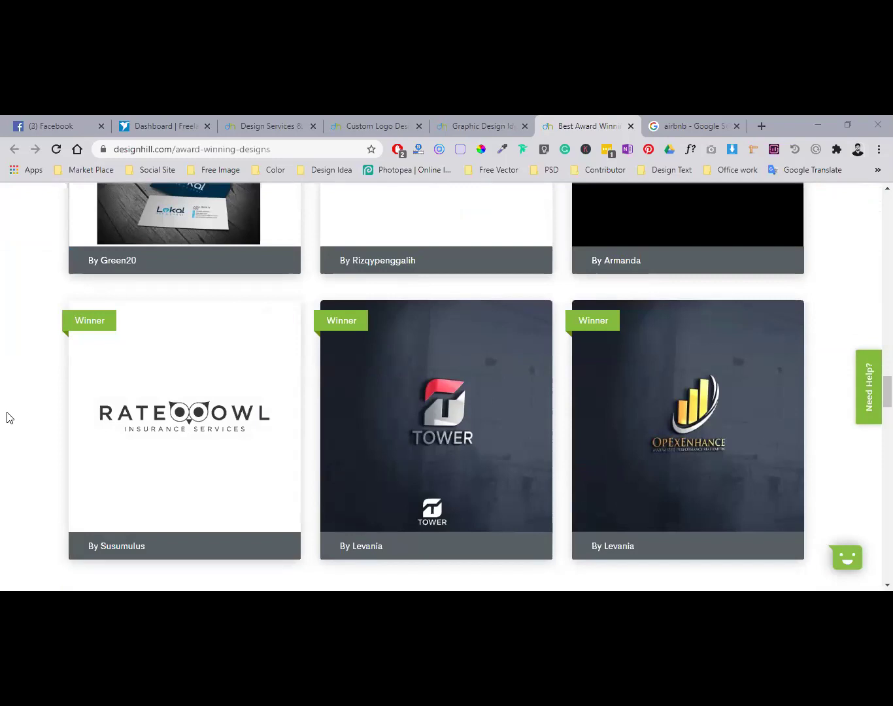
scroll(10, 418, down, 3)
scroll(9, 419, up, 2)
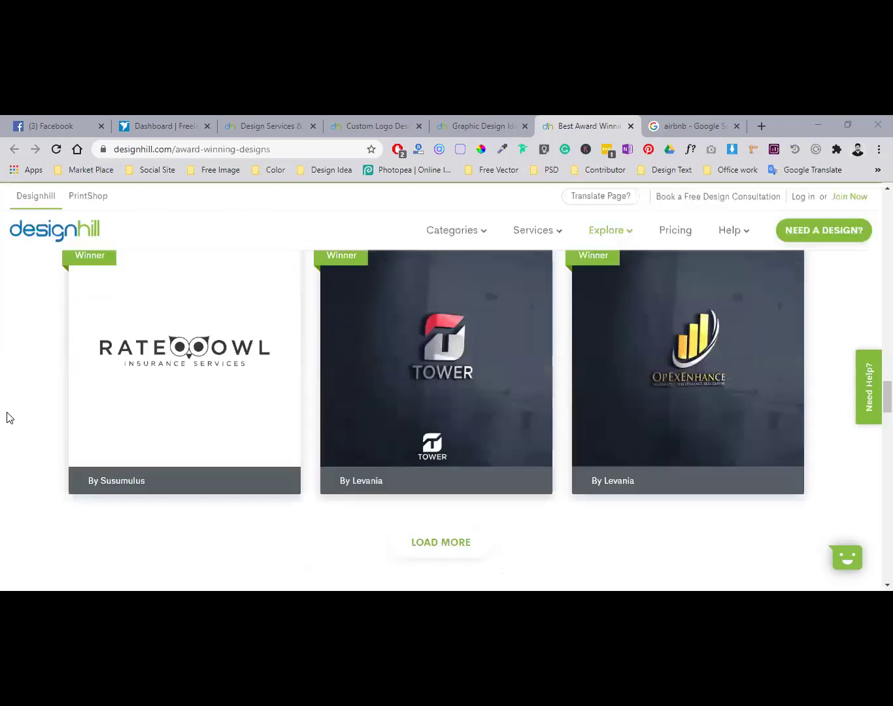
scroll(8, 419, up, 3)
scroll(706, 426, up, 2)
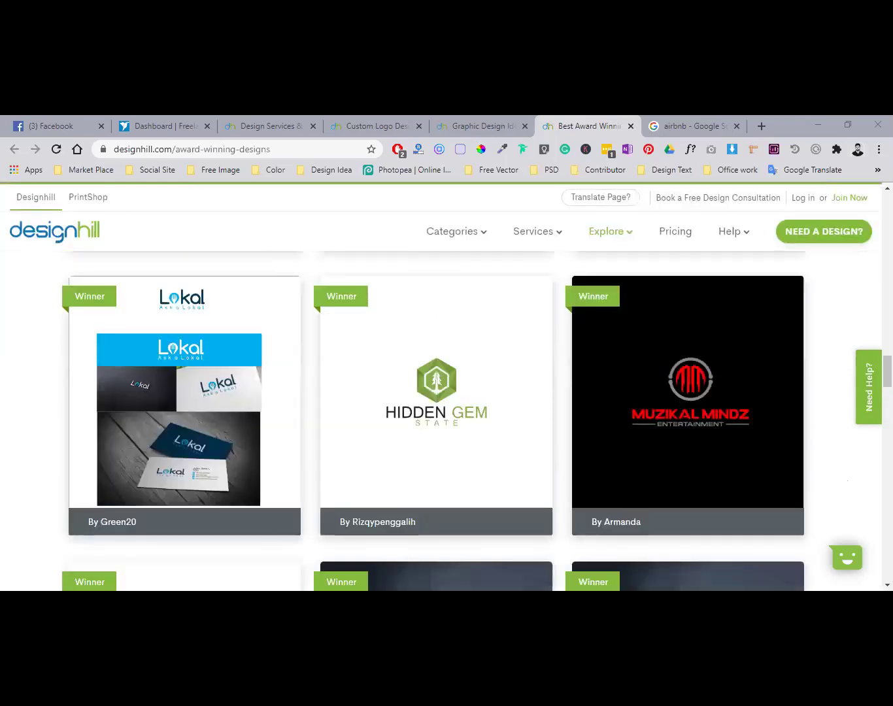
scroll(384, 493, down, 1)
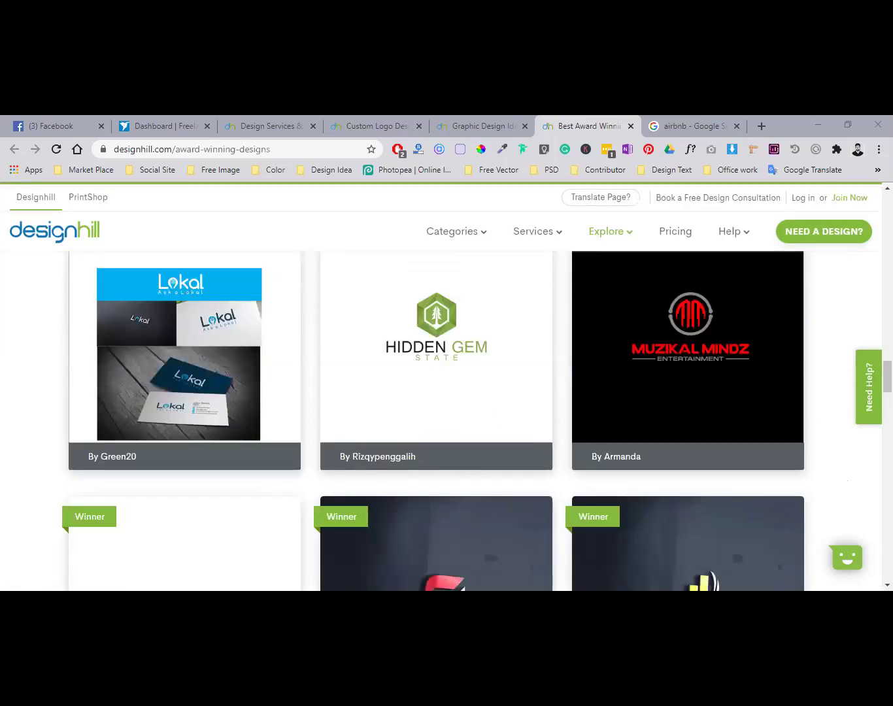
scroll(436, 418, up, 1)
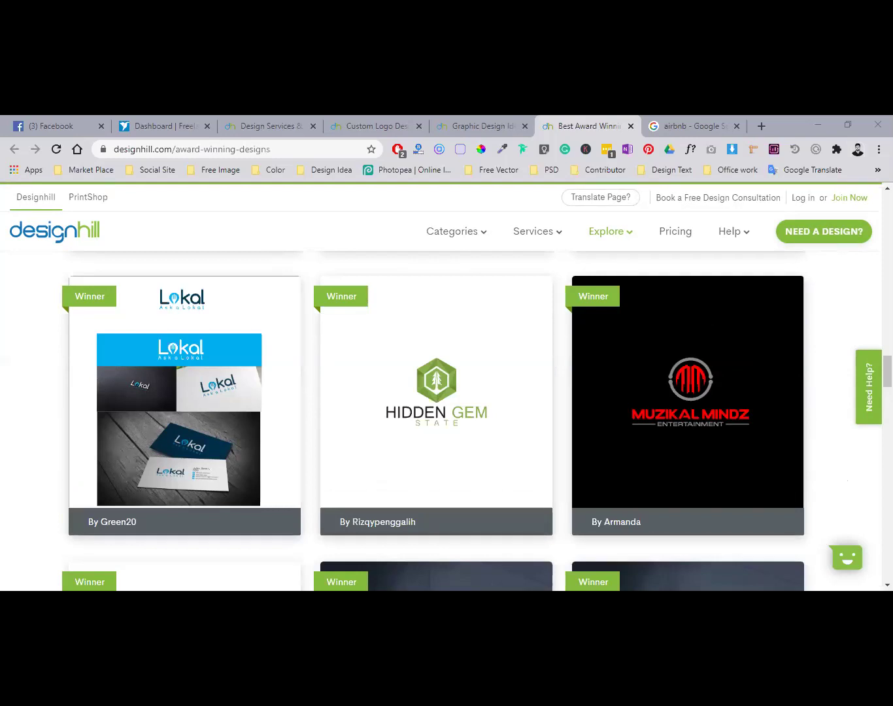
Step: Capture the winning design cards with Print Screen and save the capture as Screenshot_7
key(Print)
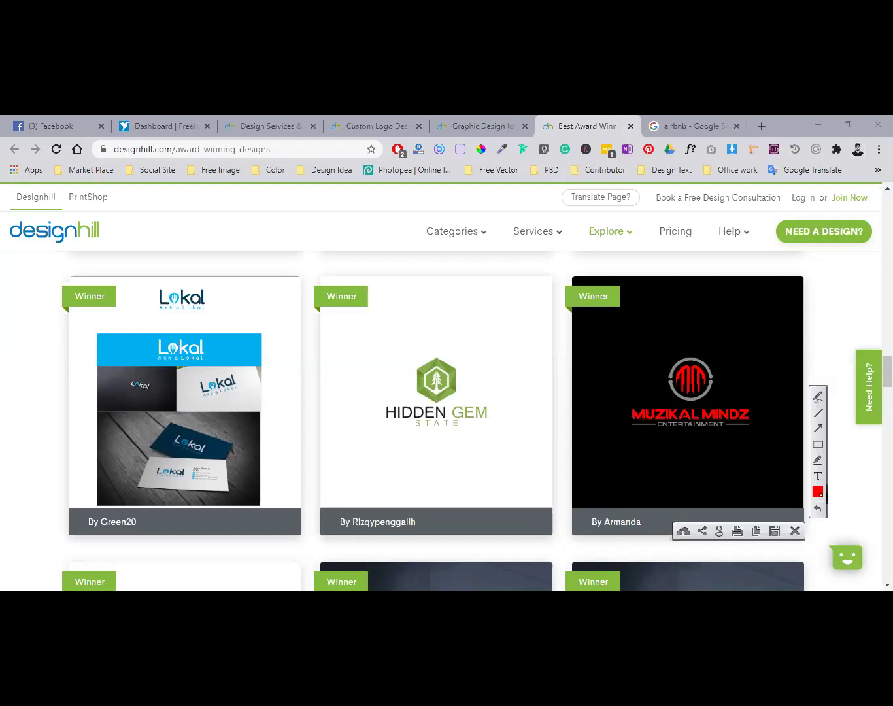
click(773, 531)
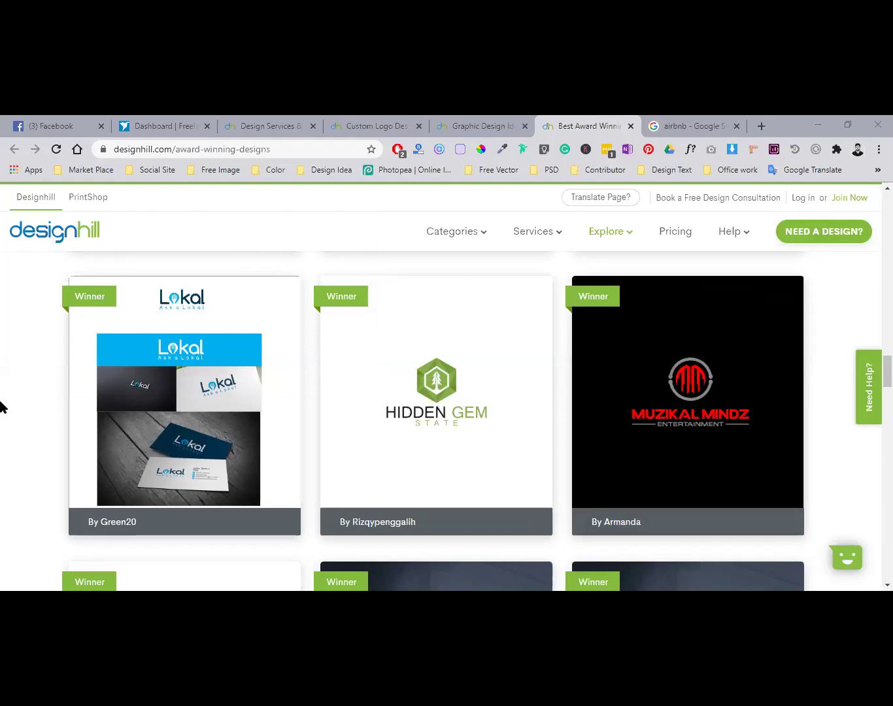
scroll(3, 394, down, 3)
Step: Scroll back up through the Patriot and T-shirt winner rows
scroll(2, 395, down, 4)
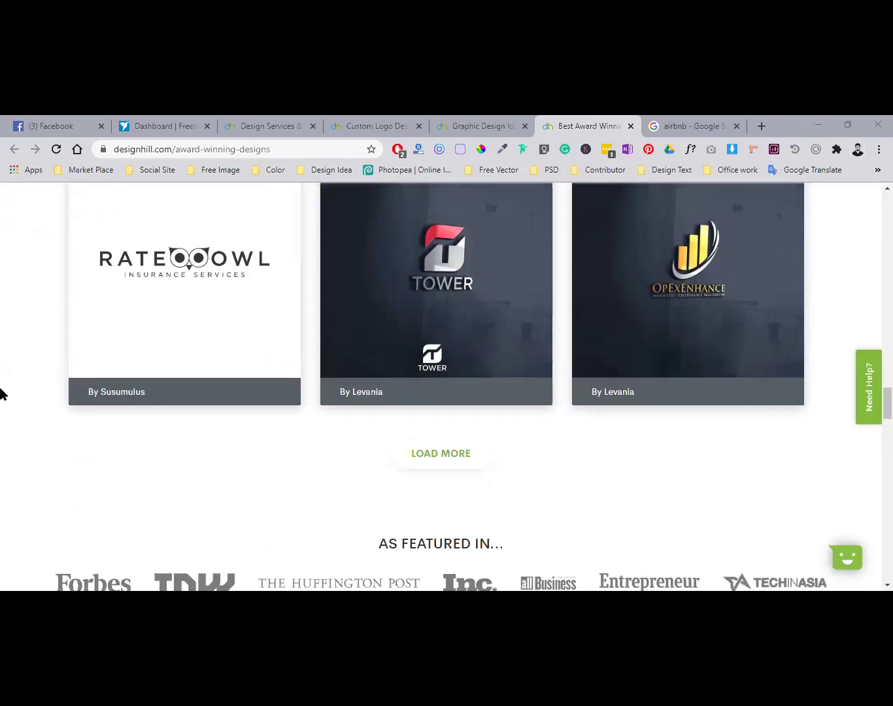
scroll(5, 382, up, 10)
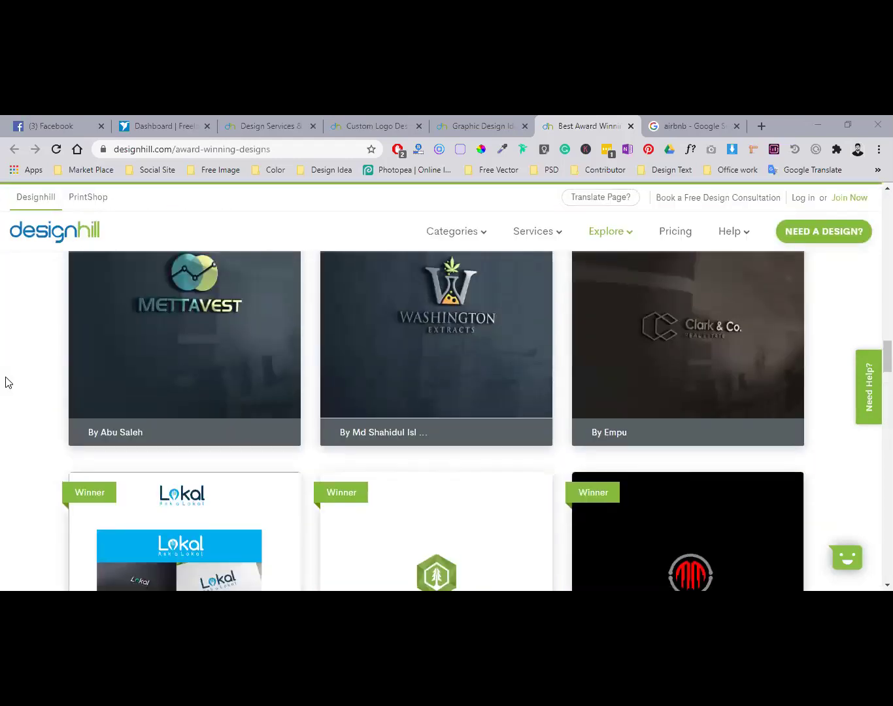
scroll(5, 383, up, 4)
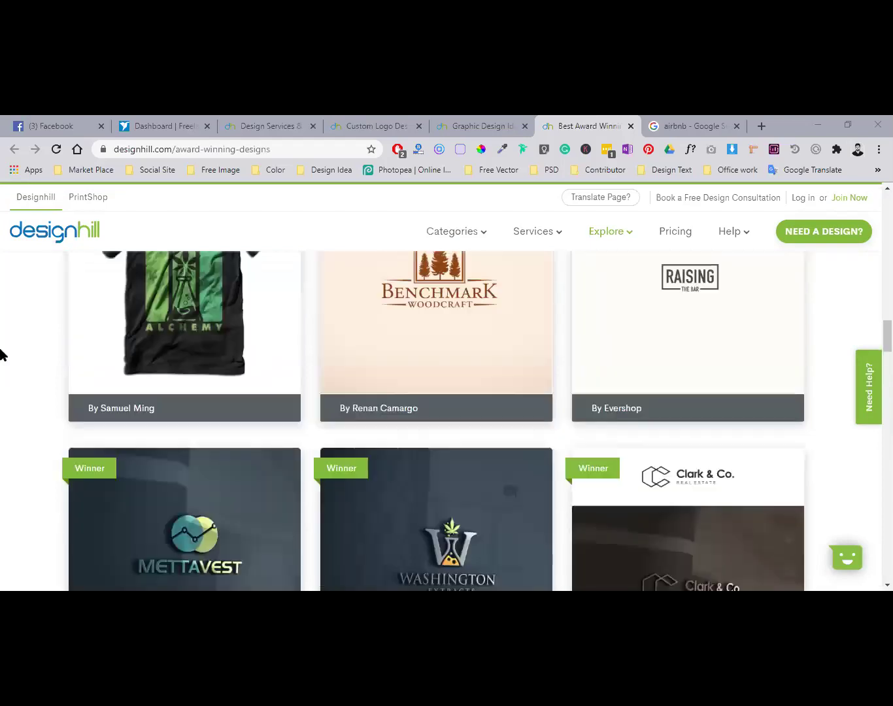
scroll(6, 359, up, 2)
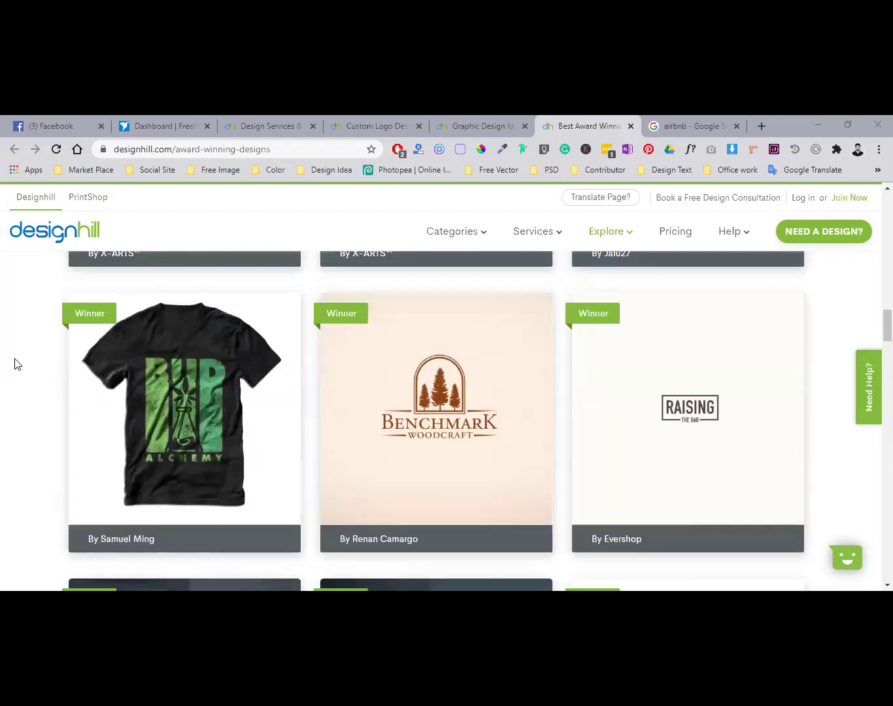
scroll(17, 365, up, 2)
scroll(17, 364, up, 2)
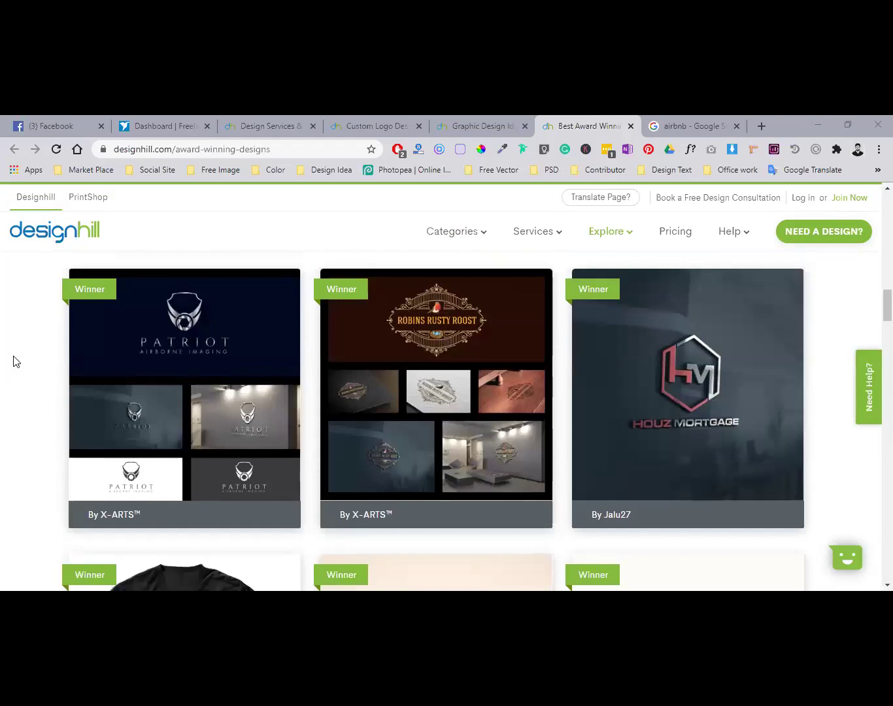
scroll(6, 359, down, 1)
mouse_move(185, 266)
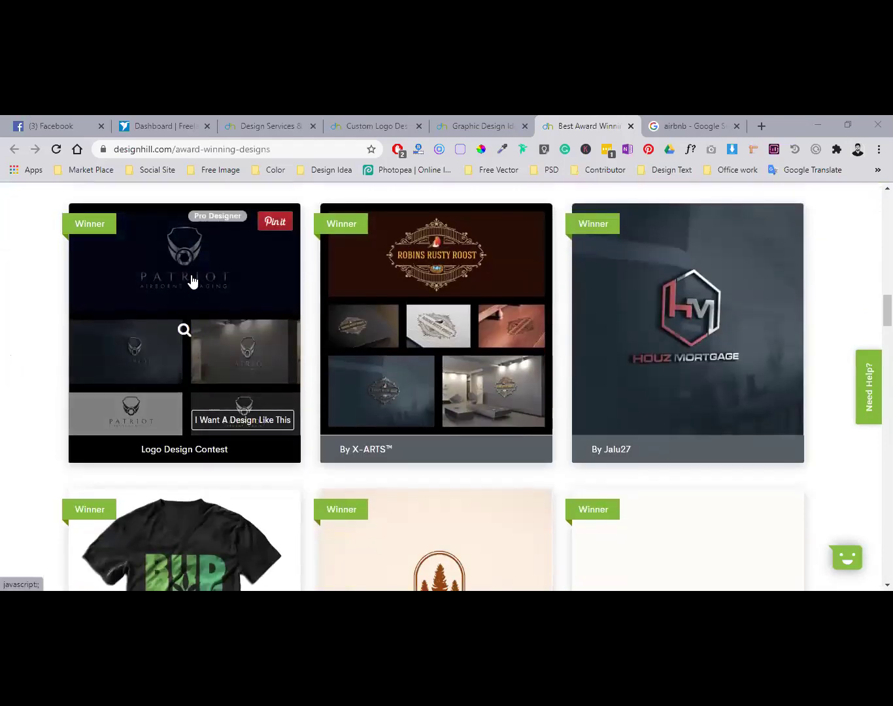
mouse_move(205, 221)
Step: Scroll down past Lokal to the Rate Owl, Tower and OpExenhance winners and LOAD MORE
scroll(248, 331, down, 4)
scroll(447, 410, down, 7)
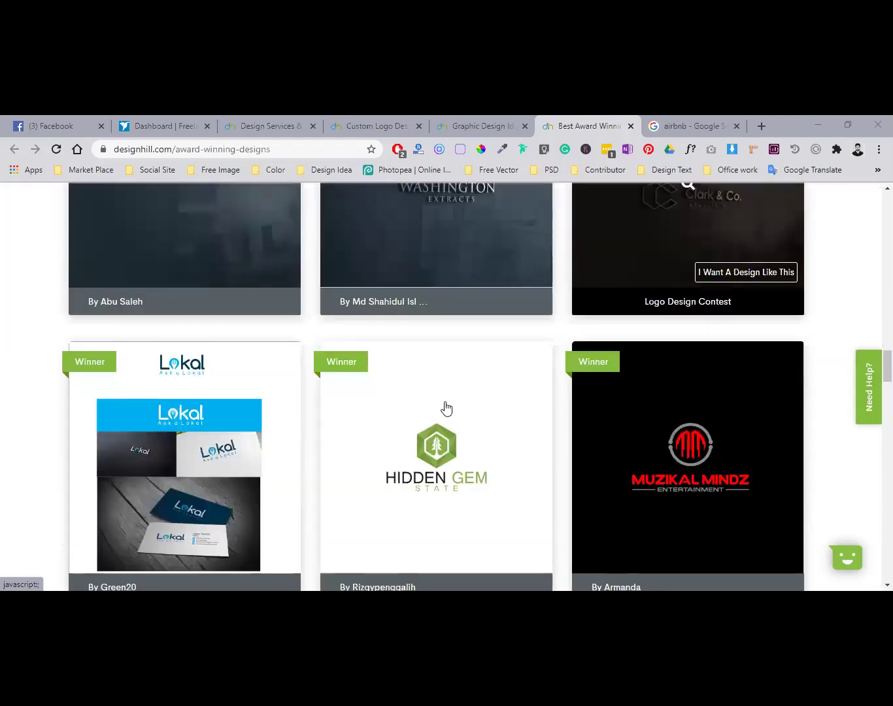
scroll(447, 409, up, 3)
scroll(1, 409, down, 6)
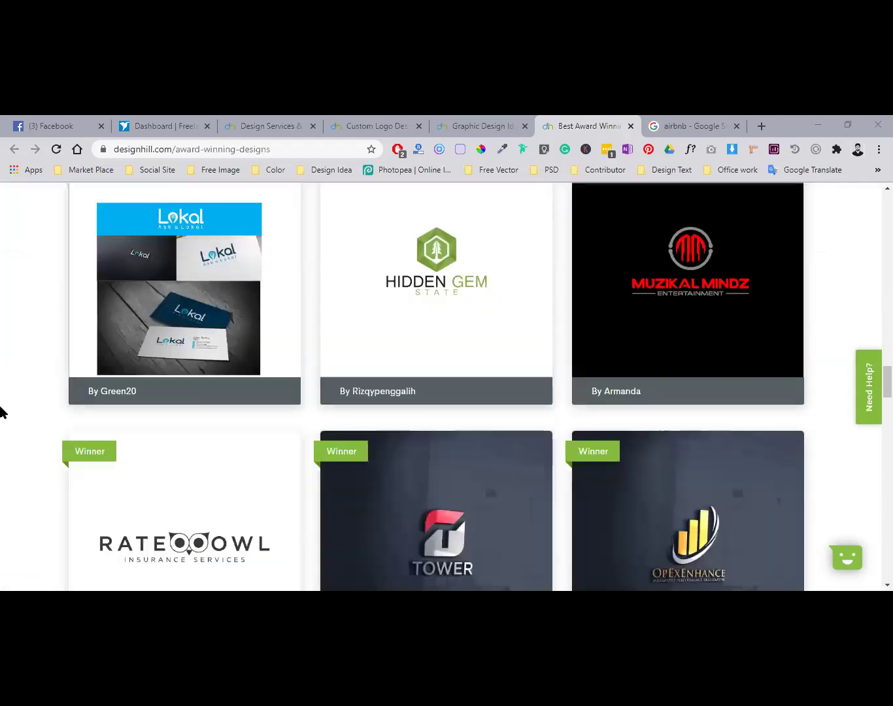
scroll(1, 409, up, 2)
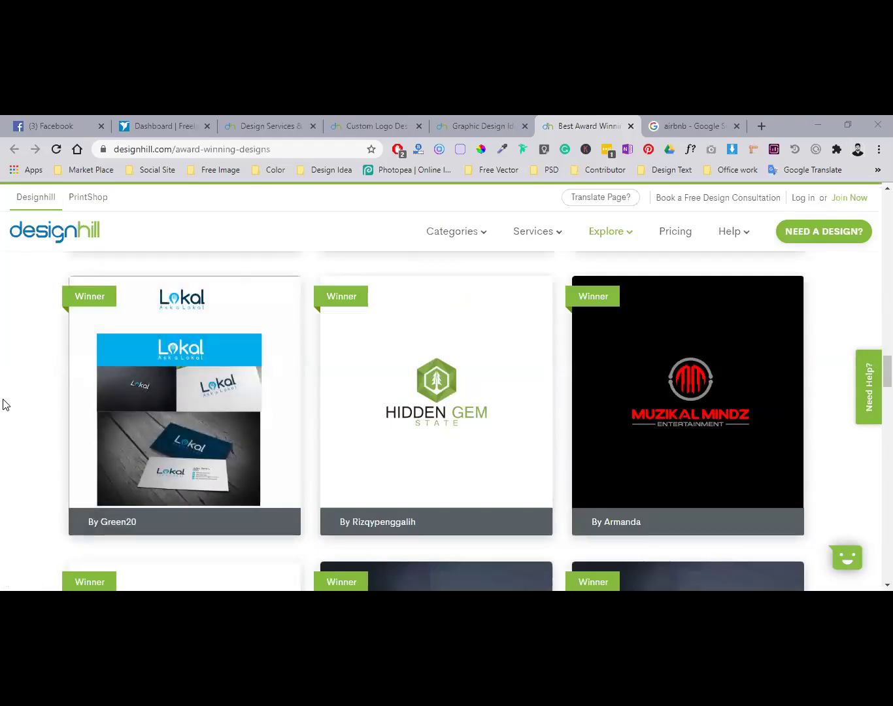
scroll(192, 337, down, 1)
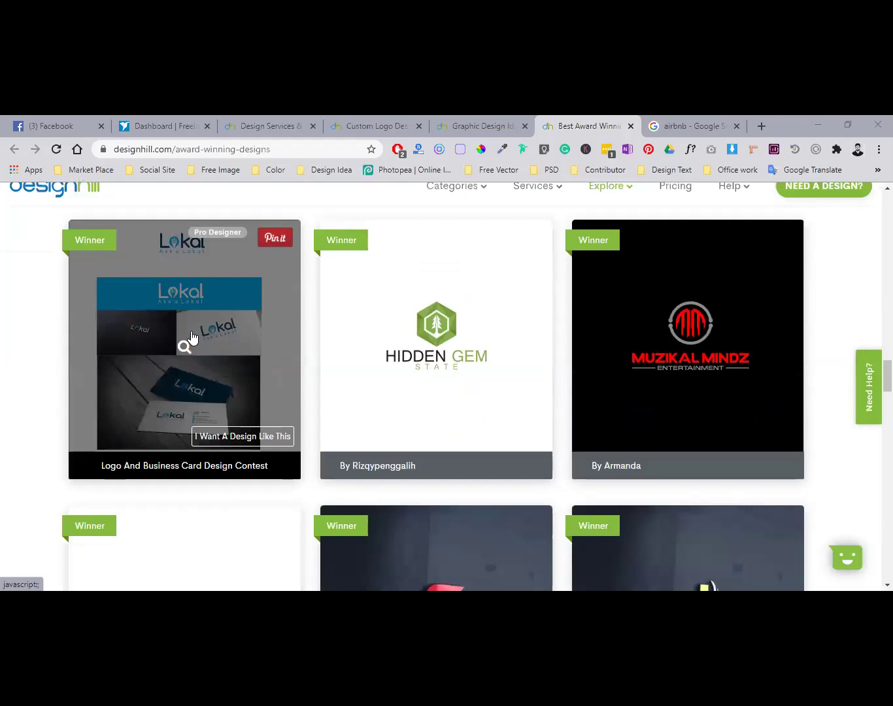
scroll(192, 336, down, 4)
scroll(21, 403, down, 2)
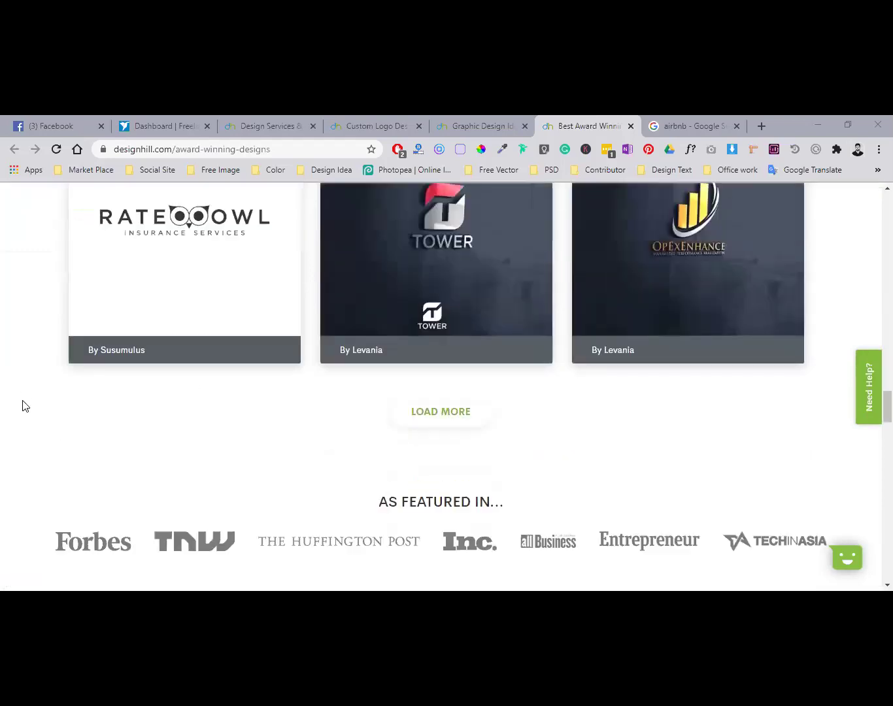
scroll(425, 365, down, 1)
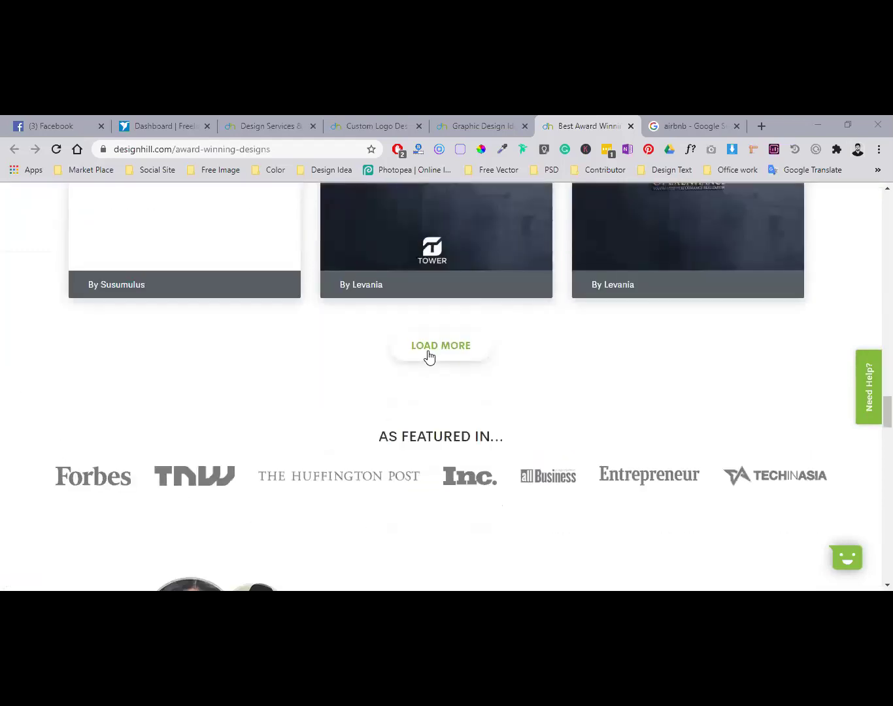
Step: Load more award-winning designs into the gallery and scroll into the new rows
click(431, 353)
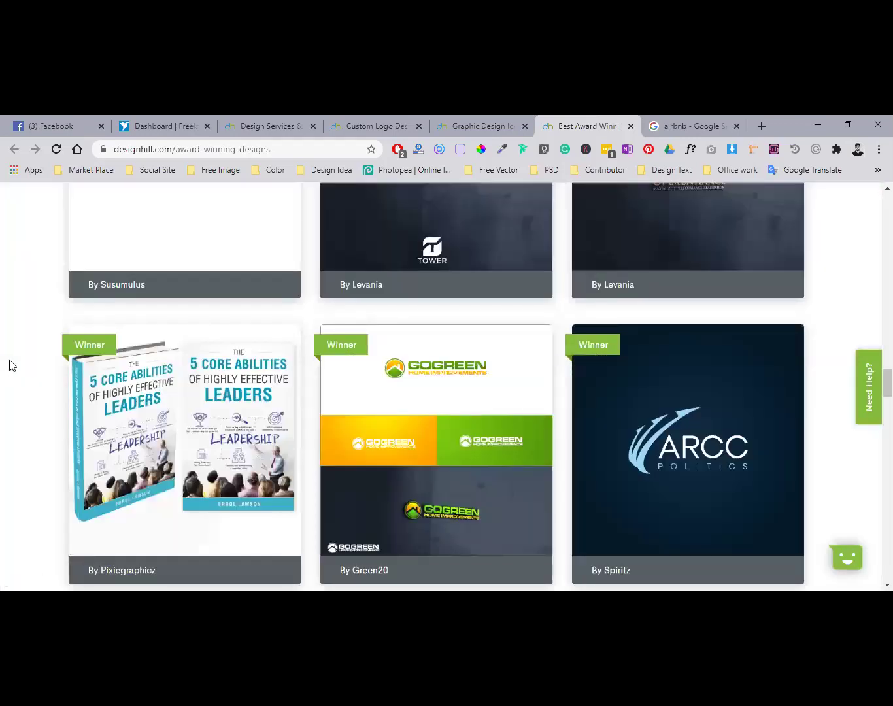
scroll(20, 369, down, 3)
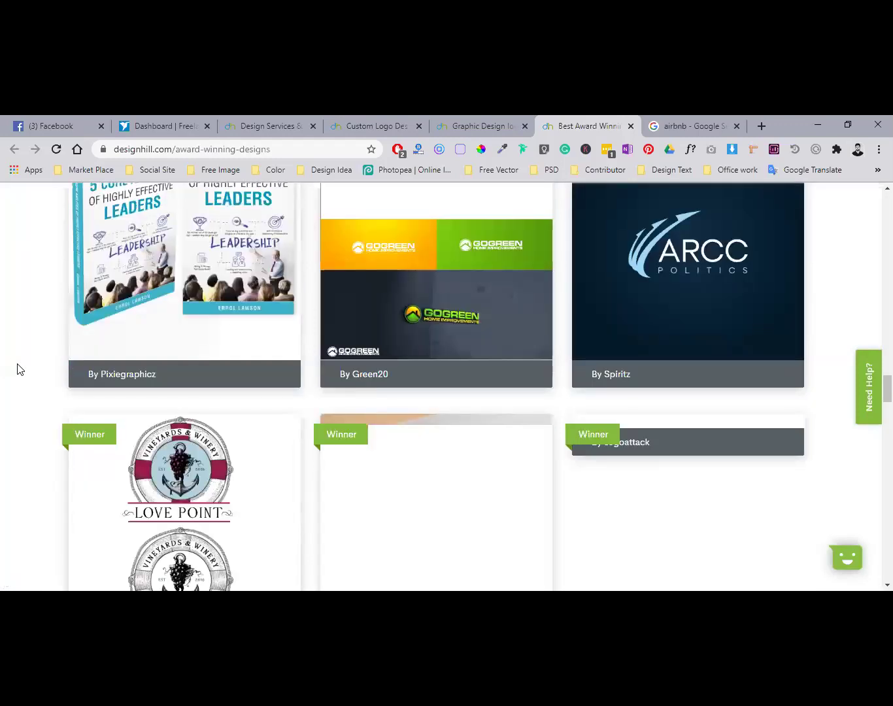
scroll(19, 369, down, 2)
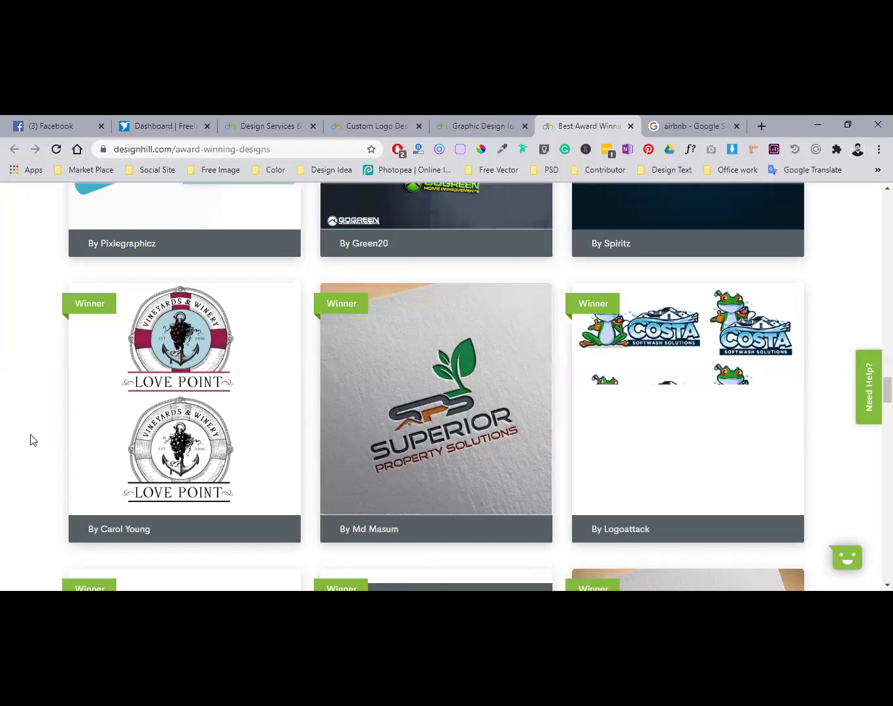
scroll(30, 441, down, 4)
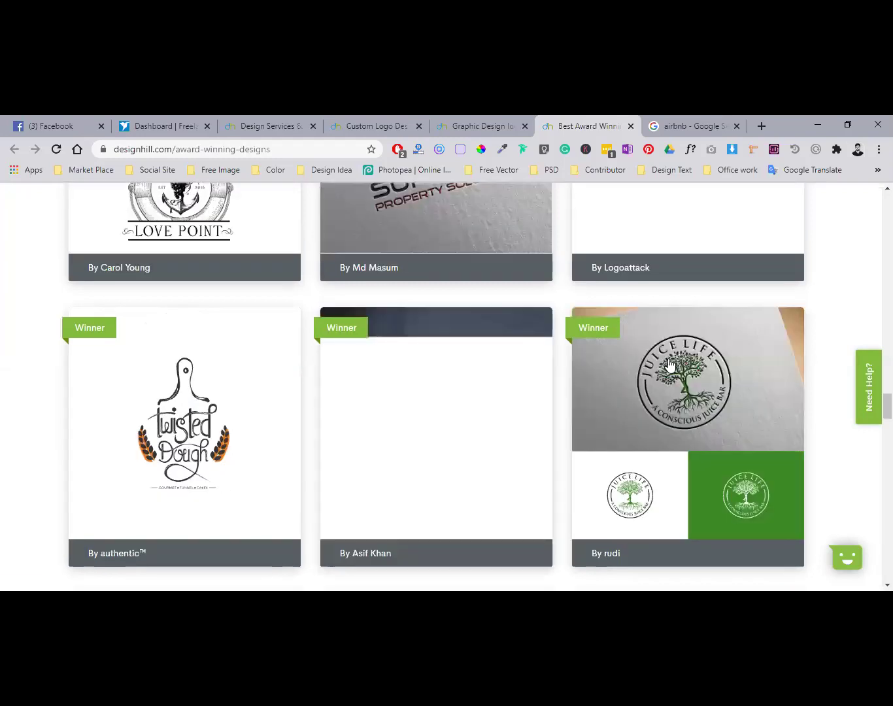
mouse_move(678, 382)
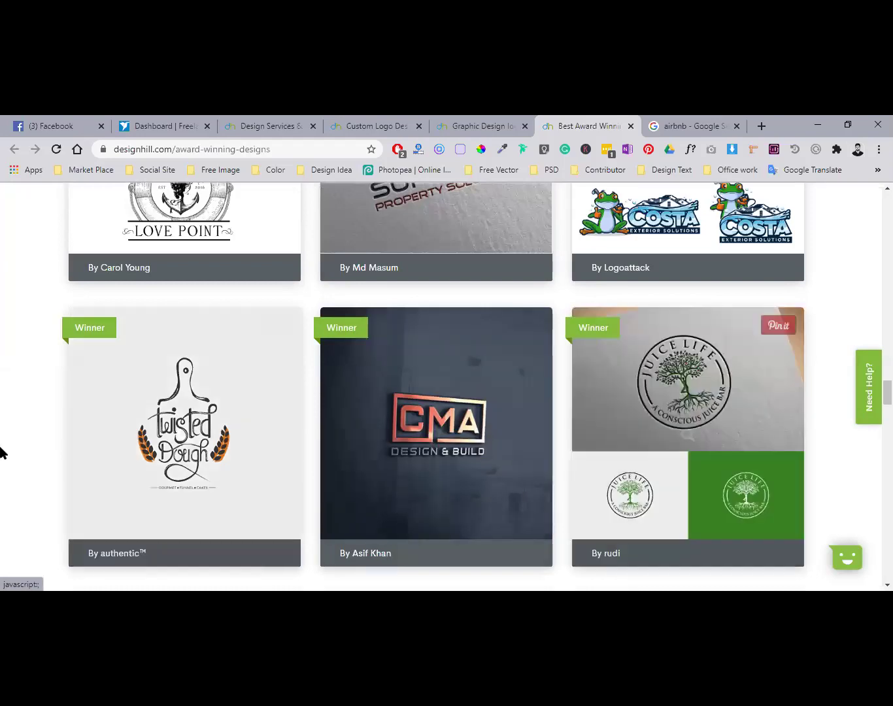
scroll(0, 447, down, 6)
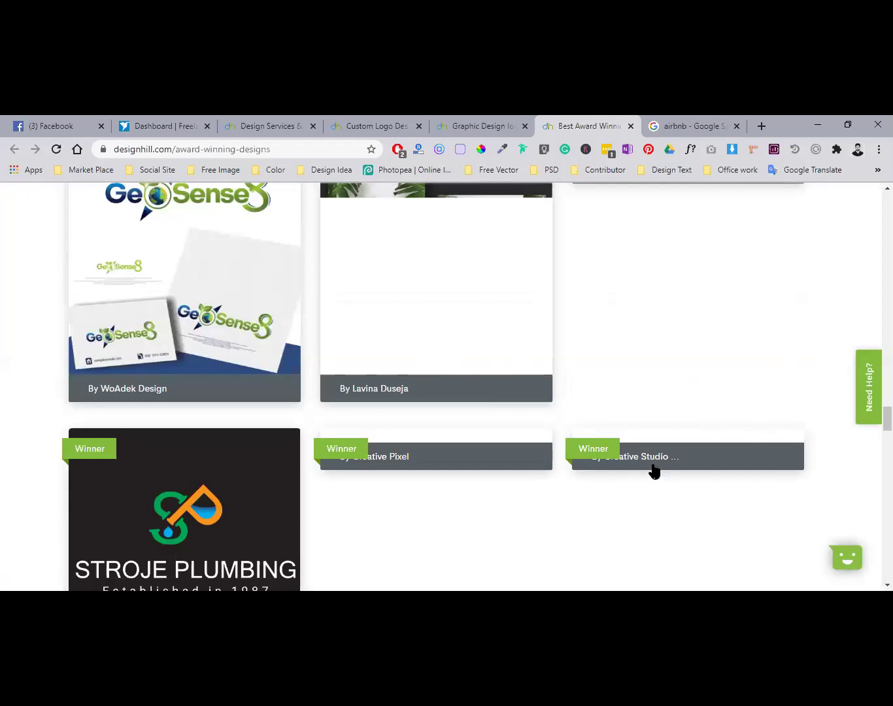
scroll(653, 471, down, 6)
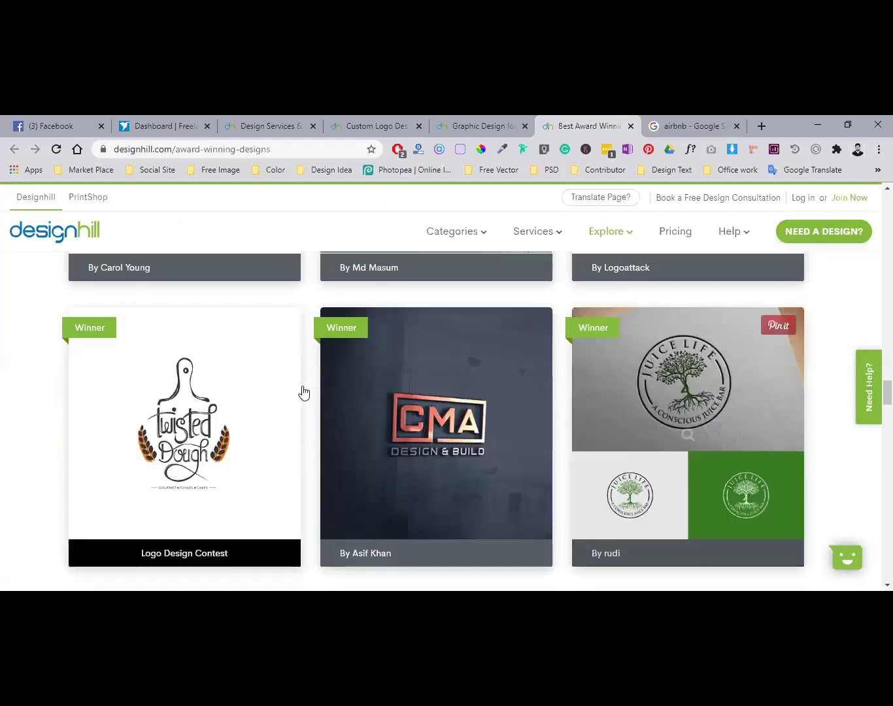
Step: Keep scrolling through the newly loaded winners such as Stroje Plumbing, Azalea and Eastern Eagle
scroll(711, 405, down, 1)
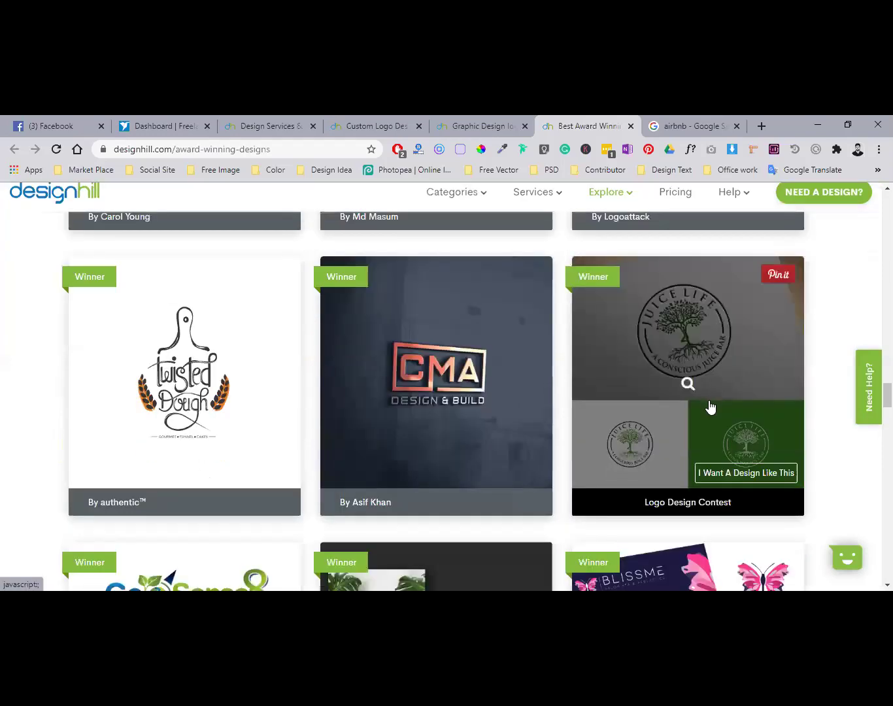
scroll(710, 406, down, 3)
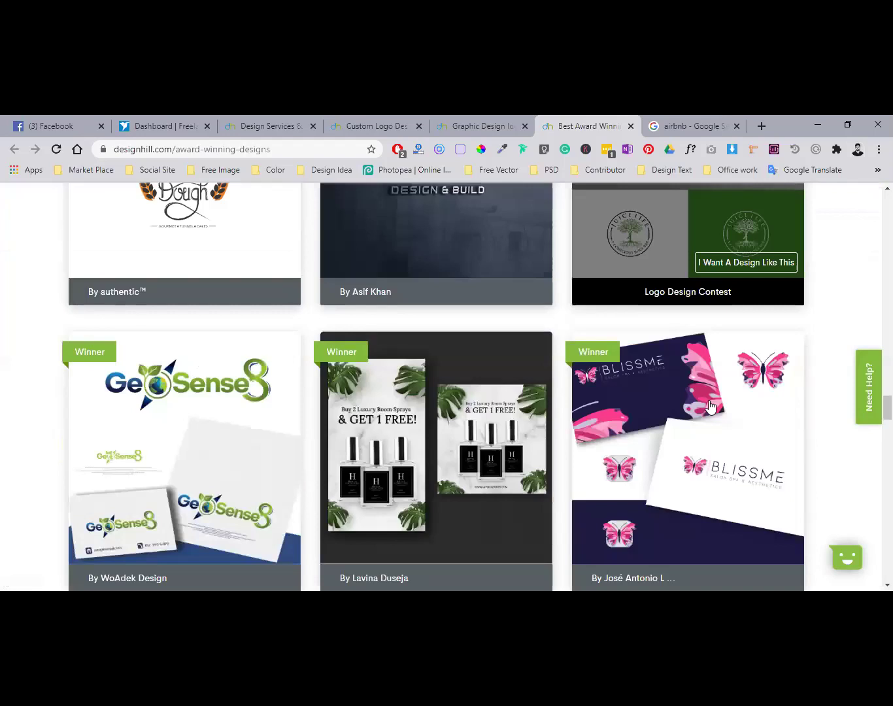
scroll(710, 405, down, 2)
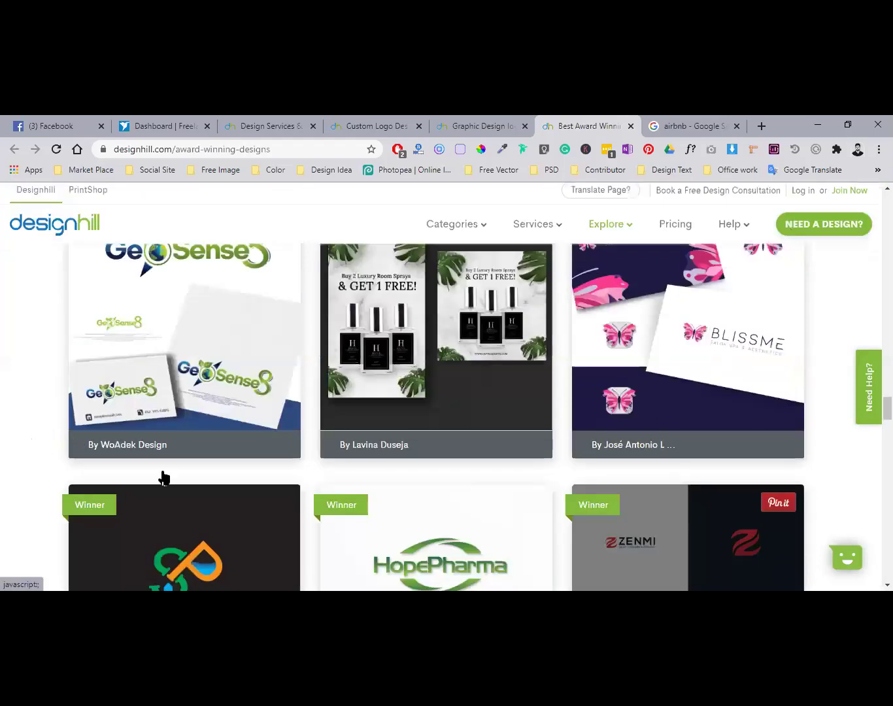
scroll(440, 402, down, 3)
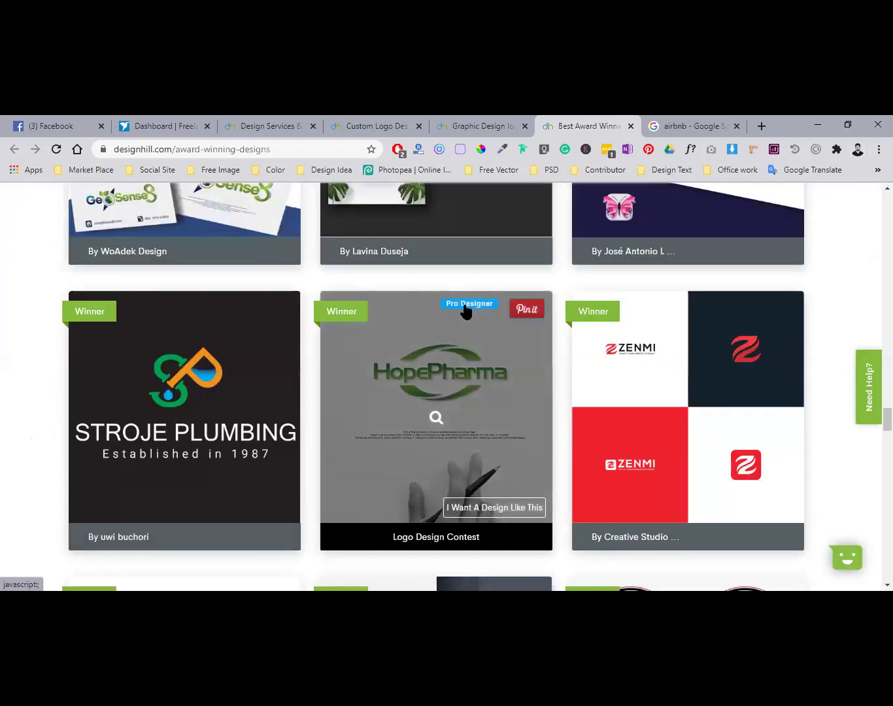
scroll(418, 453, down, 2)
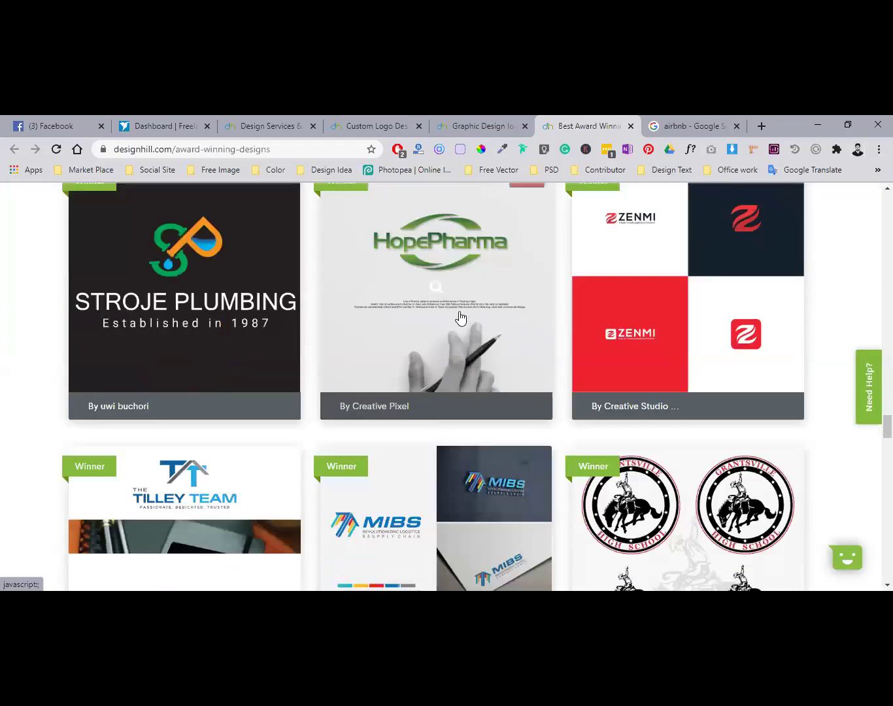
scroll(19, 493, up, 1)
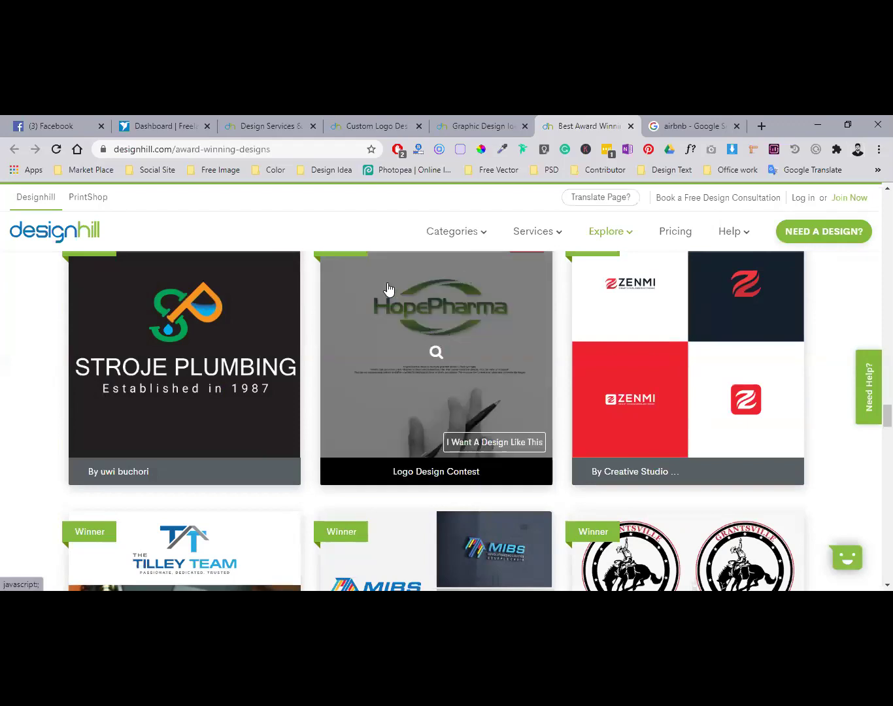
scroll(34, 363, down, 1)
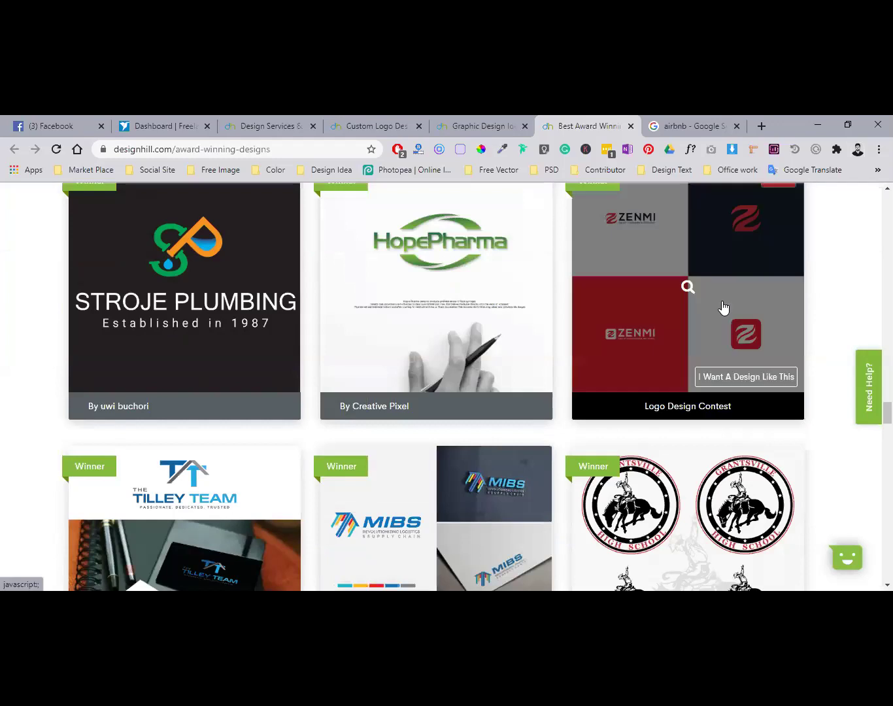
scroll(770, 399, up, 1)
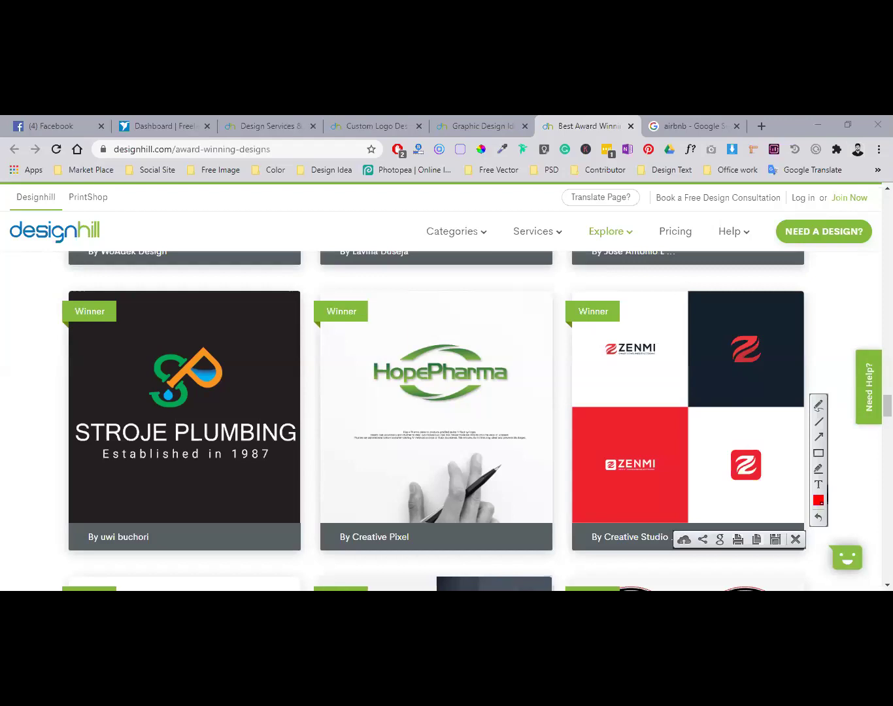
Step: Save the captured screenshot with Ctrl+S, then scroll to the Cratic, RV Direction and Bend Yoga winners
key(ctrl+s)
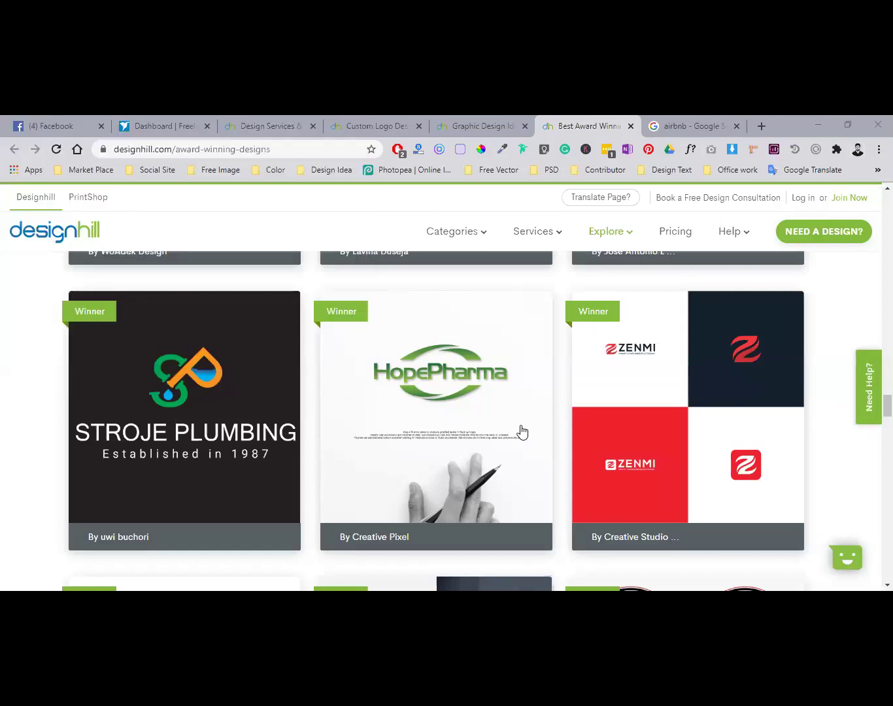
scroll(521, 431, down, 9)
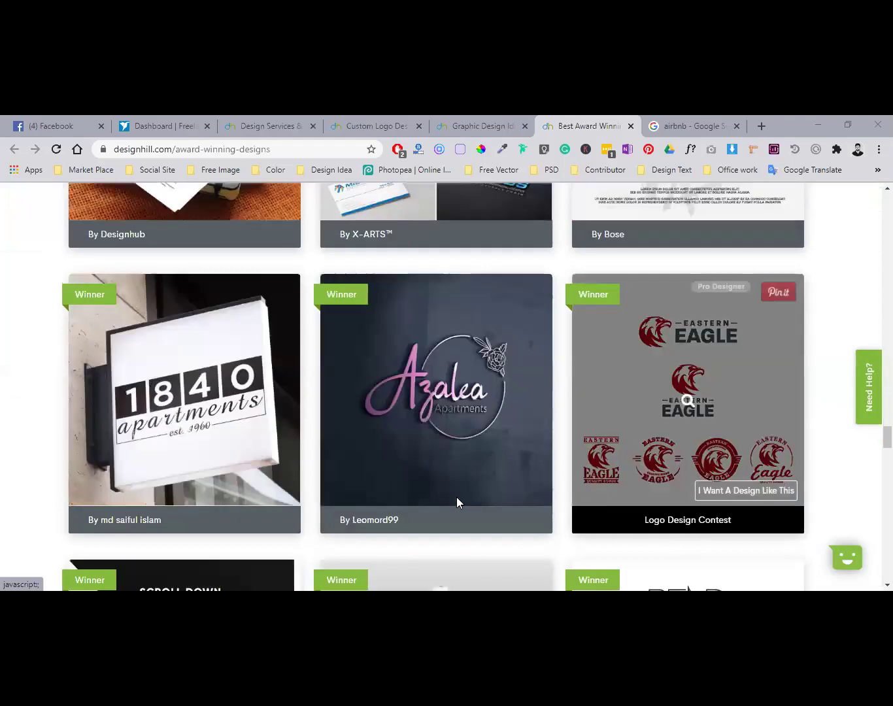
scroll(456, 500, down, 2)
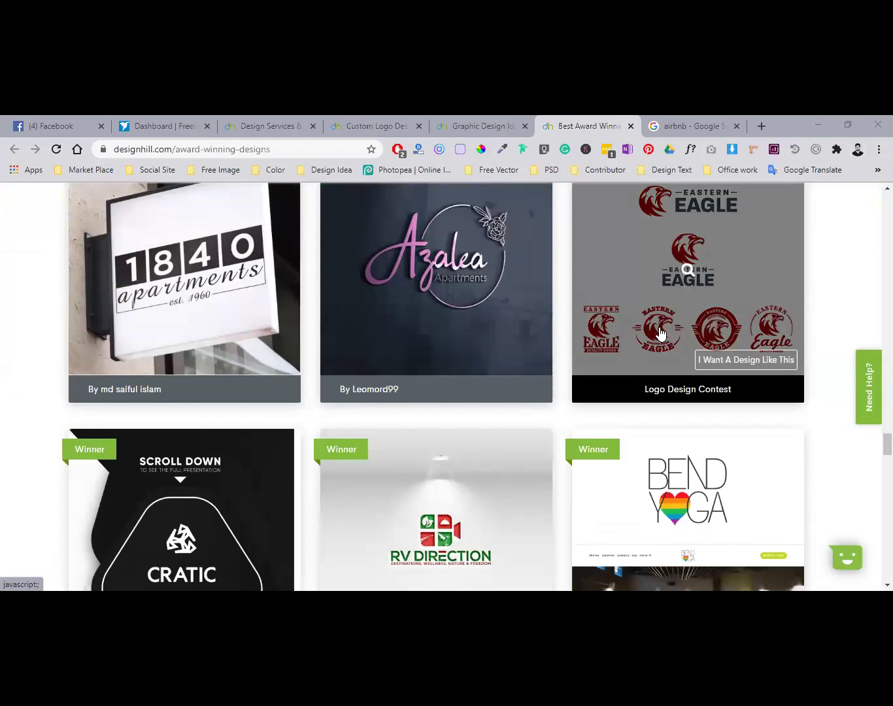
scroll(659, 330, down, 1)
scroll(660, 317, up, 2)
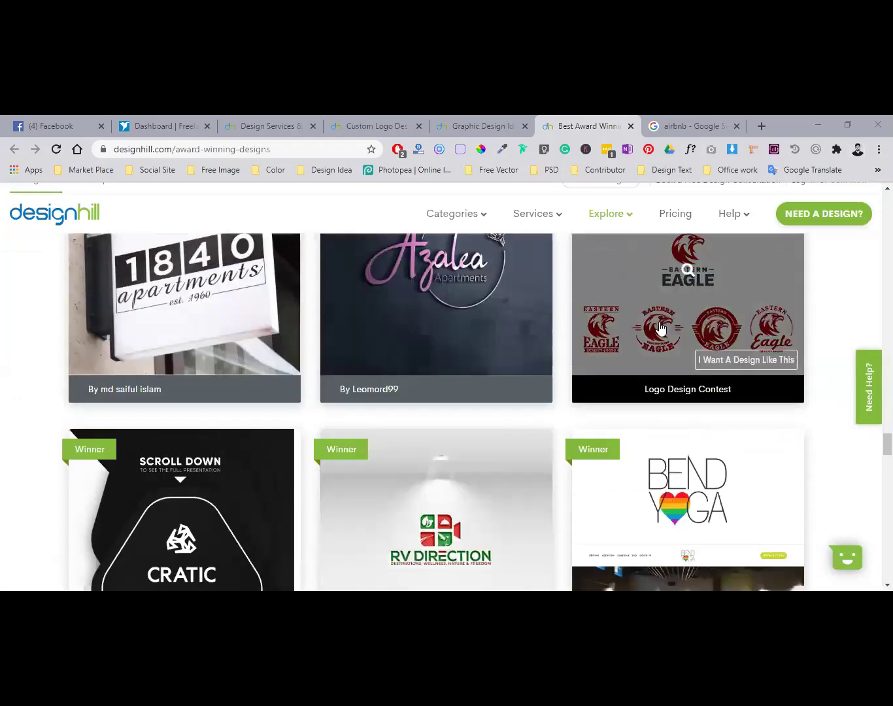
scroll(670, 342, down, 3)
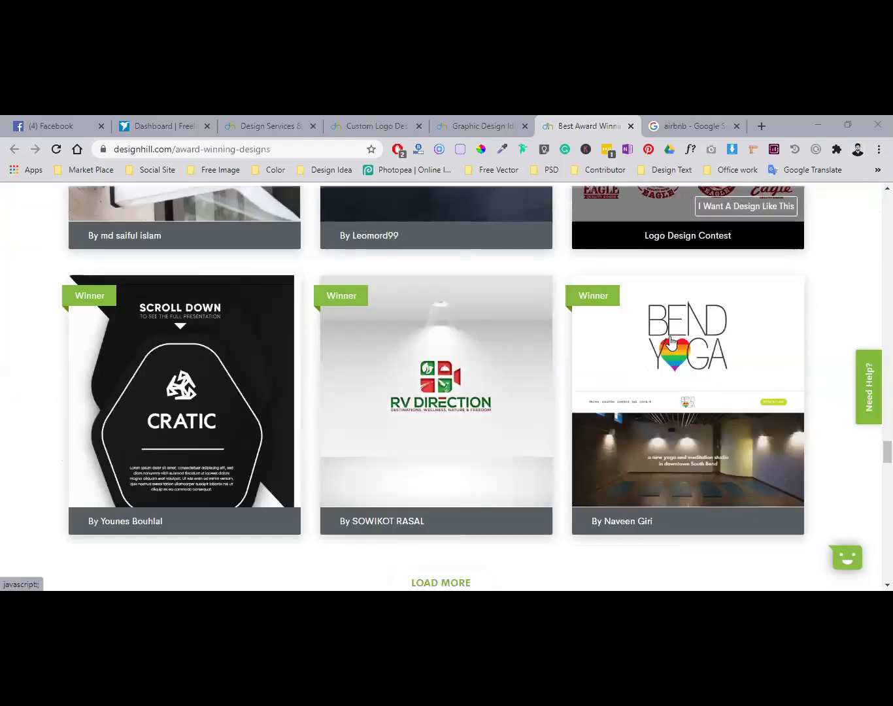
scroll(660, 468, down, 1)
scroll(451, 452, down, 1)
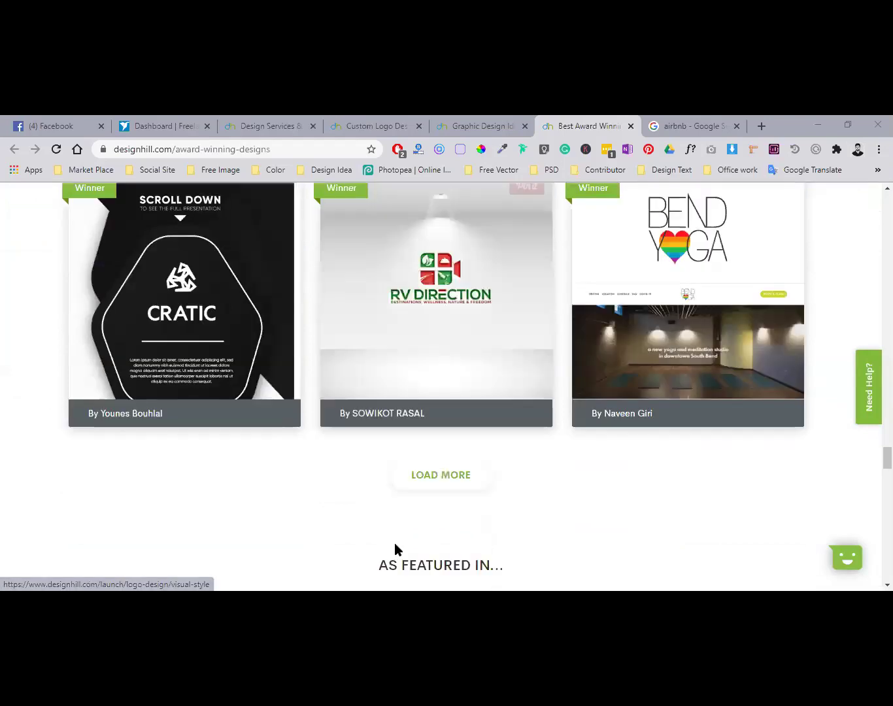
Step: Load the next batch of winners, including Skewers Catering and LifeForce, and open the Business Card Design Contest case study
click(440, 474)
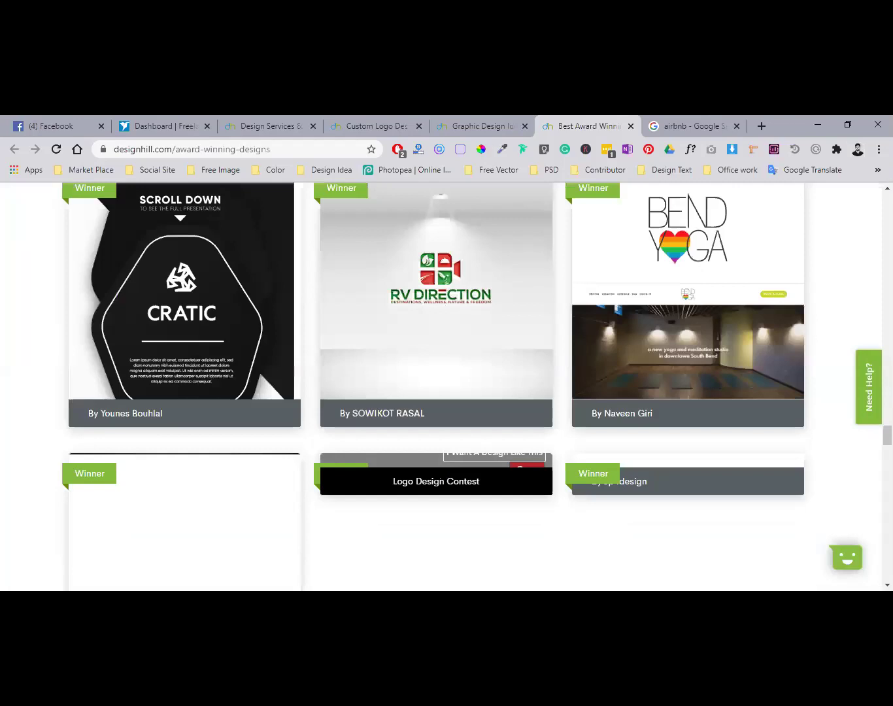
scroll(2, 421, down, 3)
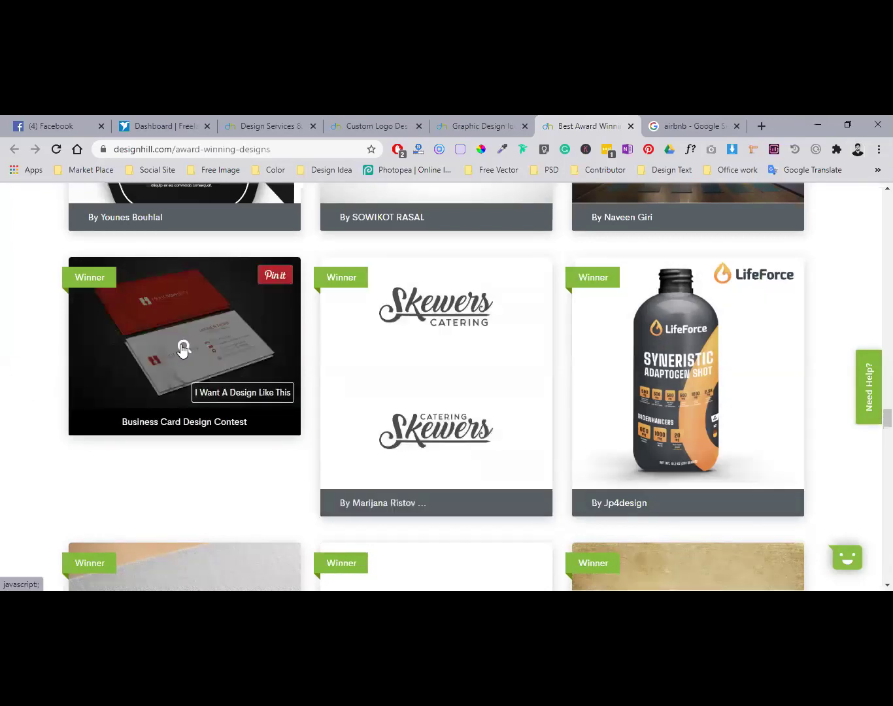
click(448, 472)
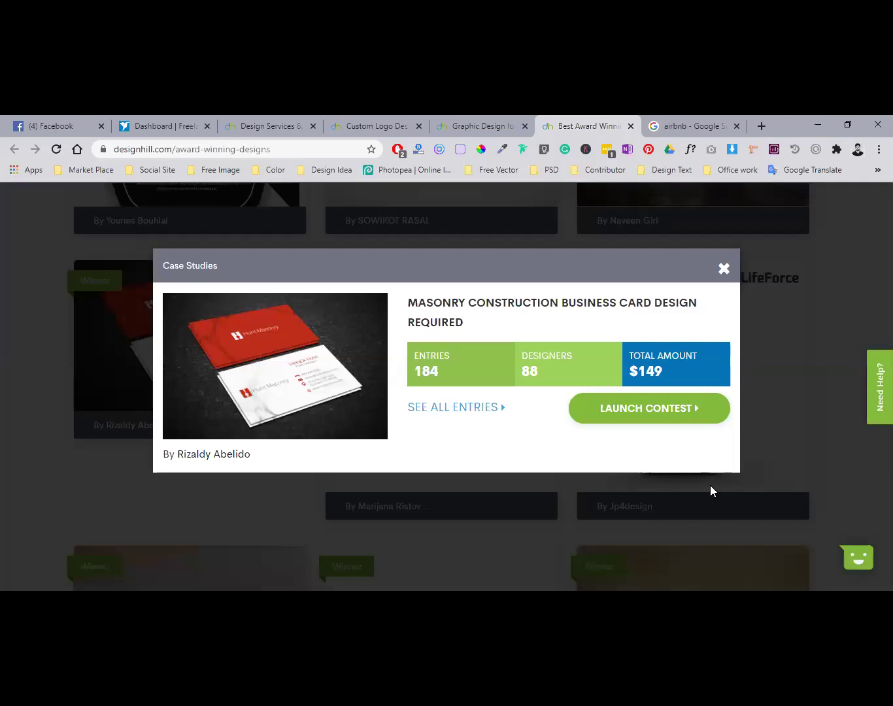
Step: Launch a similar business card contest in a new tab from the case study, then switch to Facebook
click(631, 410)
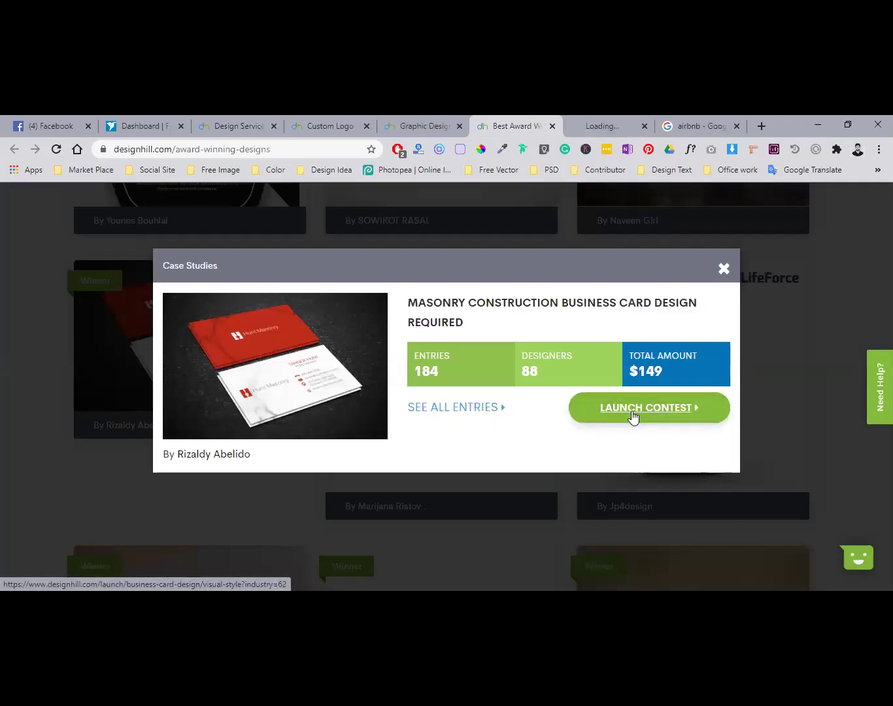
click(596, 128)
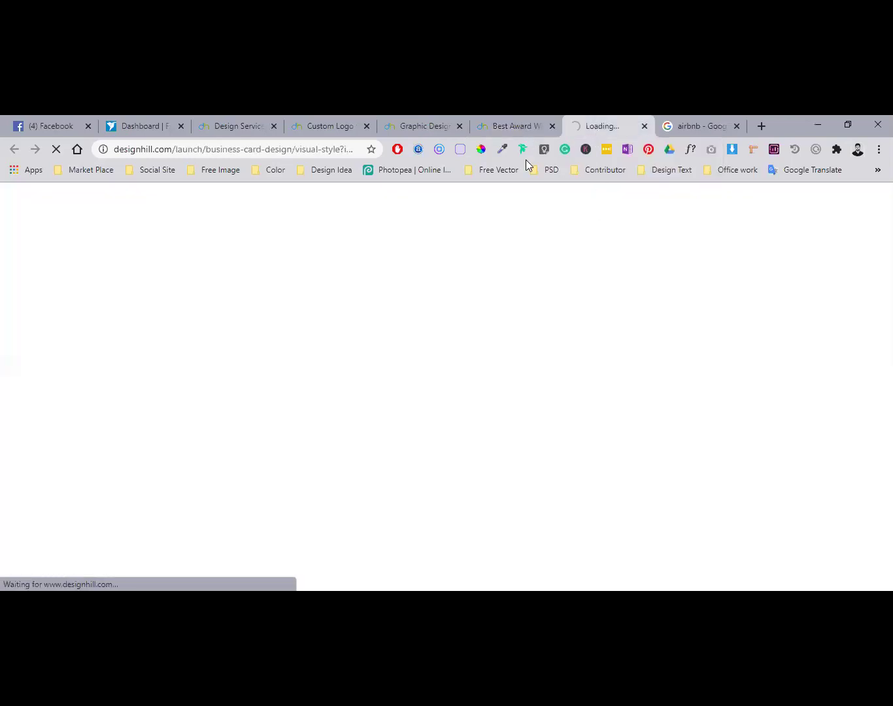
click(517, 127)
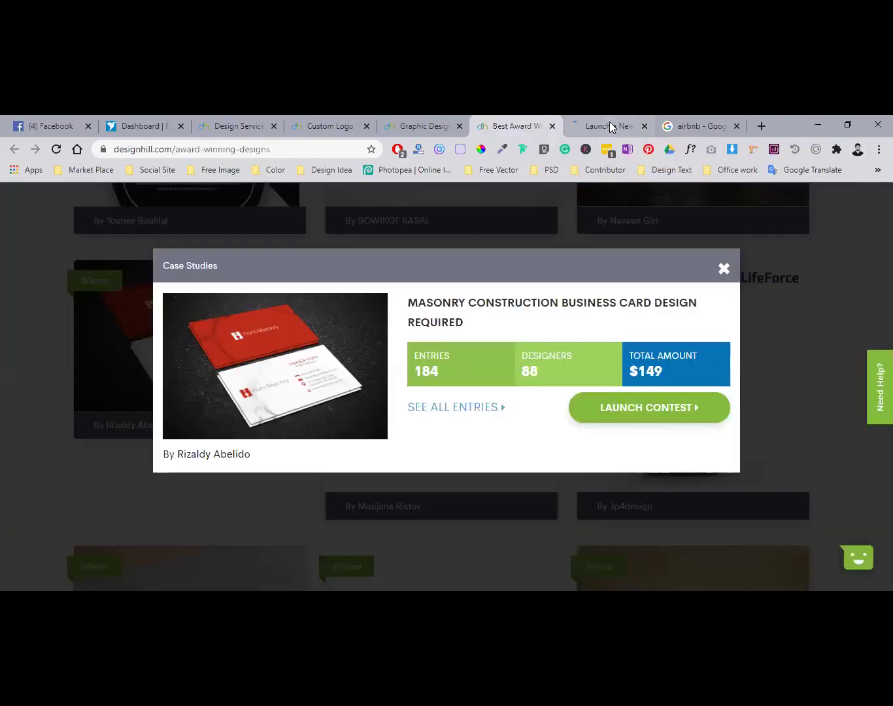
click(609, 125)
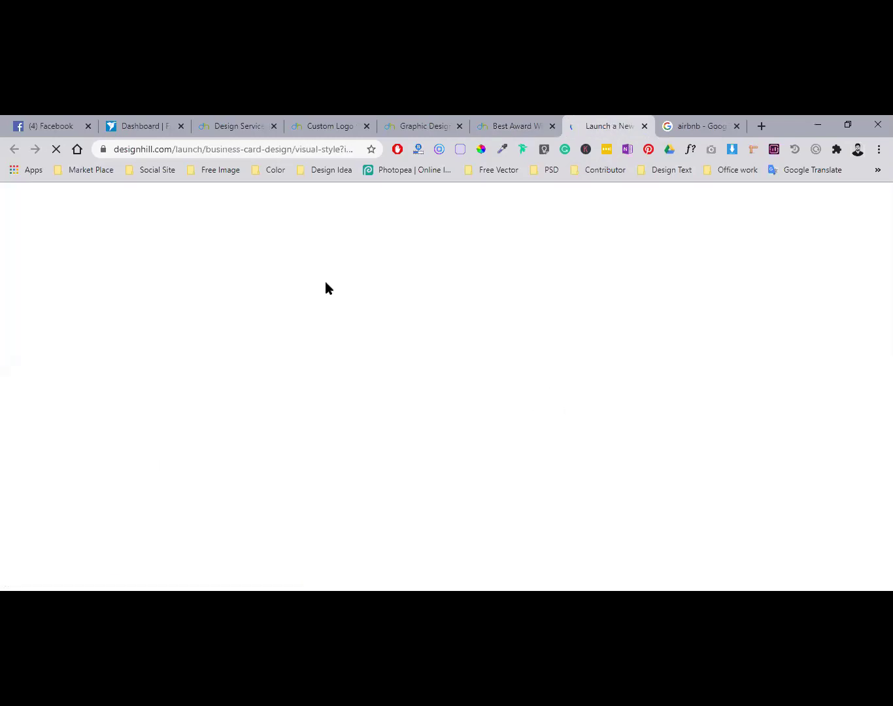
click(46, 124)
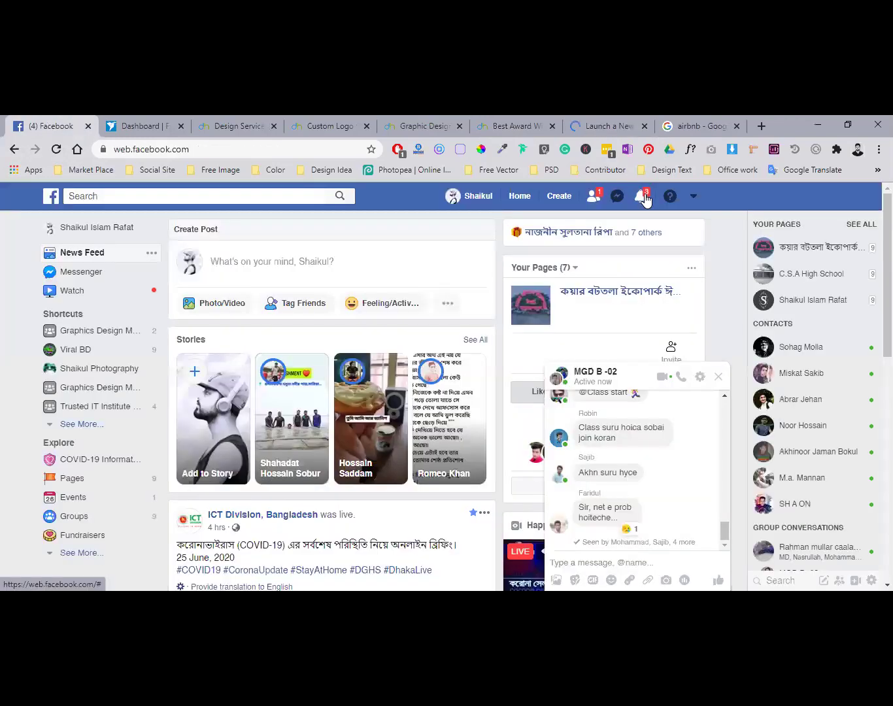
Step: Open the pending friend requests, then dismiss the industry question on the Designhill launch page
click(597, 192)
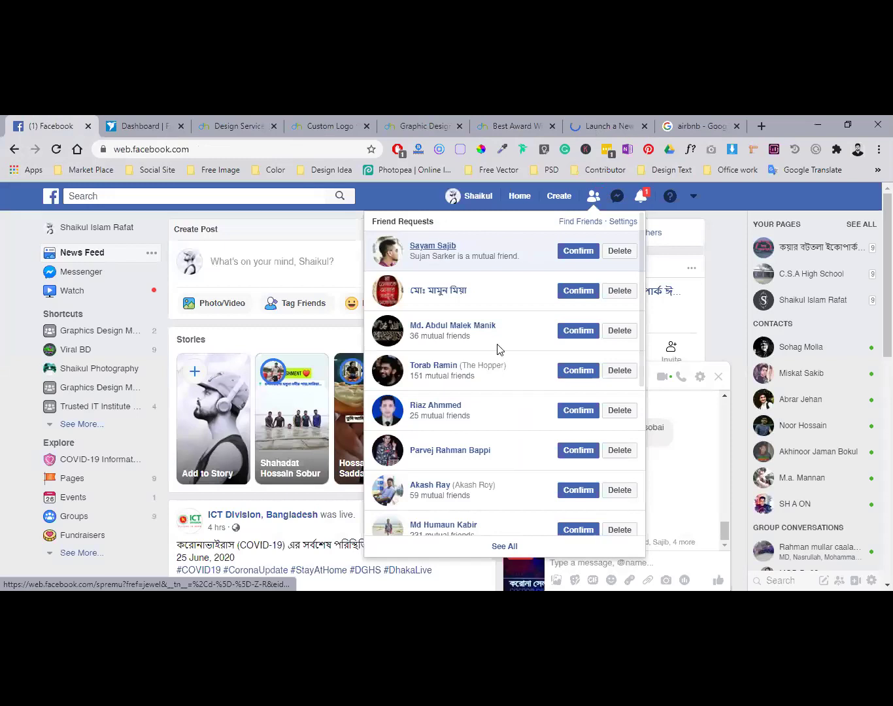
key(ctrl+7)
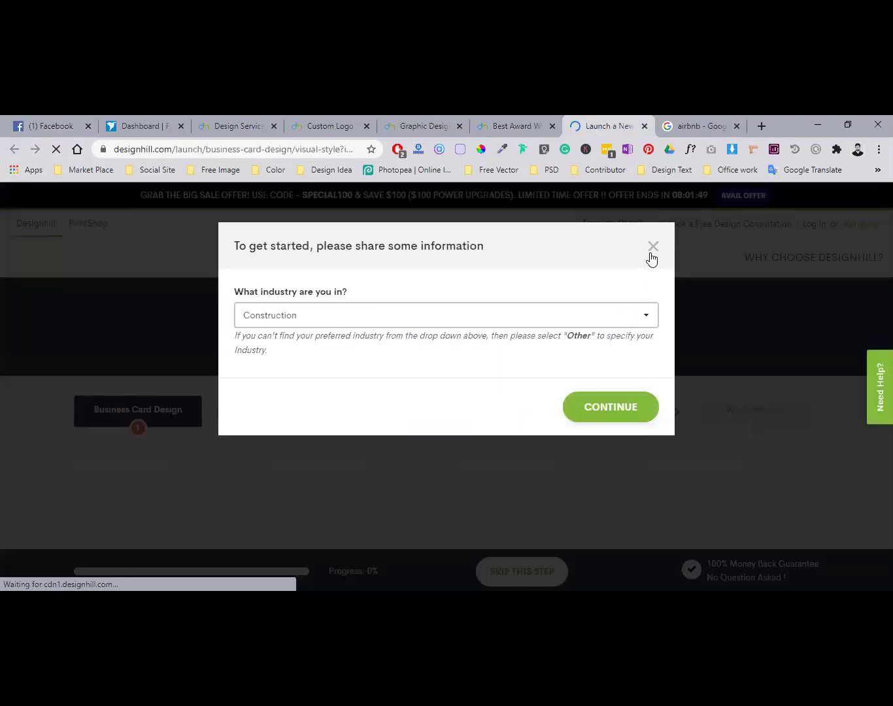
click(464, 452)
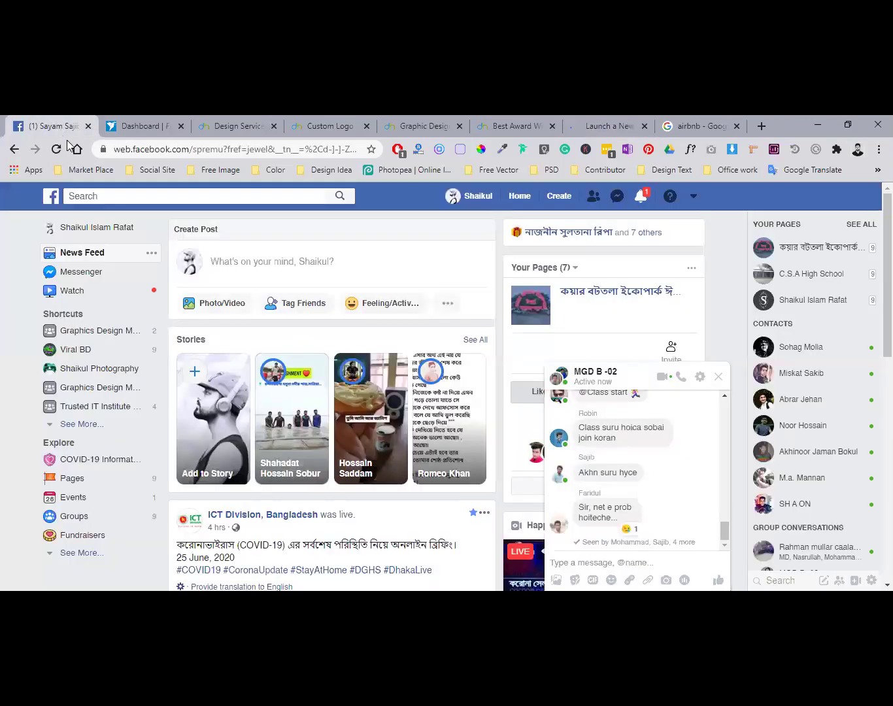
Step: Confirm the pending Facebook friend request, then return to the Designhill business-card launch page
click(60, 130)
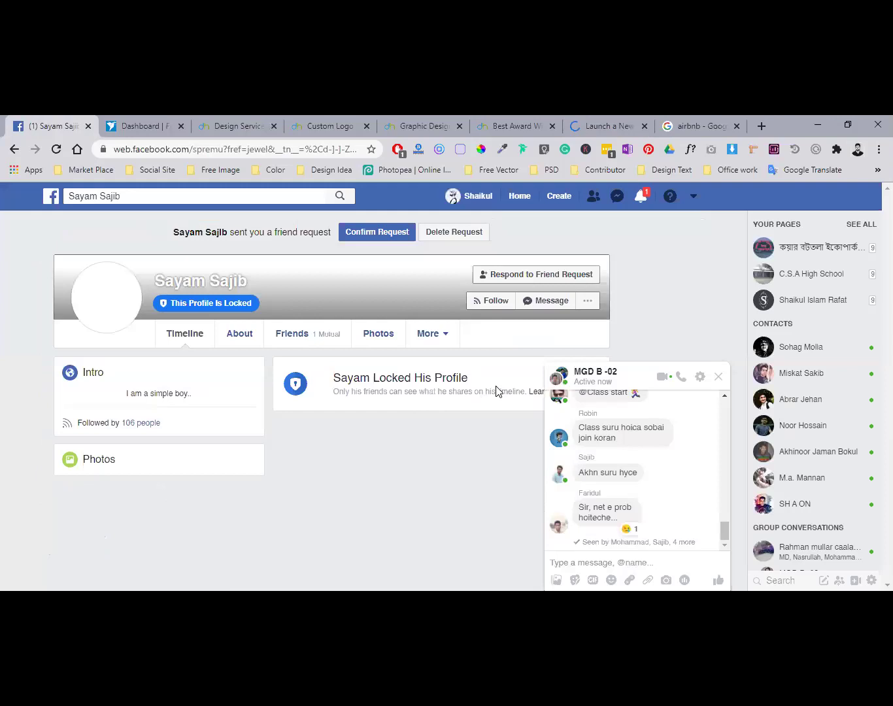
click(523, 276)
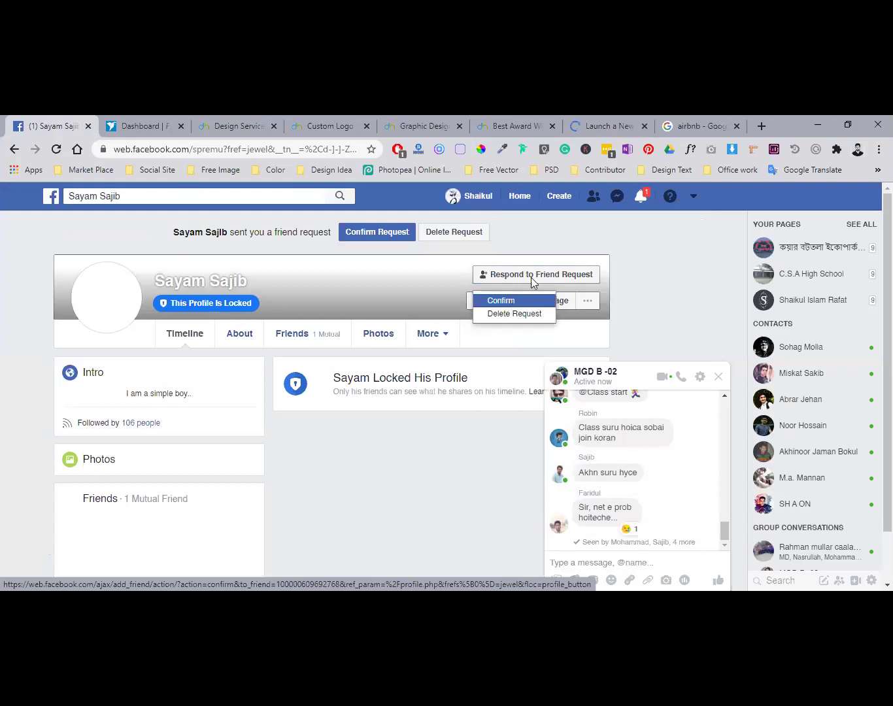
click(509, 305)
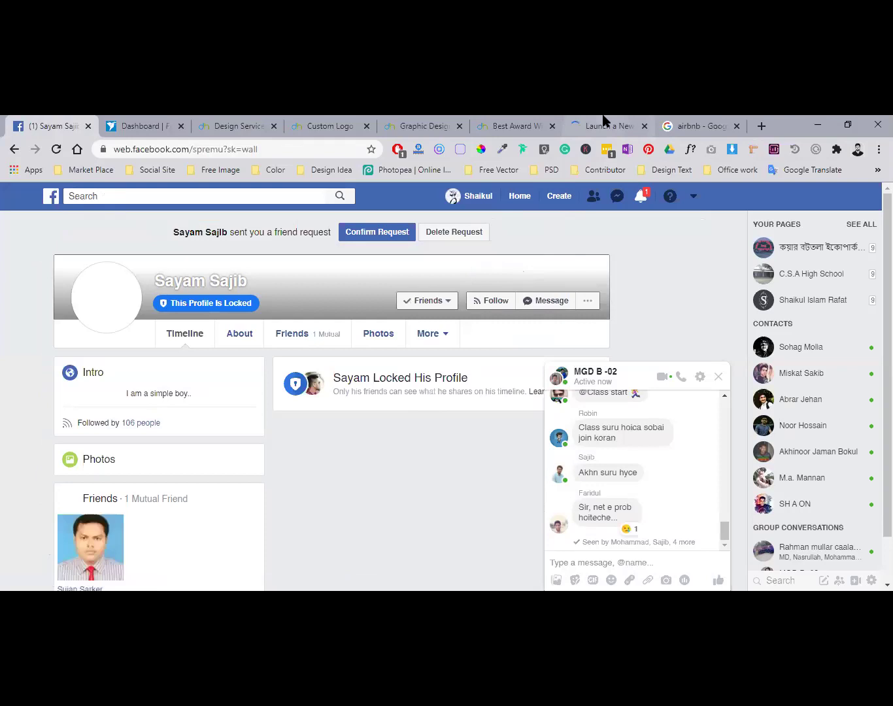
click(605, 125)
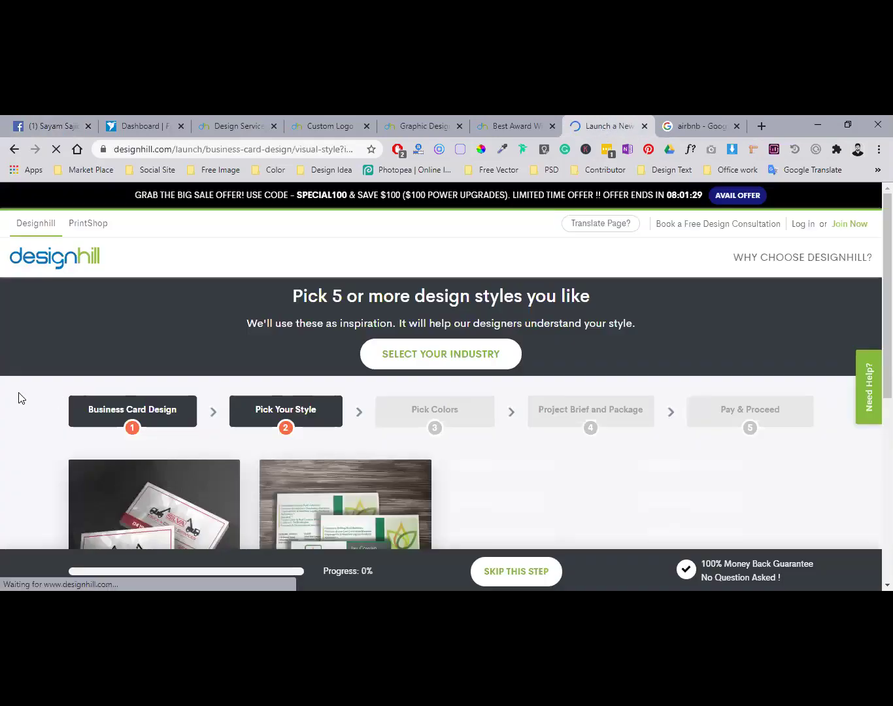
Step: Scroll through the Pick Your Style business card cards, go back, and switch to the Custom Logo tab
scroll(343, 443, down, 2)
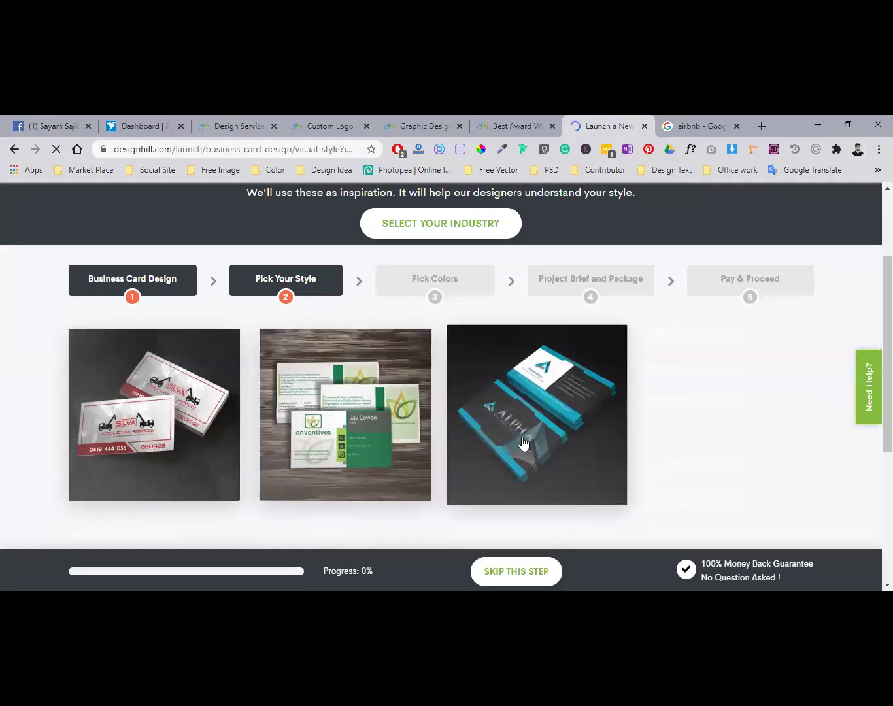
scroll(523, 443, up, 2)
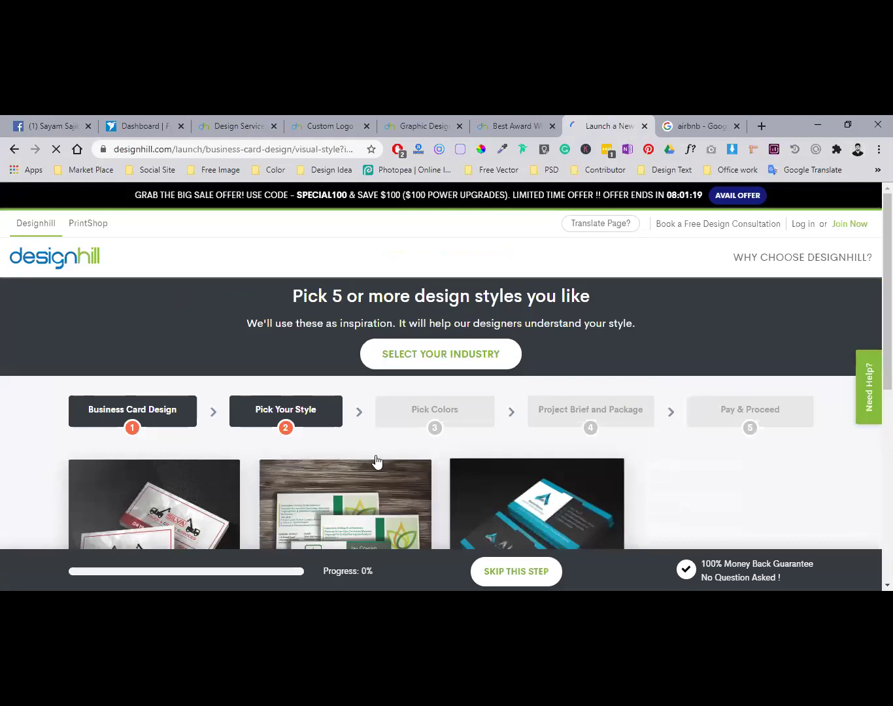
scroll(377, 461, down, 2)
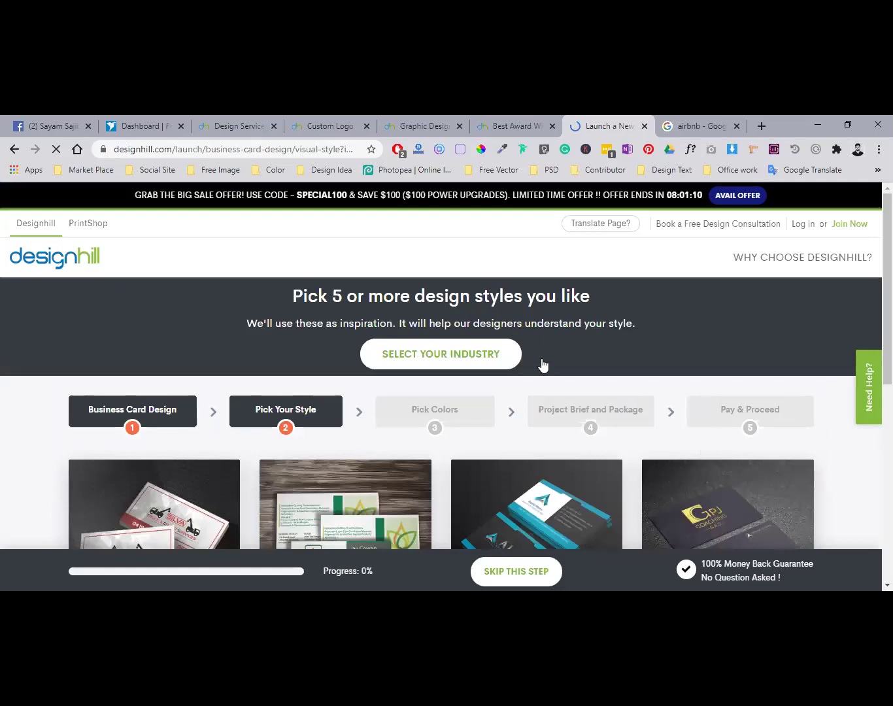
scroll(331, 379, down, 3)
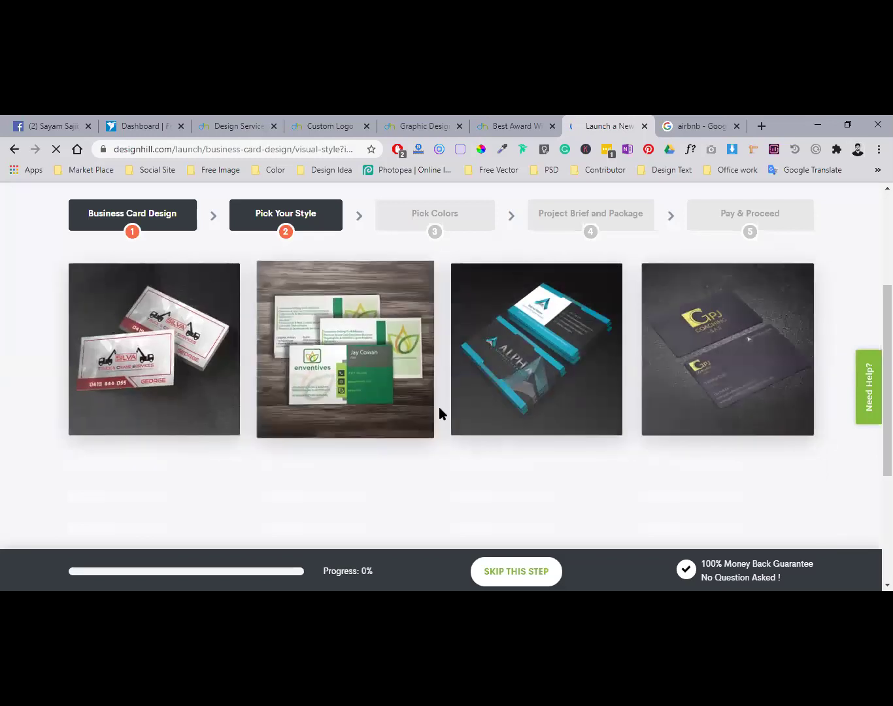
scroll(213, 517, down, 3)
scroll(198, 515, up, 5)
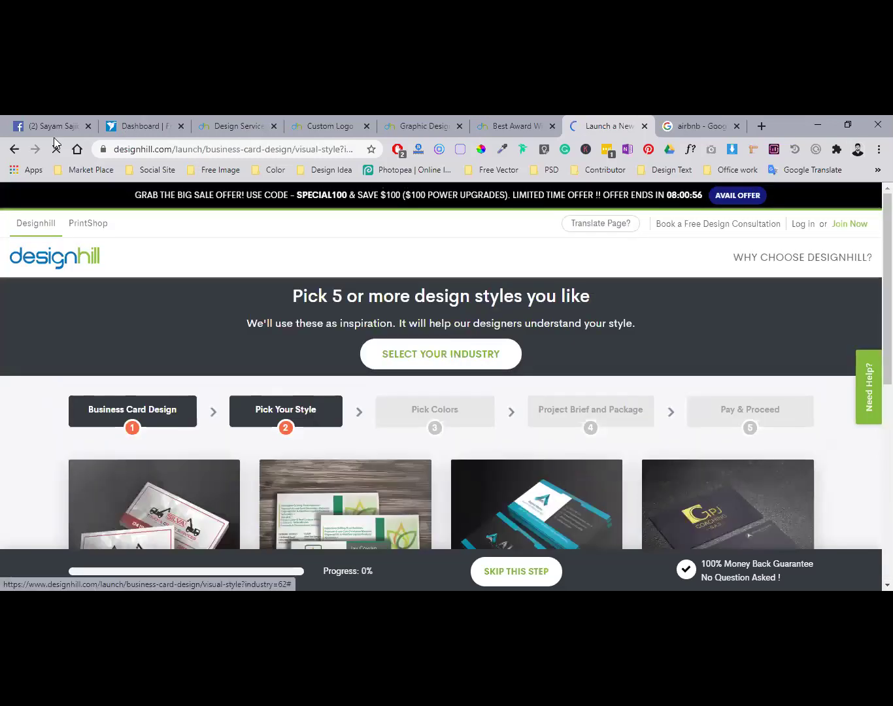
click(14, 148)
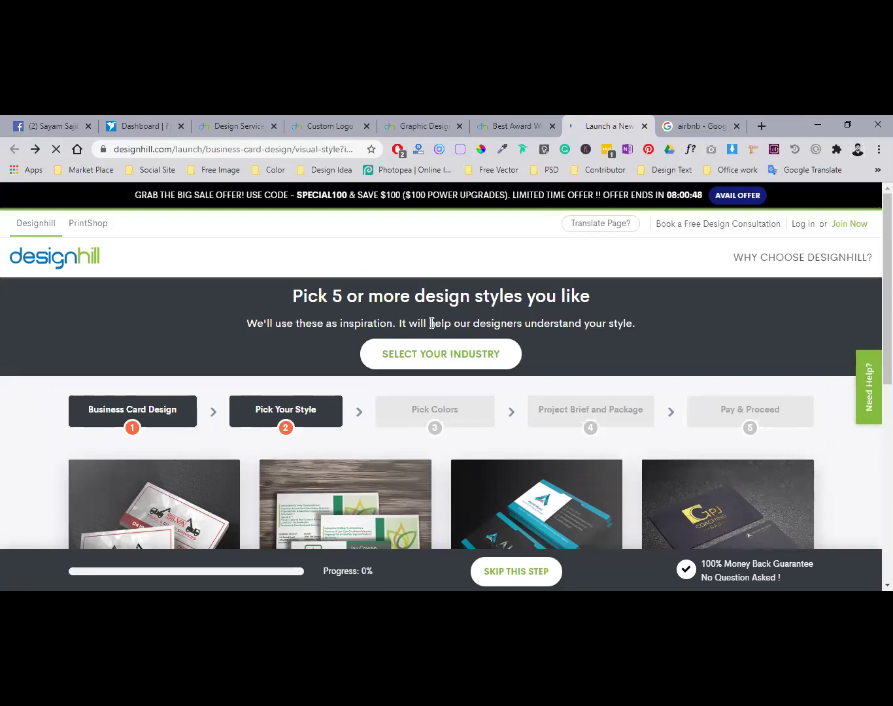
click(312, 127)
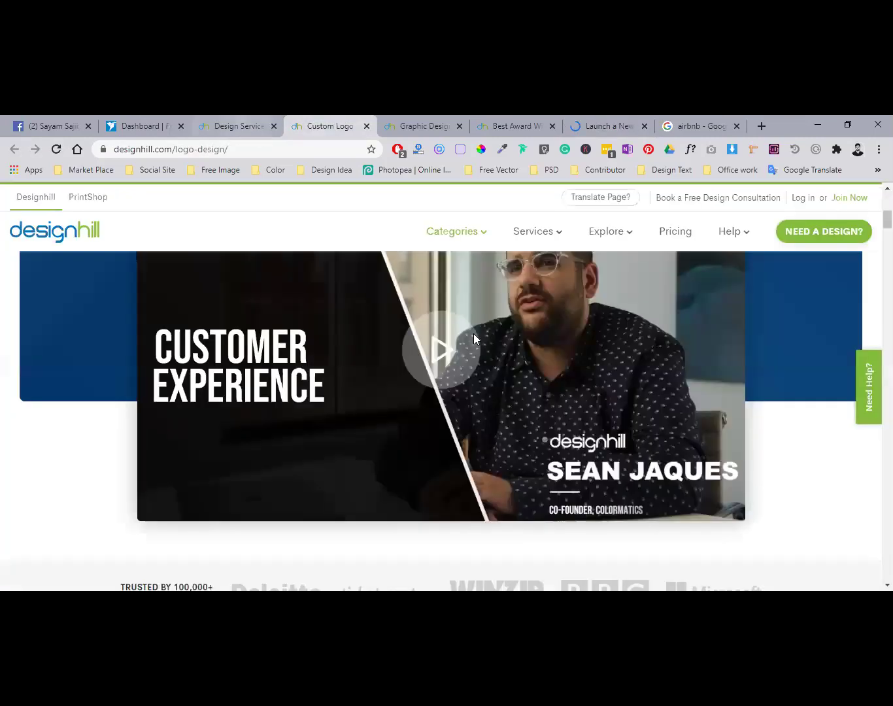
Step: Open Business Card Design via the homepage's Categories > Brand & Identity menu, then return to Custom Logo
key(ctrl+shift+Tab)
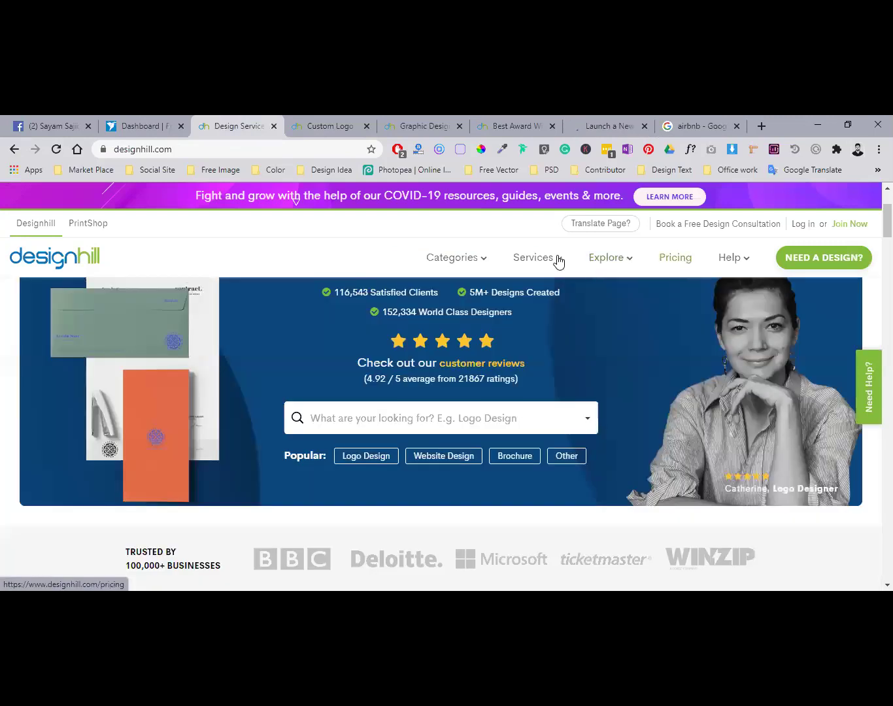
mouse_move(557, 261)
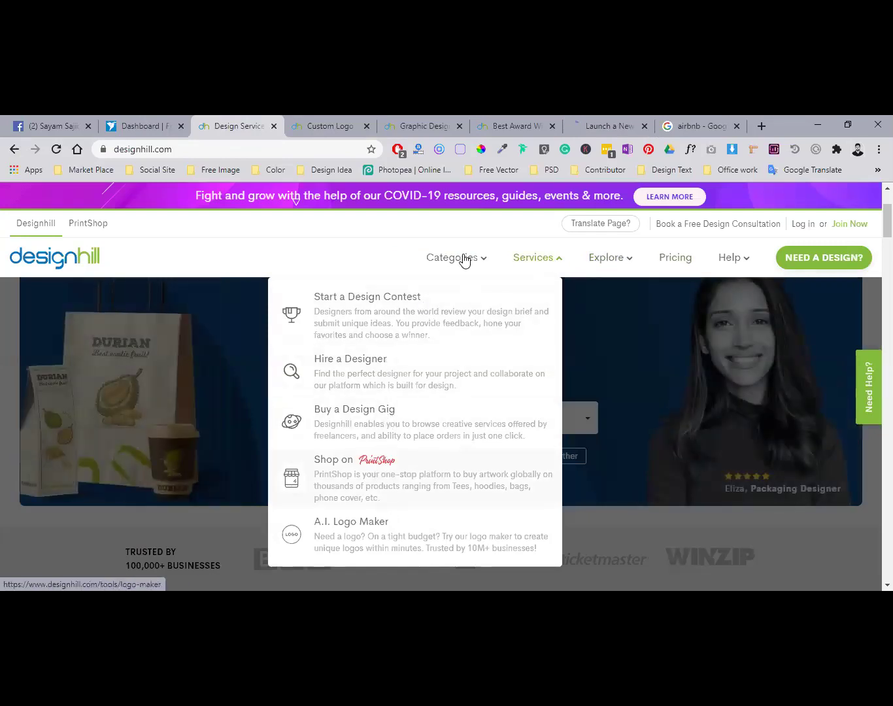
mouse_move(462, 258)
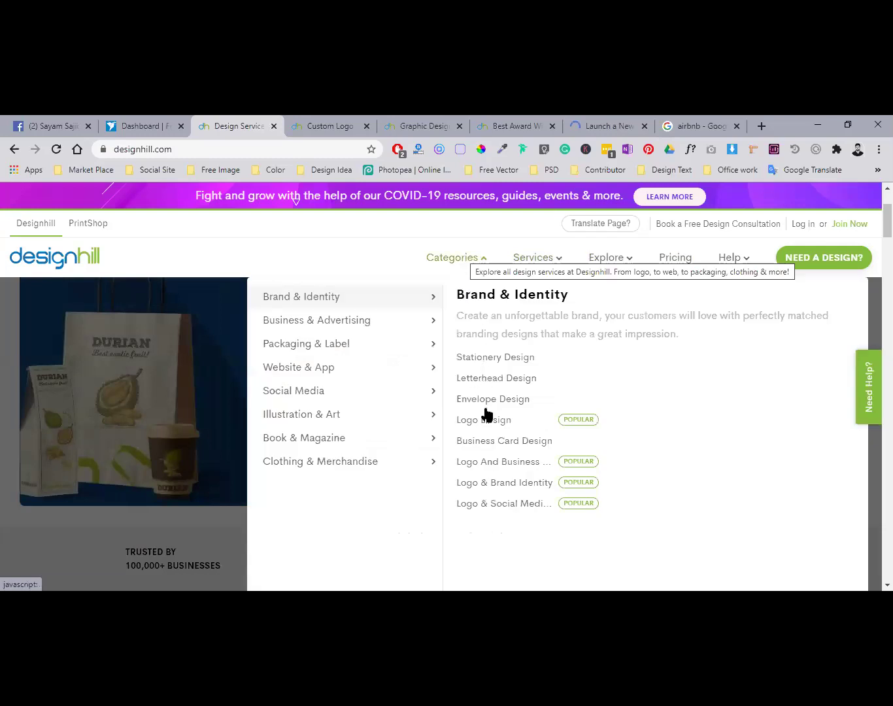
click(499, 442)
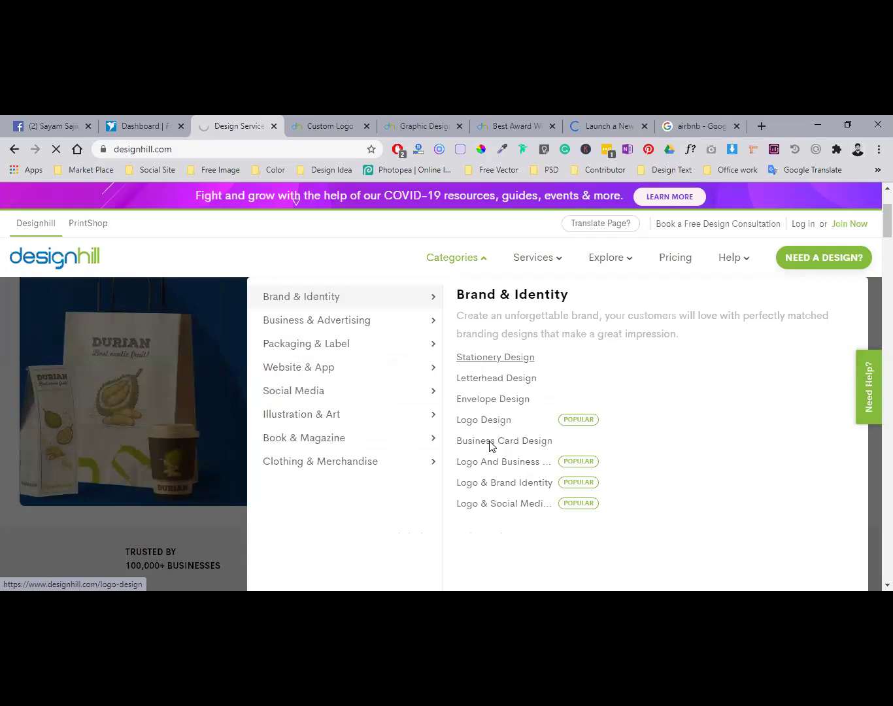
click(352, 127)
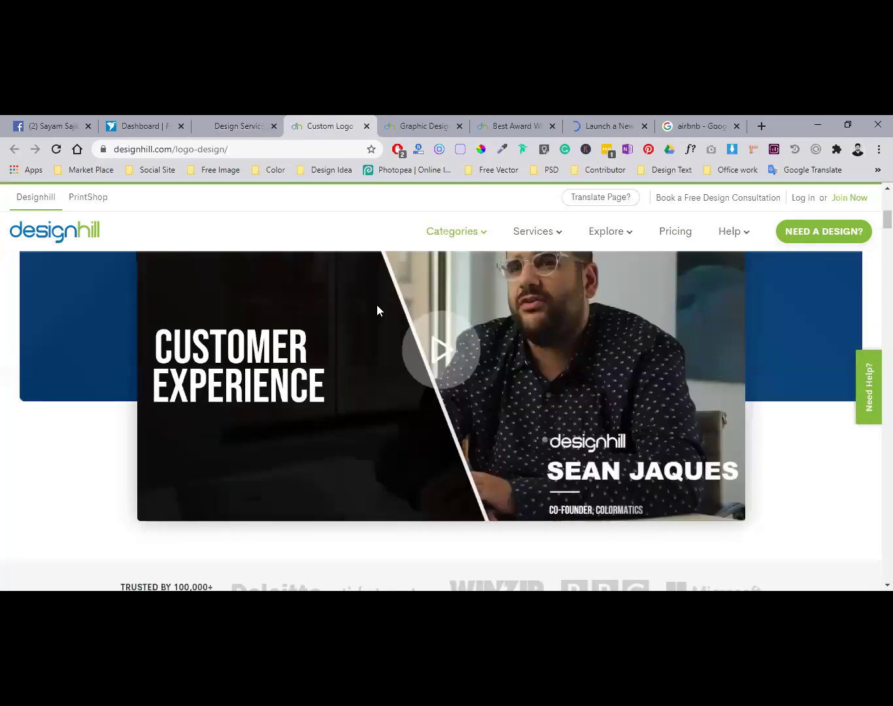
scroll(377, 305, down, 5)
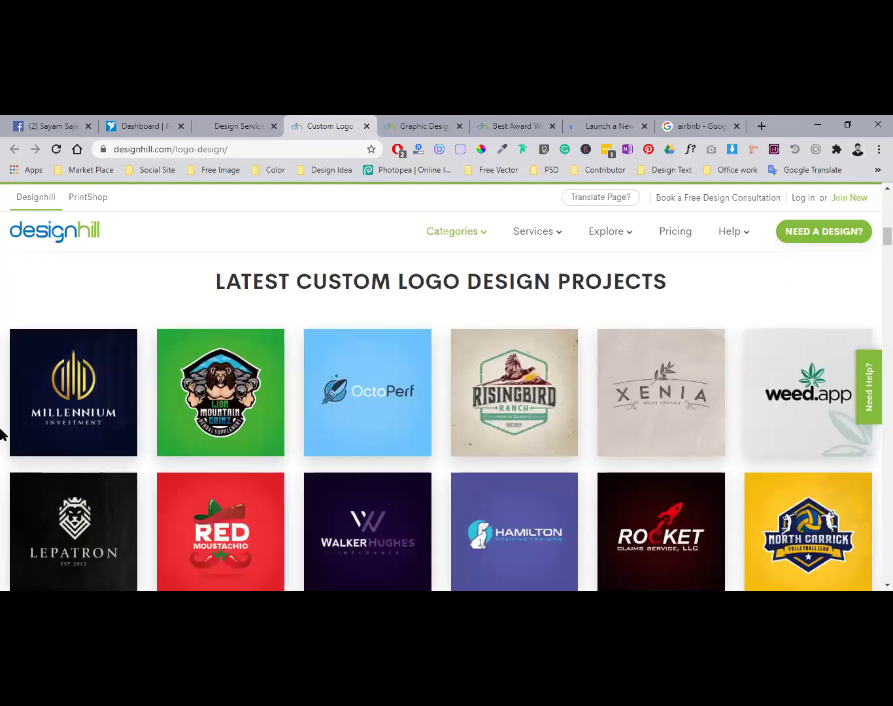
scroll(1, 431, down, 2)
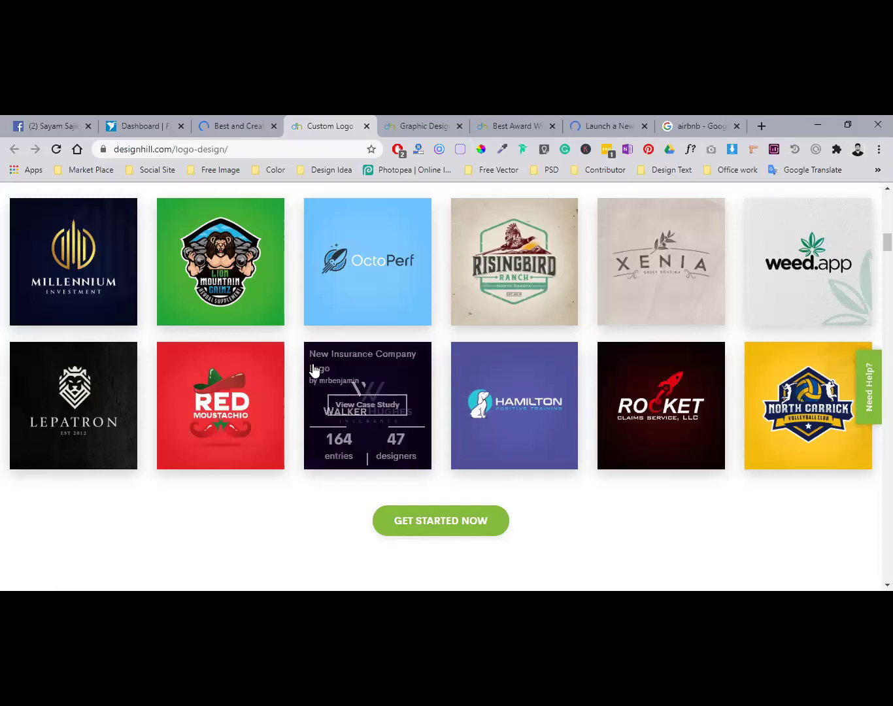
Step: Close the Facebook tab and browse the Business Card Design page promising 70+ designs in 7 days
click(89, 128)
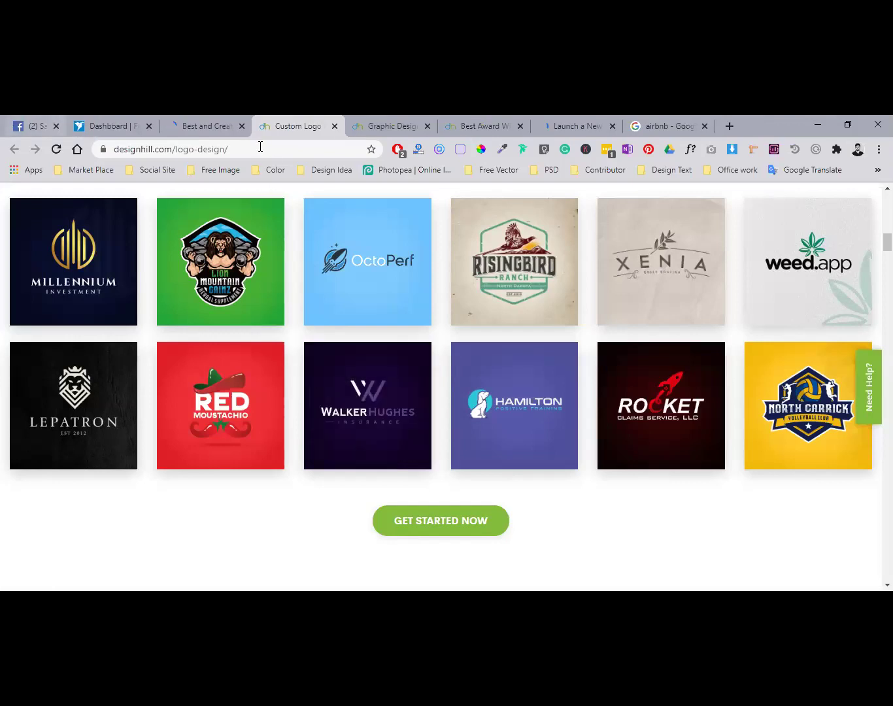
click(133, 122)
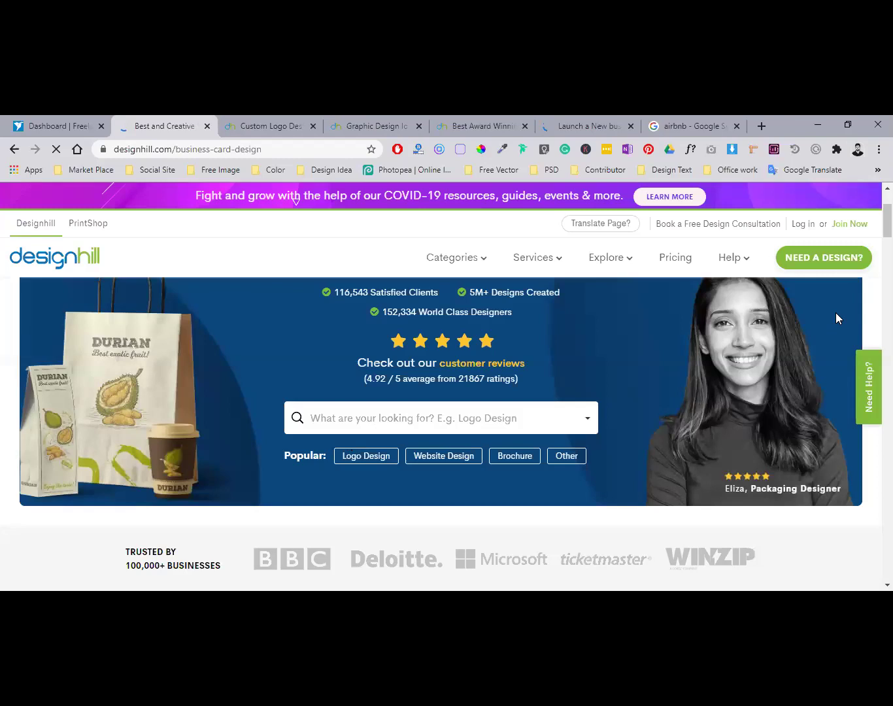
scroll(447, 431, down, 4)
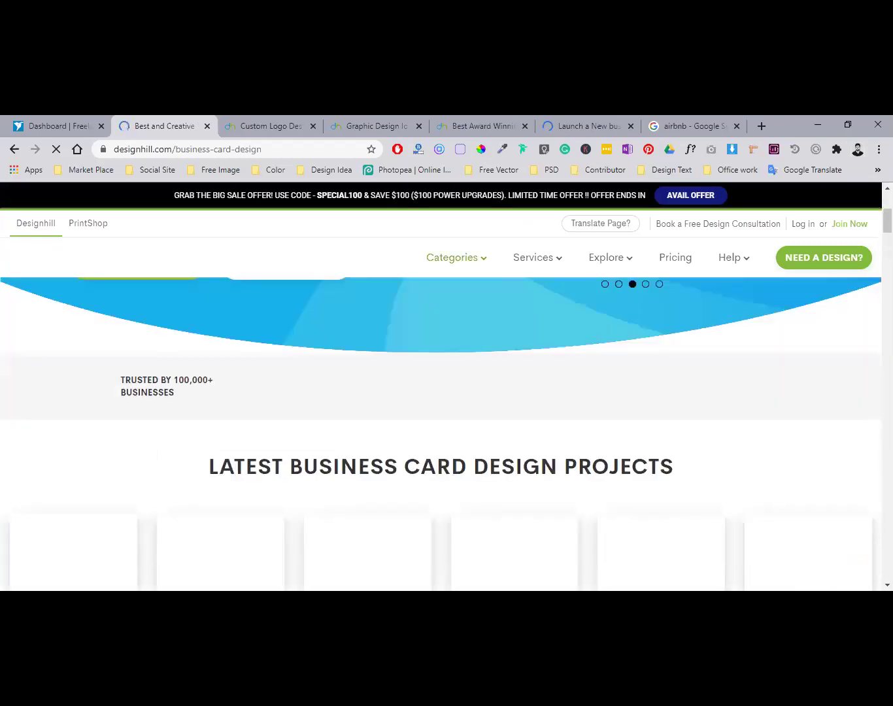
scroll(446, 431, down, 10)
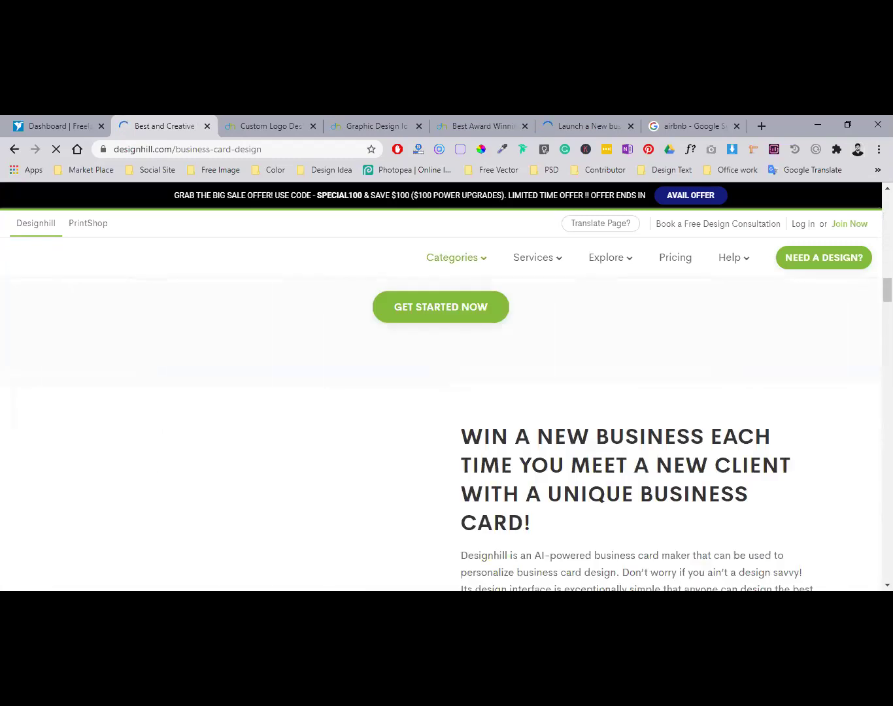
scroll(774, 401, up, 12)
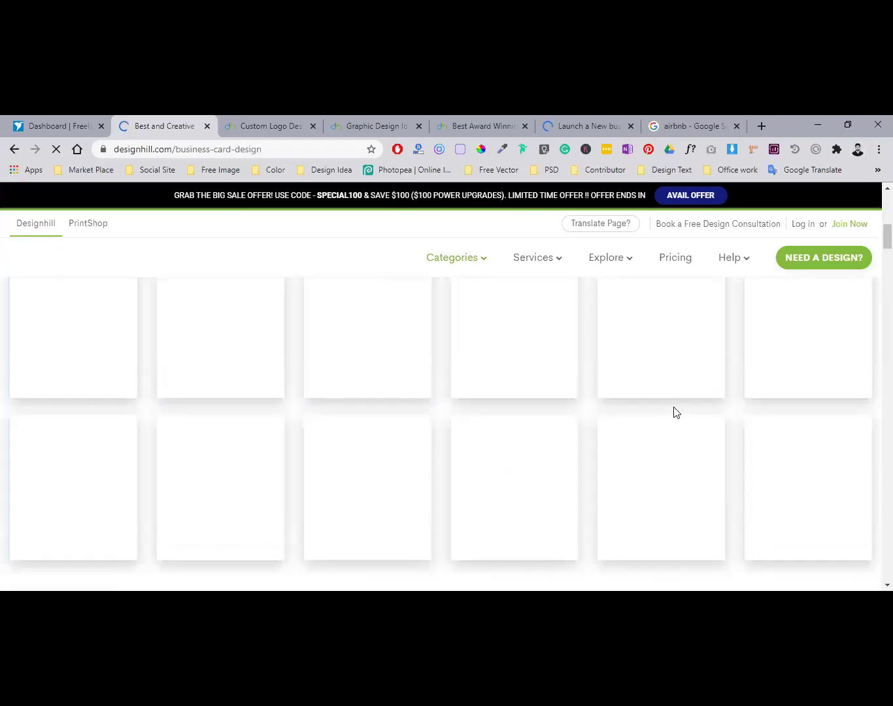
scroll(289, 475, down, 2)
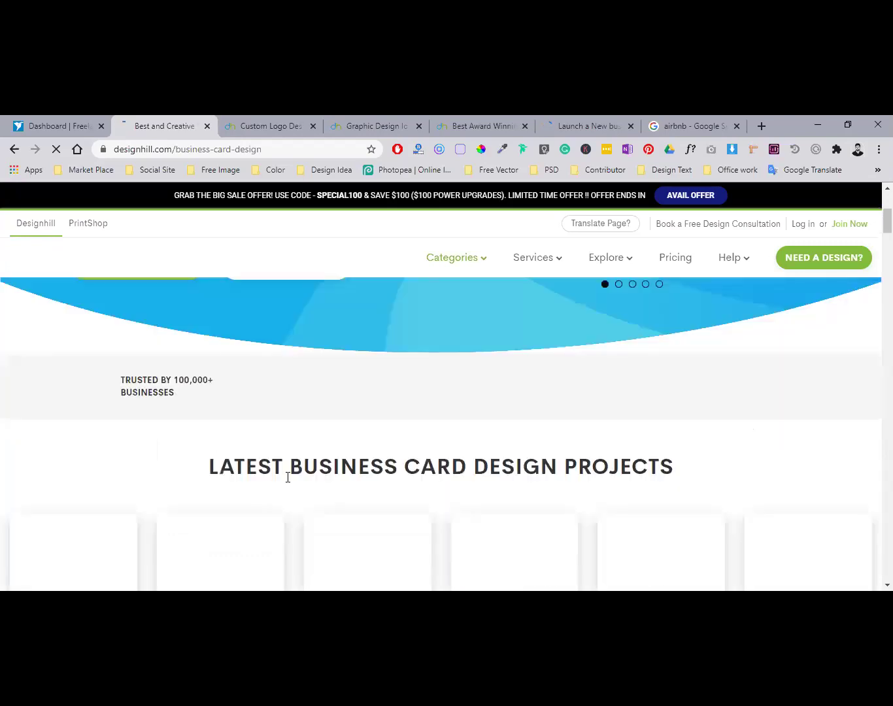
scroll(512, 458, up, 3)
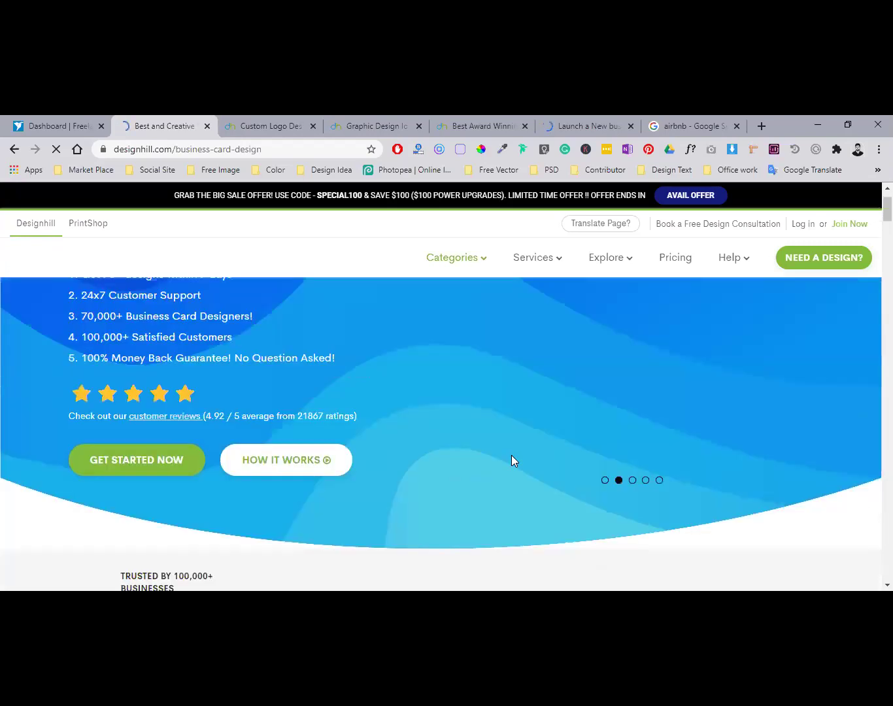
scroll(512, 462, up, 1)
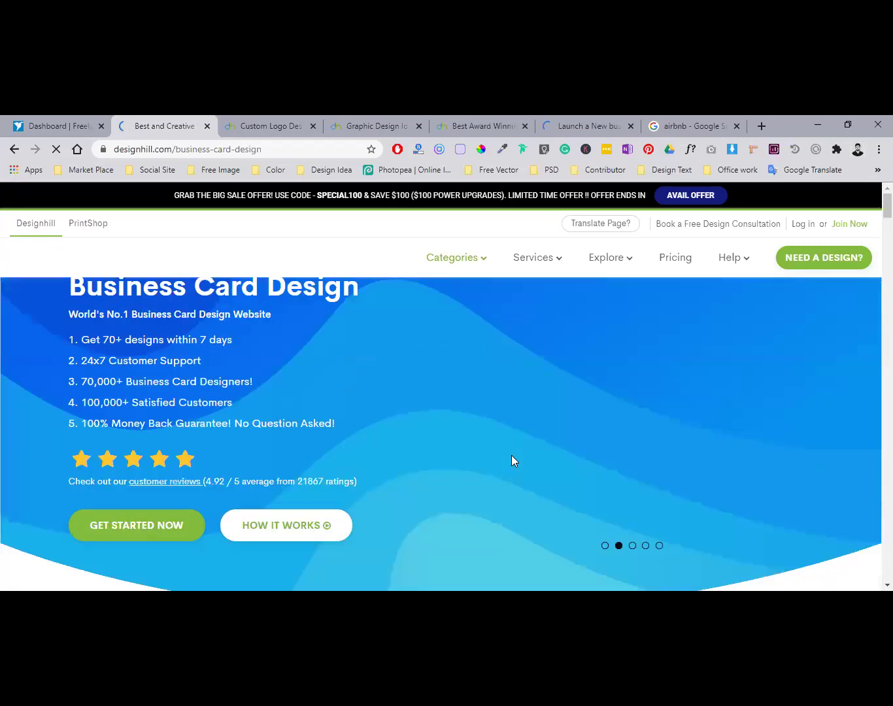
scroll(239, 357, down, 2)
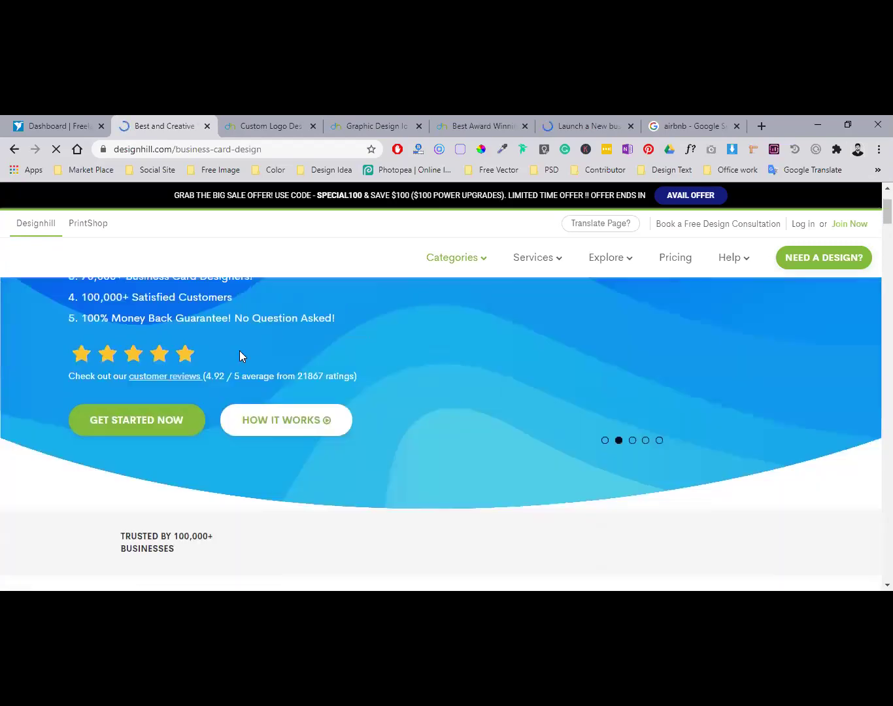
scroll(572, 353, down, 15)
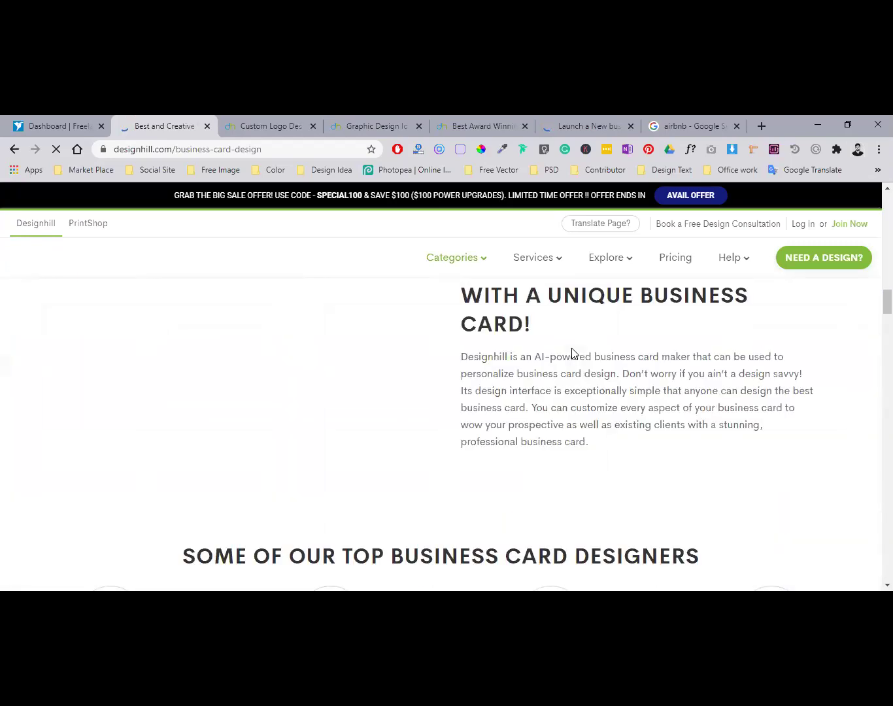
scroll(571, 353, down, 5)
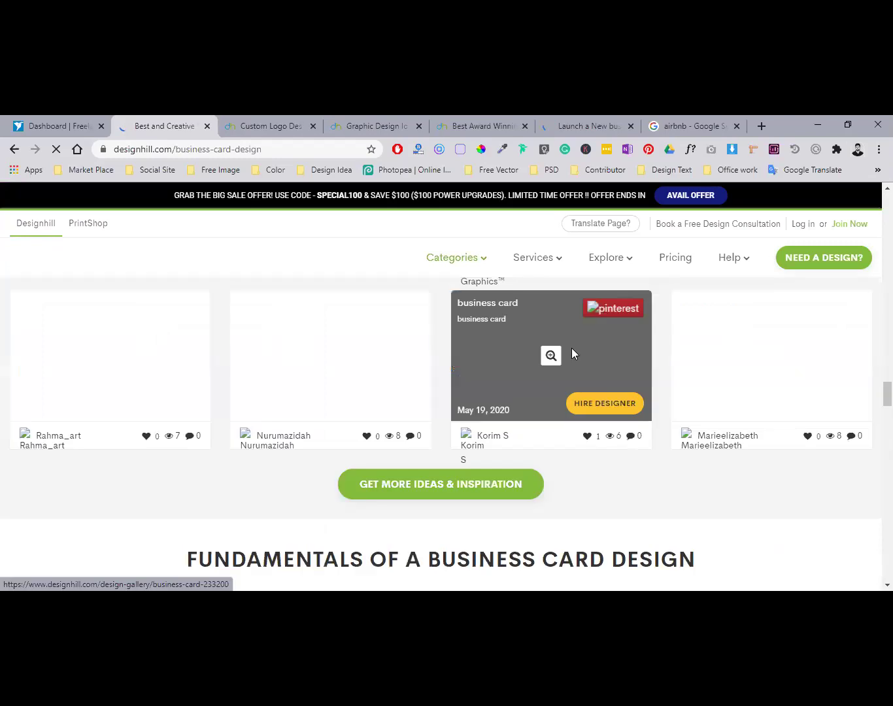
scroll(558, 406, down, 3)
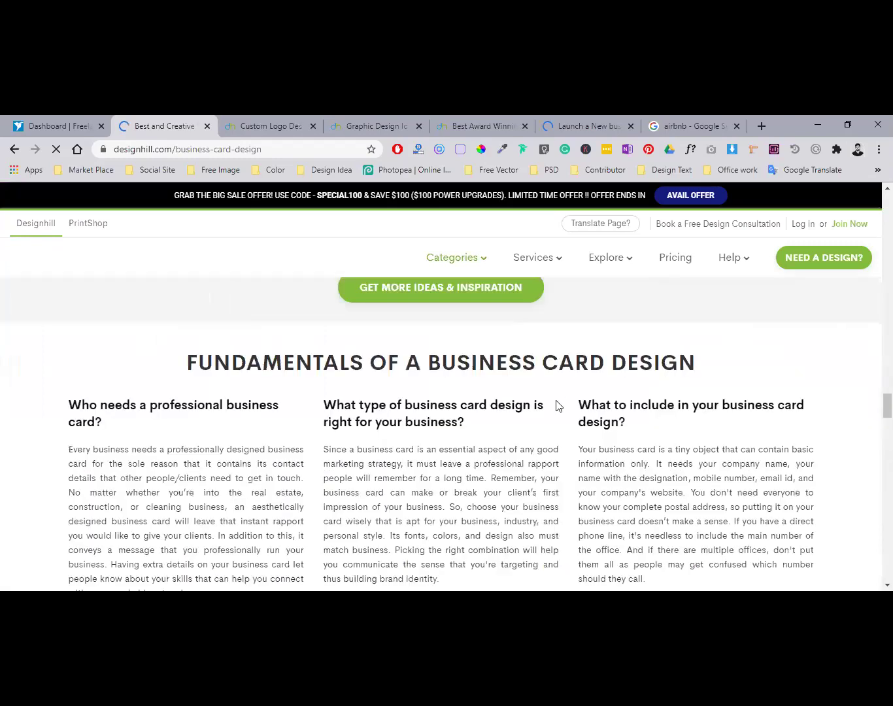
scroll(556, 405, up, 15)
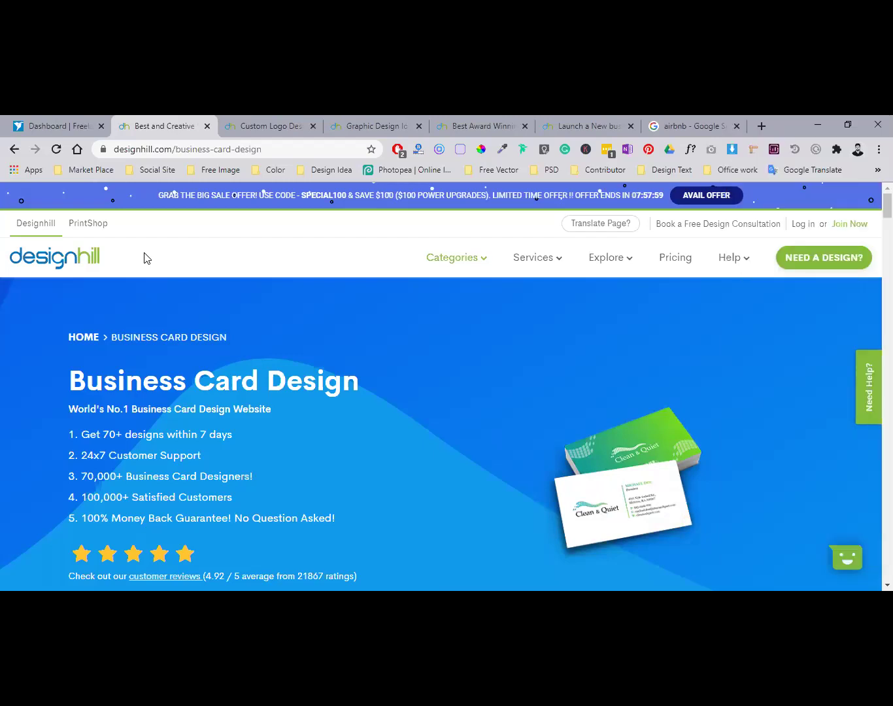
Step: Open the sign-up form with Join Now and clear the autofilled email and password
click(848, 224)
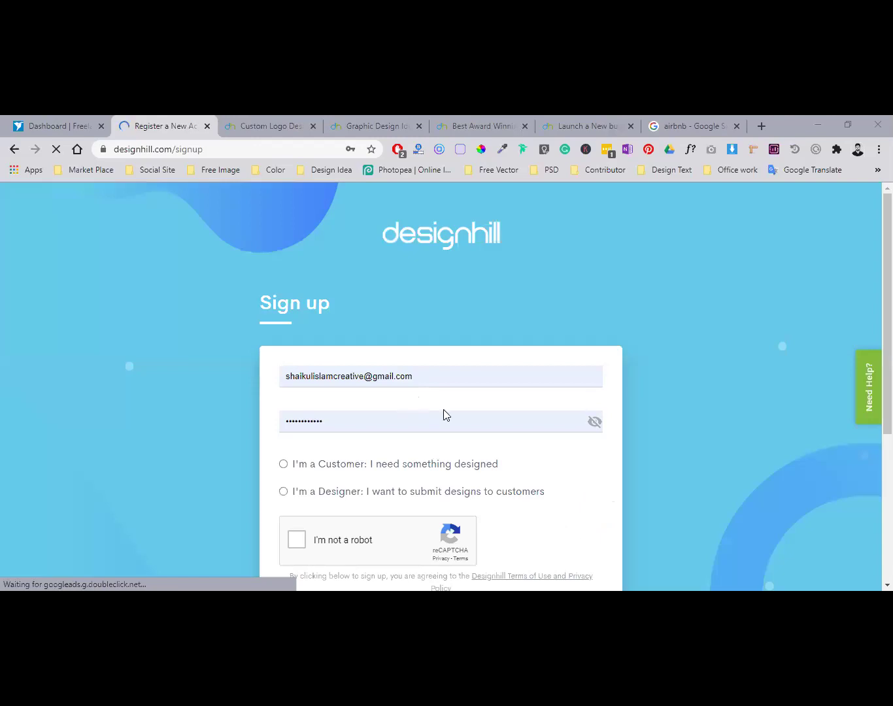
scroll(443, 411, down, 2)
scroll(454, 327, up, 1)
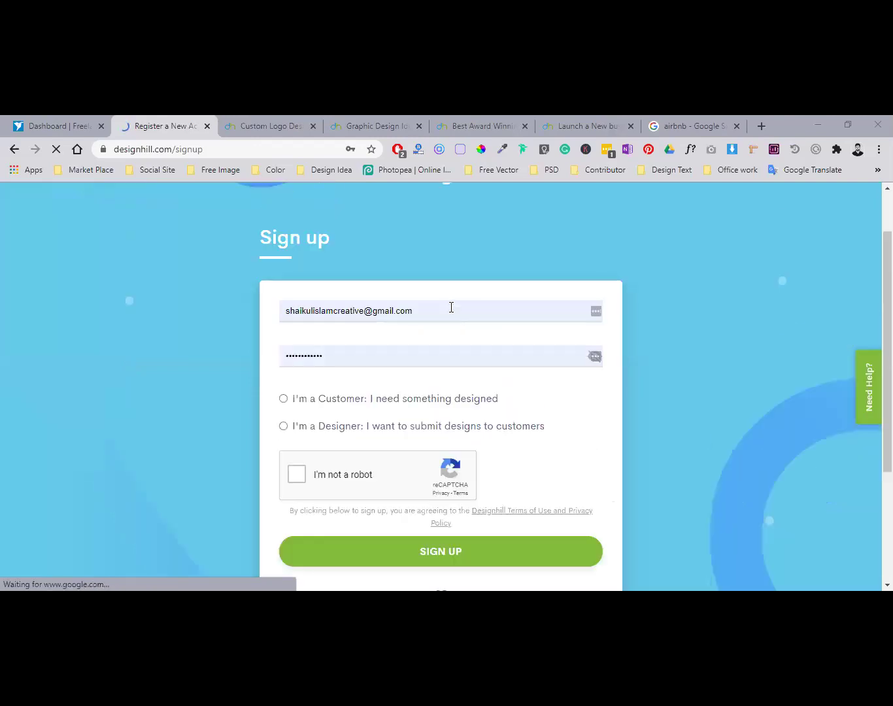
triple_click(281, 302)
key(BackSpace)
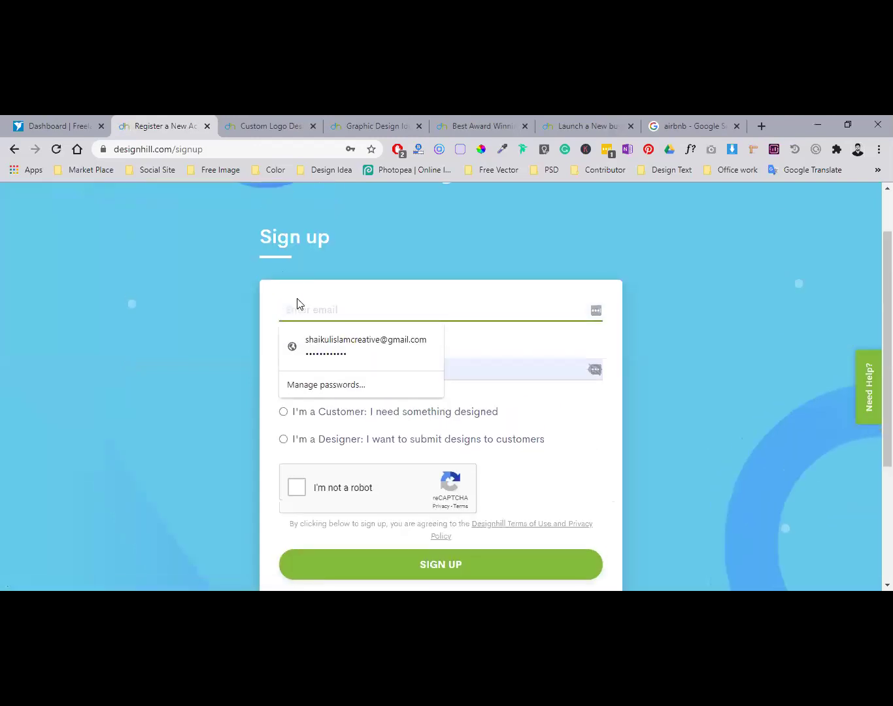
click(271, 299)
triple_click(285, 349)
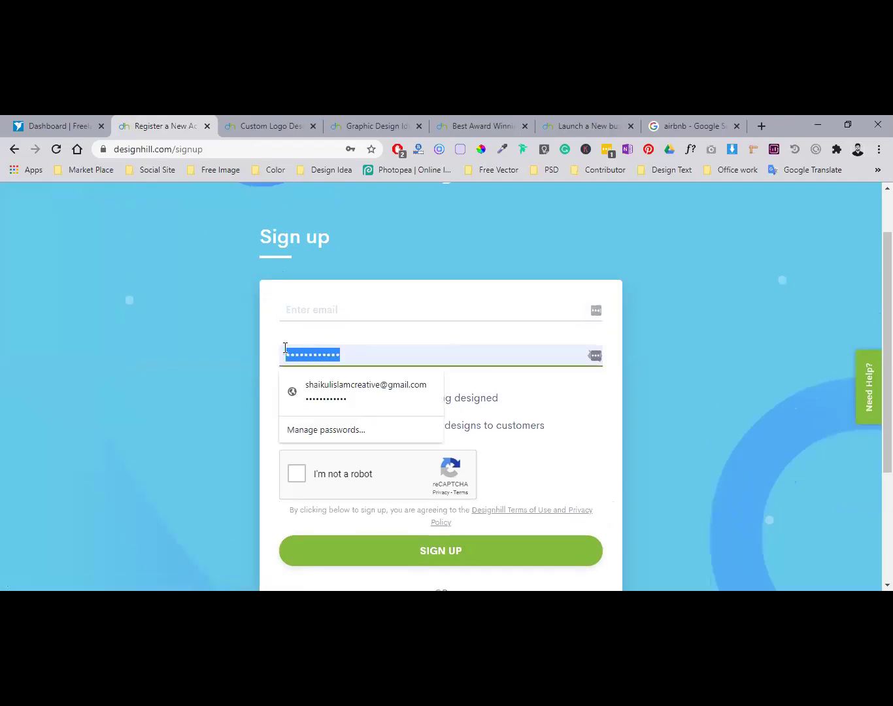
key(BackSpace)
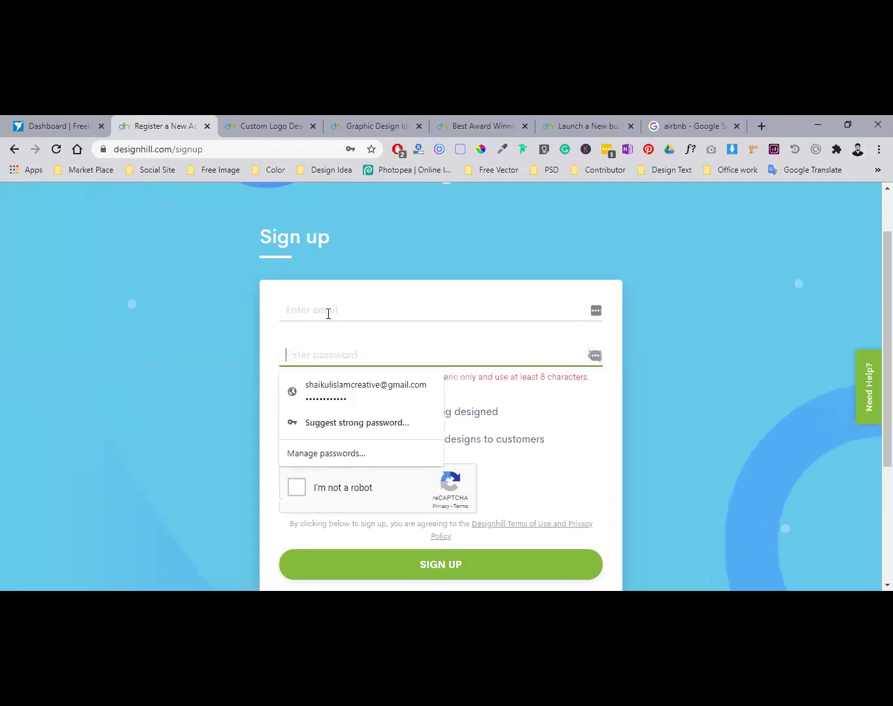
Step: Enter the new email address with an added '3' and paste the account password
click(327, 313)
key(ctrl+v)
click(340, 310)
text(3)
drag(345, 310, 242, 313)
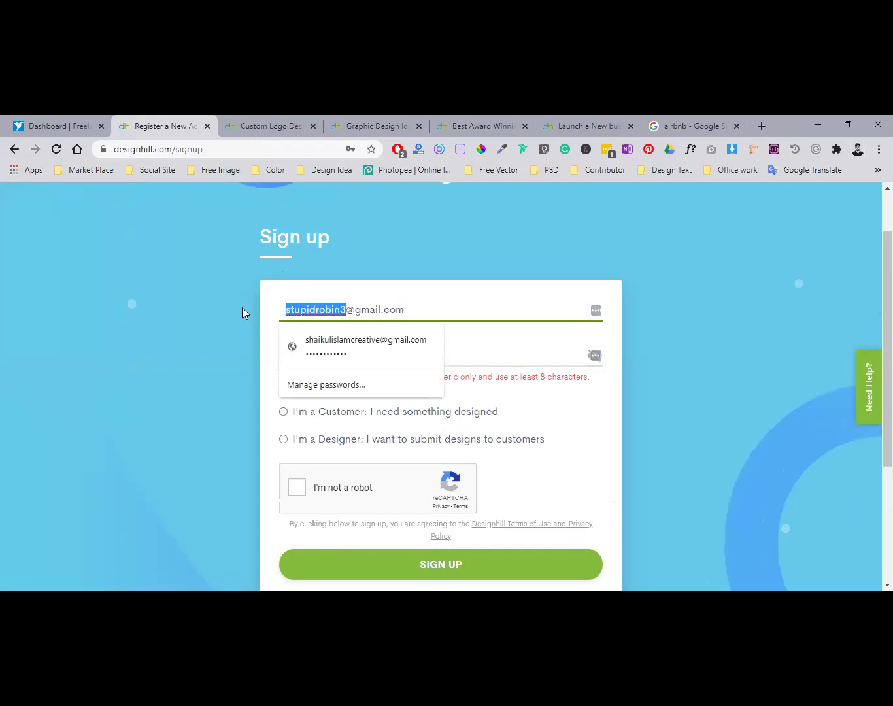
click(484, 345)
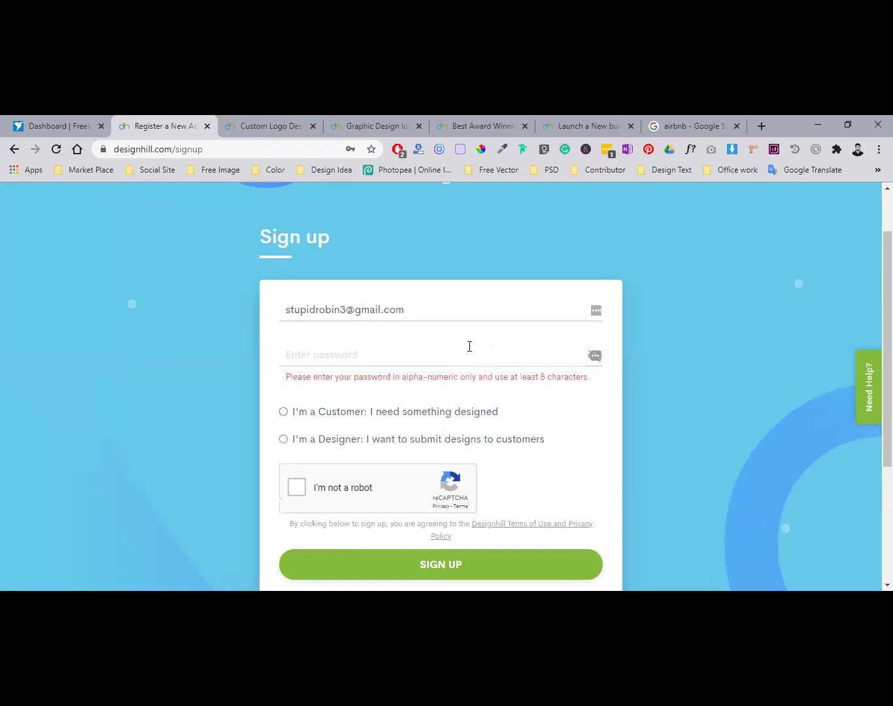
click(356, 356)
key(ctrl+v)
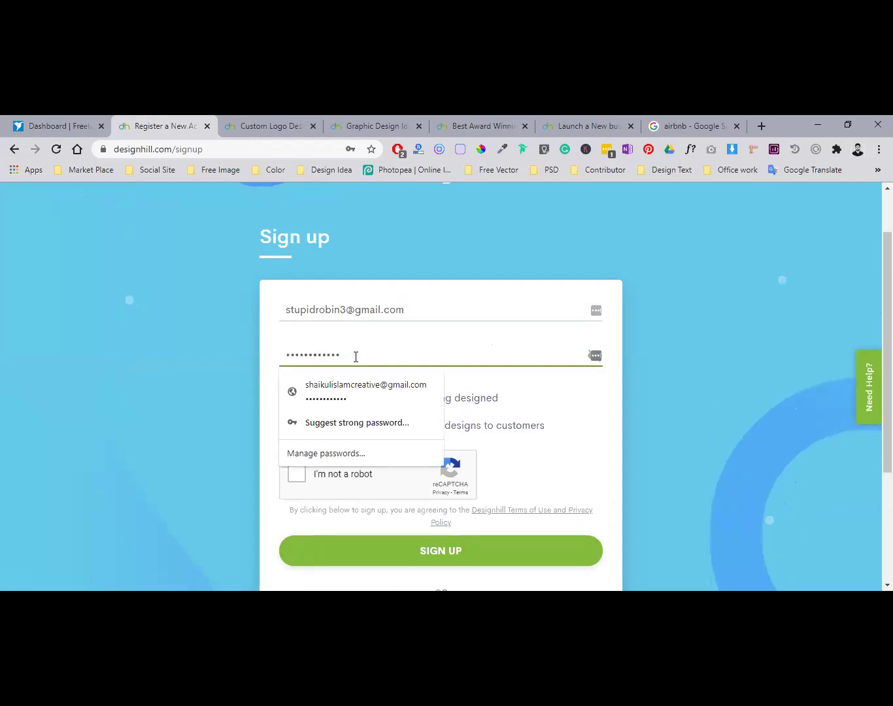
click(578, 453)
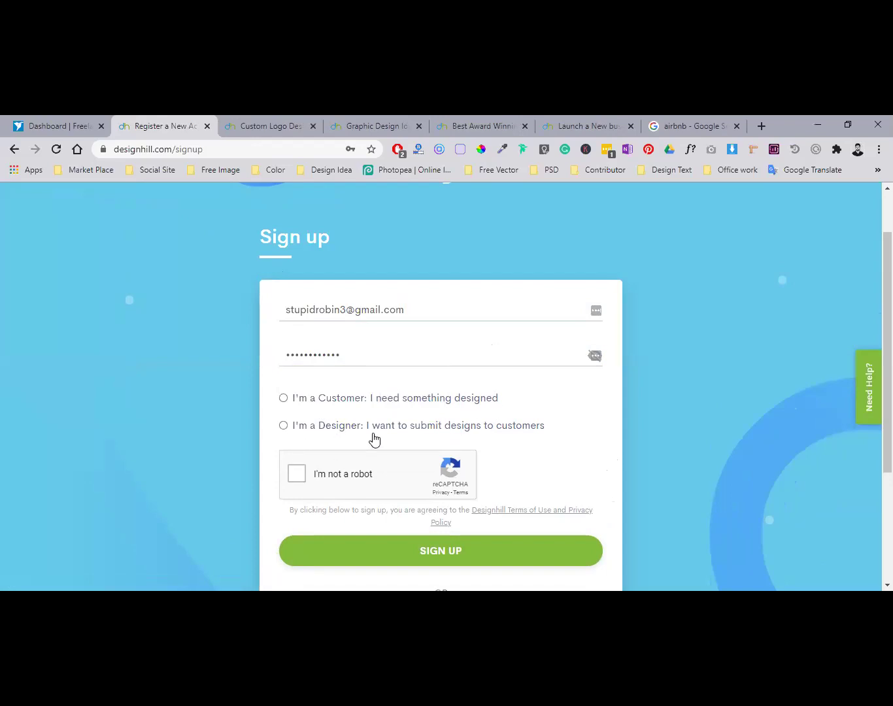
Step: Choose the 'I'm a Designer' account type and start the reCAPTCHA check
click(284, 426)
scroll(360, 474, down, 2)
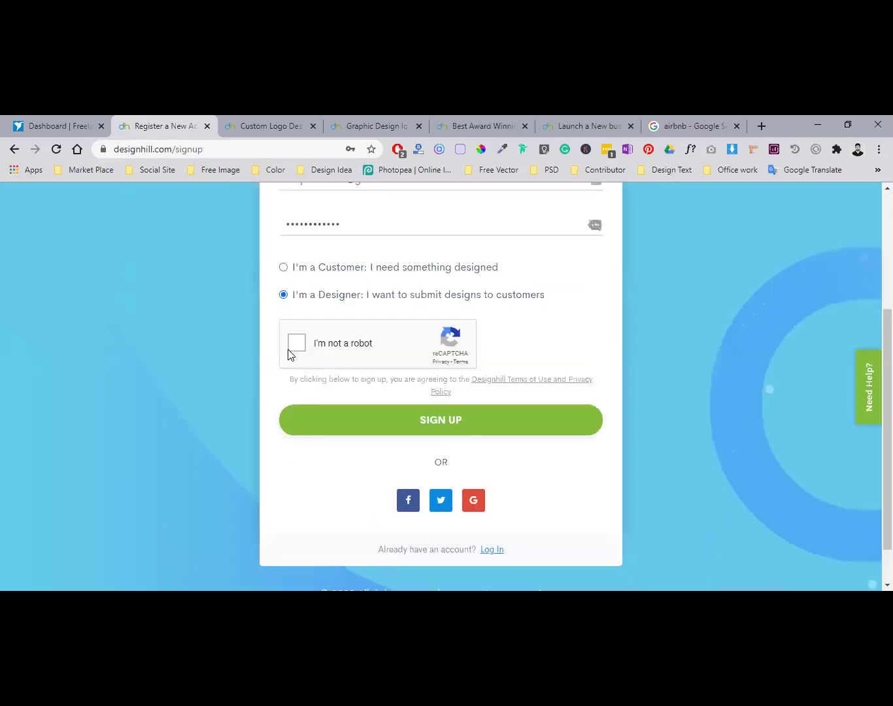
click(297, 345)
scroll(308, 441, up, 1)
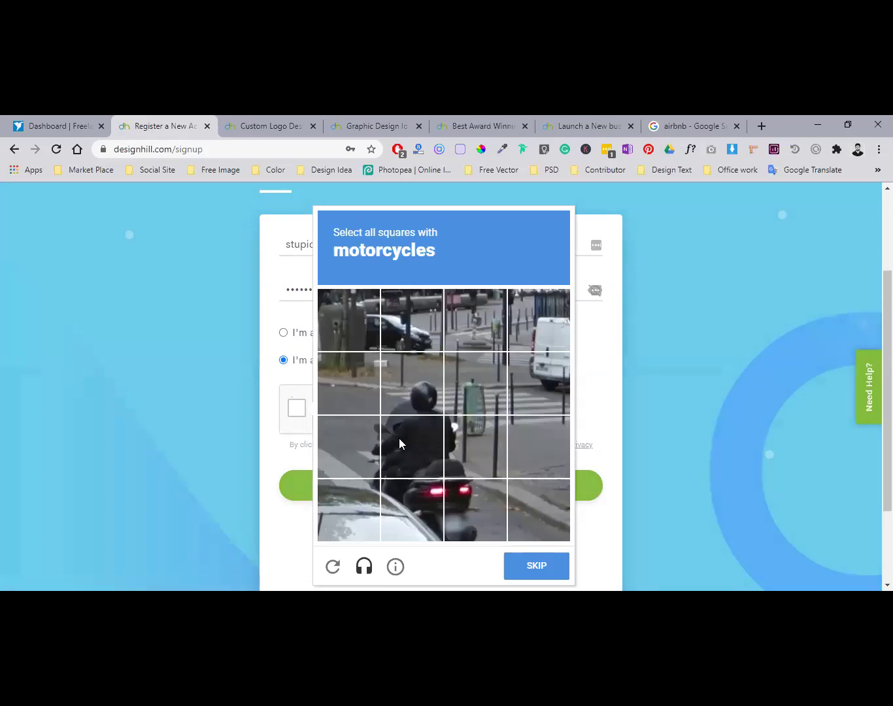
Step: Pass the reCAPTCHA by selecting the seven motorcycle tiles and verifying
click(421, 395)
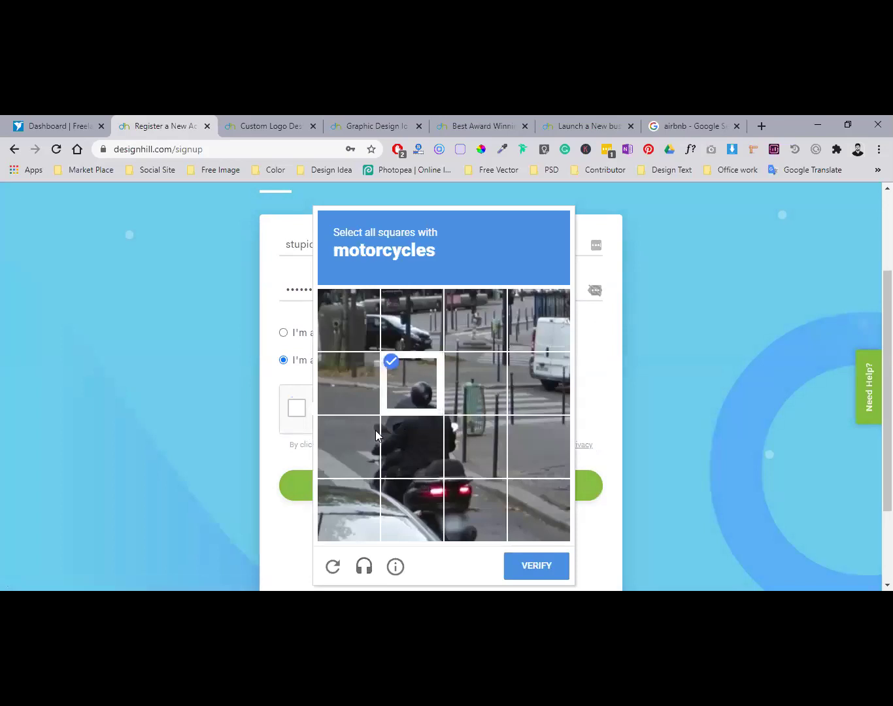
click(375, 432)
click(398, 455)
click(399, 495)
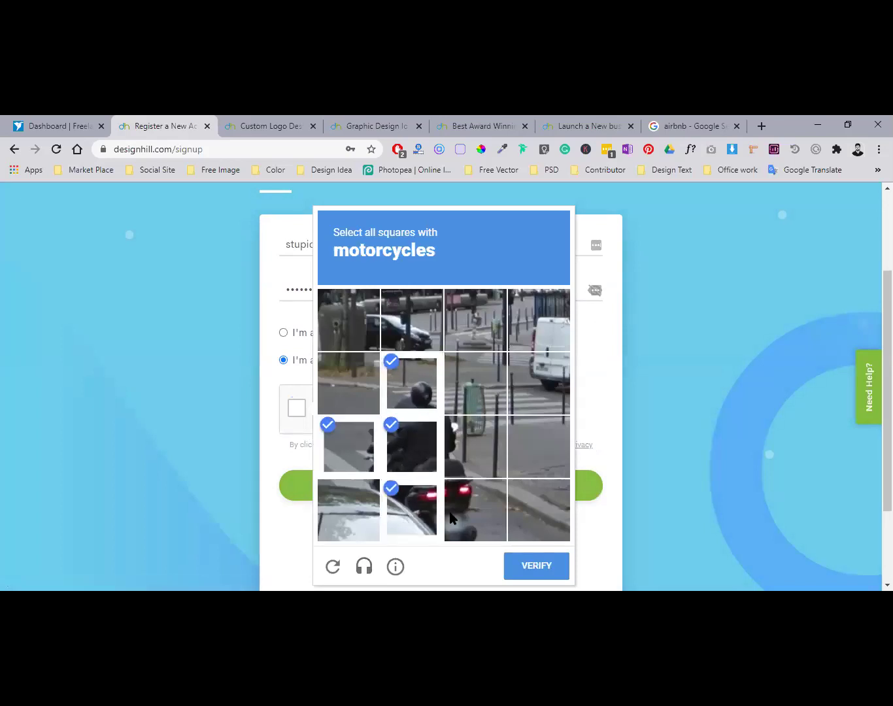
click(452, 518)
click(462, 441)
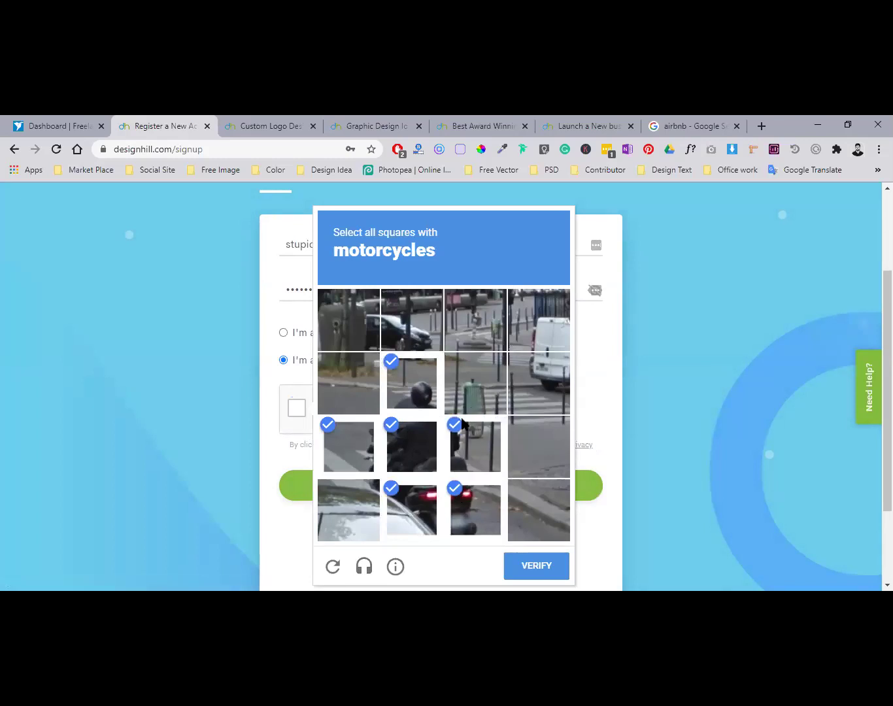
click(462, 392)
click(515, 565)
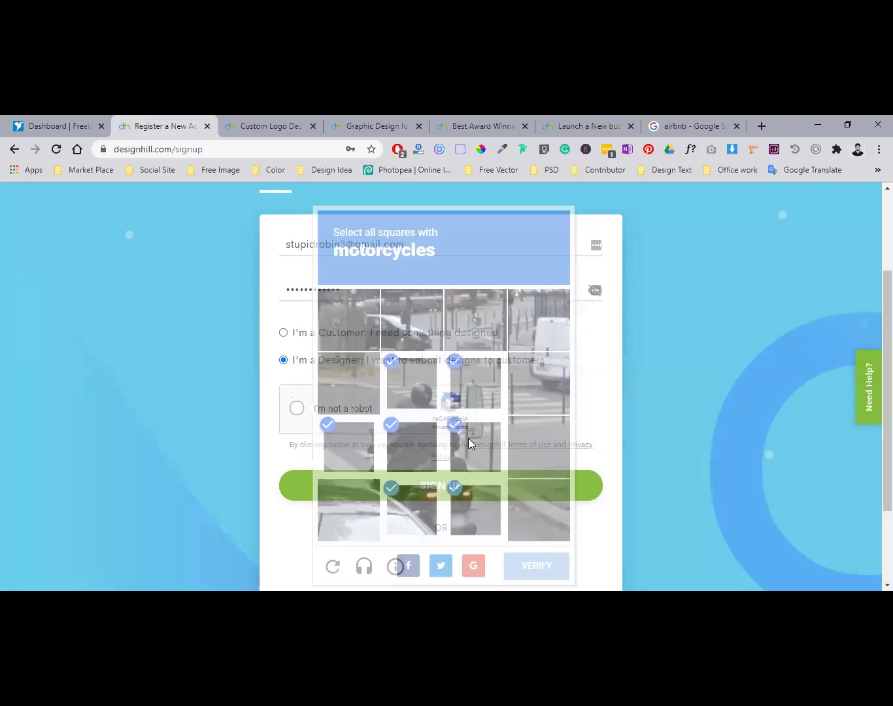
Step: Submit the designer sign-up form with SIGN UP
scroll(439, 431, down, 1)
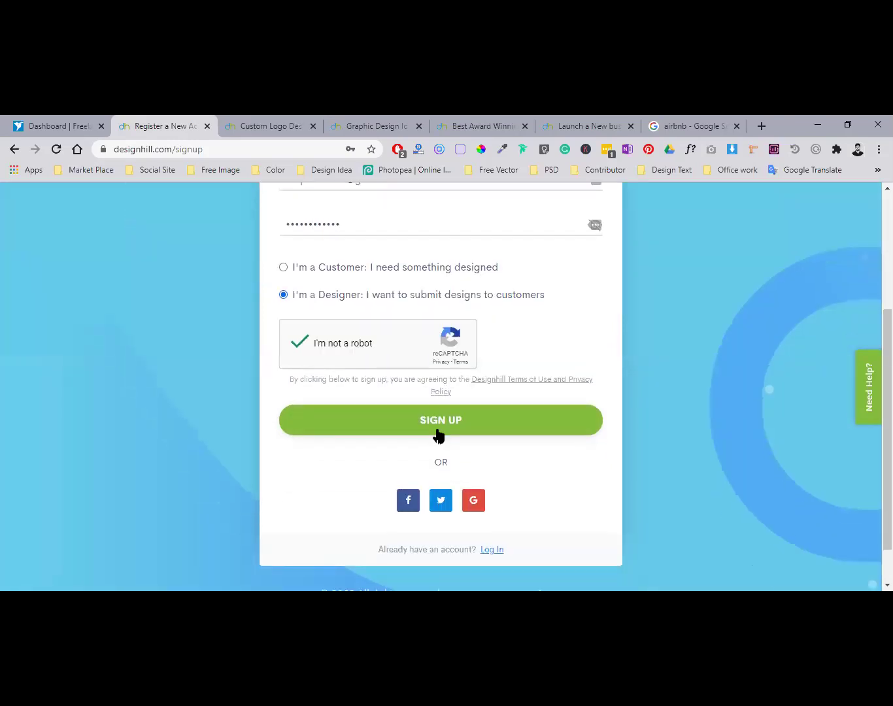
scroll(492, 319, up, 2)
scroll(433, 380, down, 3)
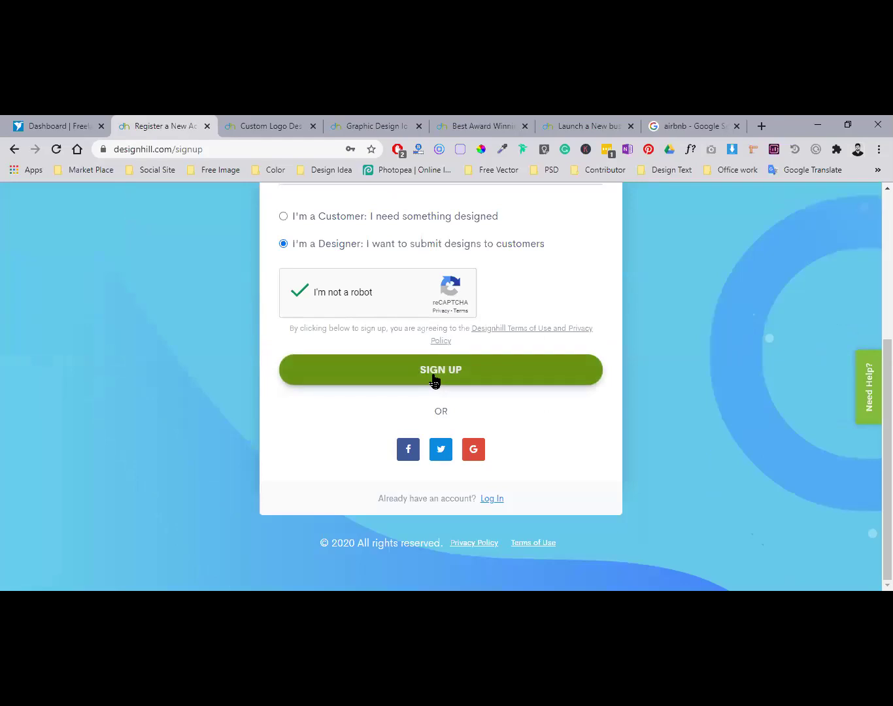
click(434, 378)
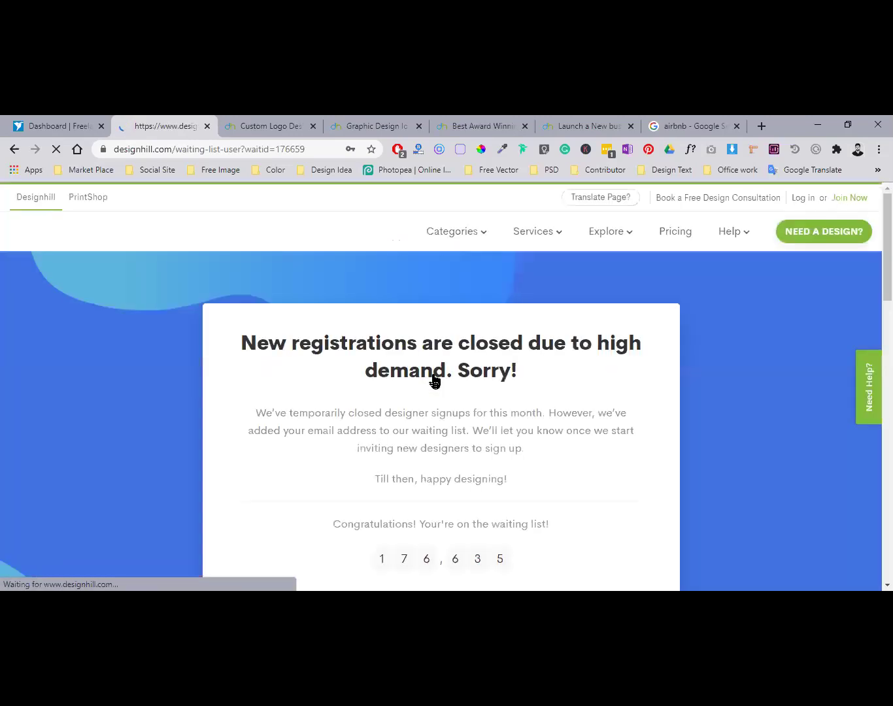
Step: Decline saving the password in both Chrome and LastPass
scroll(443, 389, down, 3)
scroll(442, 389, up, 3)
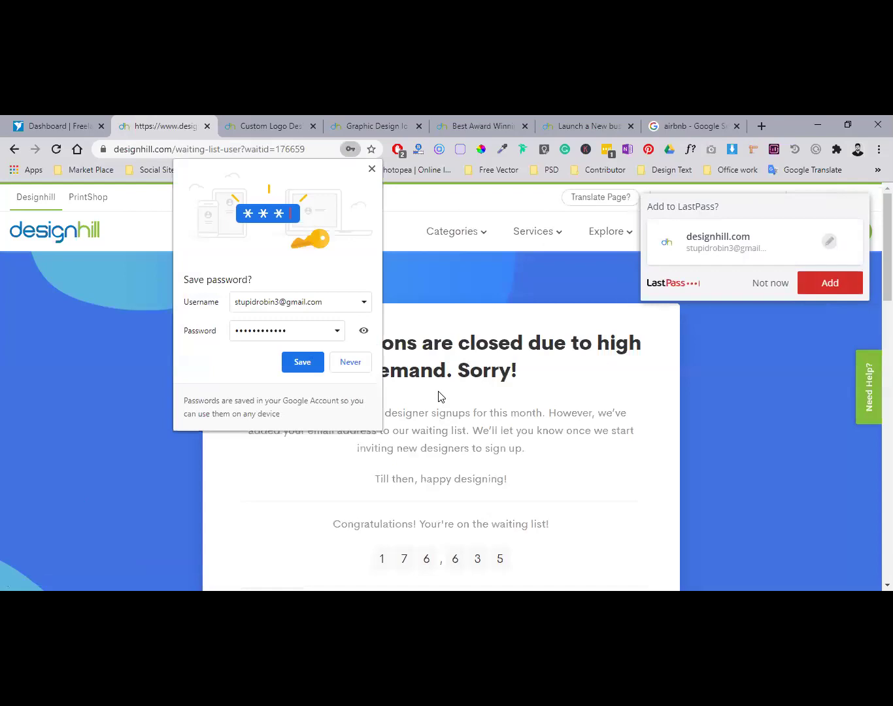
click(354, 366)
click(770, 284)
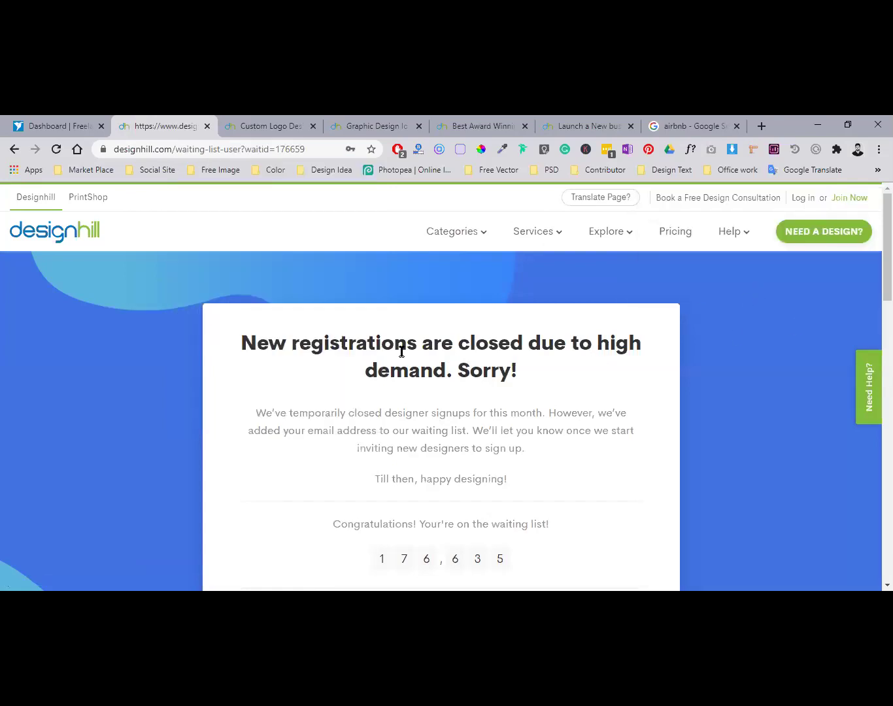
Step: Look over the waiting-list position and the Add Your Social Presence fields
scroll(401, 351, down, 1)
scroll(401, 352, down, 1)
scroll(401, 352, down, 3)
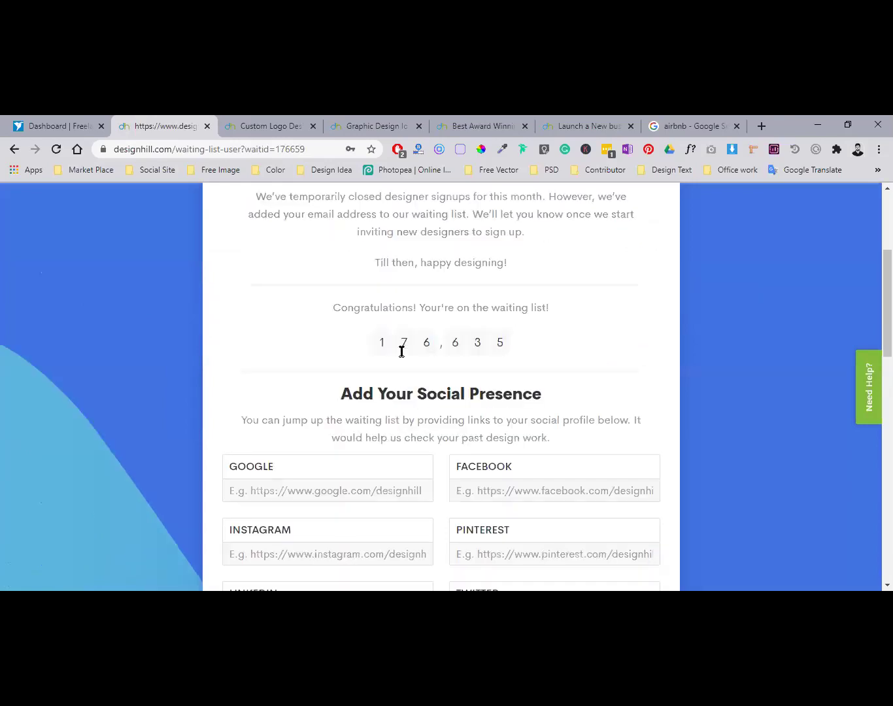
scroll(401, 356, down, 4)
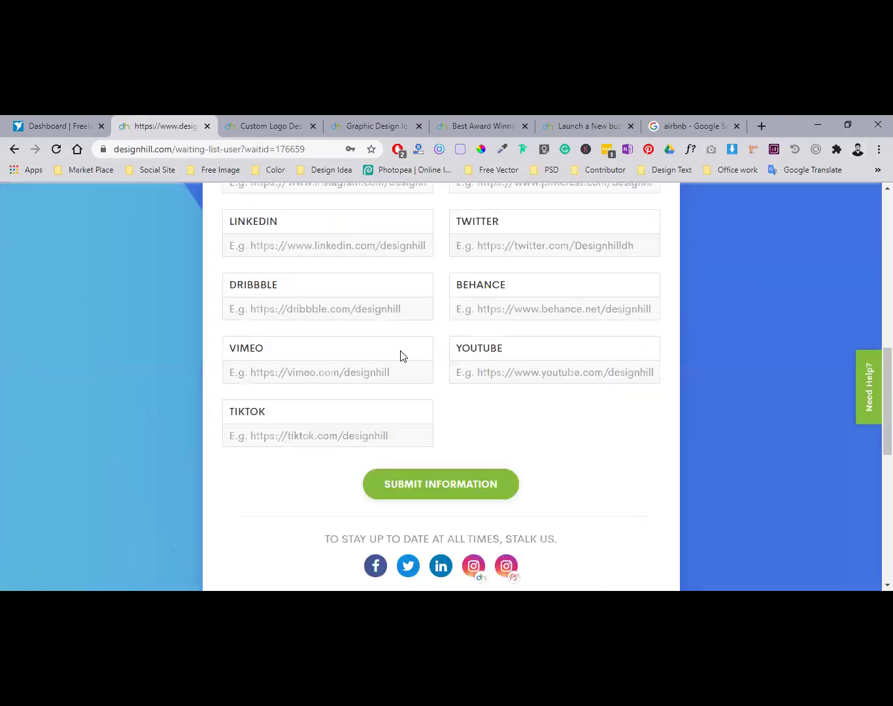
scroll(403, 355, up, 5)
scroll(401, 356, up, 3)
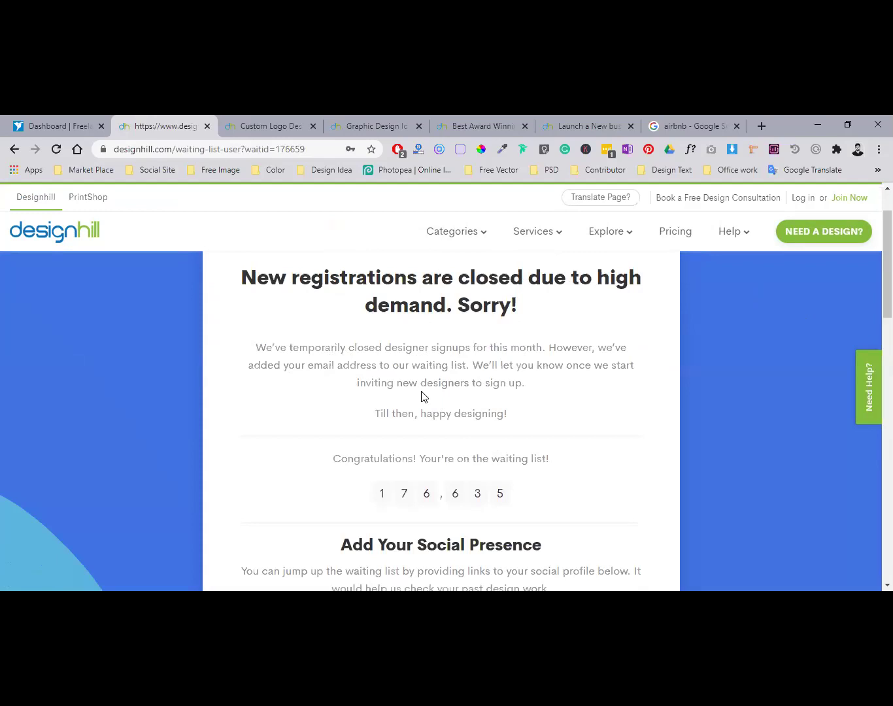
scroll(422, 396, down, 1)
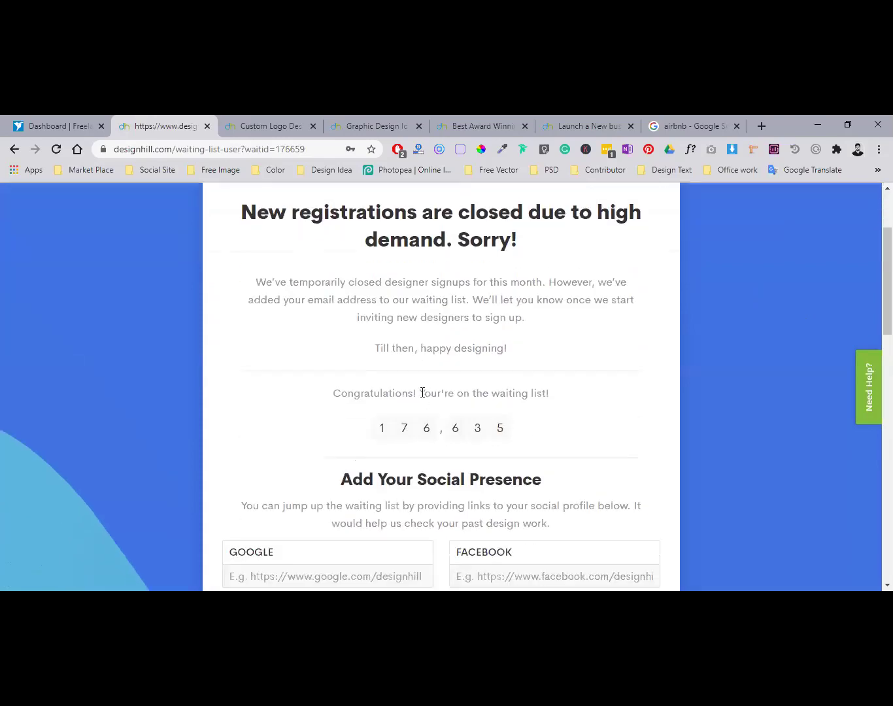
scroll(422, 392, down, 1)
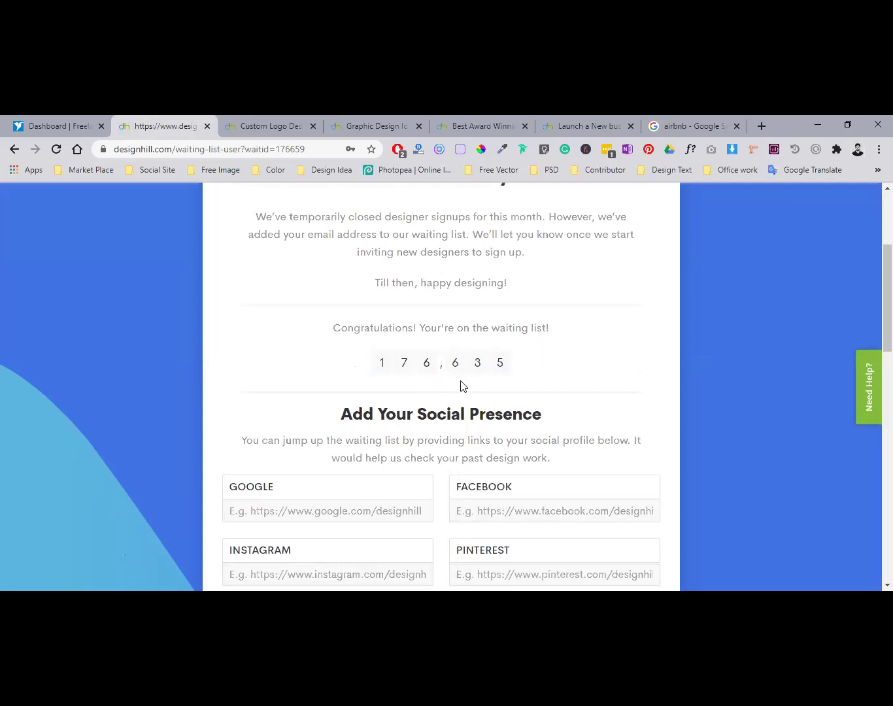
double_click(500, 363)
scroll(449, 378, down, 1)
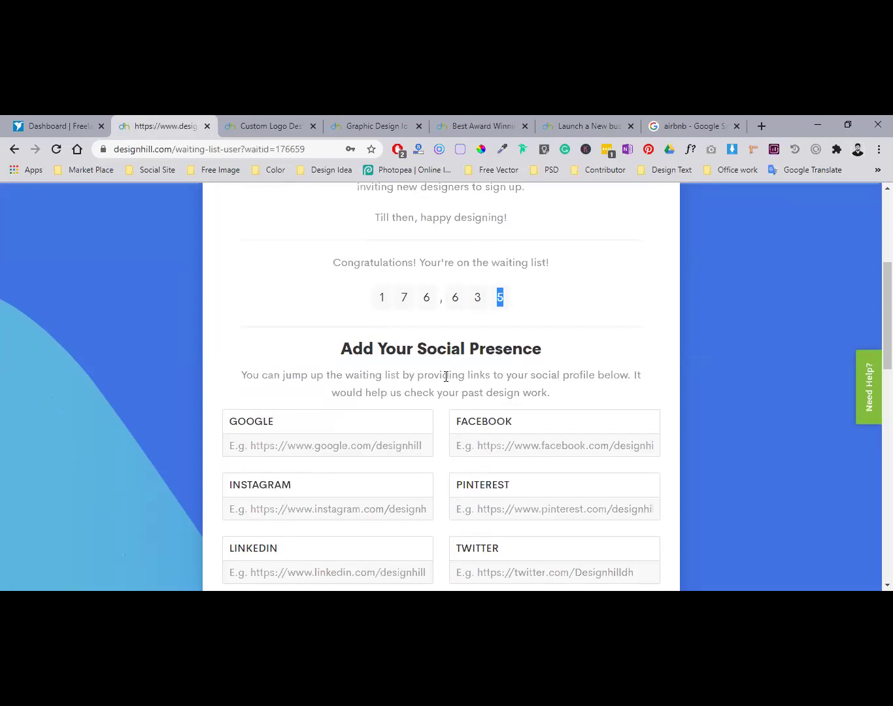
scroll(446, 376, down, 6)
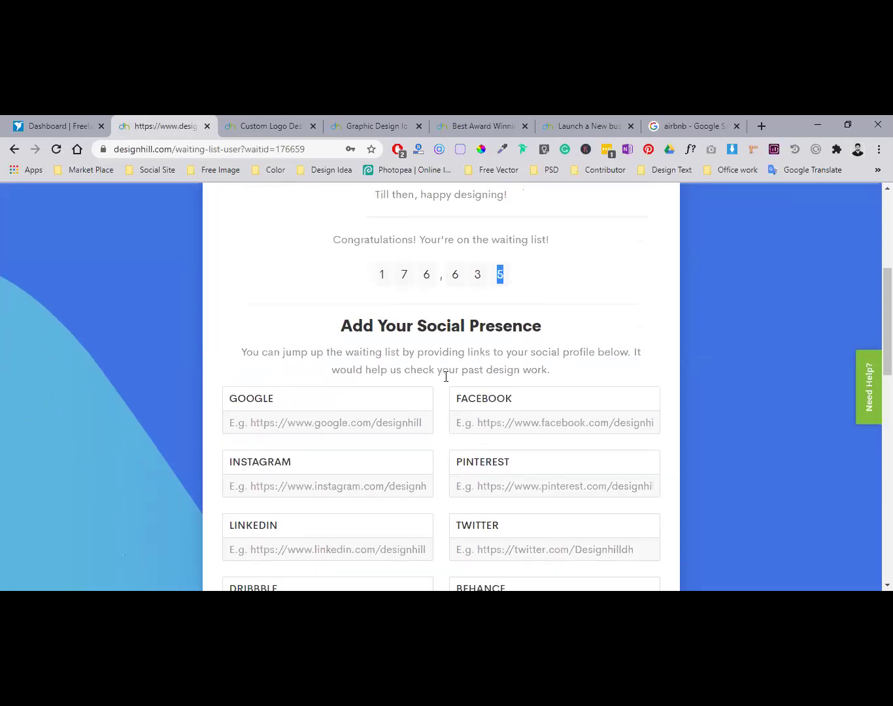
scroll(439, 380, down, 5)
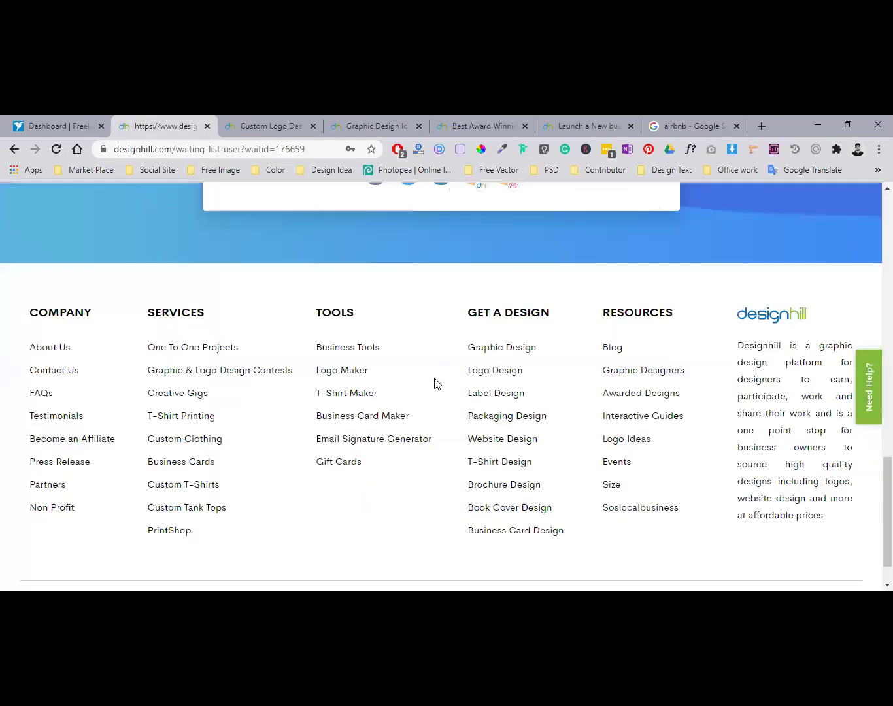